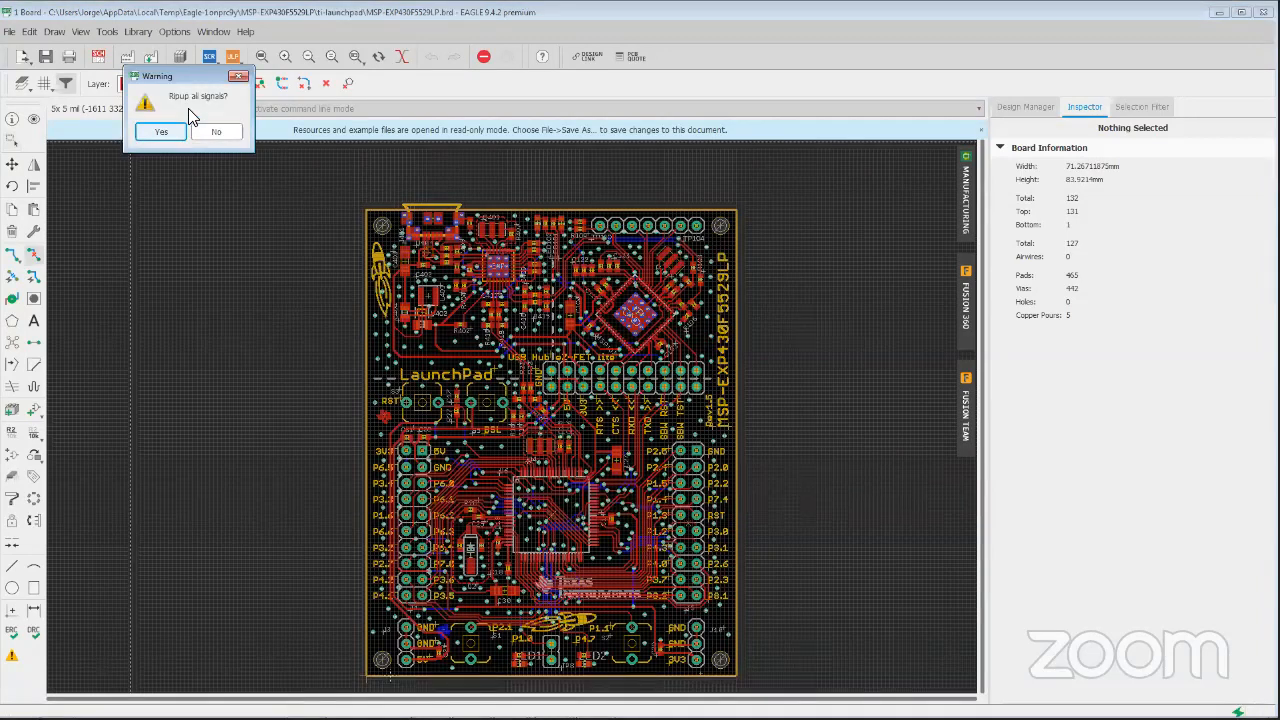
Confirm ripping up all signals on the board
key(Return)
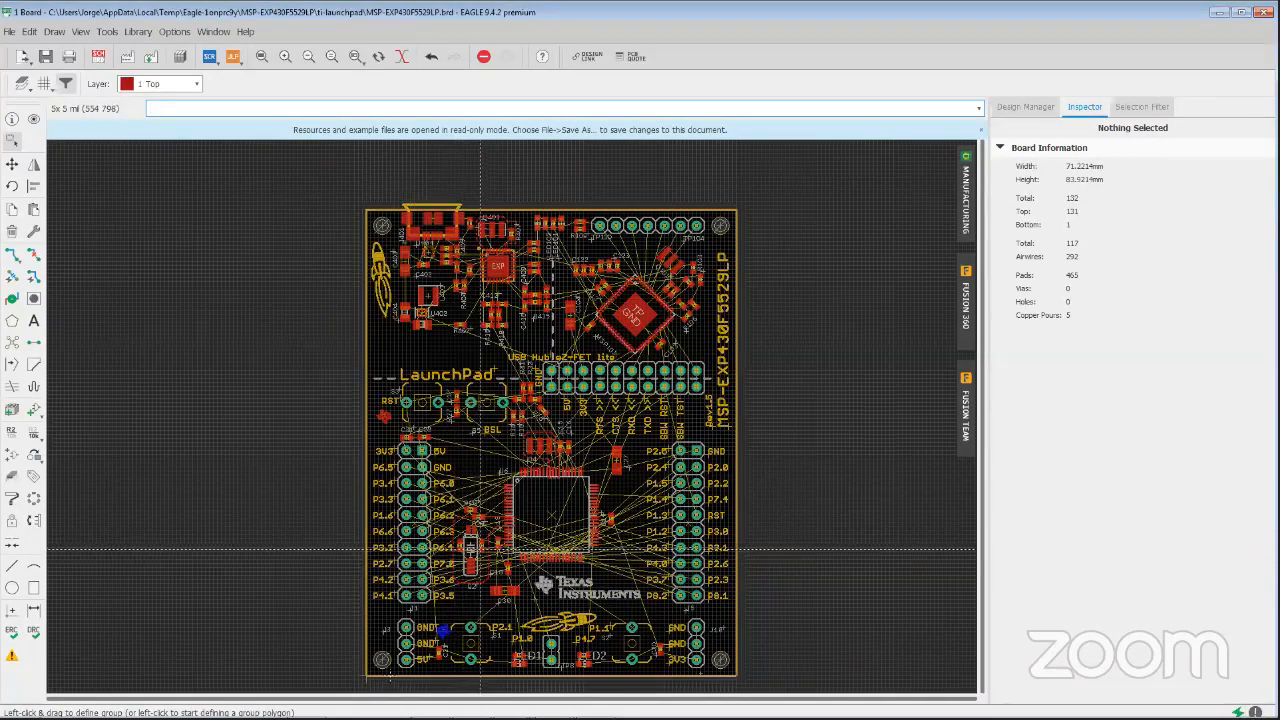
scroll(586, 580, up, 1)
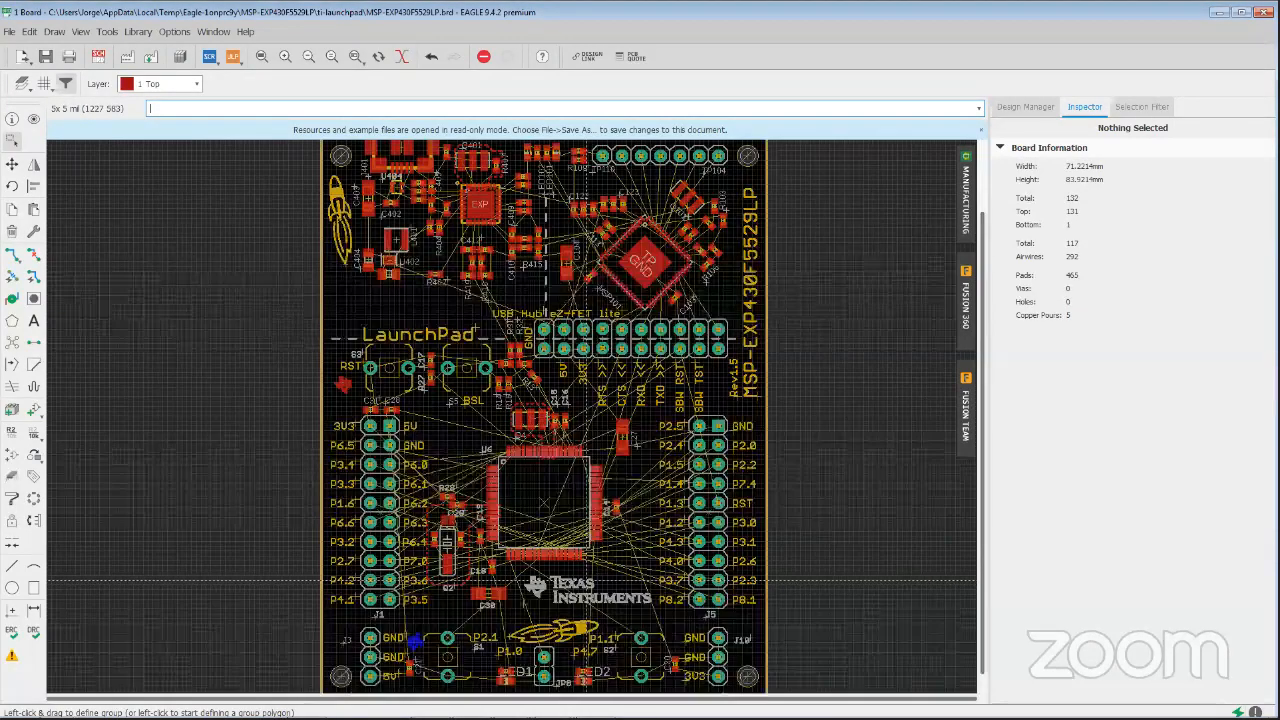
scroll(545, 580, up, 2)
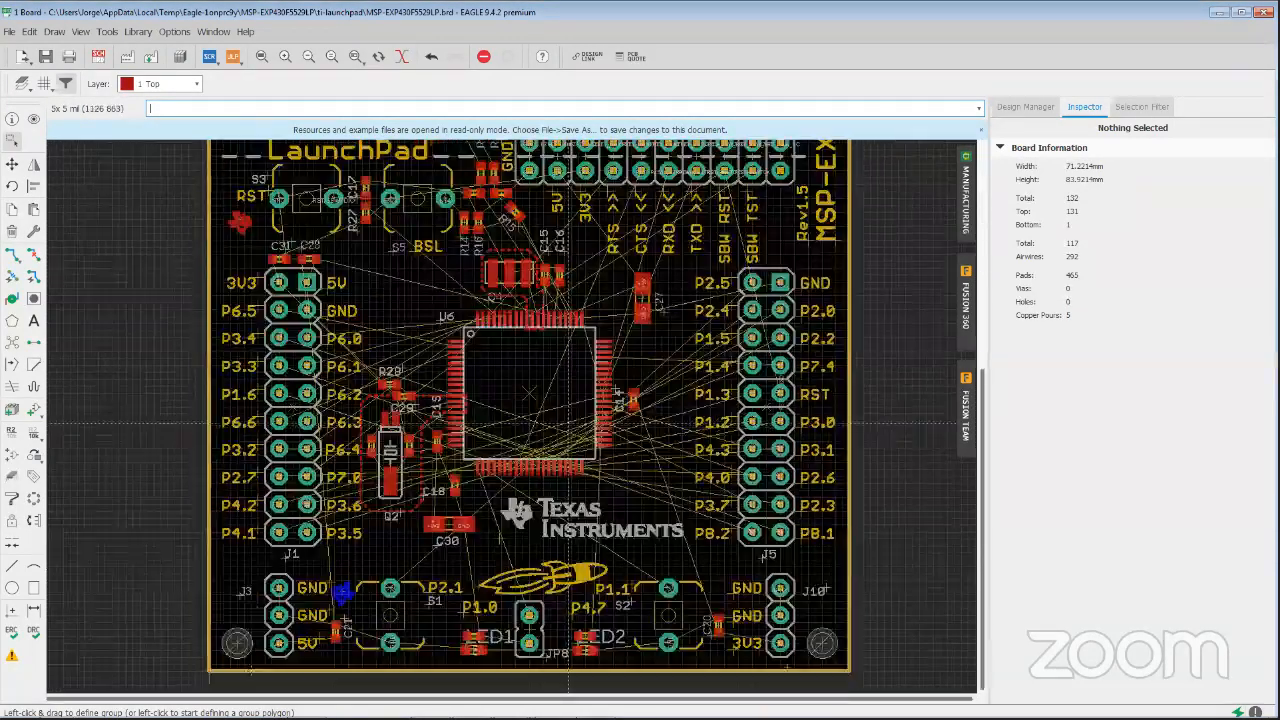
middle_drag(568, 423, 610, 412)
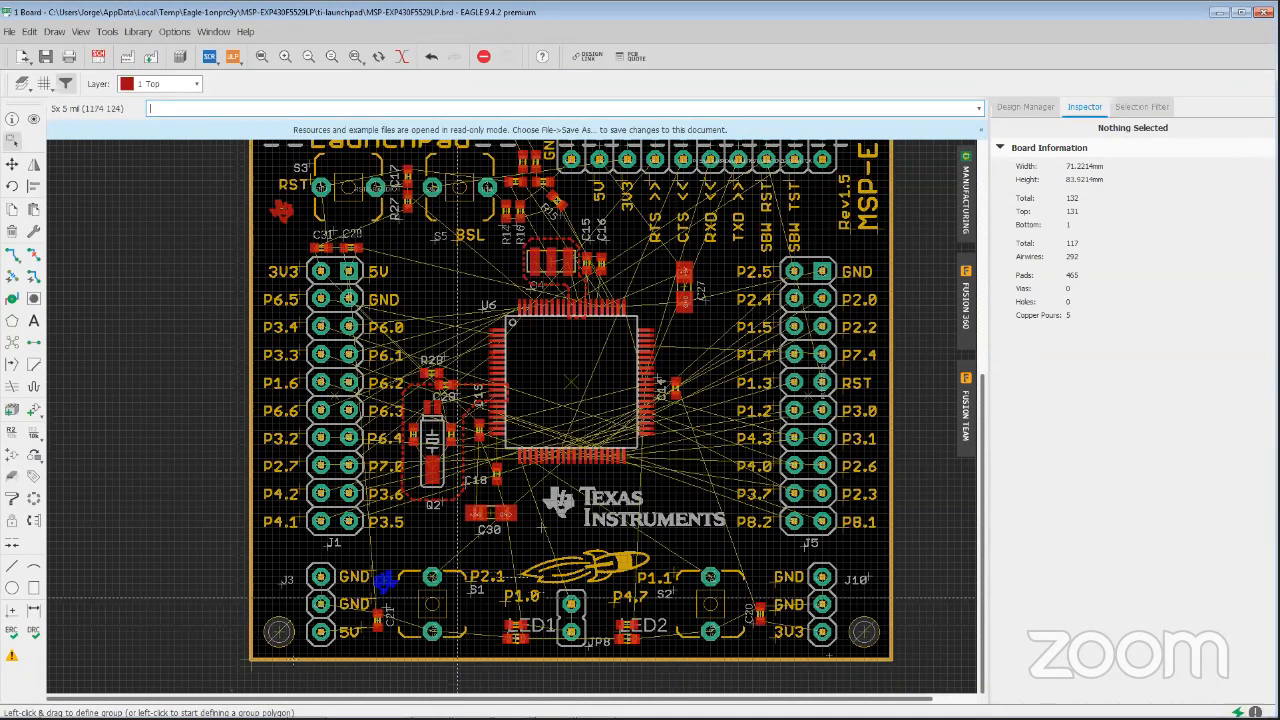
Quick-route the signals of the P6.0 and P3.4 pads on header J1 with a track width of 6
scroll(300, 480, up, 3)
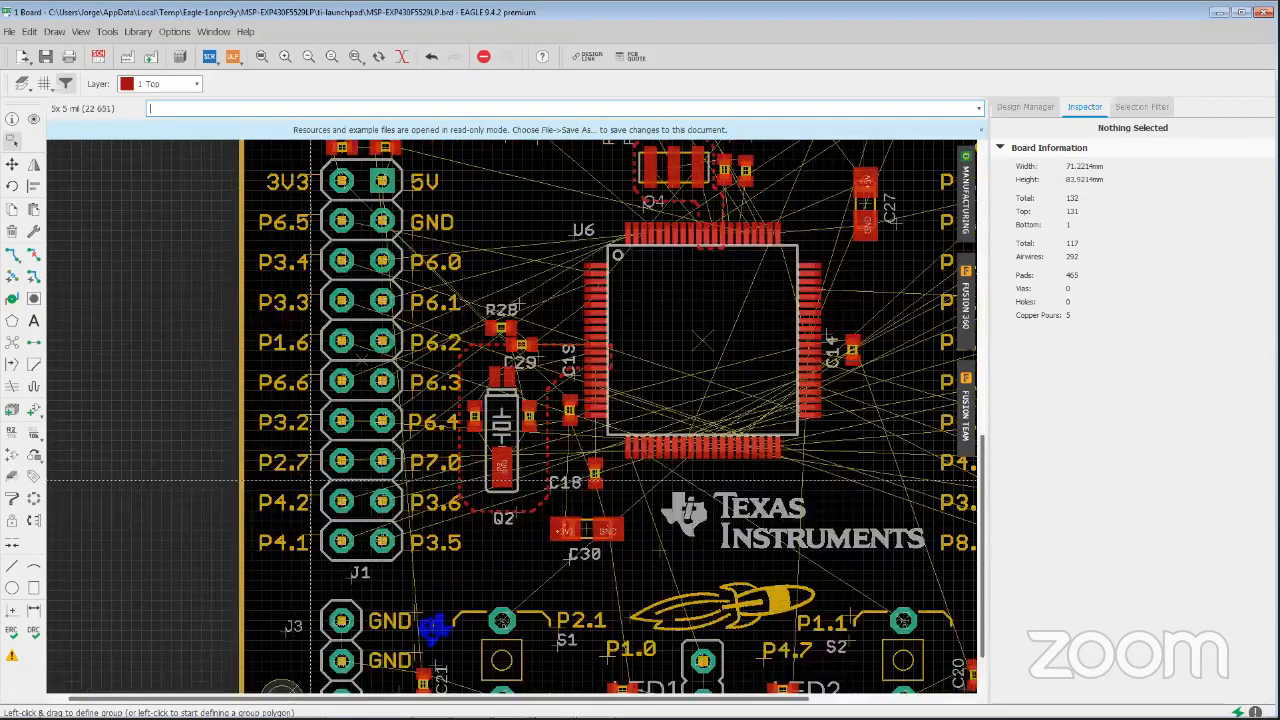
scroll(310, 481, down, 3)
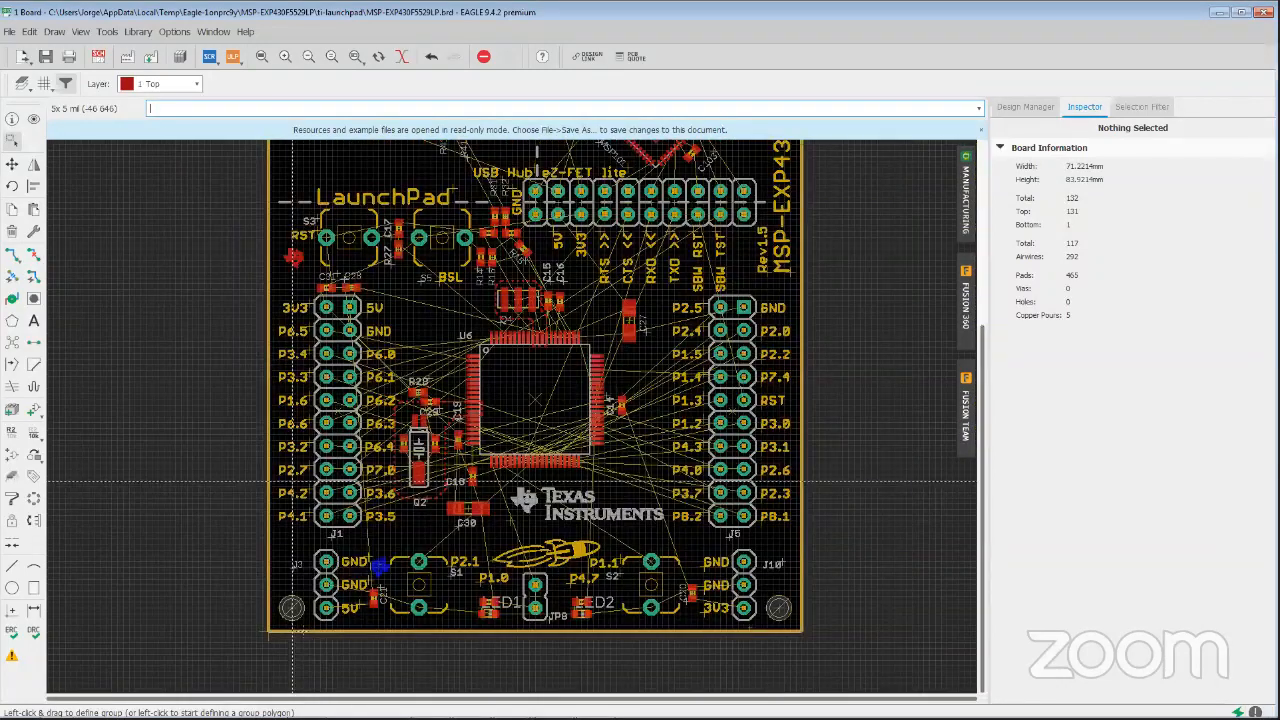
scroll(422, 324, up, 1)
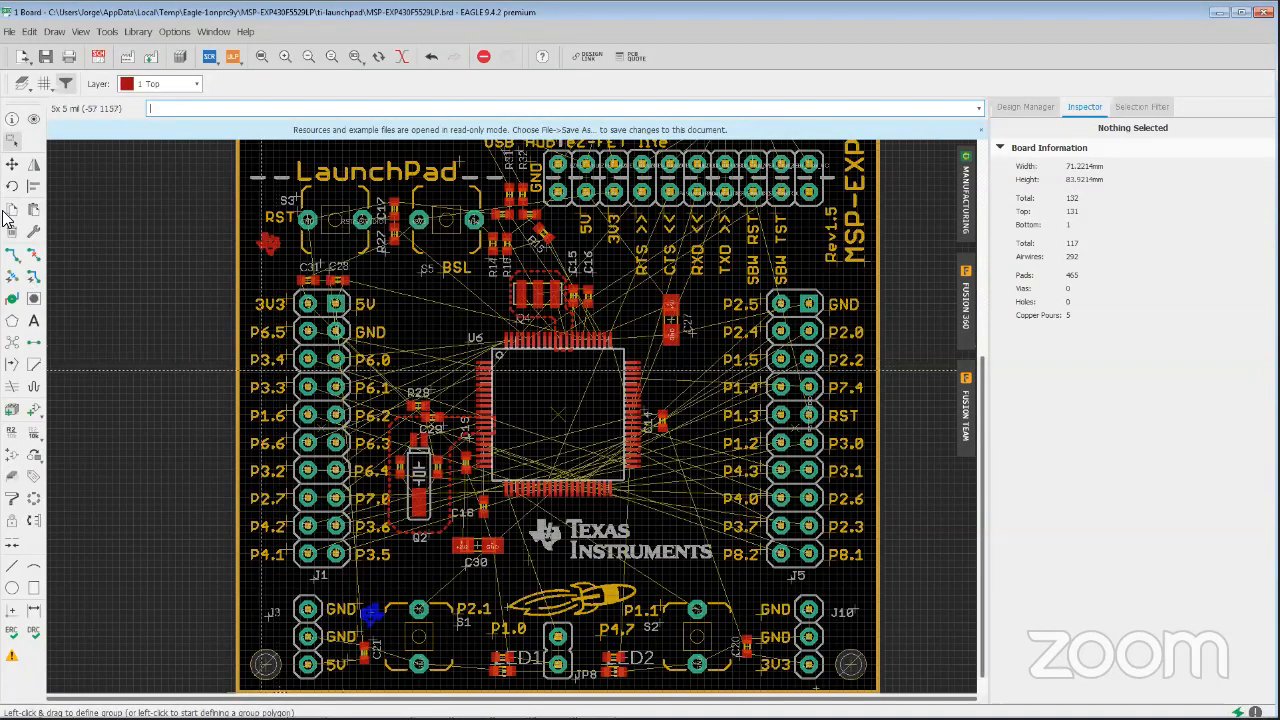
click(12, 260)
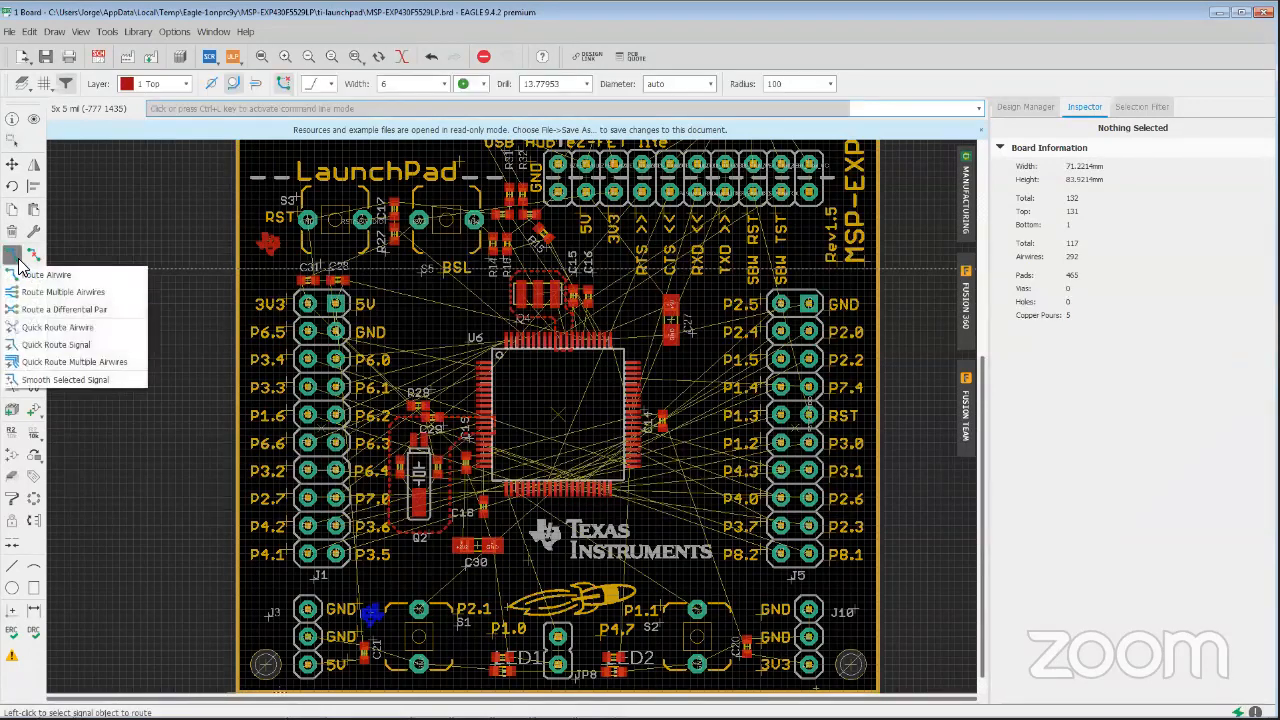
click(77, 344)
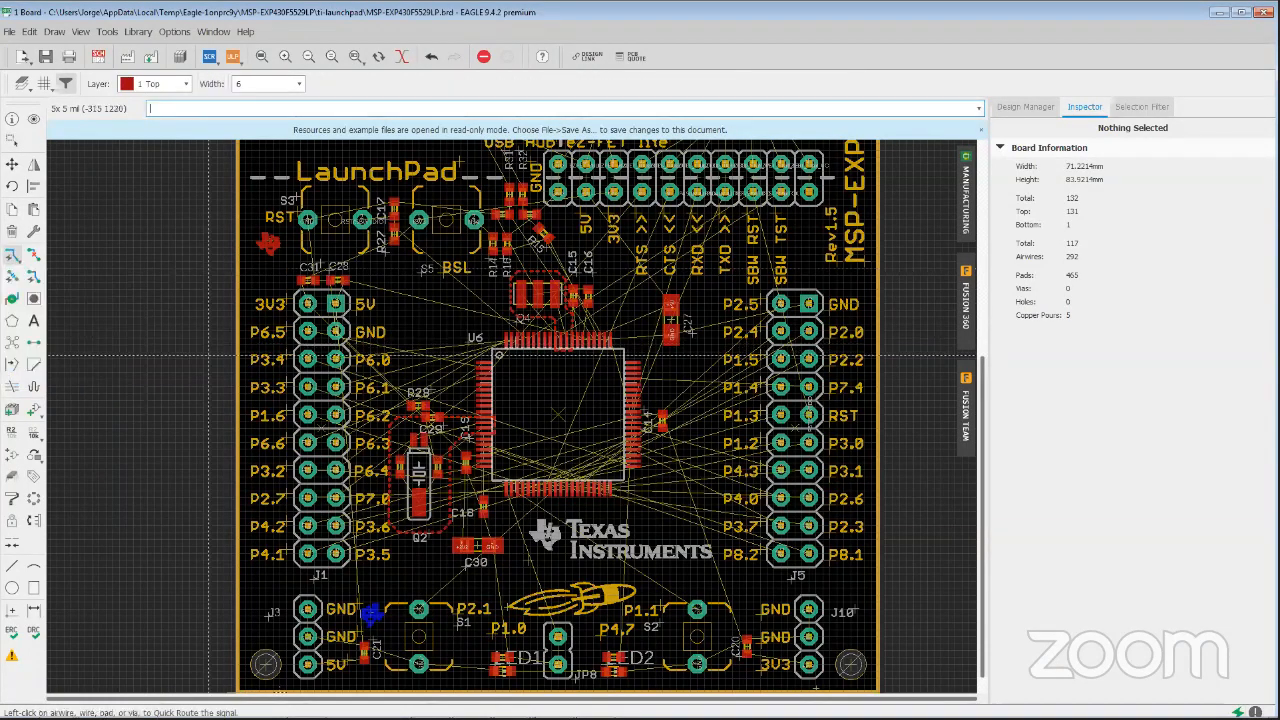
scroll(387, 344, up, 3)
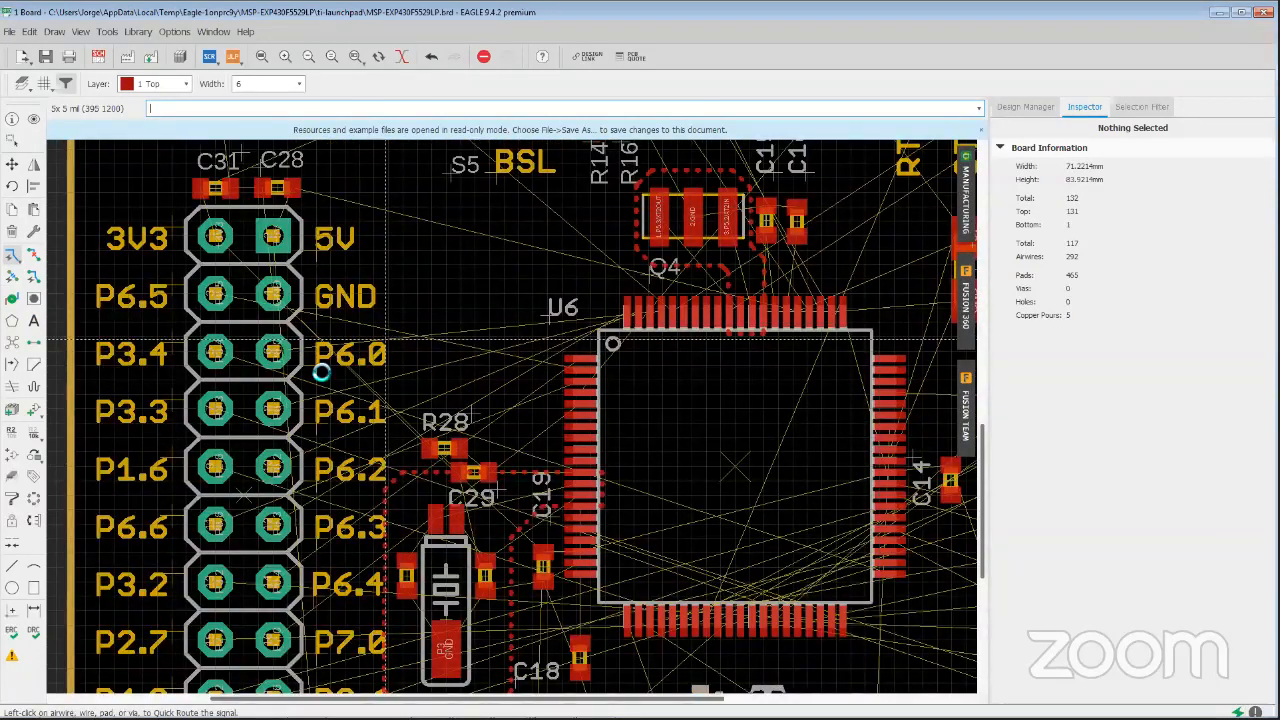
click(273, 352)
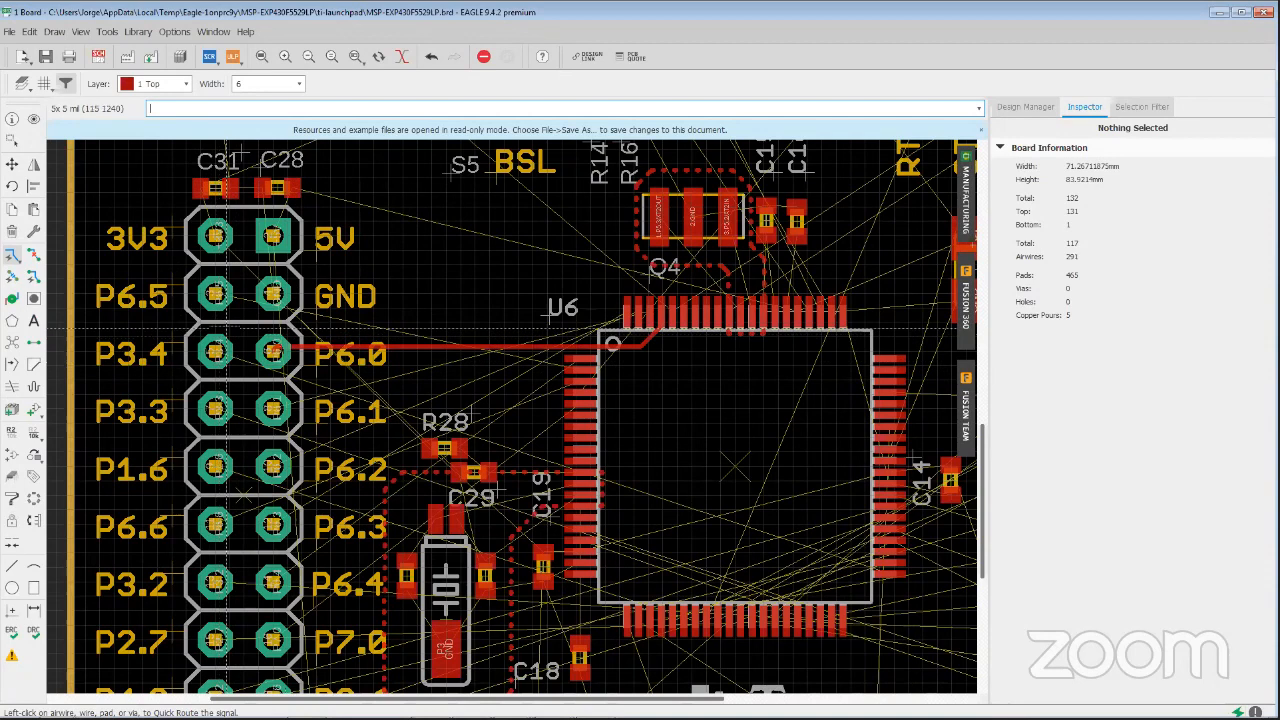
click(215, 352)
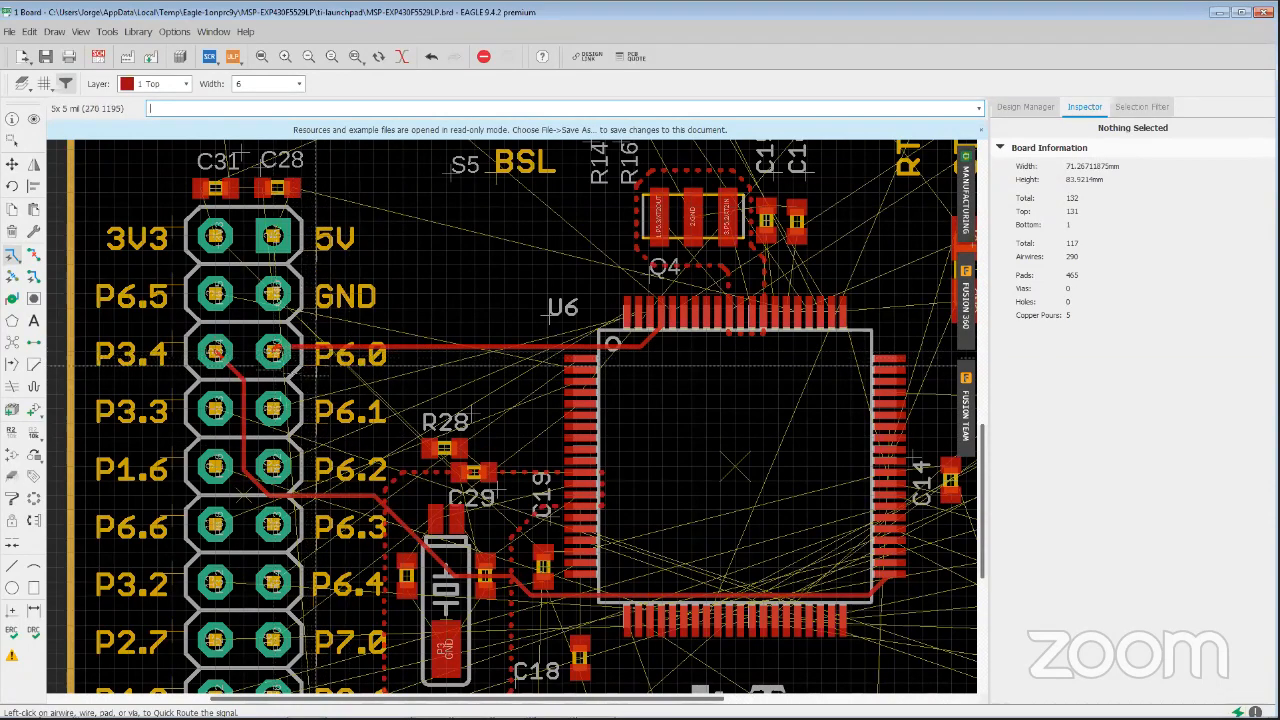
scroll(215, 362, up, 2)
scroll(215, 352, down, 3)
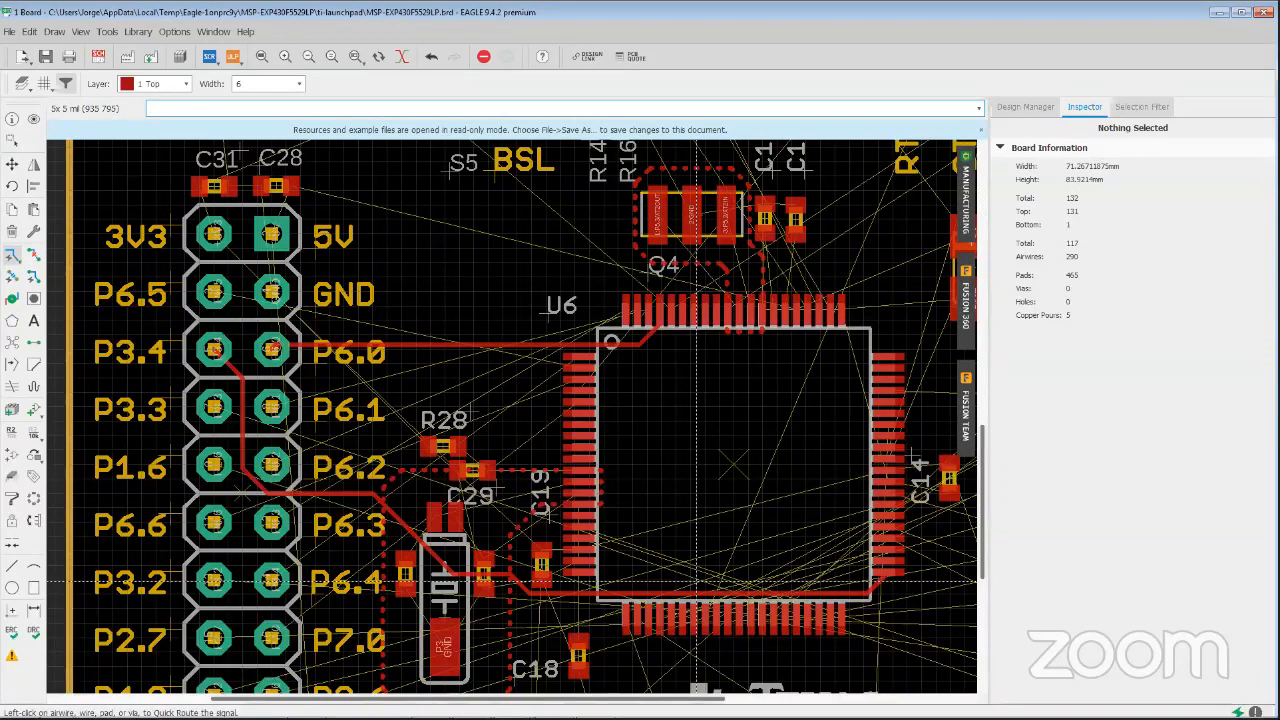
Open the Autorouter setup and set the preferred directions of the Top and Bottom layers to Auto
click(31, 277)
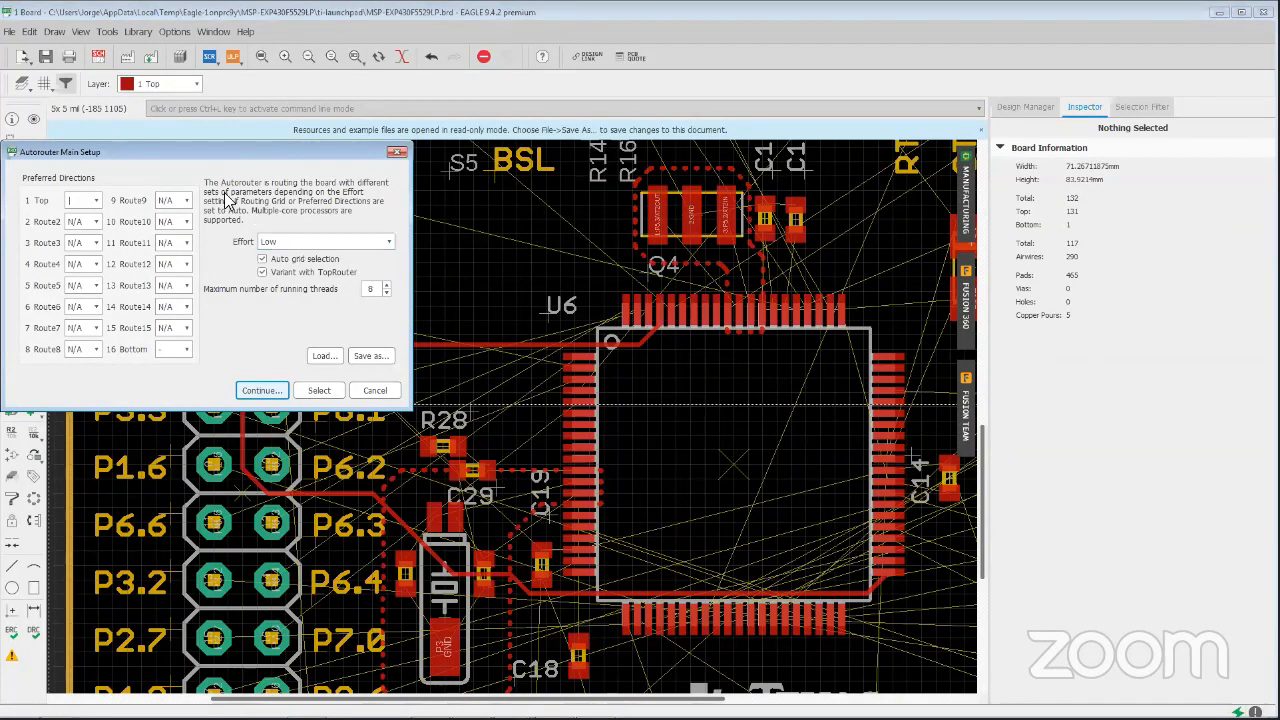
drag(200, 156, 238, 130)
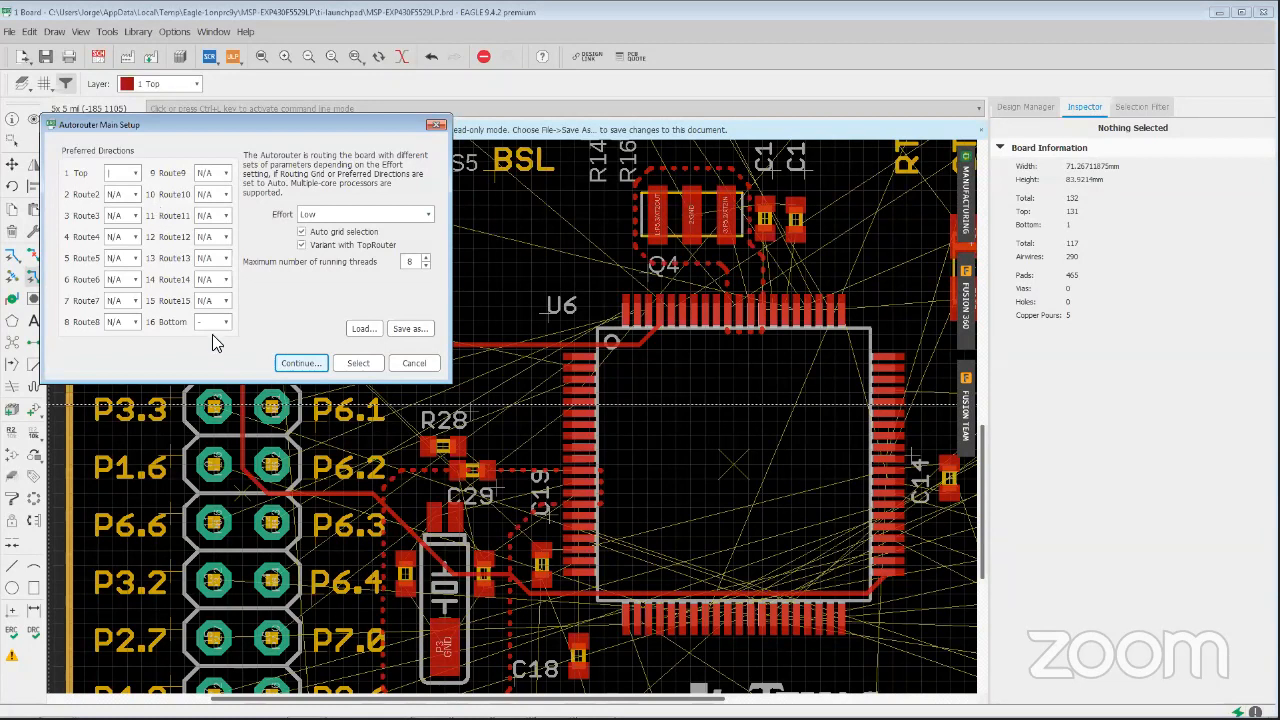
click(135, 175)
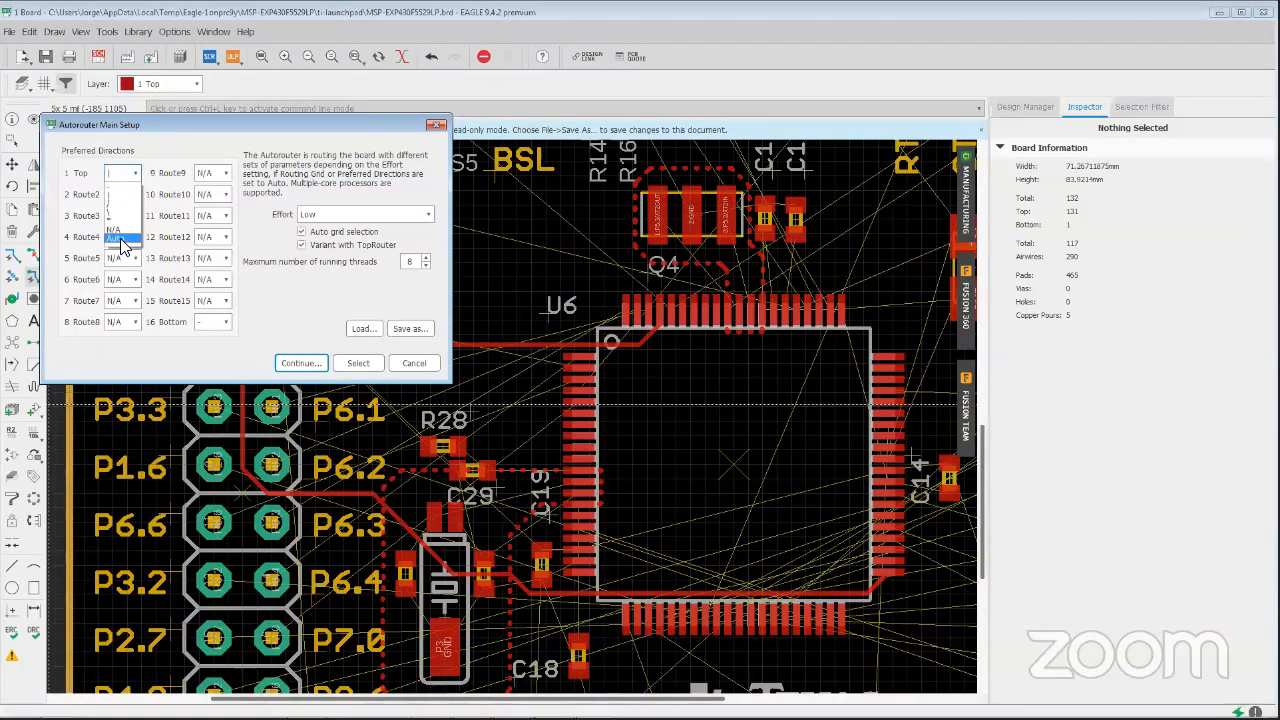
click(120, 242)
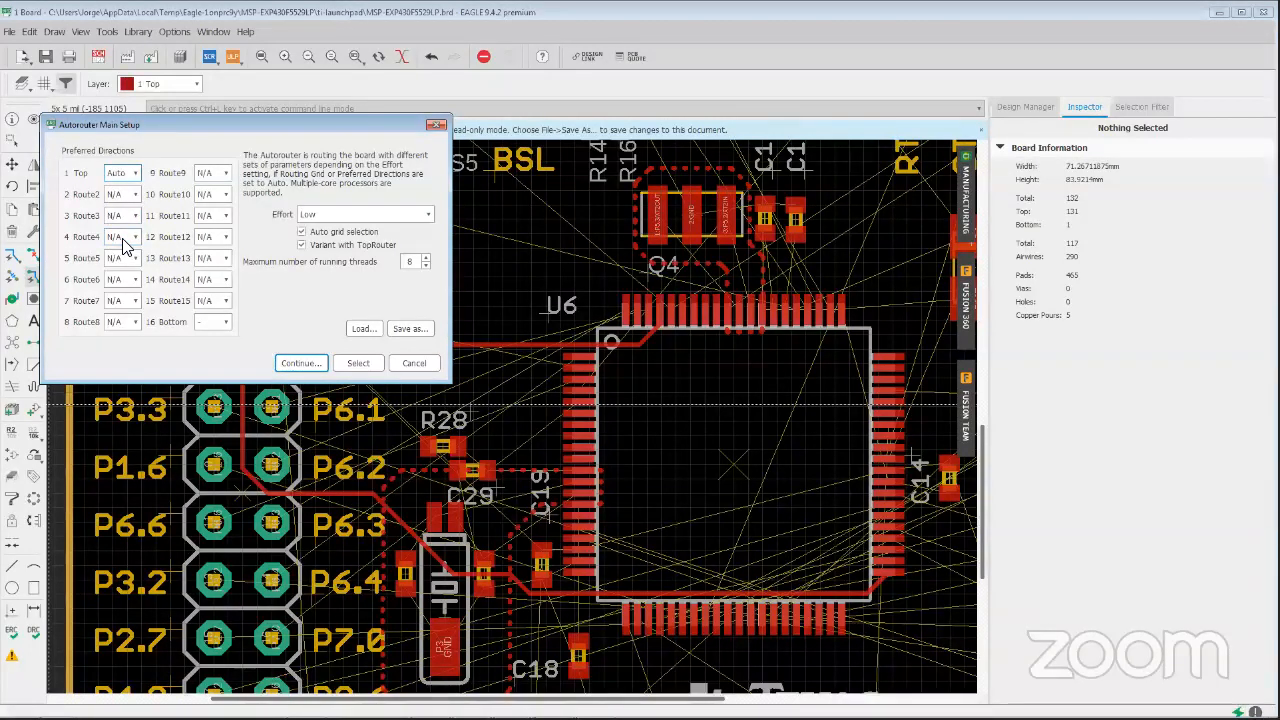
click(216, 322)
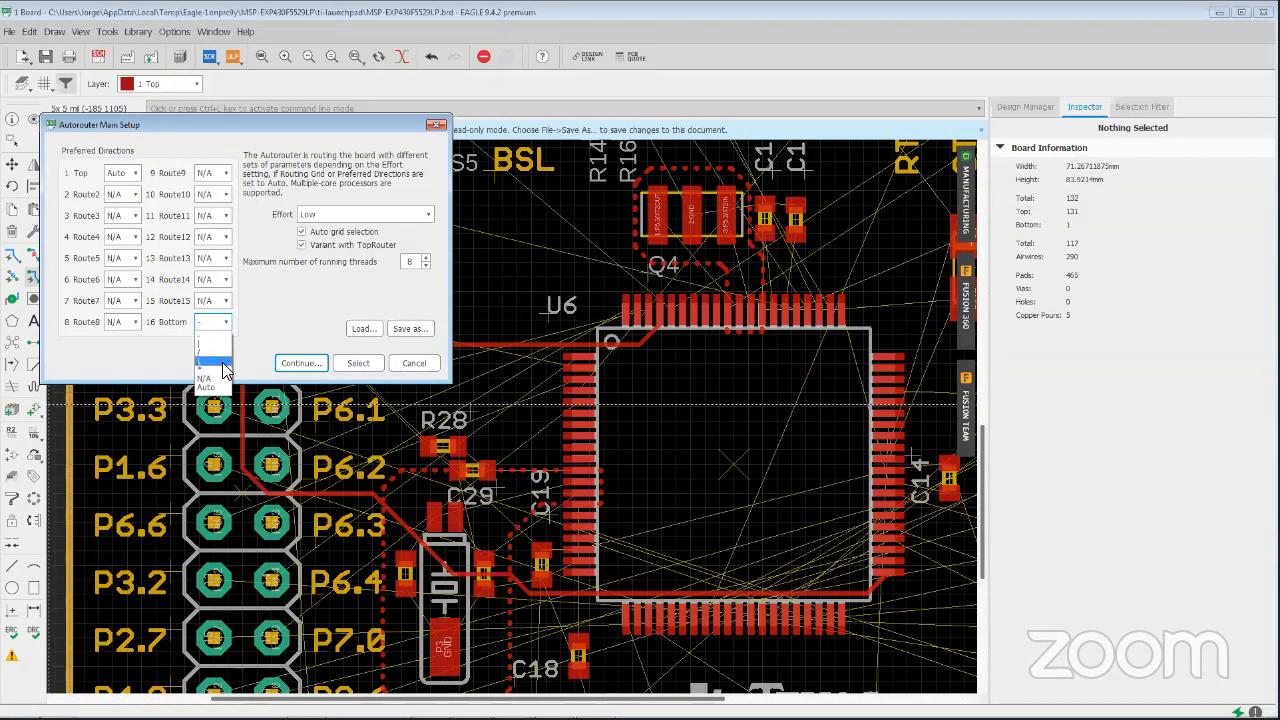
click(216, 387)
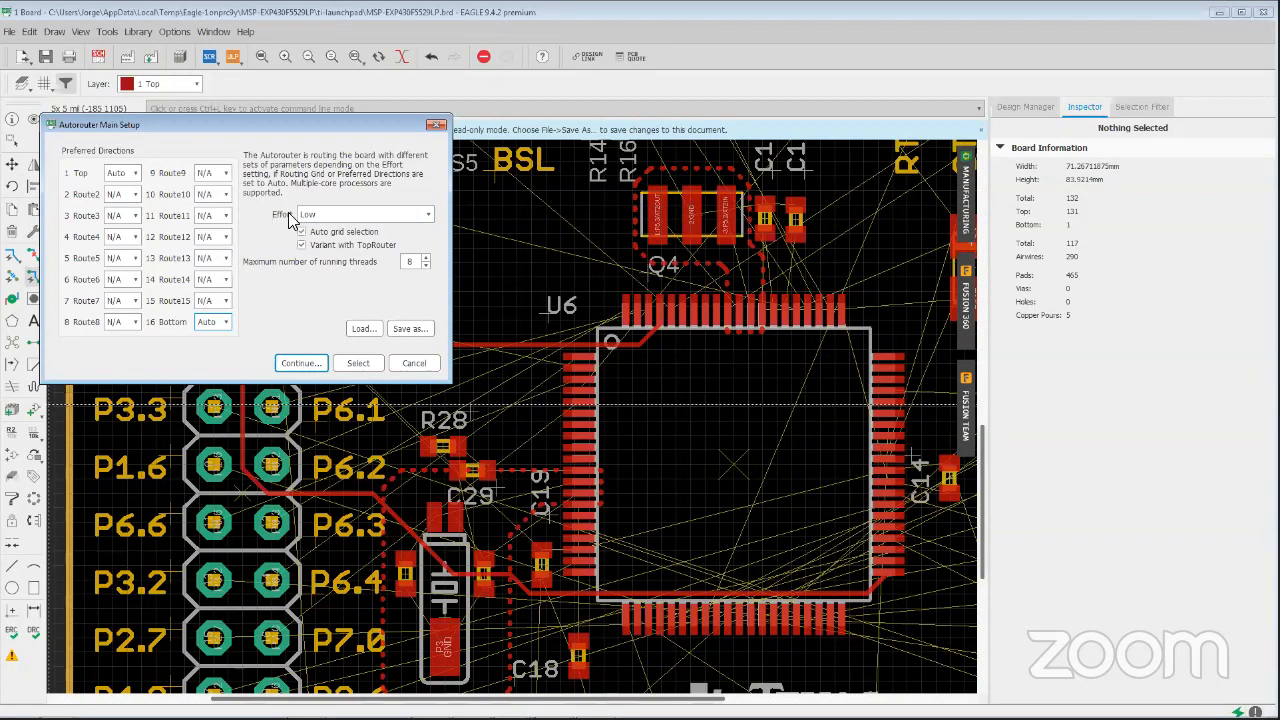
click(422, 217)
click(428, 216)
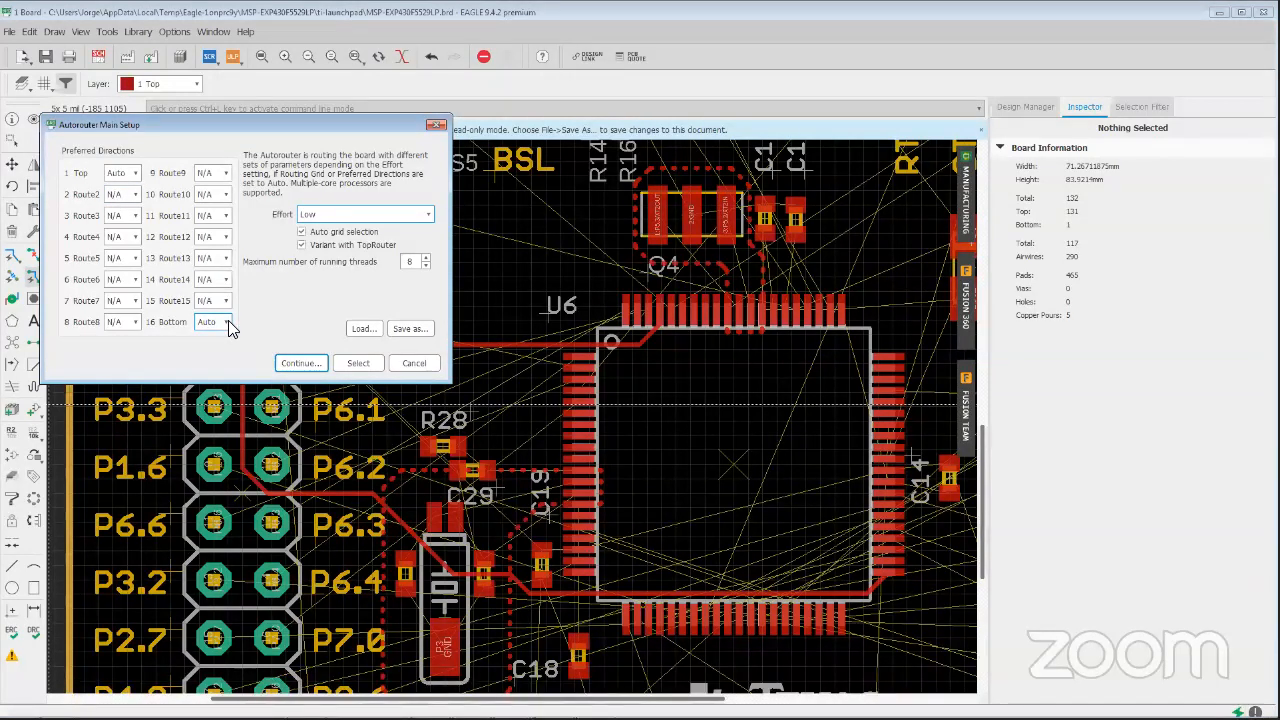
Set the preferred routing direction to vertical for the Top layer and horizontal for the Bottom layer
click(134, 174)
click(127, 196)
click(226, 322)
click(218, 345)
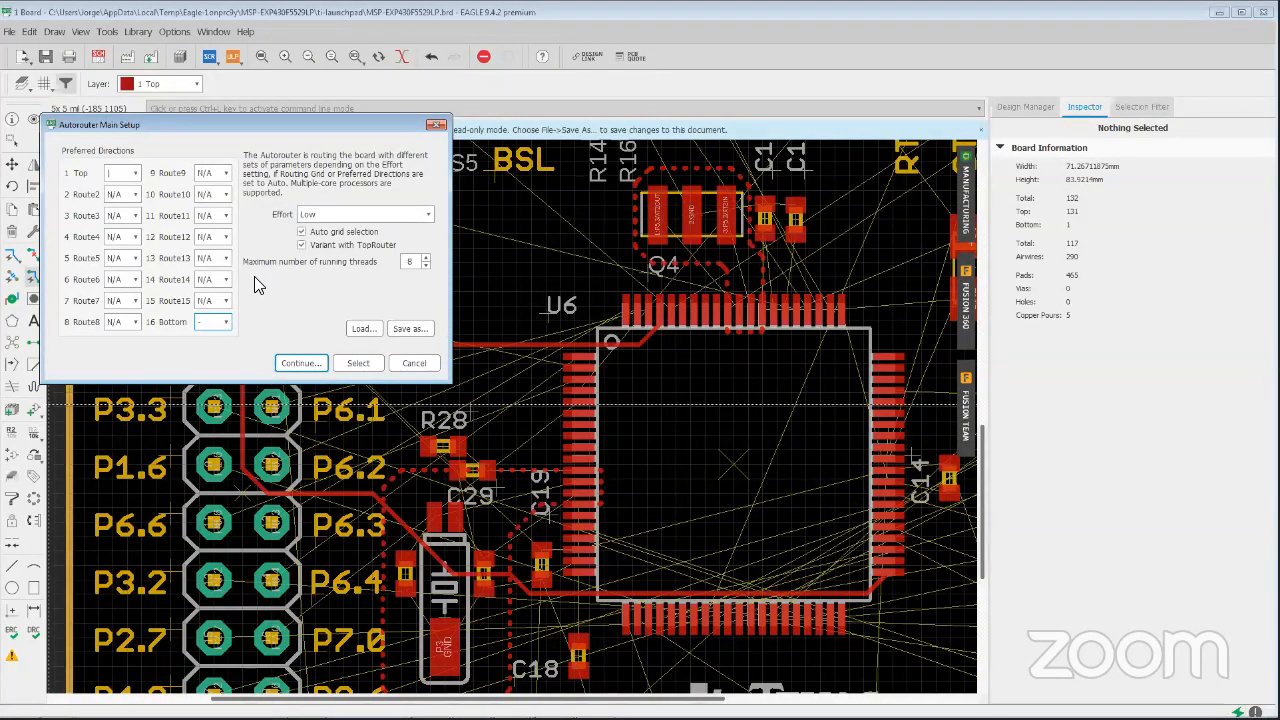
Set the preferred directions of both the Top and Bottom layers back to Auto
click(122, 172)
click(125, 240)
click(220, 322)
click(210, 391)
Review the autorouter's Effort options and choose Low
click(430, 214)
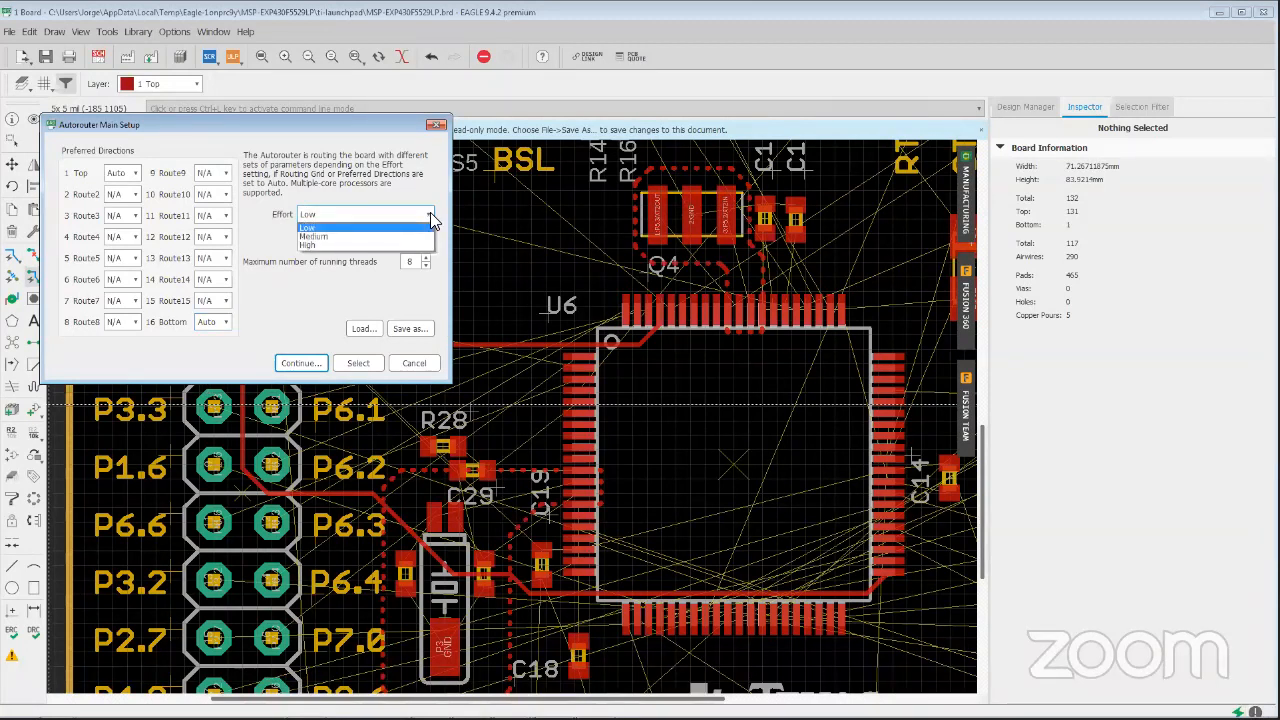
click(431, 215)
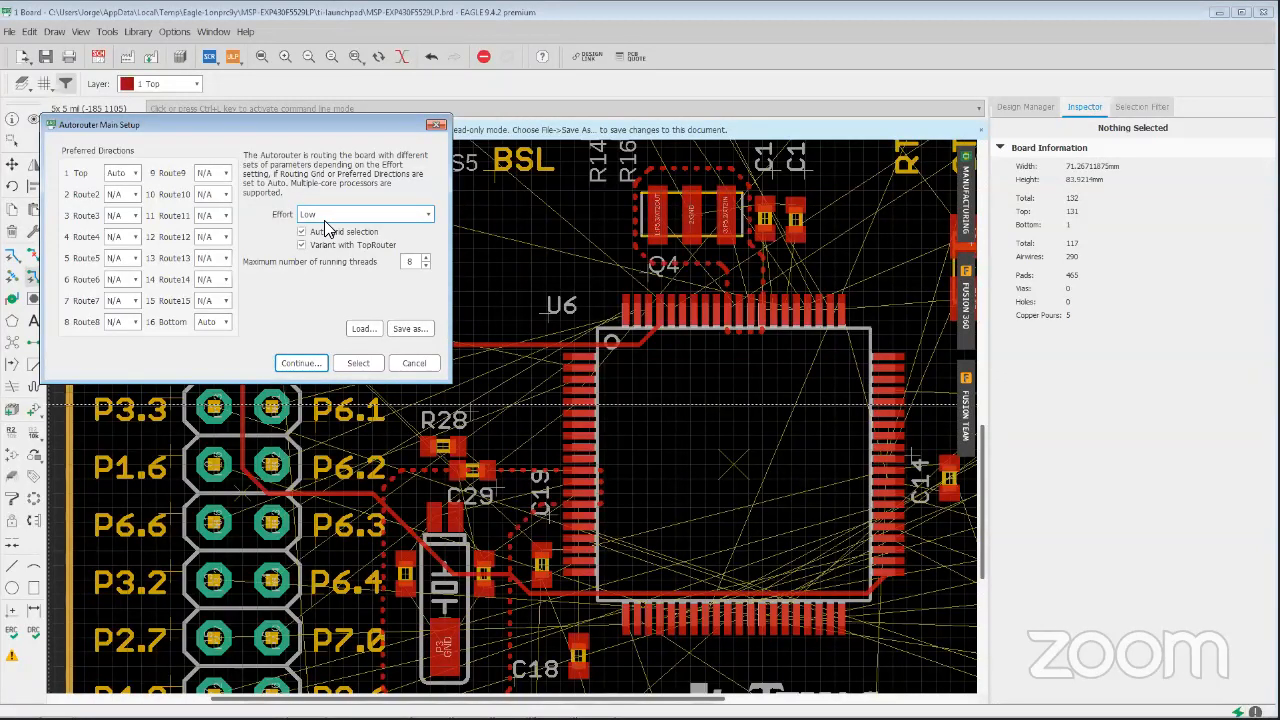
click(427, 216)
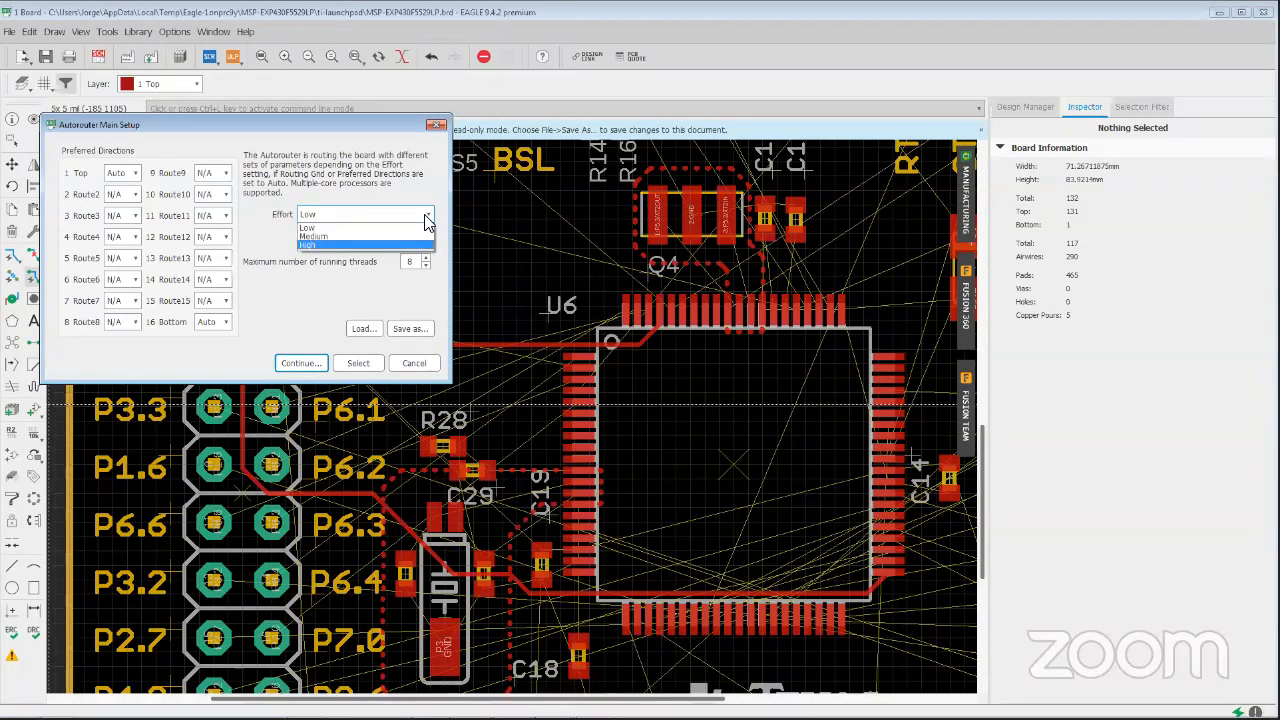
click(330, 228)
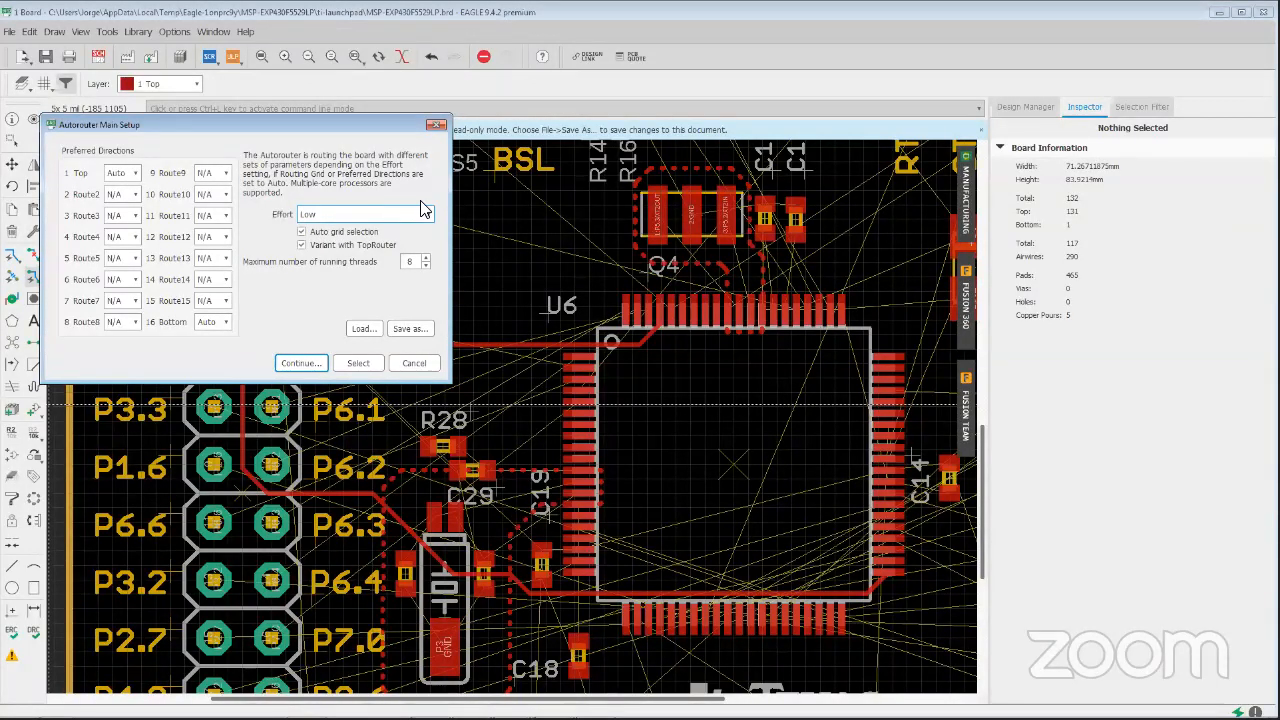
click(405, 218)
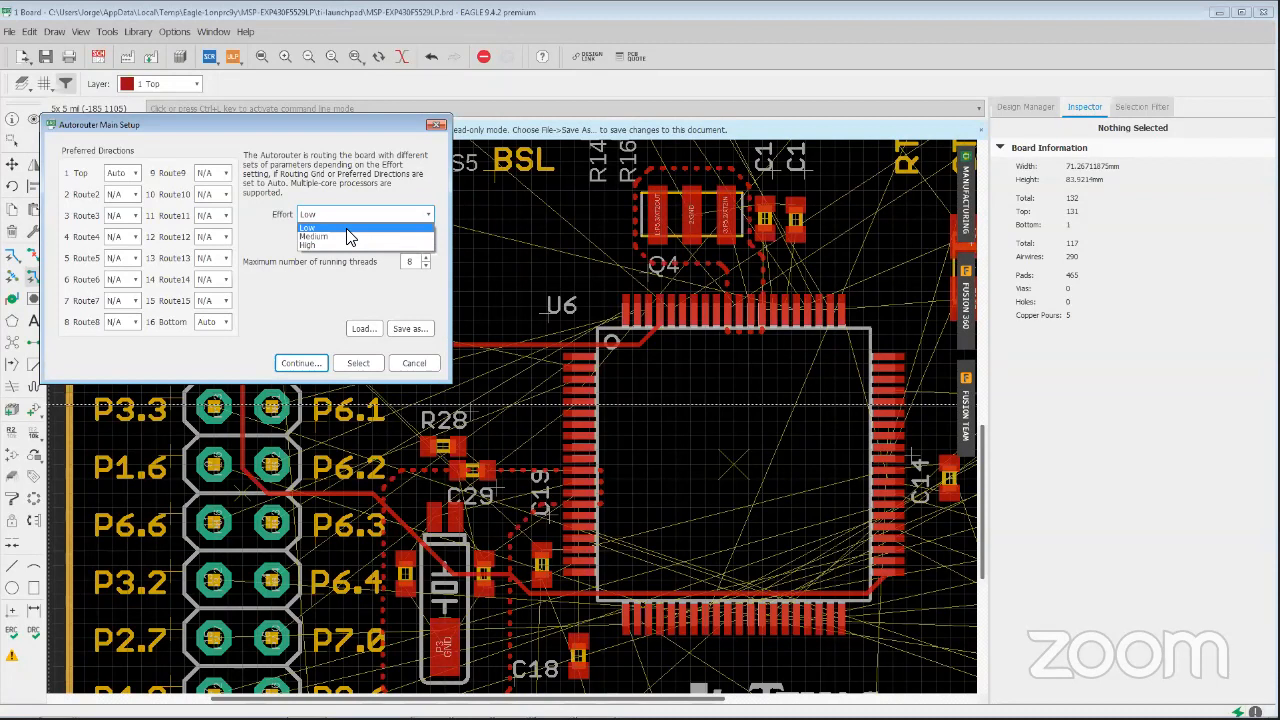
click(348, 228)
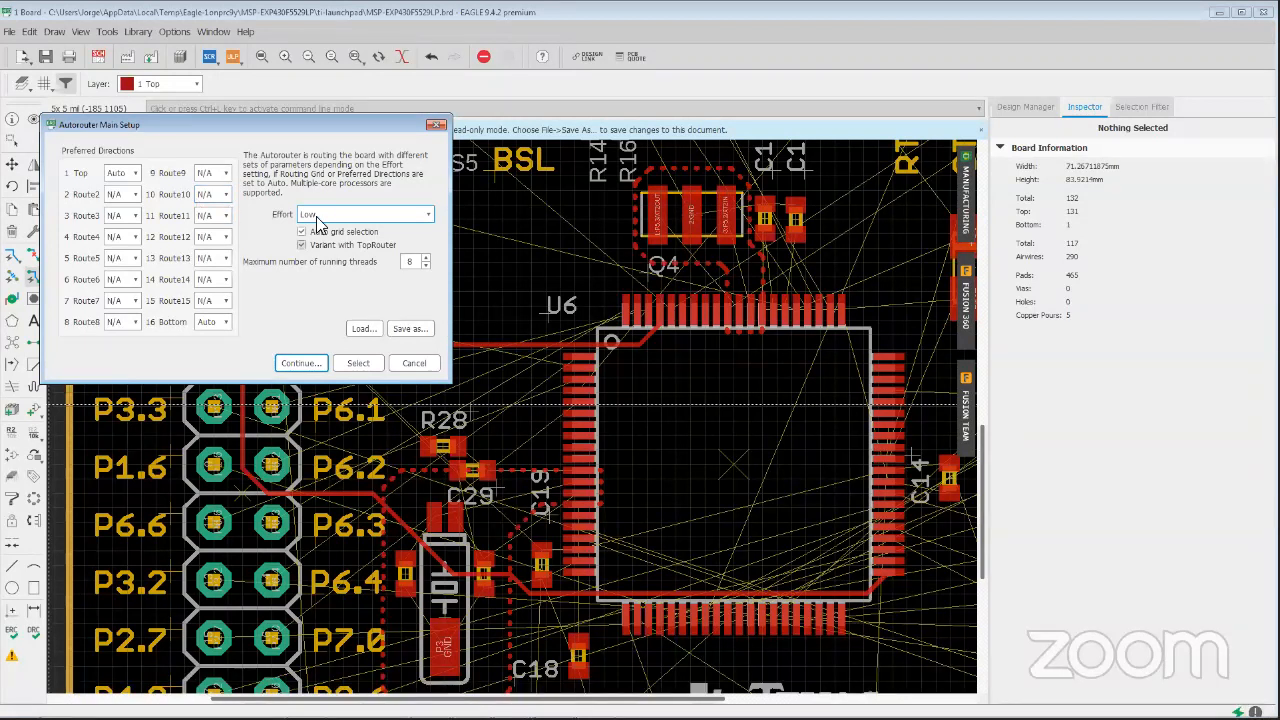
Keep the TopRouter variant enabled with at most 8 running threads and continue to the routing variants
click(302, 245)
click(302, 245)
click(302, 245)
click(425, 257)
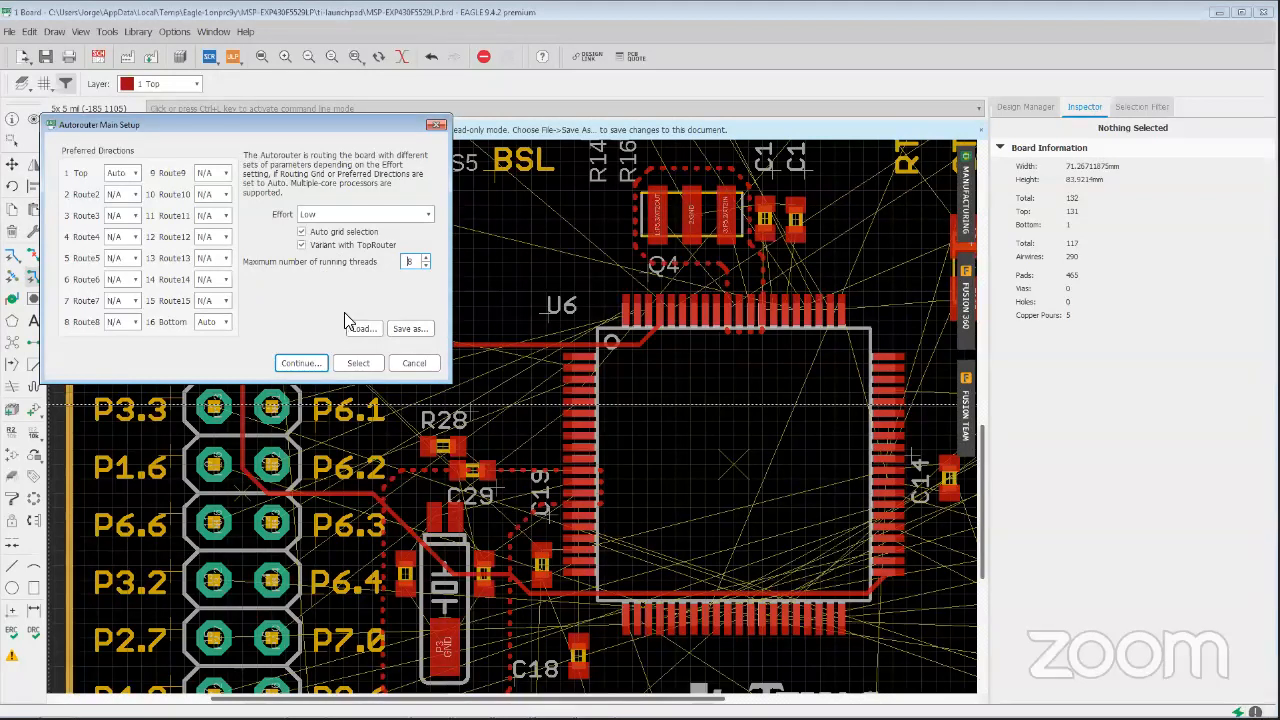
click(296, 362)
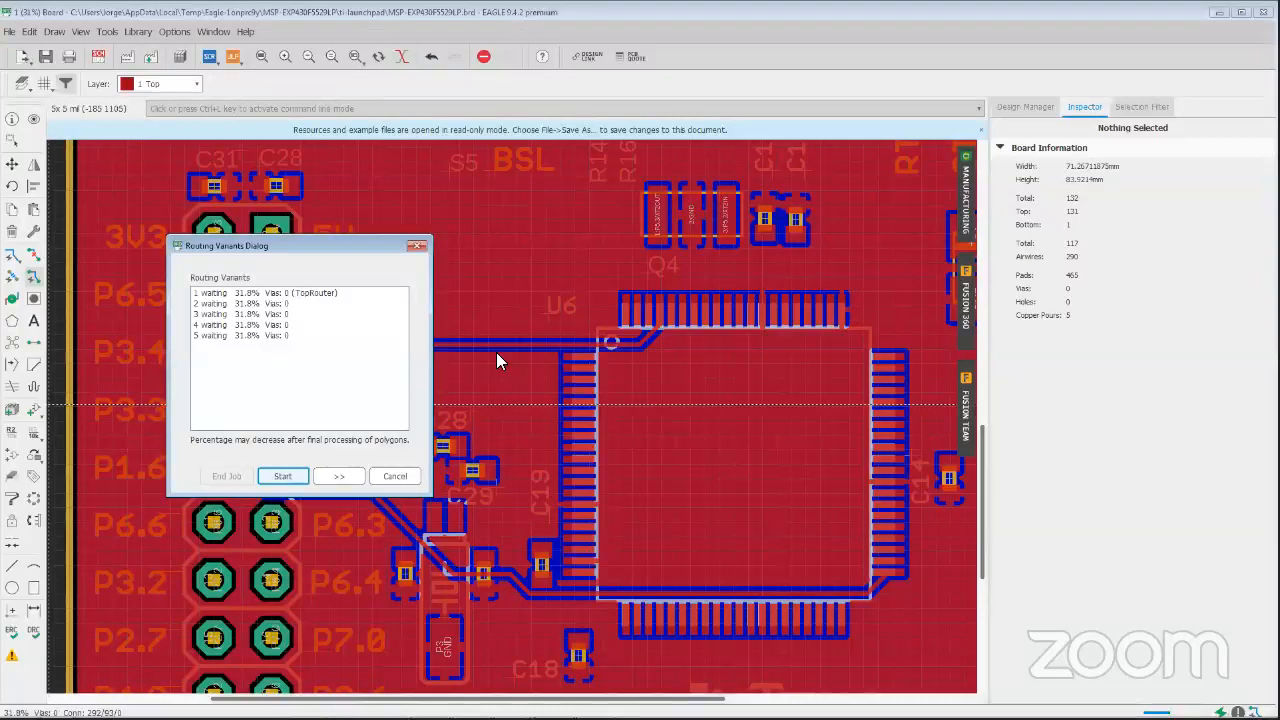
Select the fifth routing variant and examine its general, Busses and Route settings, including layer costs, costs and maximums
click(259, 294)
click(257, 304)
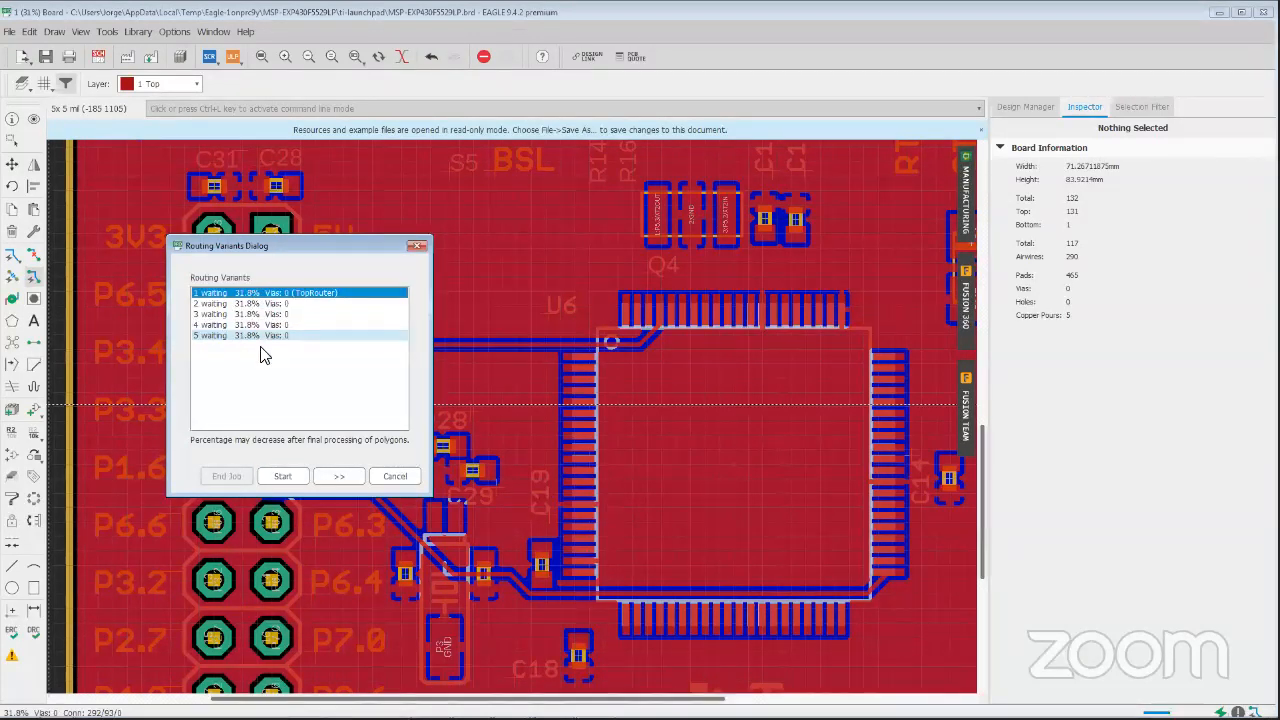
click(260, 336)
click(351, 476)
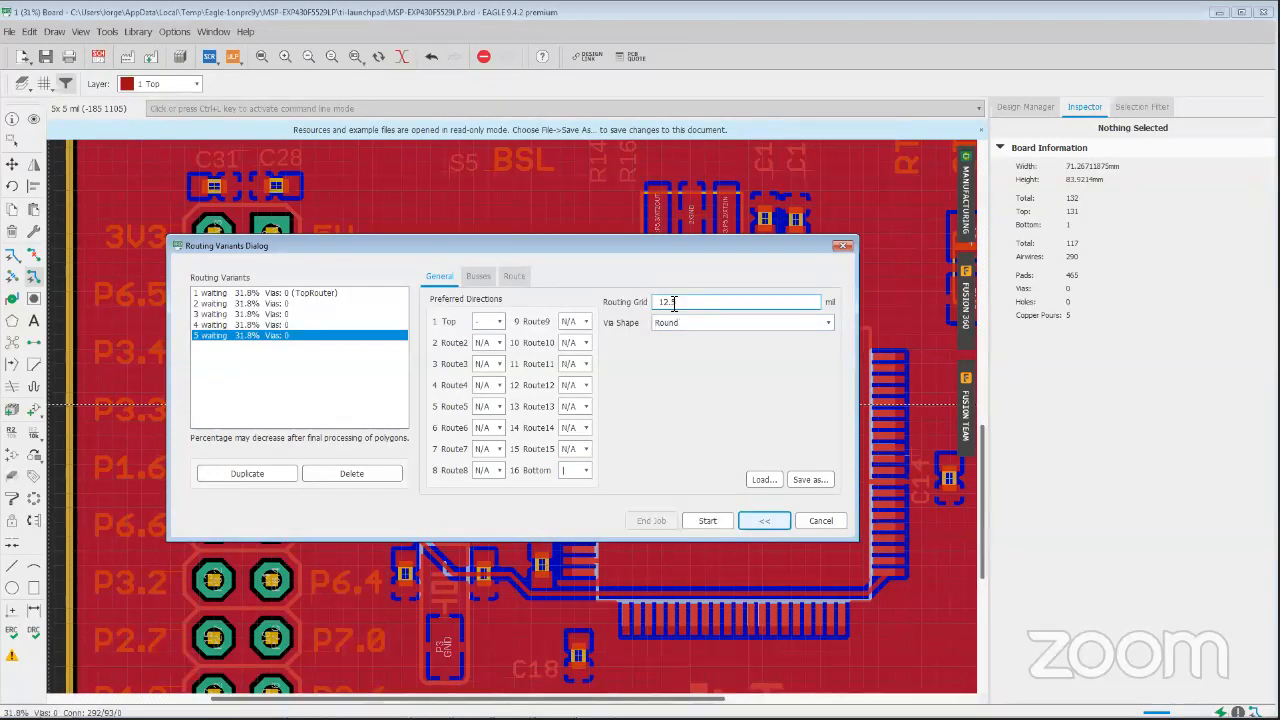
click(478, 276)
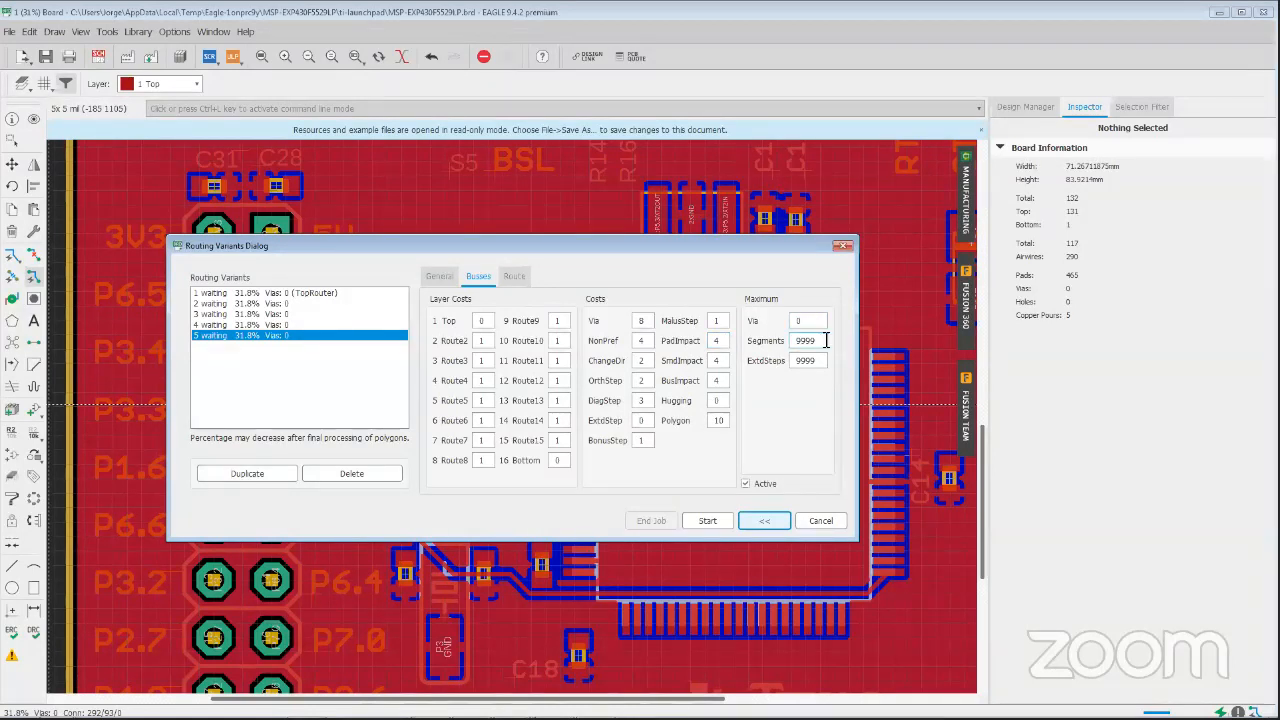
click(512, 277)
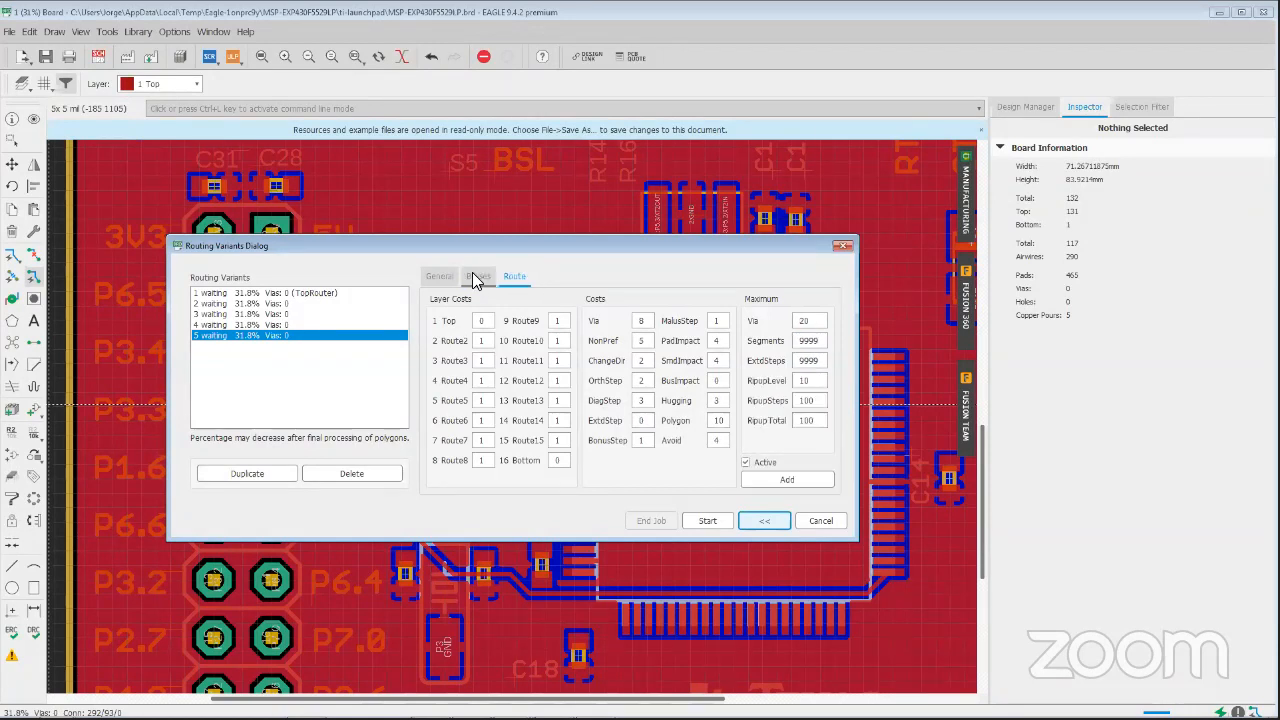
click(486, 281)
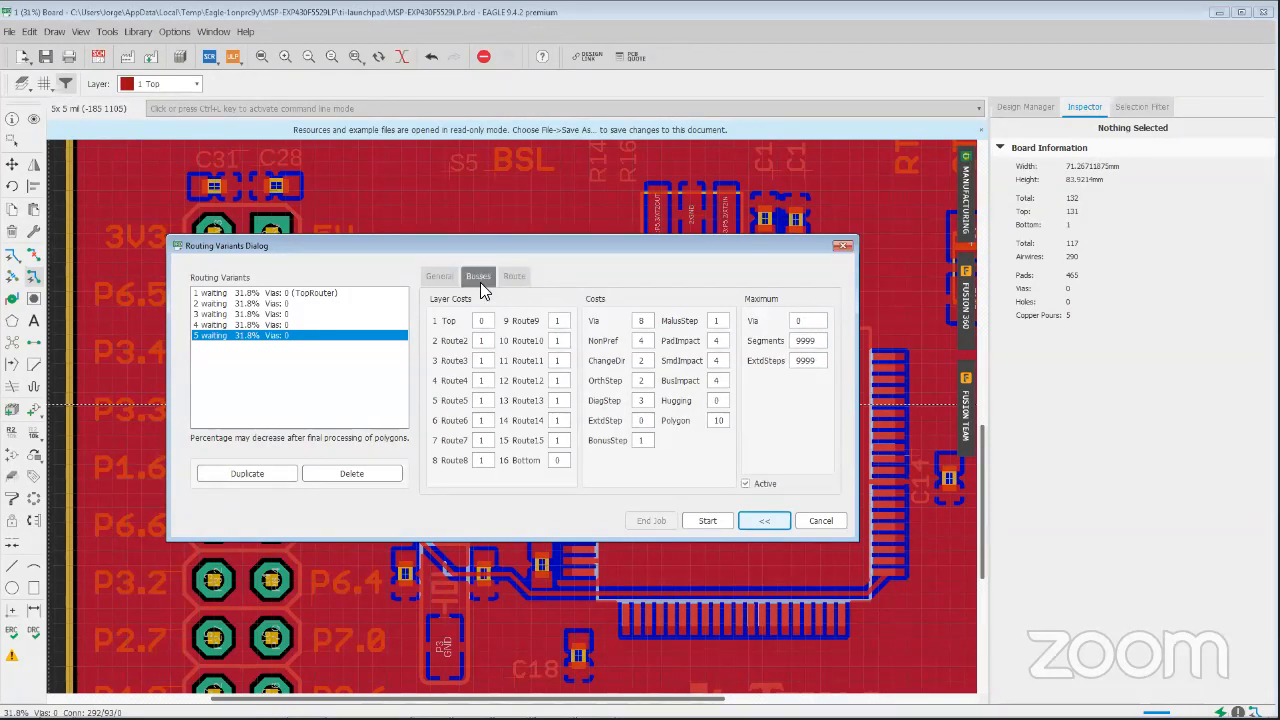
click(512, 277)
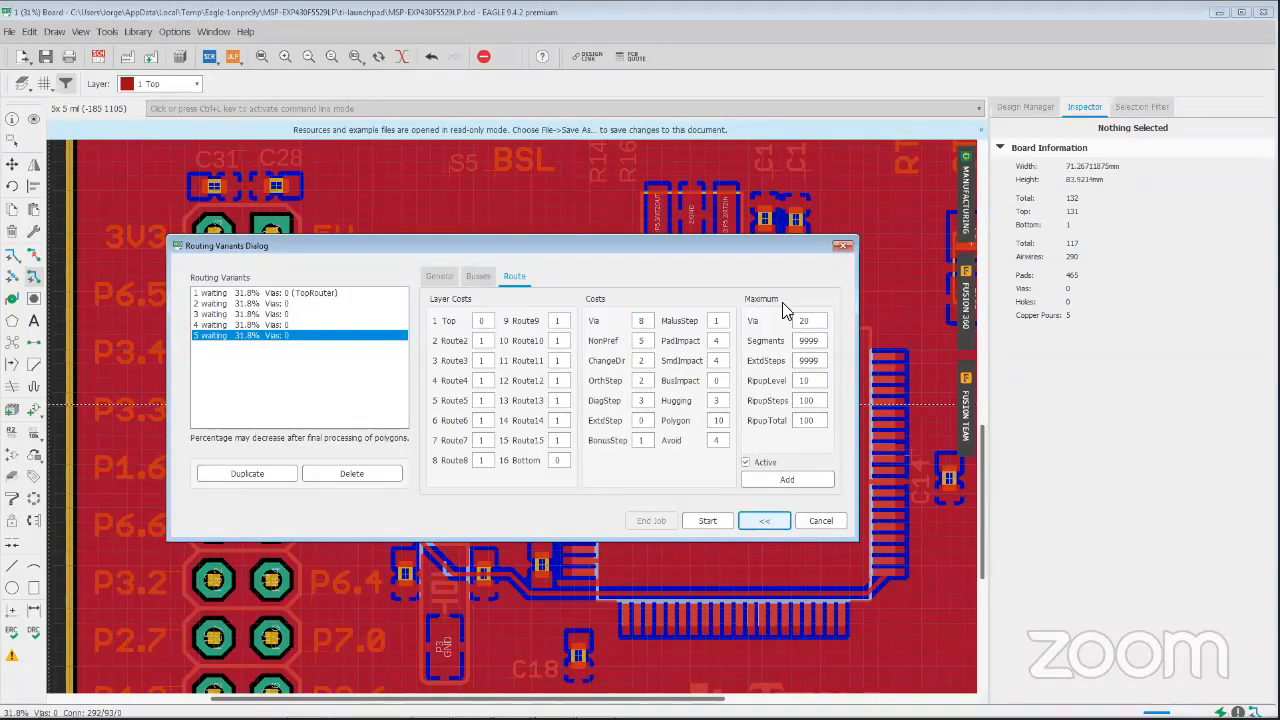
Check the fifth variant's via cost, and examine the TopRouter variant's Route settings and Optimize1 to Optimize4 settings
click(647, 323)
click(646, 338)
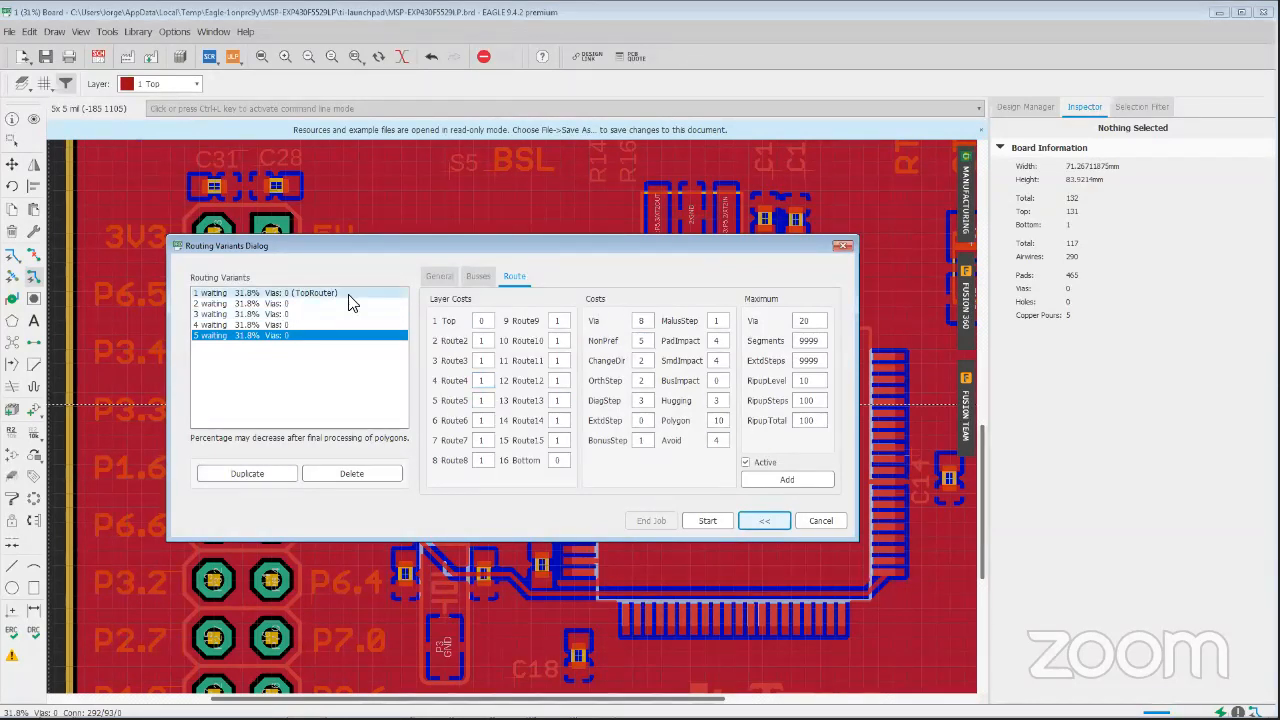
click(310, 293)
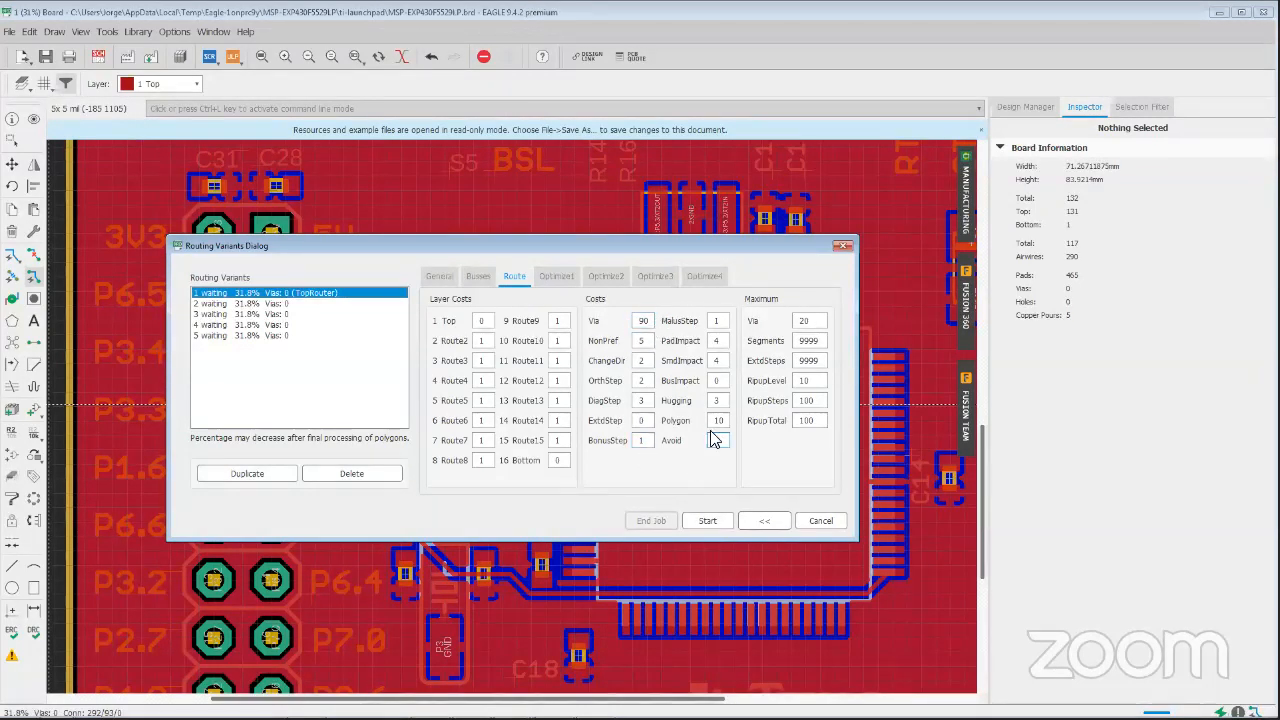
click(564, 284)
click(606, 280)
click(645, 282)
click(700, 280)
click(646, 278)
click(616, 280)
click(545, 280)
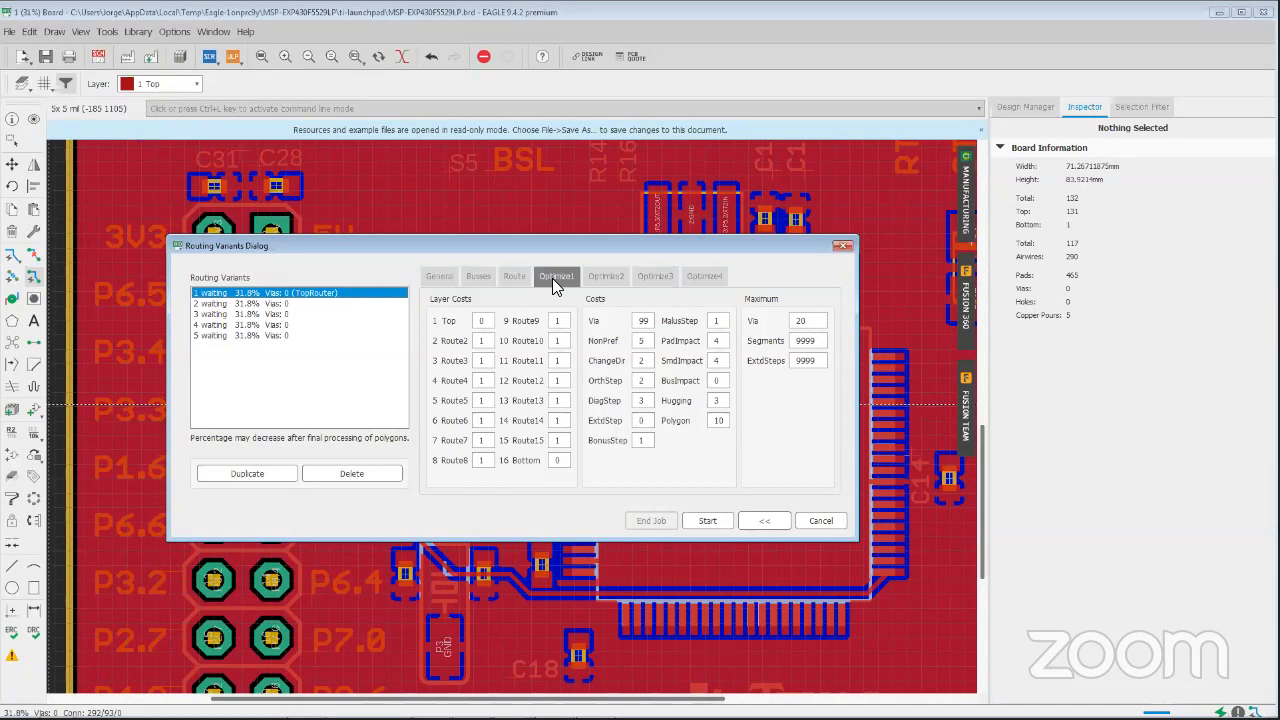
Review the TopRouter variant's Route and Busses costs, and its general routing grid, via shape and preferred directions
click(530, 279)
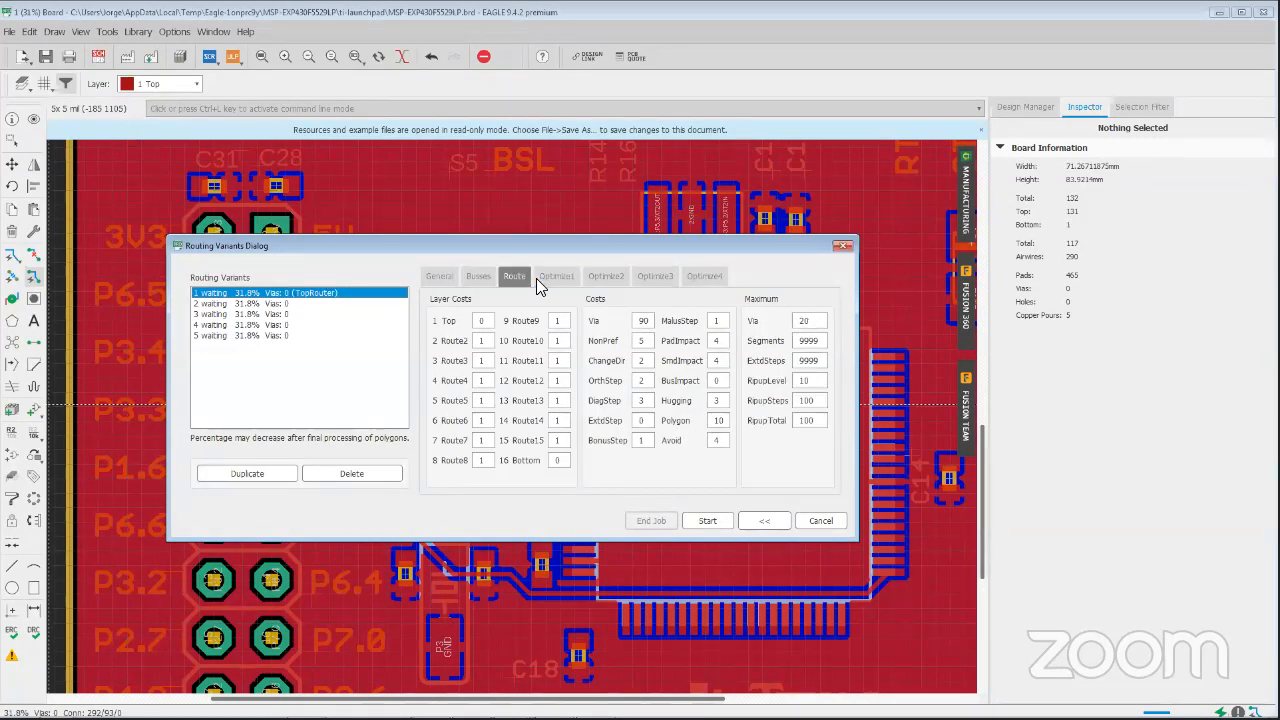
click(482, 279)
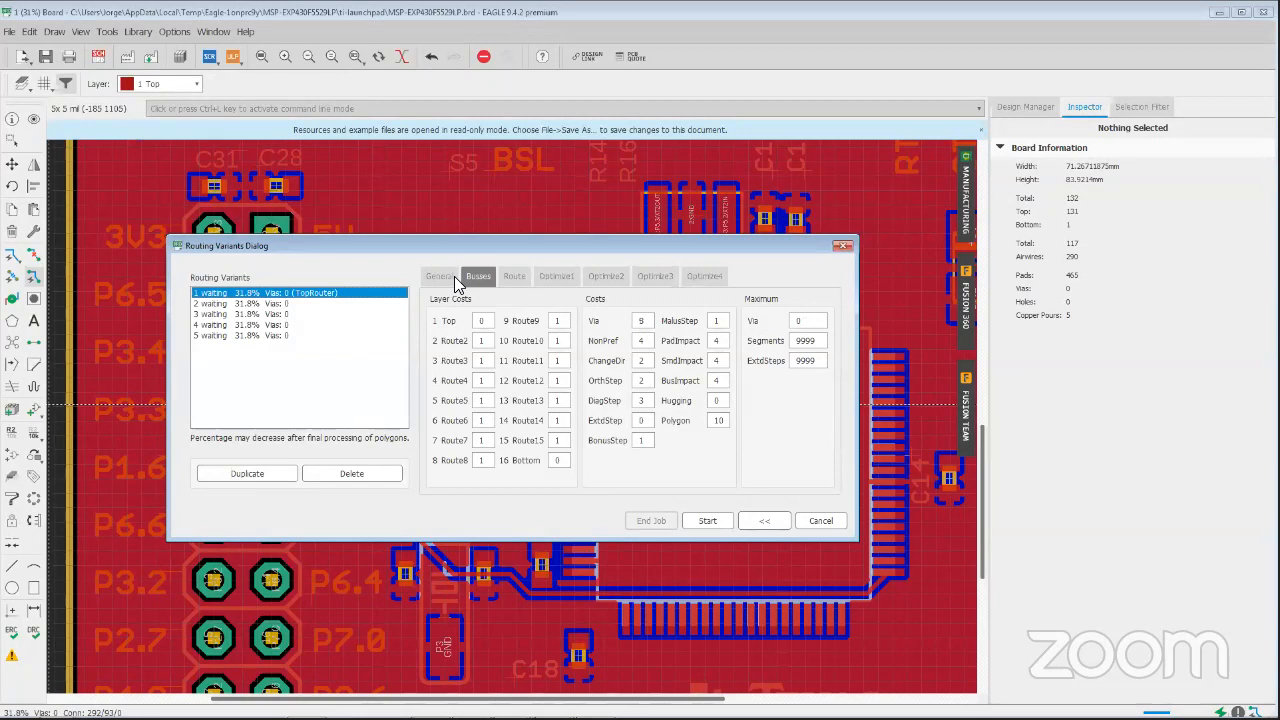
click(443, 278)
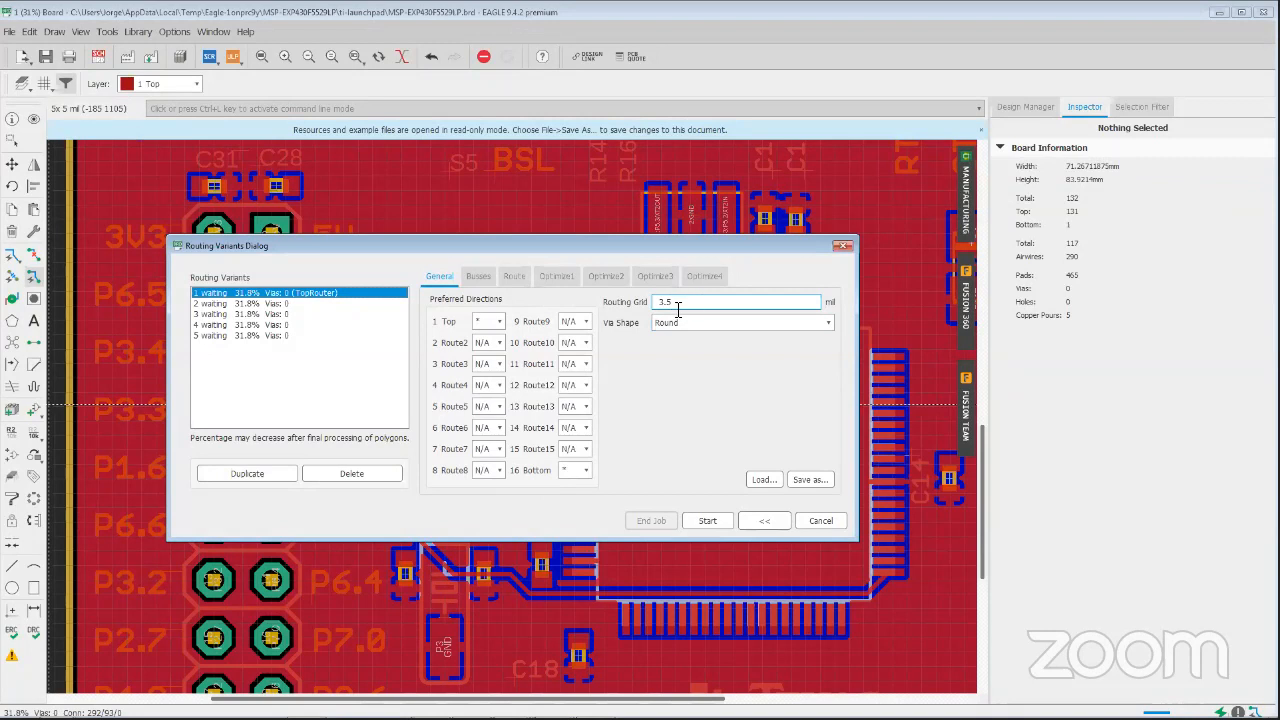
Compare the routing grid and the Top and Bottom preferred directions of routing variants 2 to 5
click(241, 304)
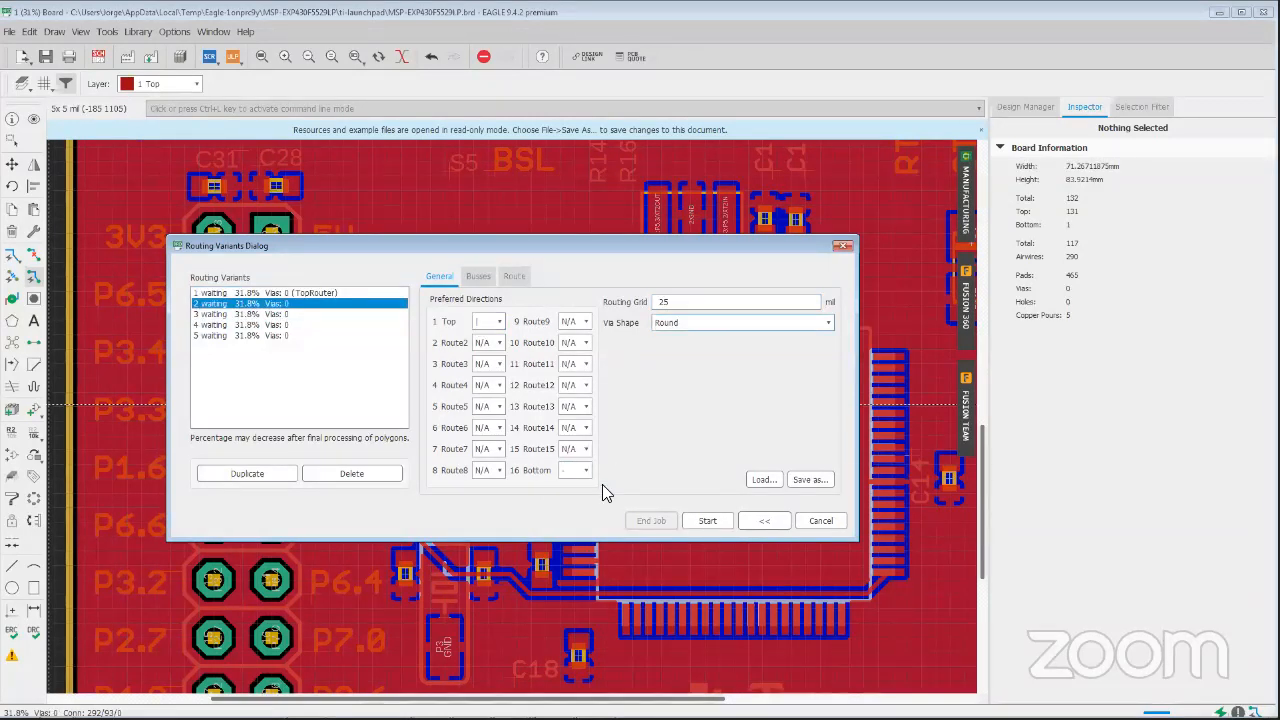
click(281, 316)
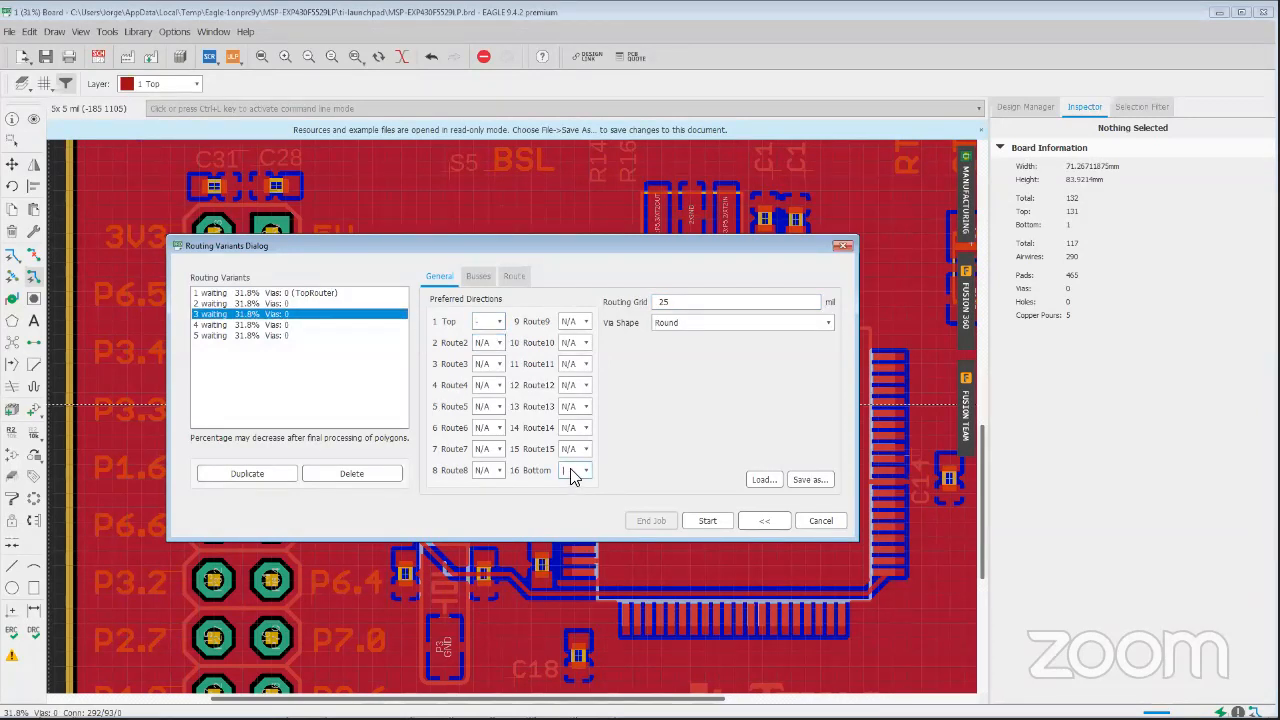
click(295, 325)
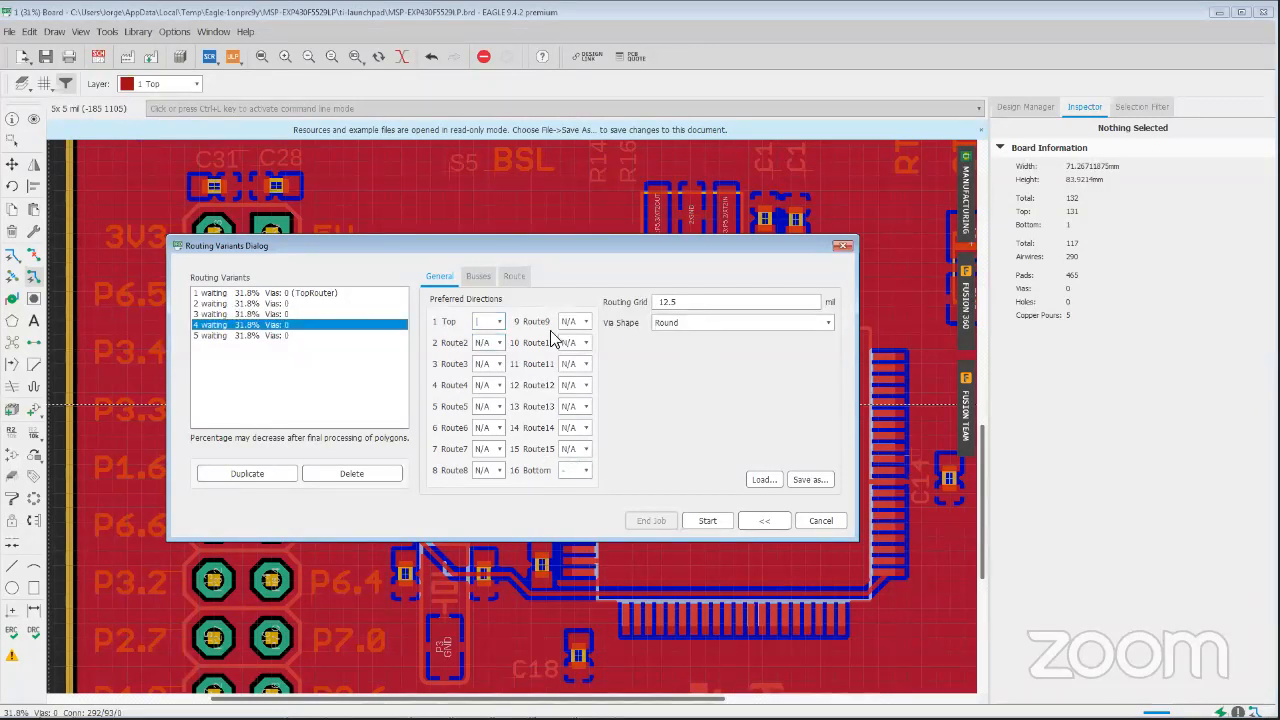
click(215, 337)
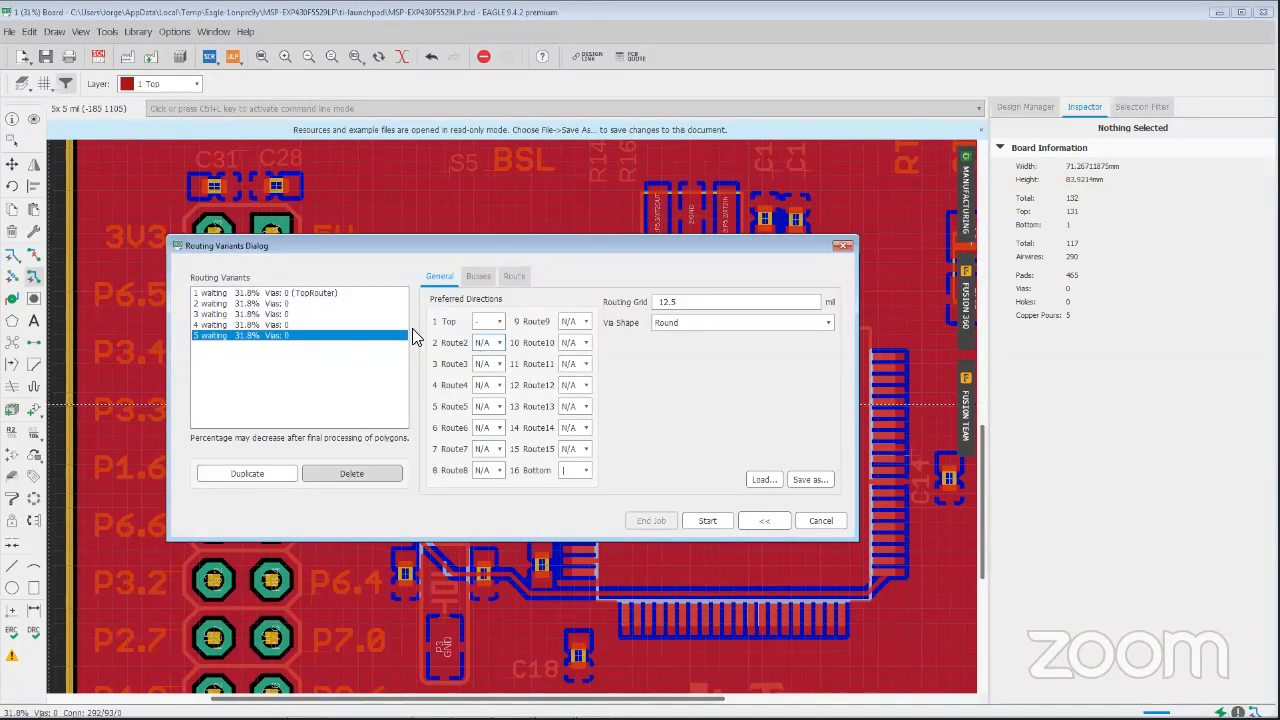
Reselect the TopRouter variant, collapse the variant details and start autorouting all five variants
click(262, 293)
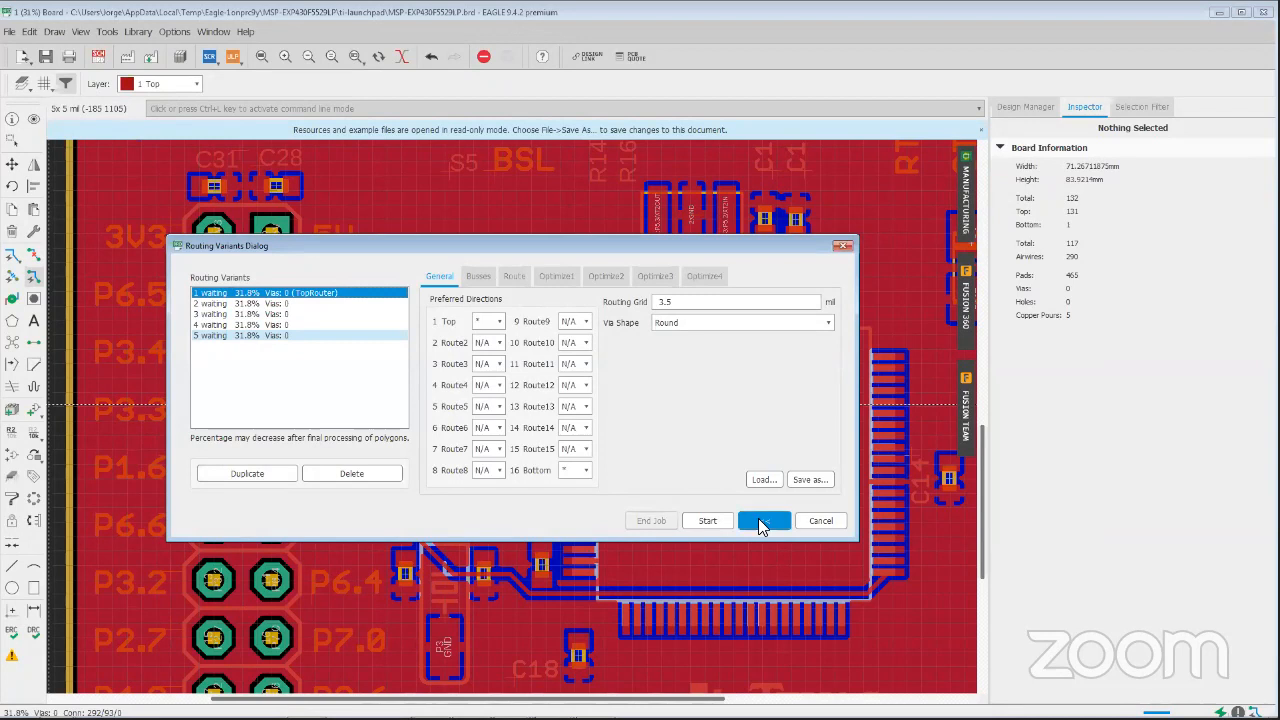
click(762, 522)
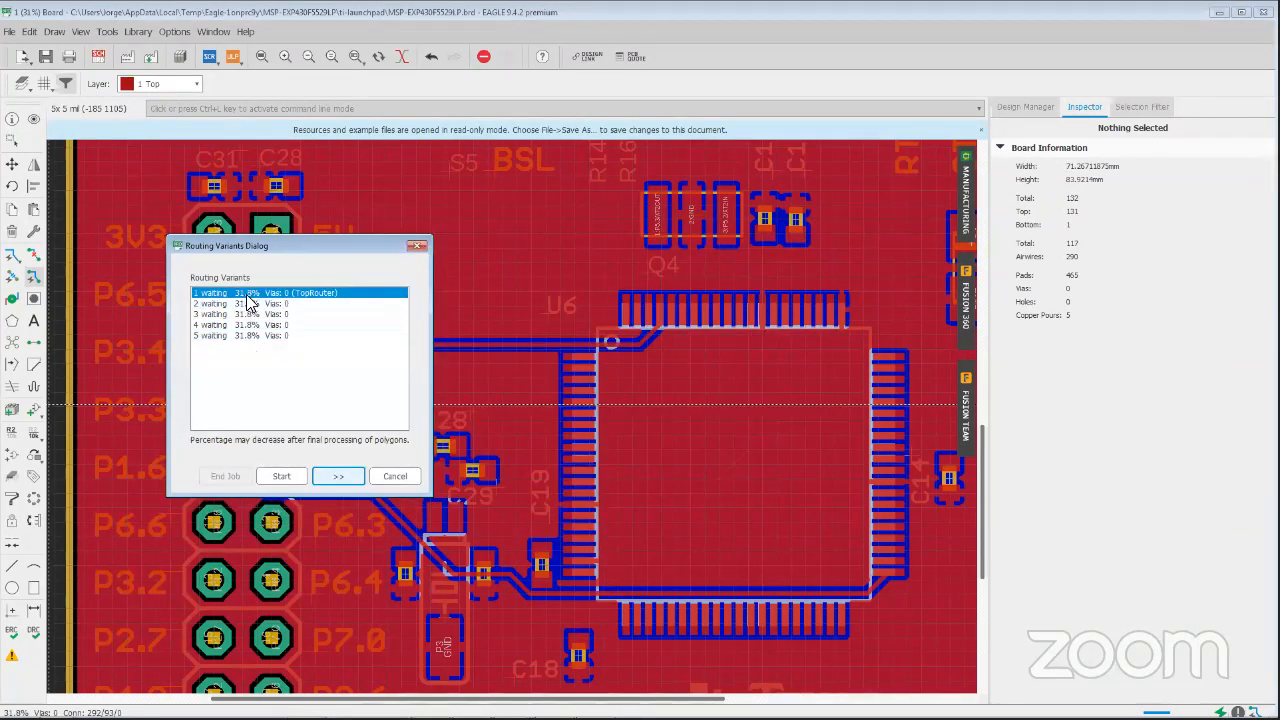
click(294, 474)
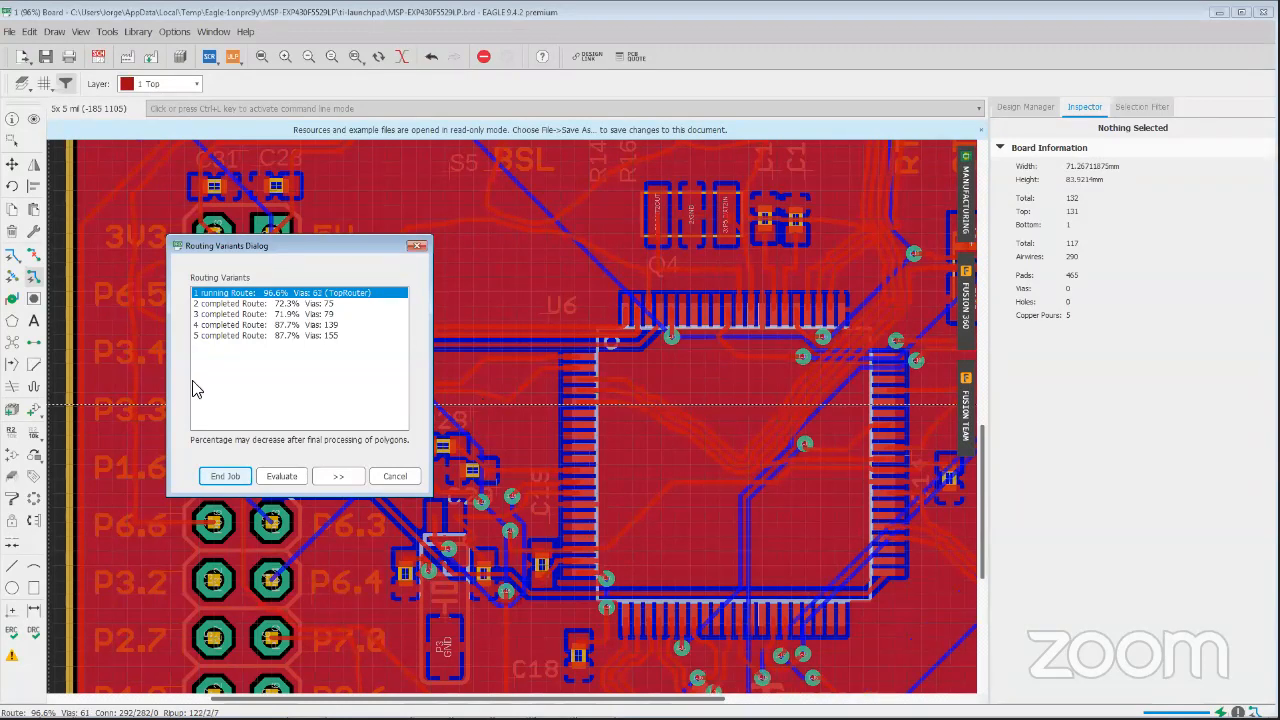
Preview the routing of variants 2 to 5 on the board, and return to the TopRouter variant
click(233, 318)
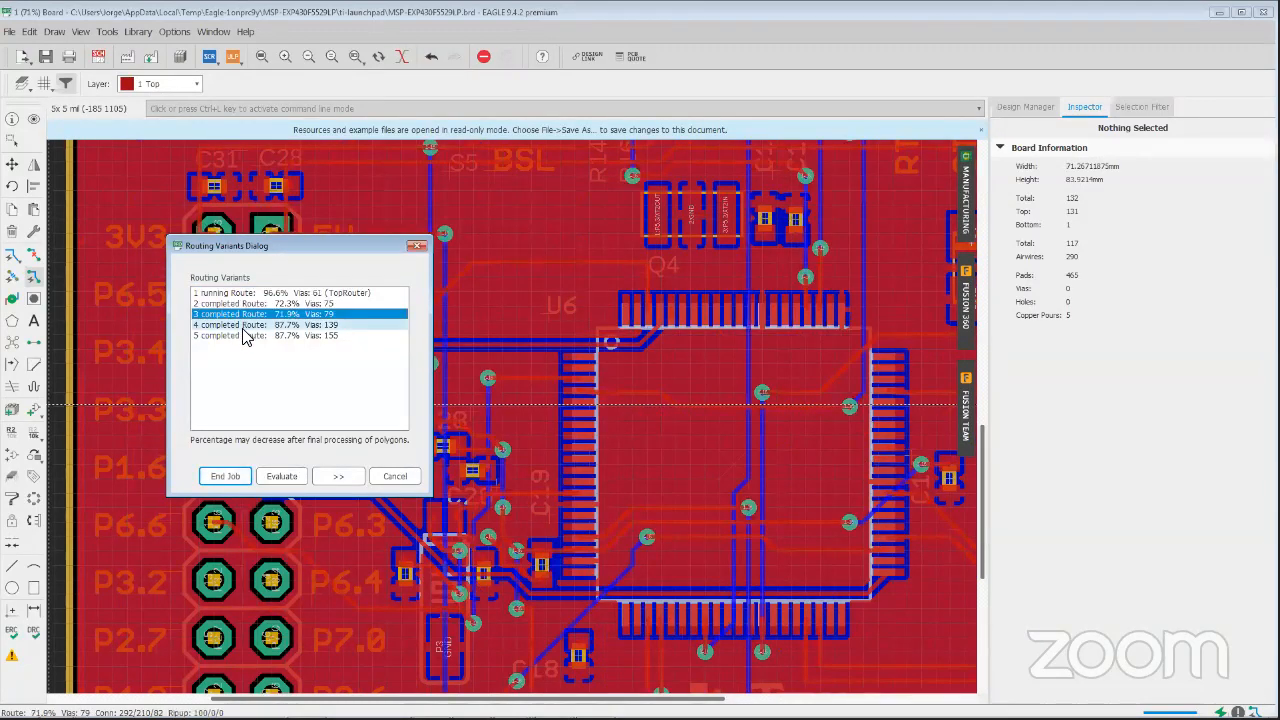
click(243, 326)
click(240, 336)
key(Up)
key(Up)
key(Up)
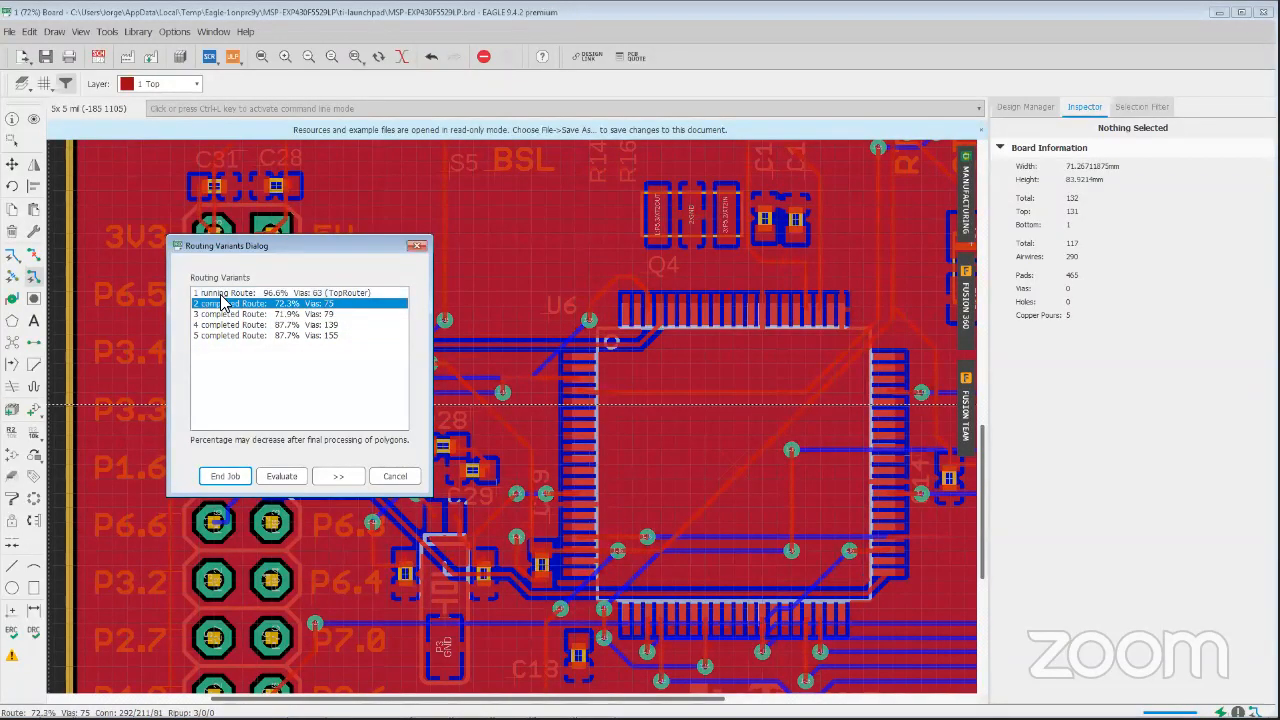
click(220, 295)
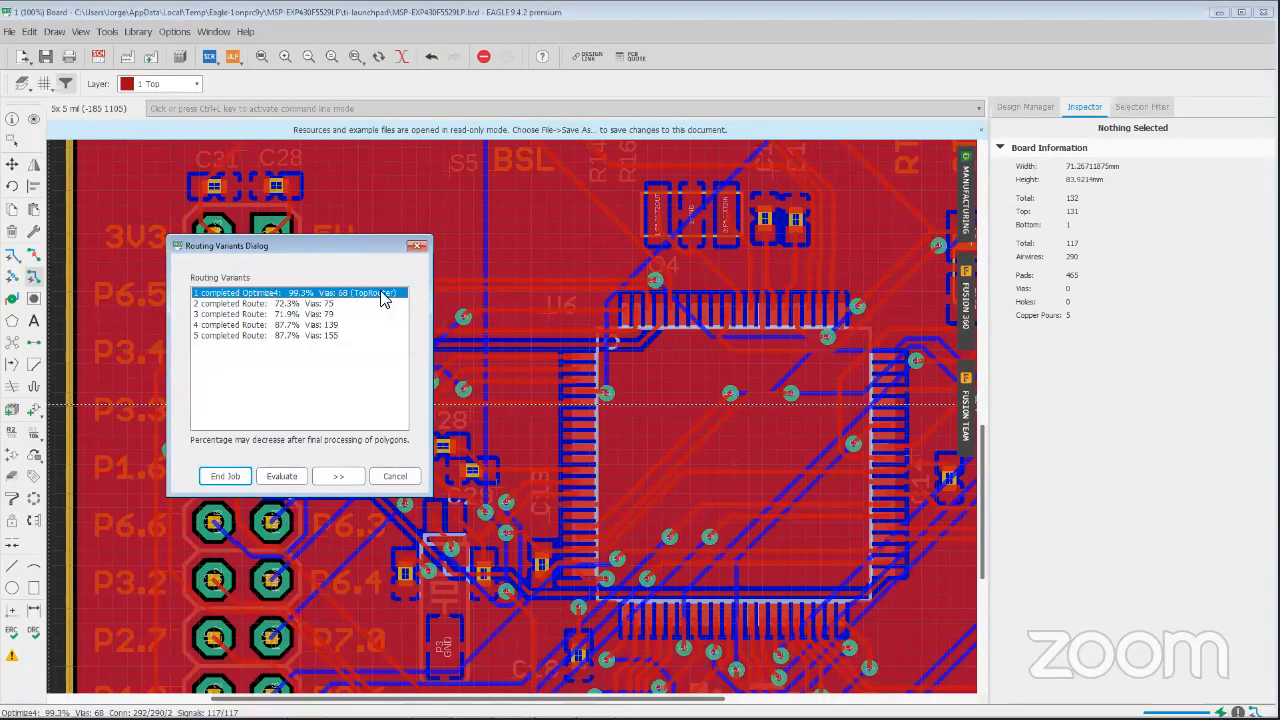
Move the variants dialog off the main chip area and preview the finished variants one after another
drag(314, 247, 278, 212)
key(Down)
key(Down)
key(Down)
key(Down)
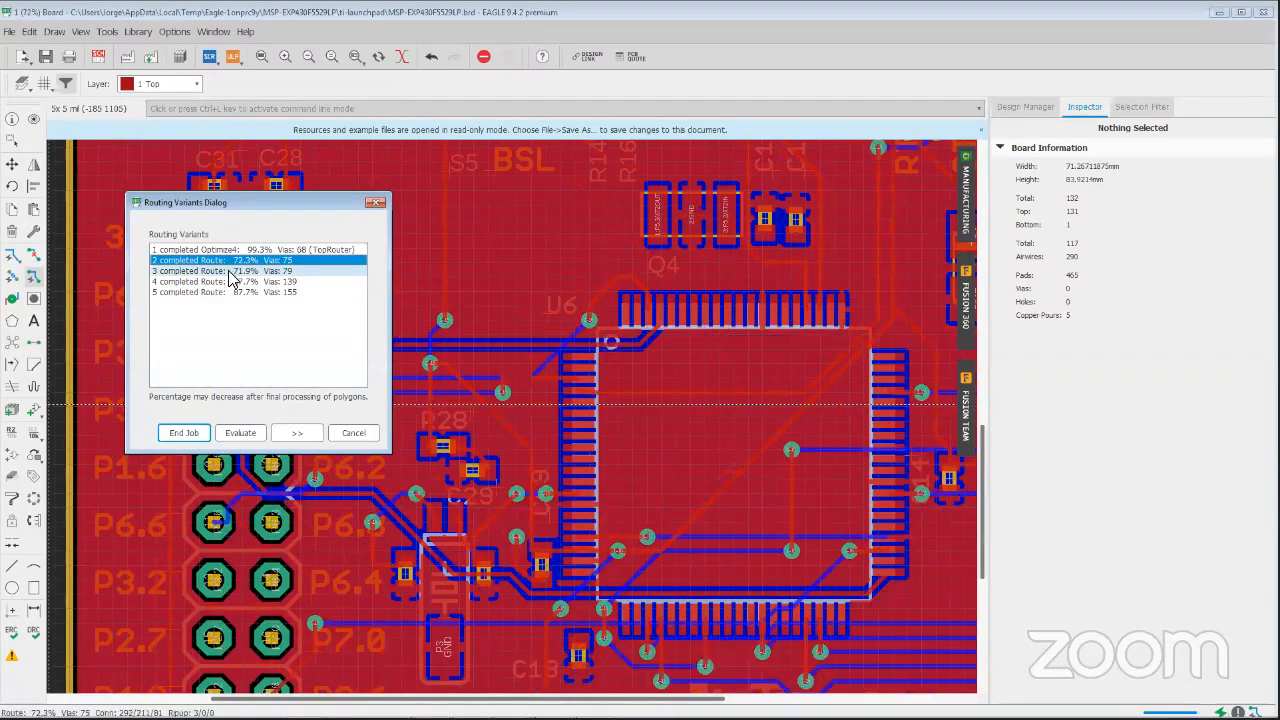
Select the TopRouter variant and apply its routing to the board for evaluation
click(229, 258)
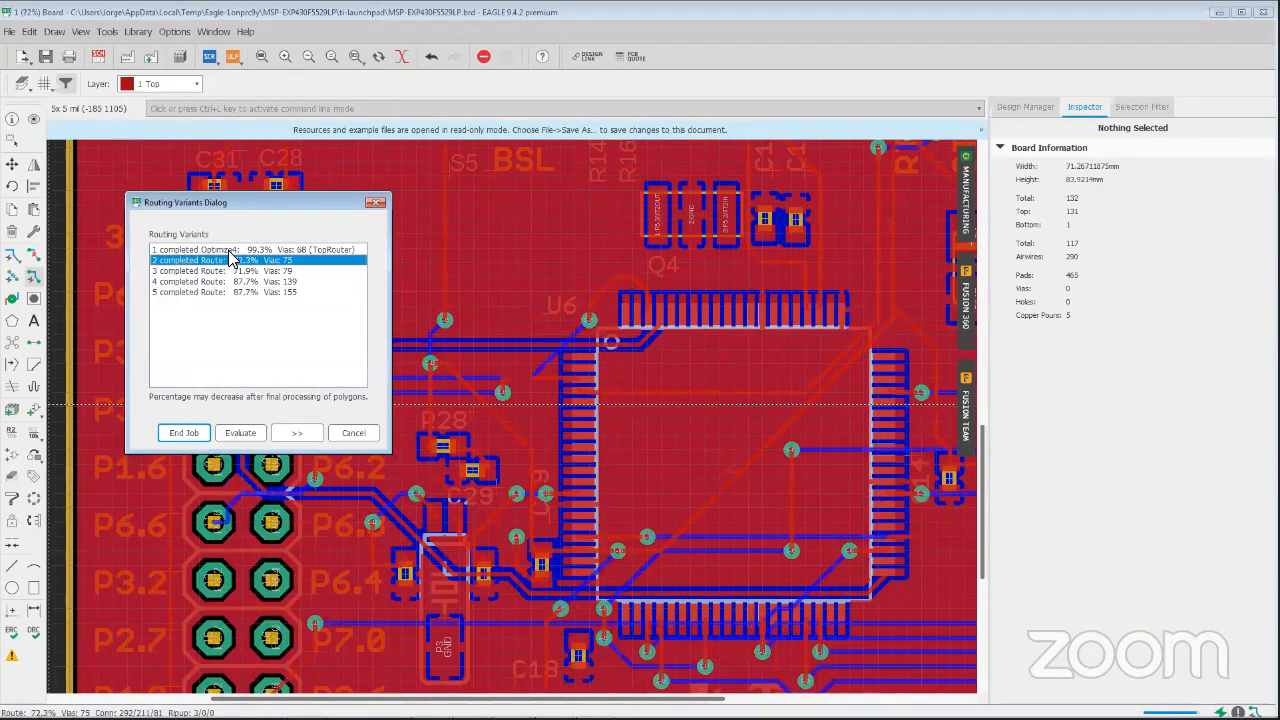
click(230, 251)
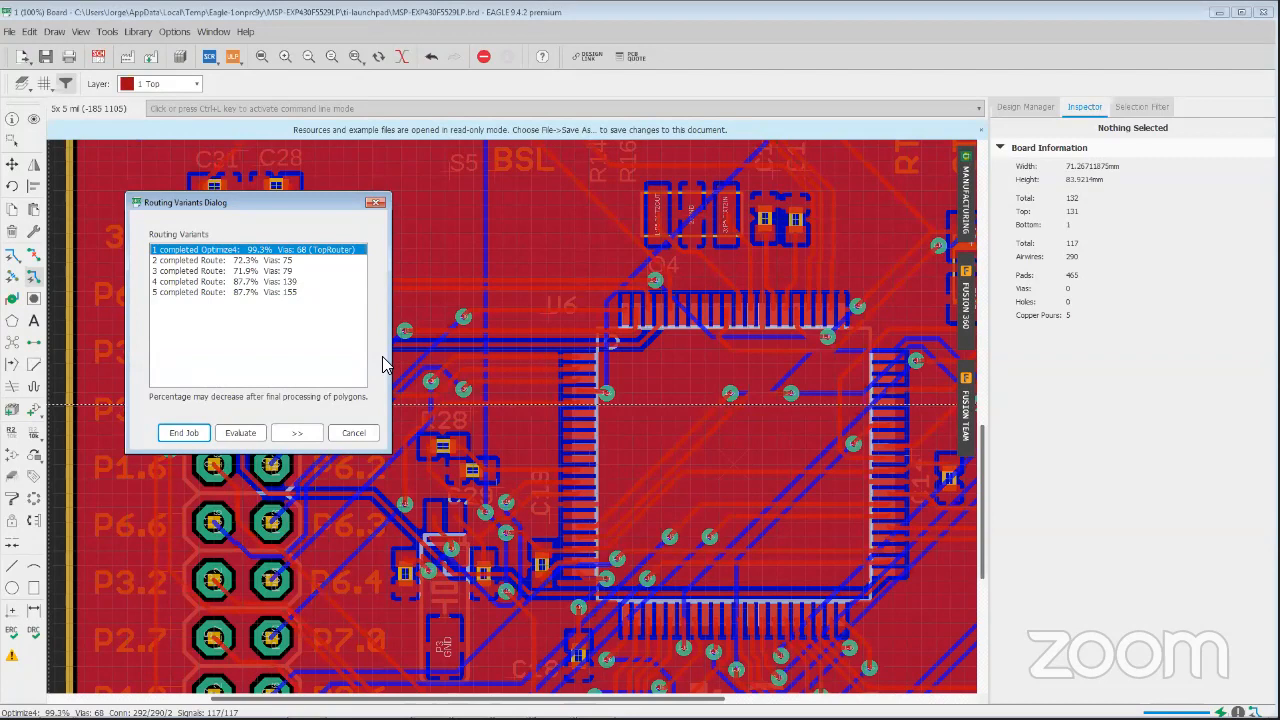
click(241, 434)
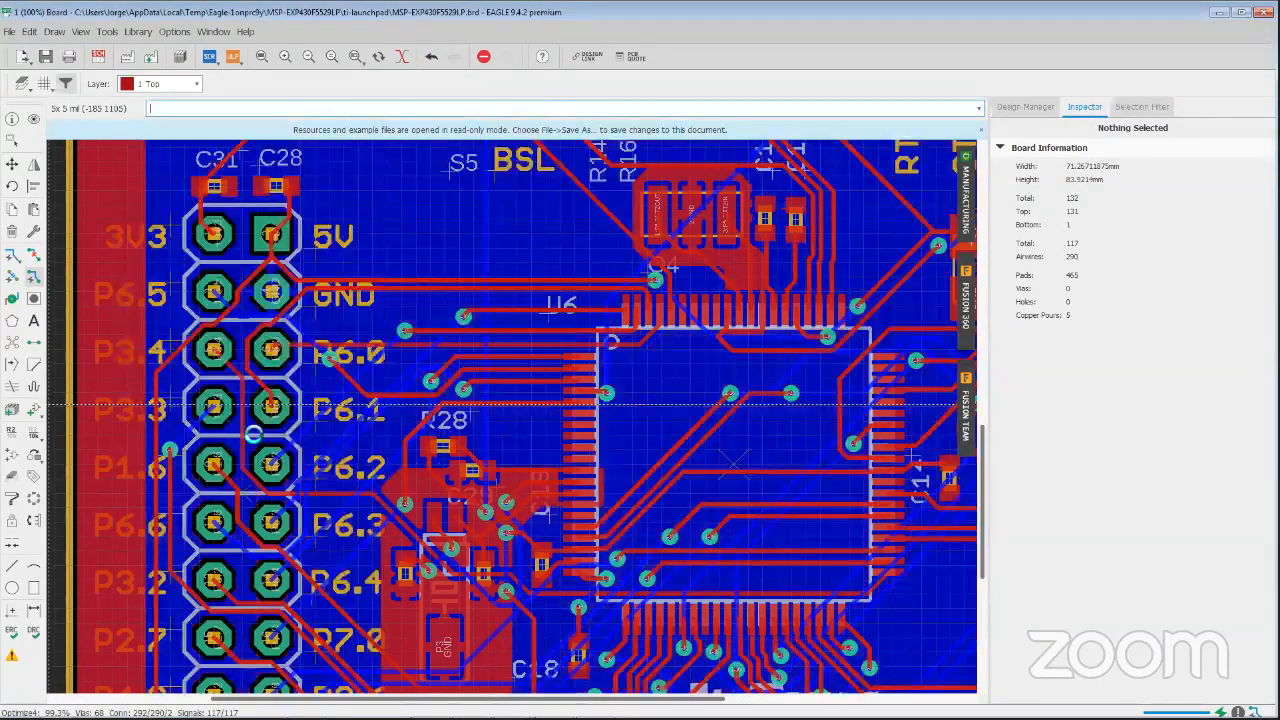
Inspect the autorouted traces and vias on the upper half of the board, around the EXP and TP GND chips
scroll(463, 352, down, 1)
scroll(463, 352, down, 4)
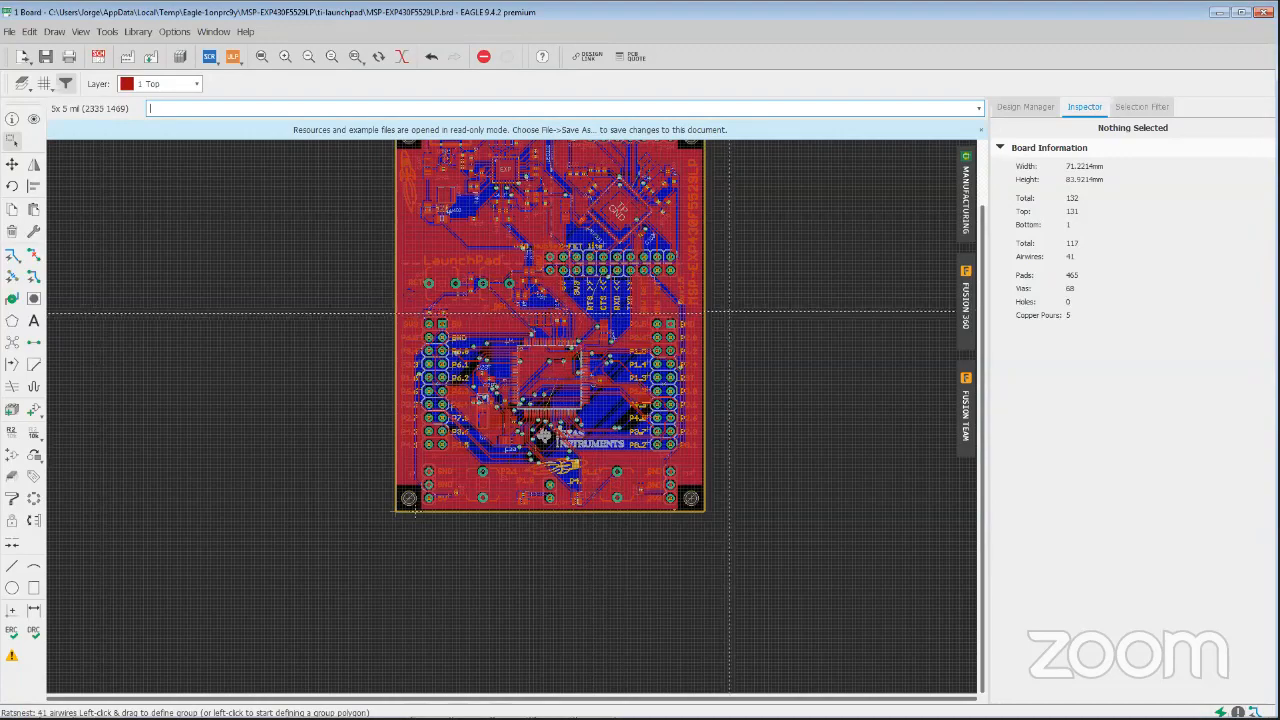
middle_drag(706, 385, 668, 484)
scroll(482, 228, up, 5)
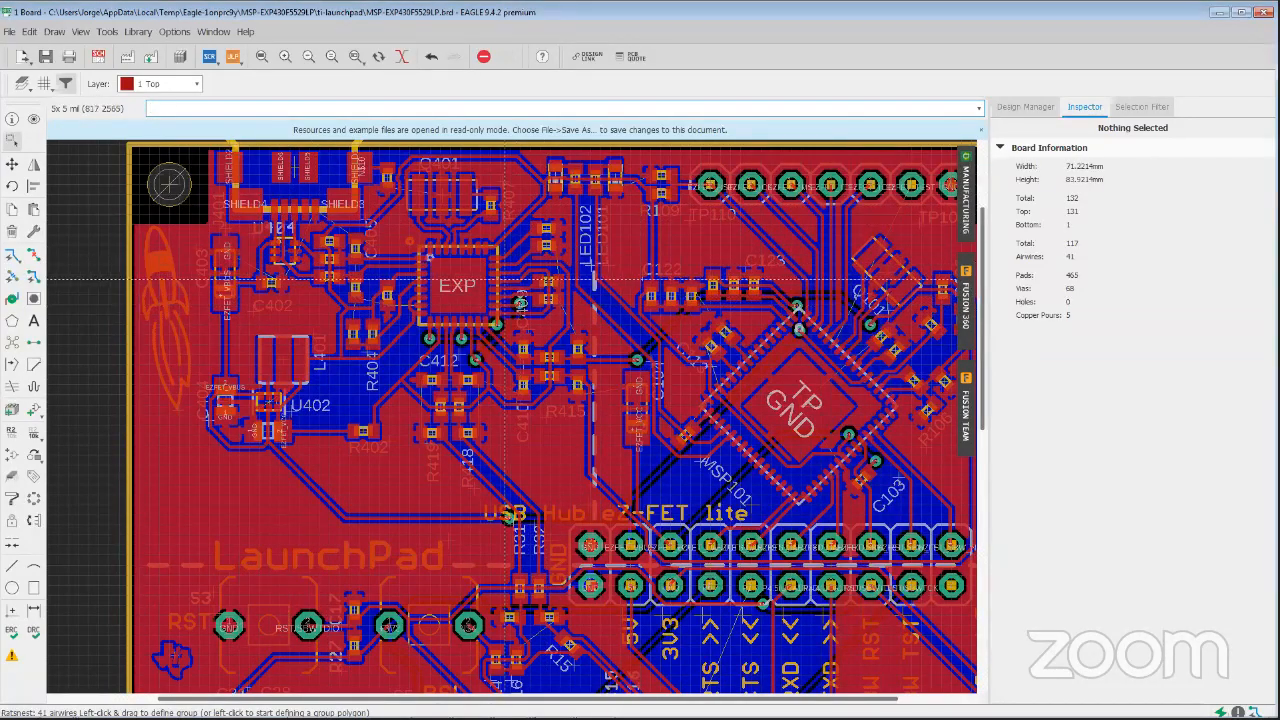
scroll(507, 267, up, 1)
scroll(507, 267, up, 6)
scroll(290, 290, down, 3)
scroll(290, 290, down, 2)
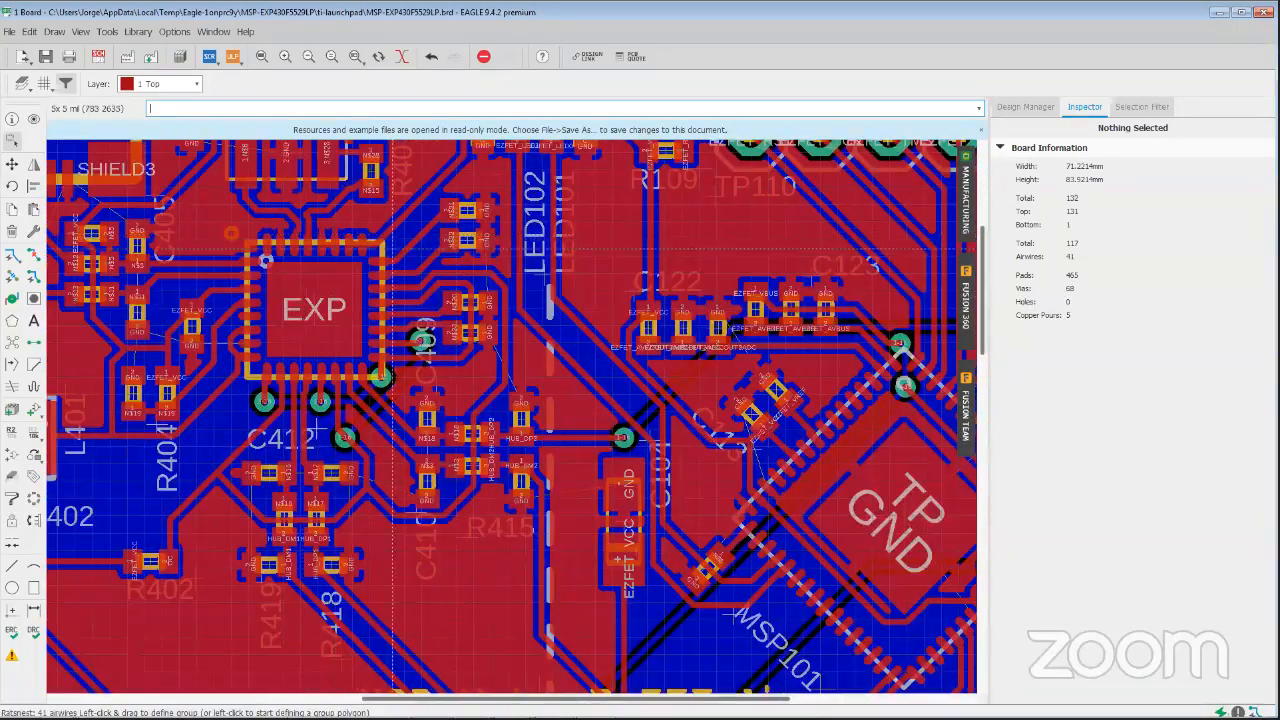
scroll(340, 267, down, 1)
scroll(336, 267, up, 8)
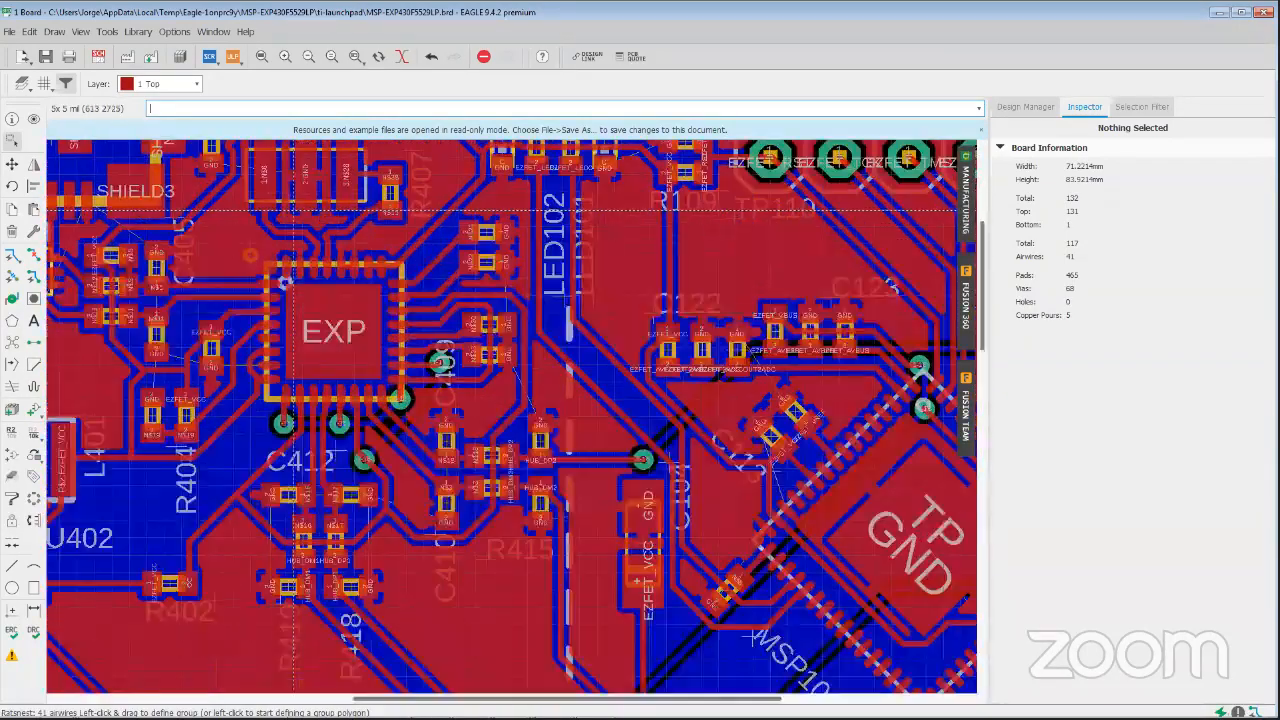
scroll(332, 267, down, 6)
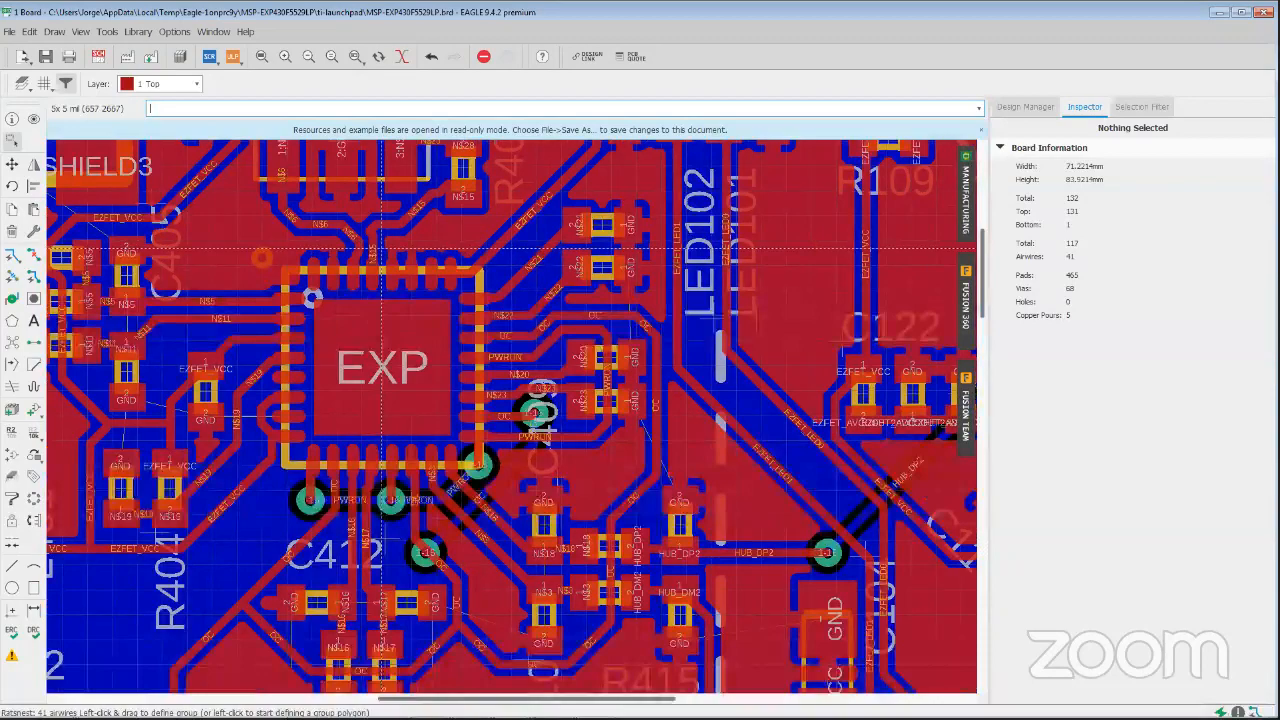
scroll(365, 256, down, 5)
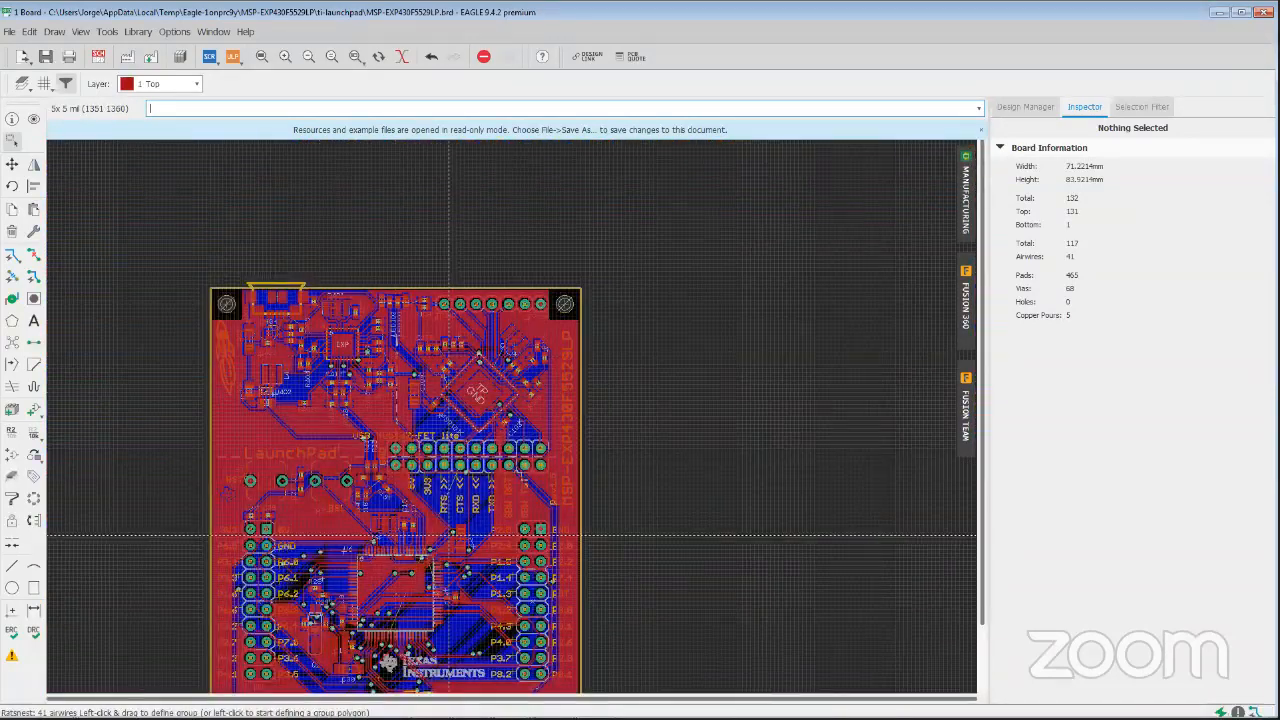
Inspect the autorouted traces around U6, the header rows and the lower edge of the board
scroll(300, 589, up, 2)
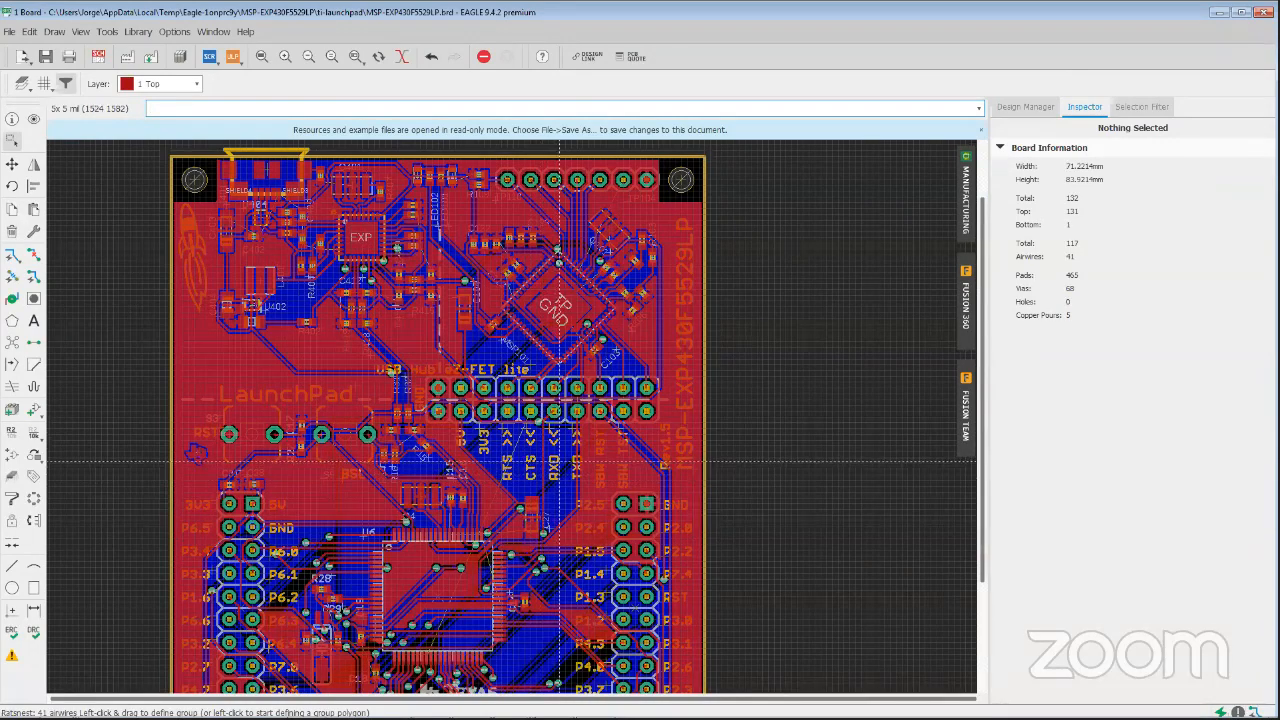
middle_drag(556, 461, 531, 365)
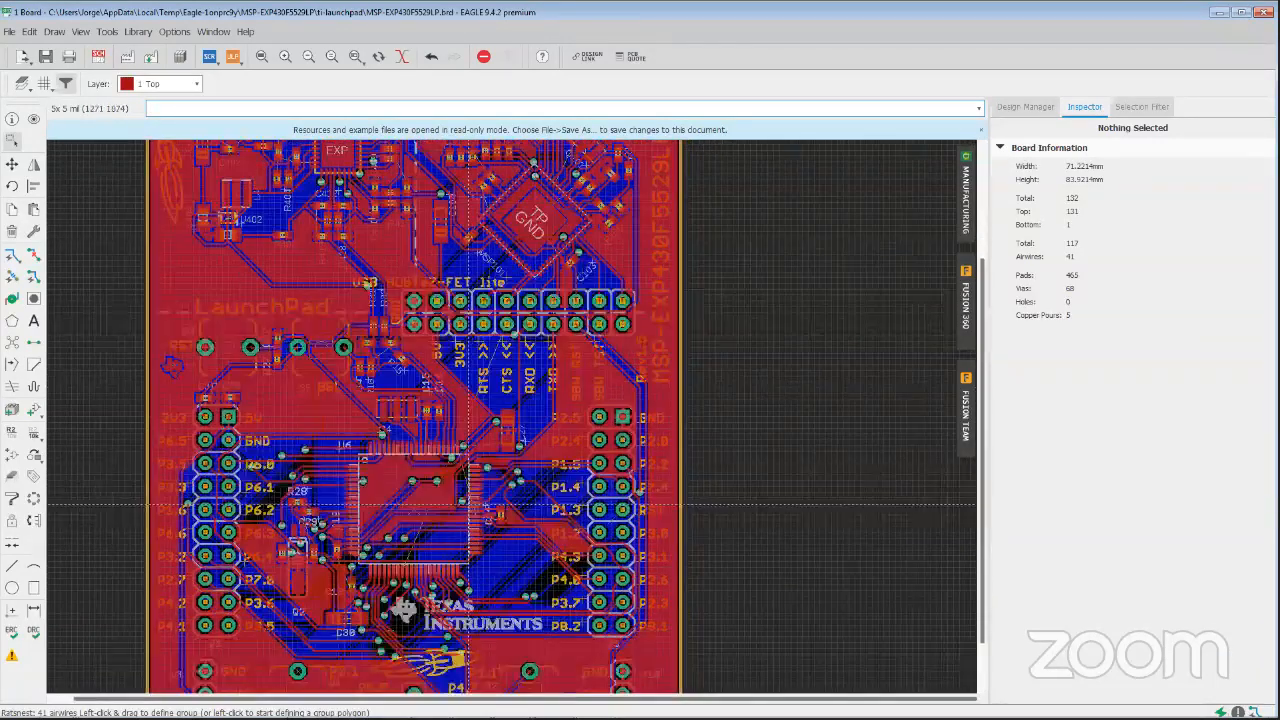
scroll(380, 530, up, 2)
scroll(468, 505, down, 1)
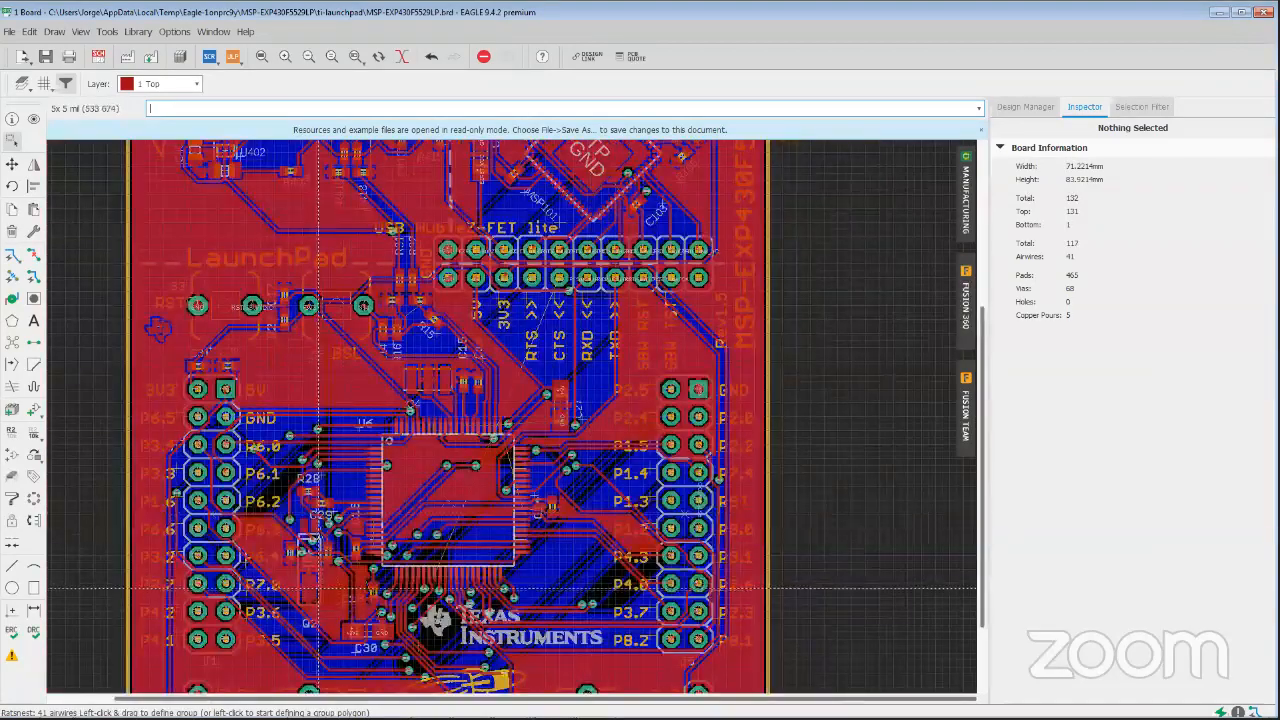
scroll(370, 515, down, 1)
scroll(375, 516, down, 2)
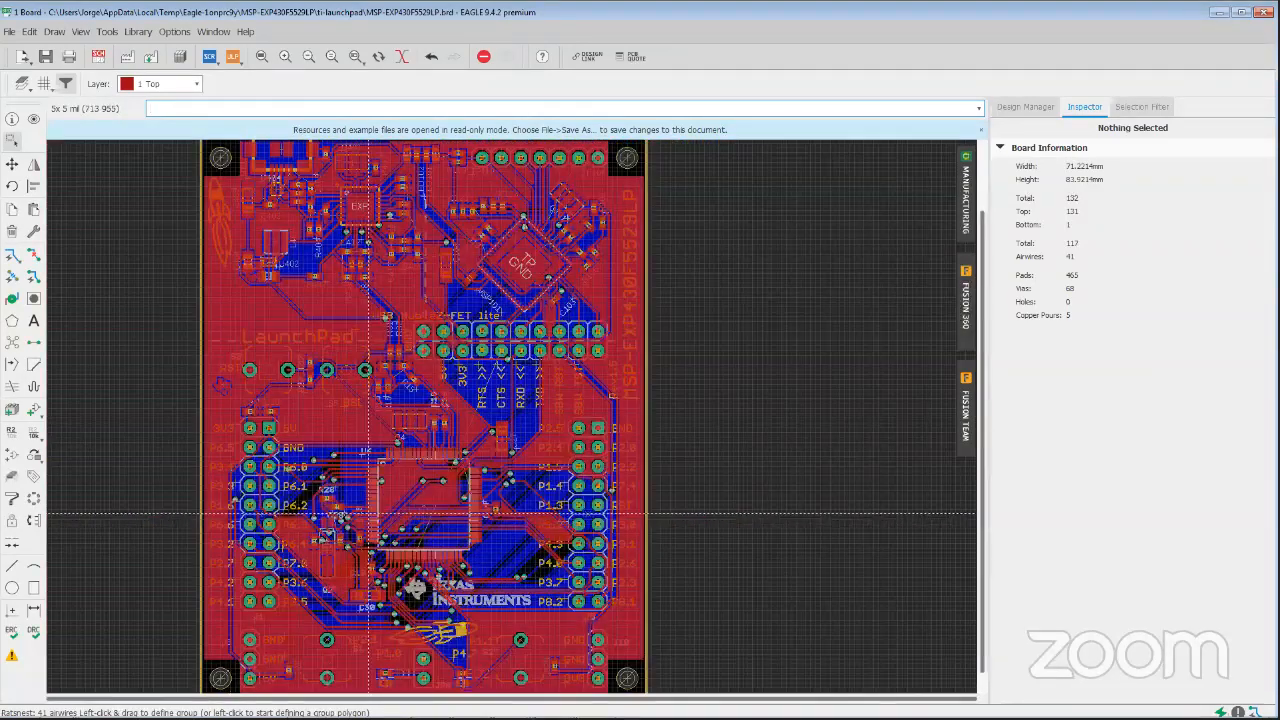
scroll(374, 575, up, 1)
scroll(374, 575, up, 4)
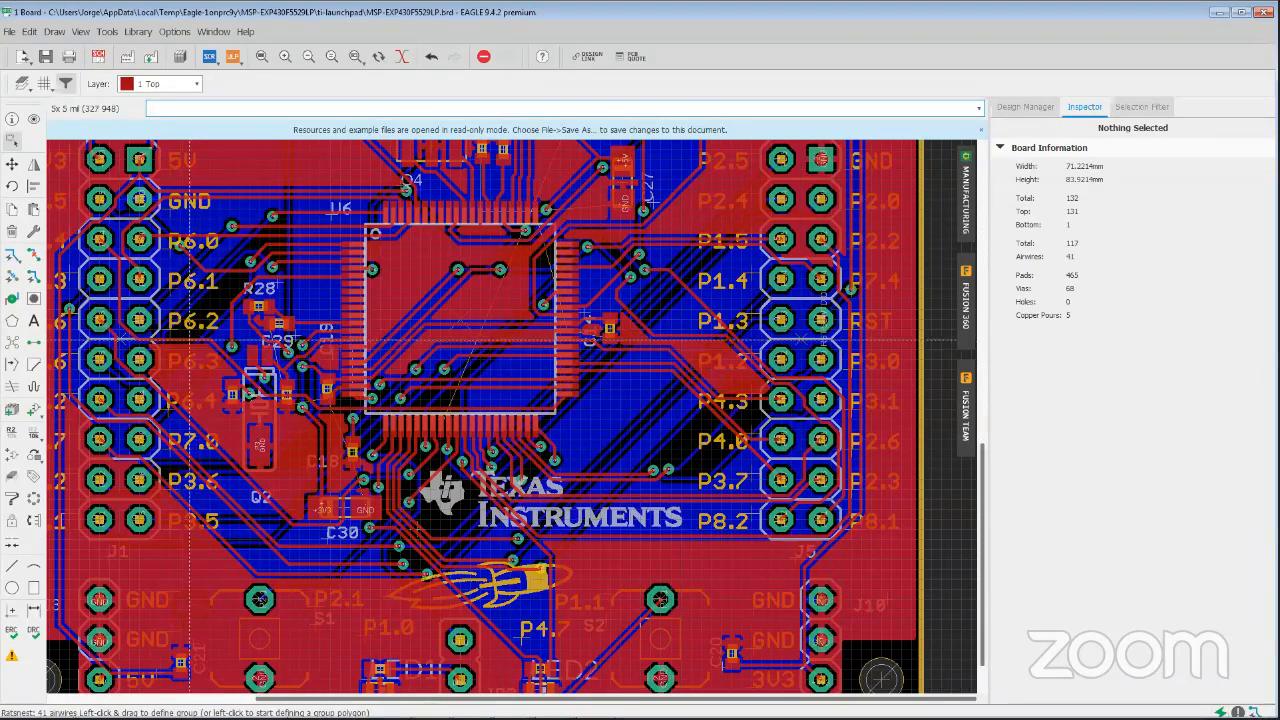
scroll(190, 340, down, 1)
scroll(190, 340, down, 1)
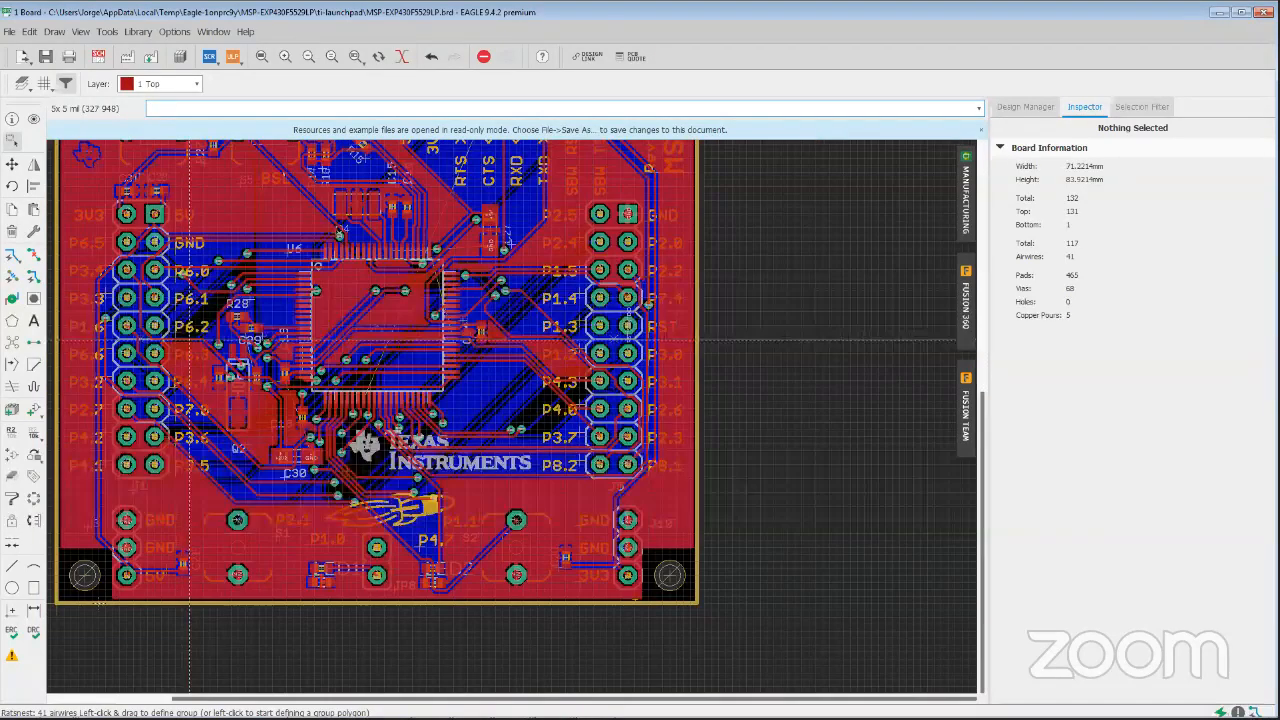
scroll(190, 340, down, 1)
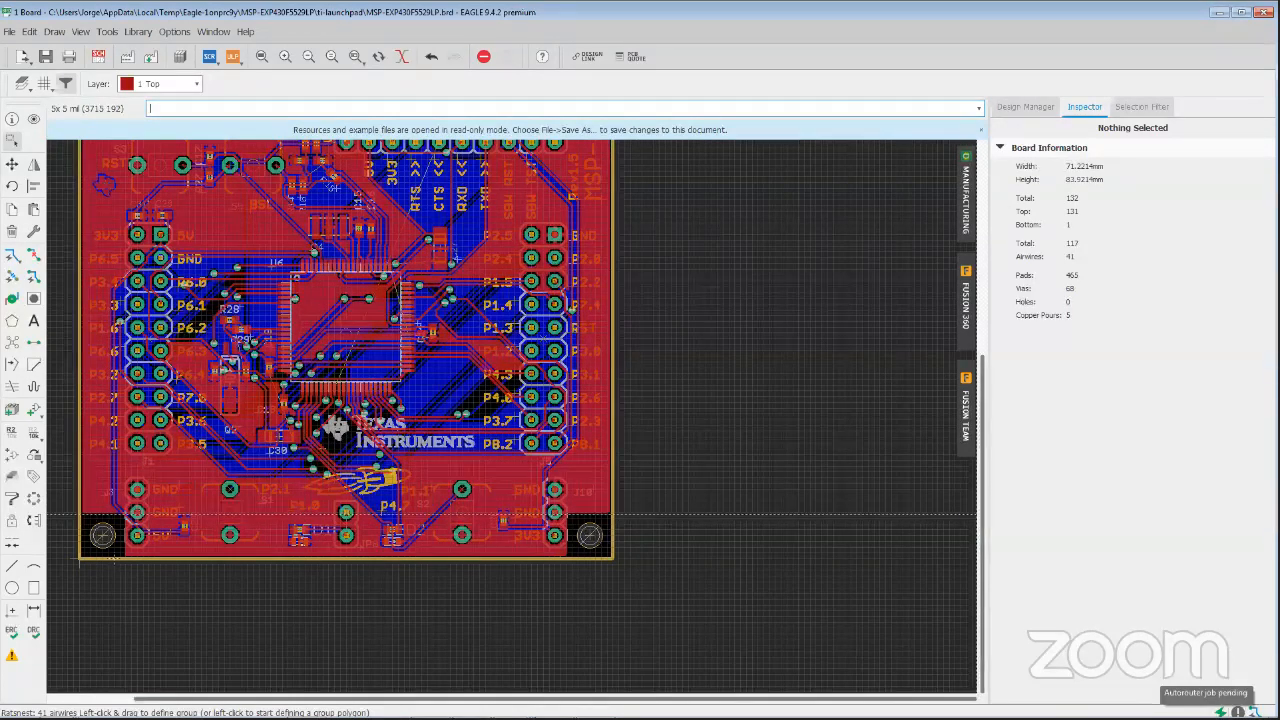
Reopen the pending autorouter job and apply routing variant 5, with 155 vias, to the board for evaluation
click(1220, 712)
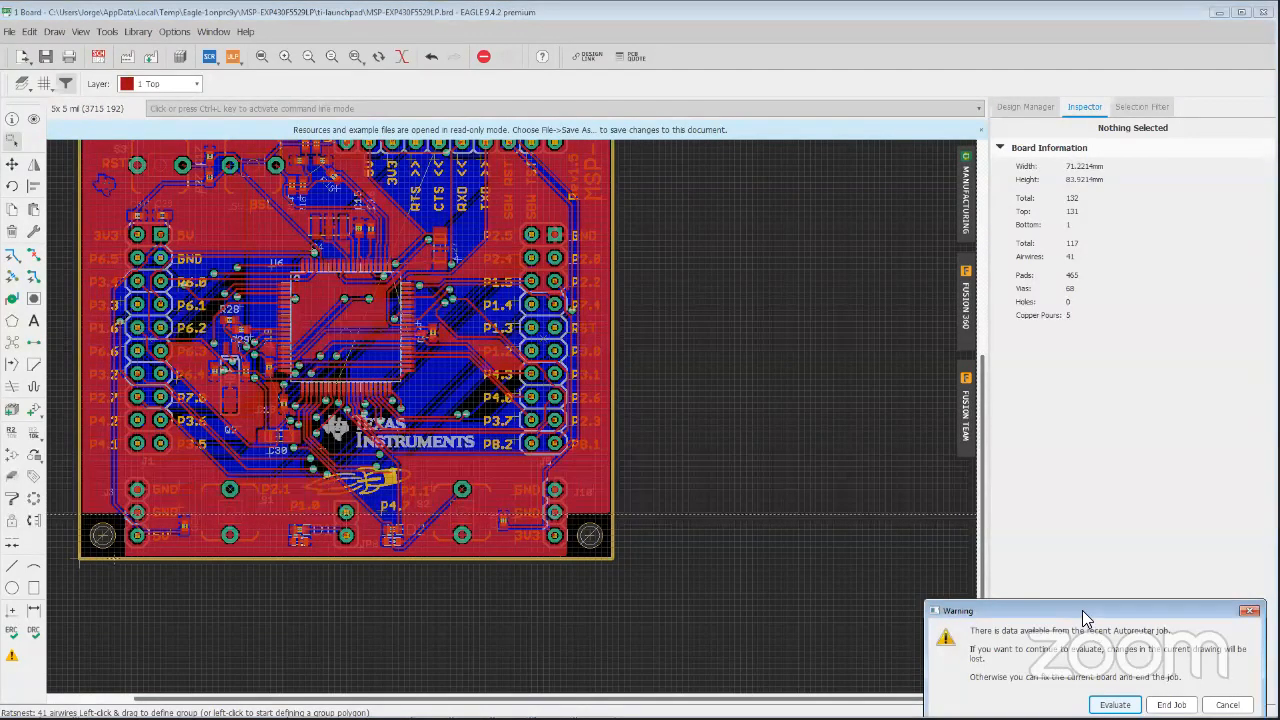
drag(1087, 618, 1000, 460)
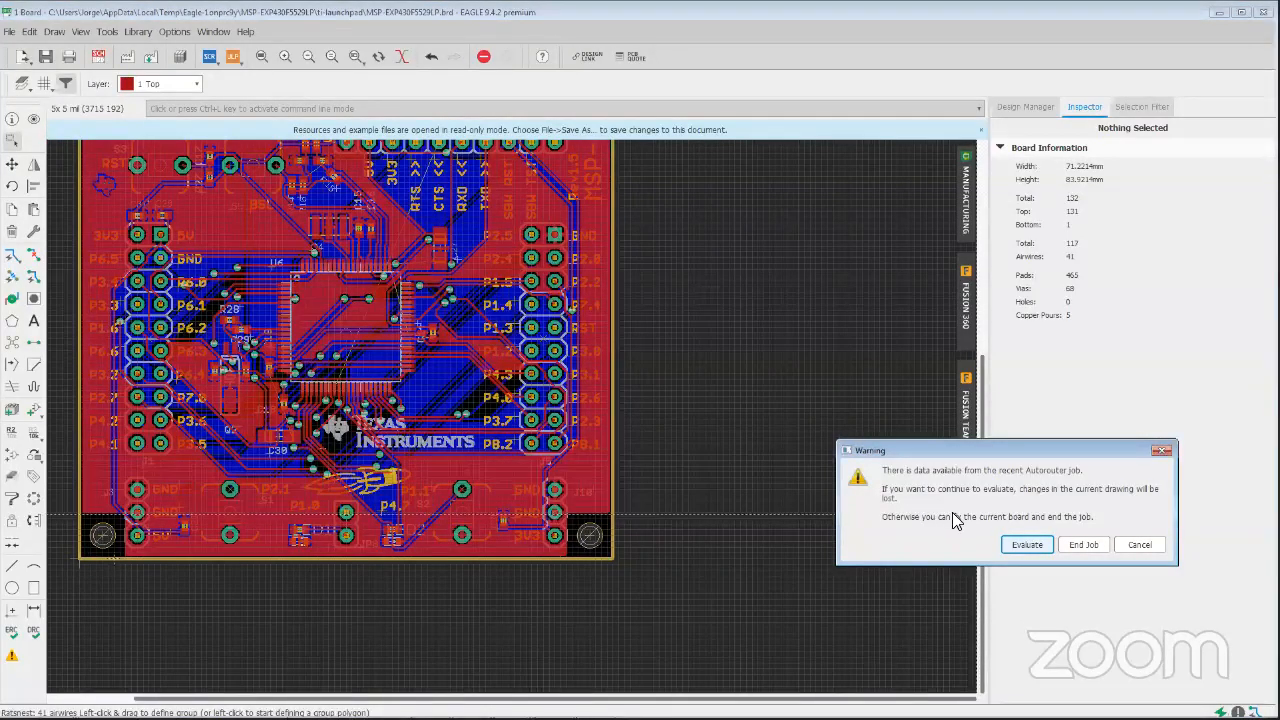
click(1027, 544)
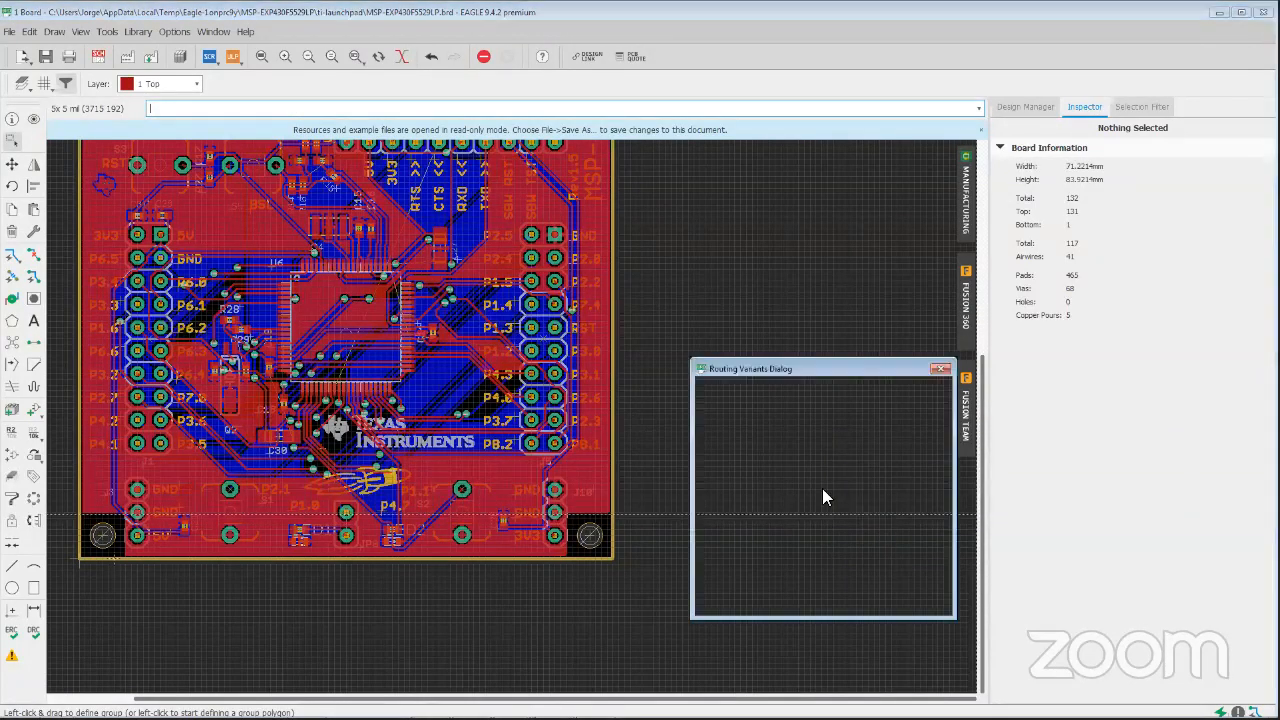
click(757, 428)
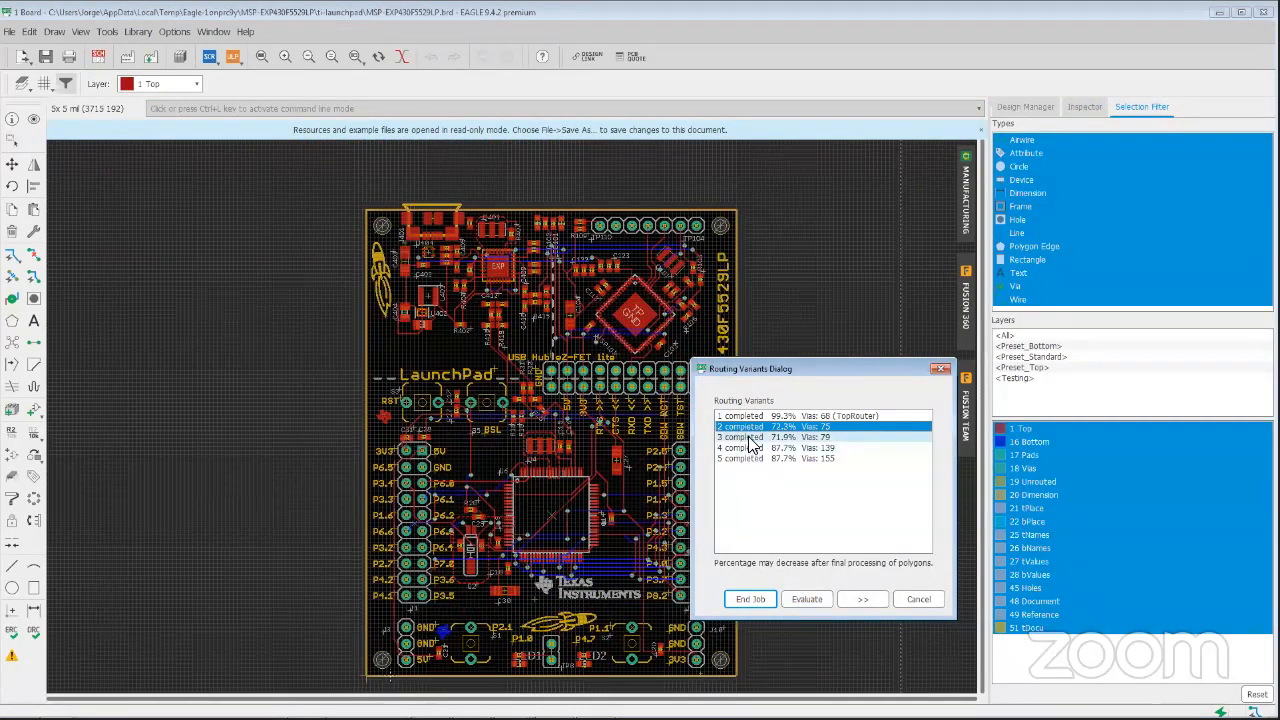
click(748, 458)
click(814, 602)
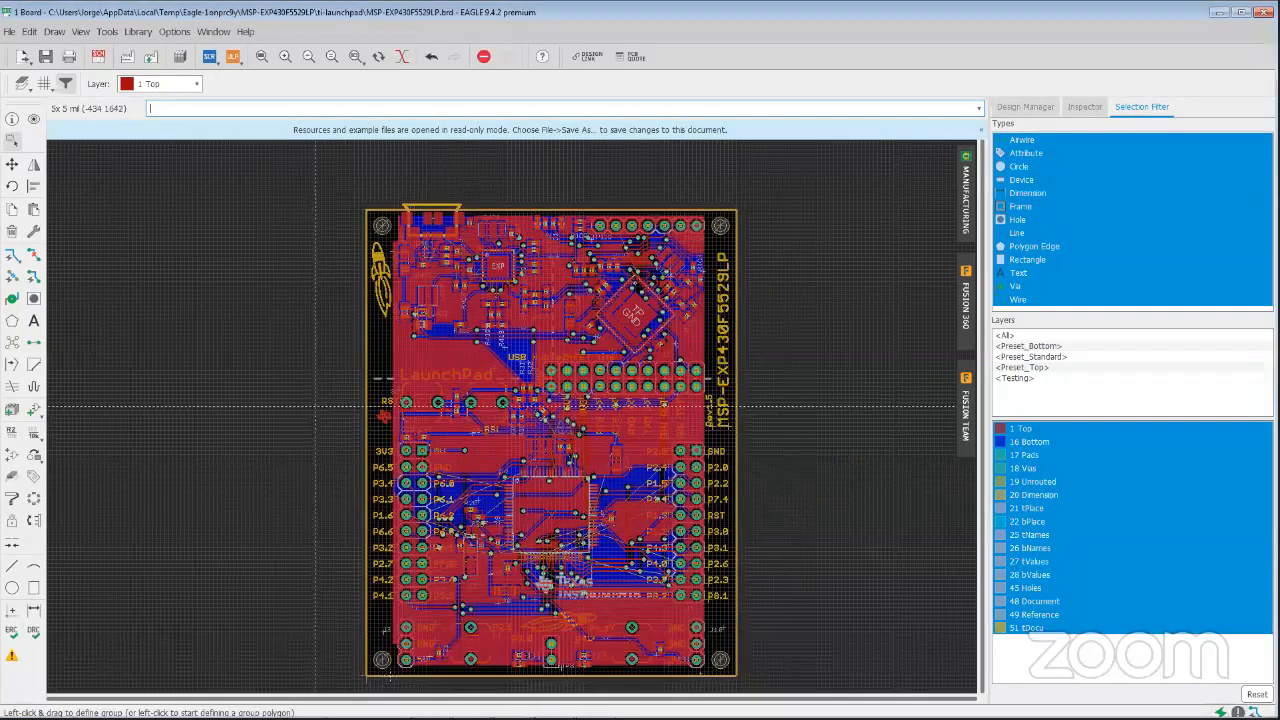
Inspect variant 5's traces, vias and remaining airwires around U6 and the adjacent header rows
scroll(431, 370, up, 1)
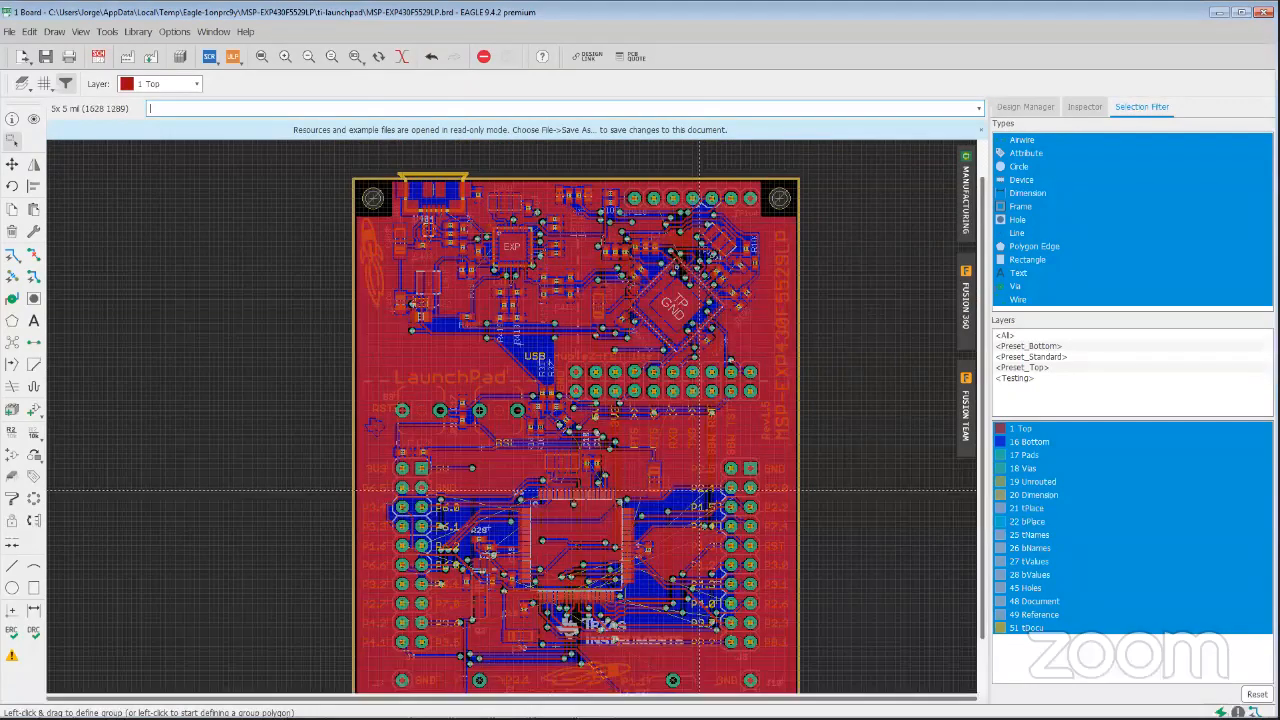
scroll(699, 490, down, 1)
scroll(565, 600, up, 1)
scroll(565, 600, up, 1)
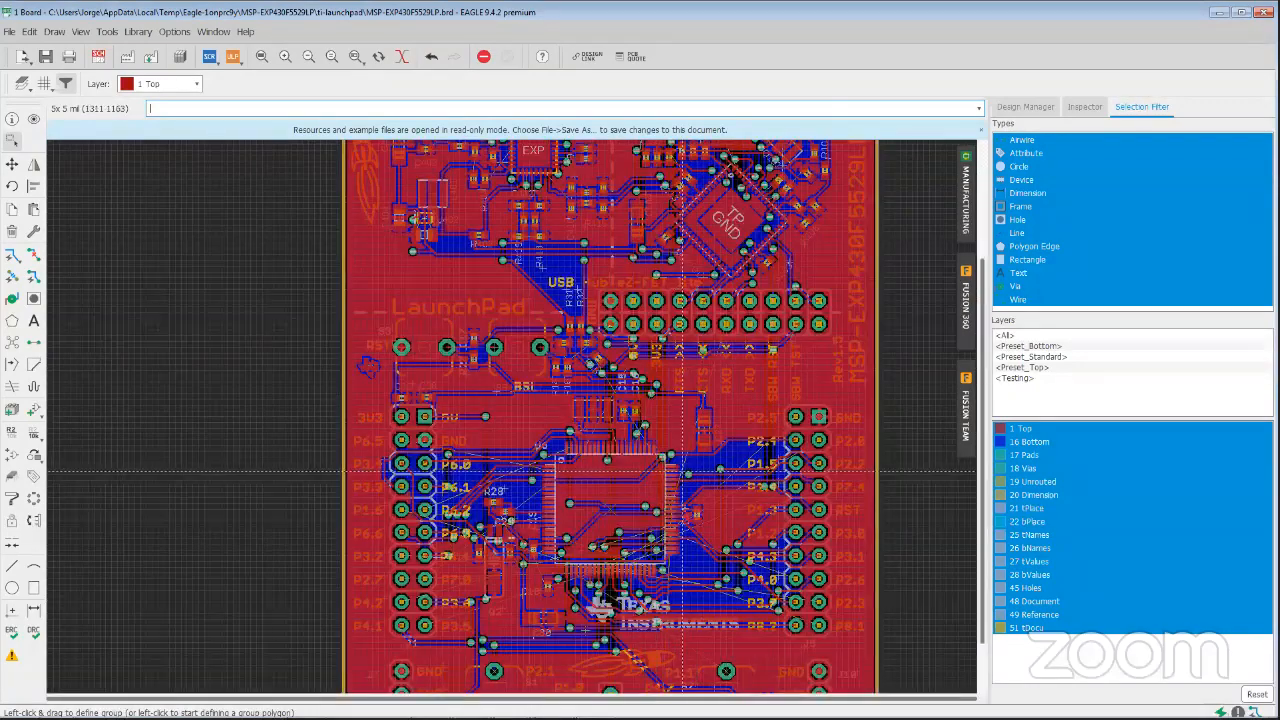
scroll(522, 430, down, 2)
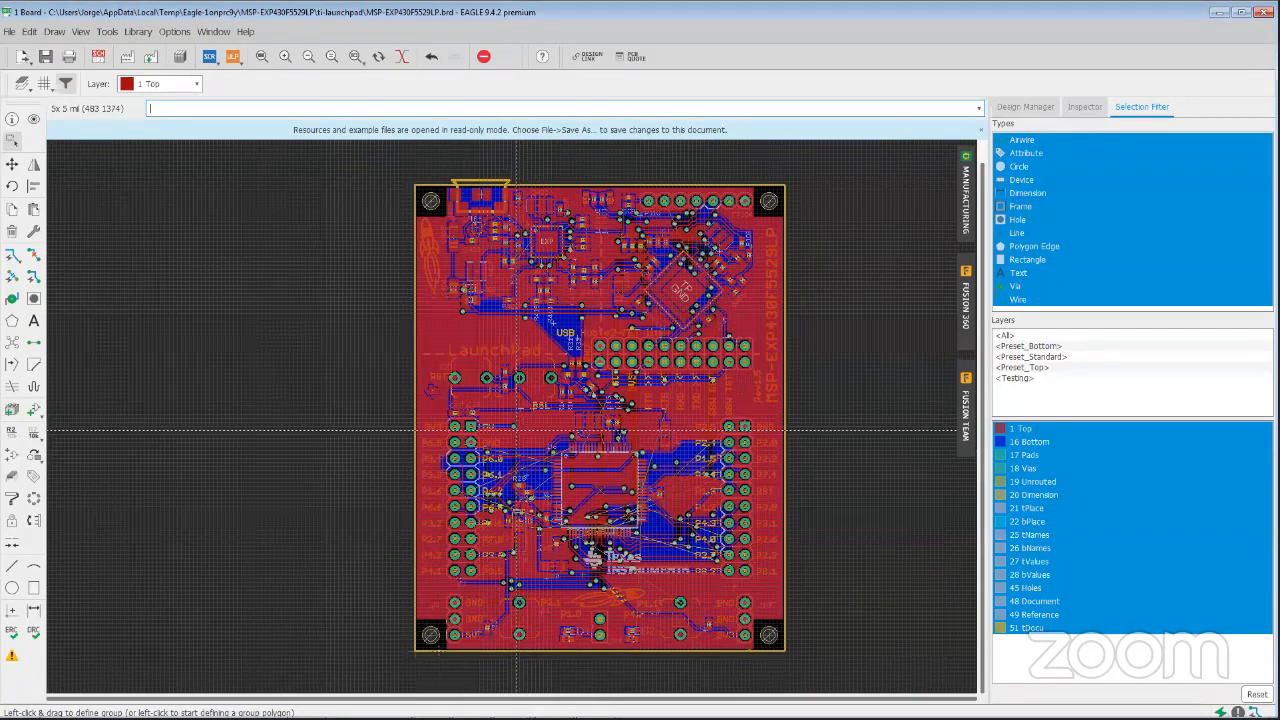
scroll(600, 480, up, 1)
scroll(785, 528, up, 1)
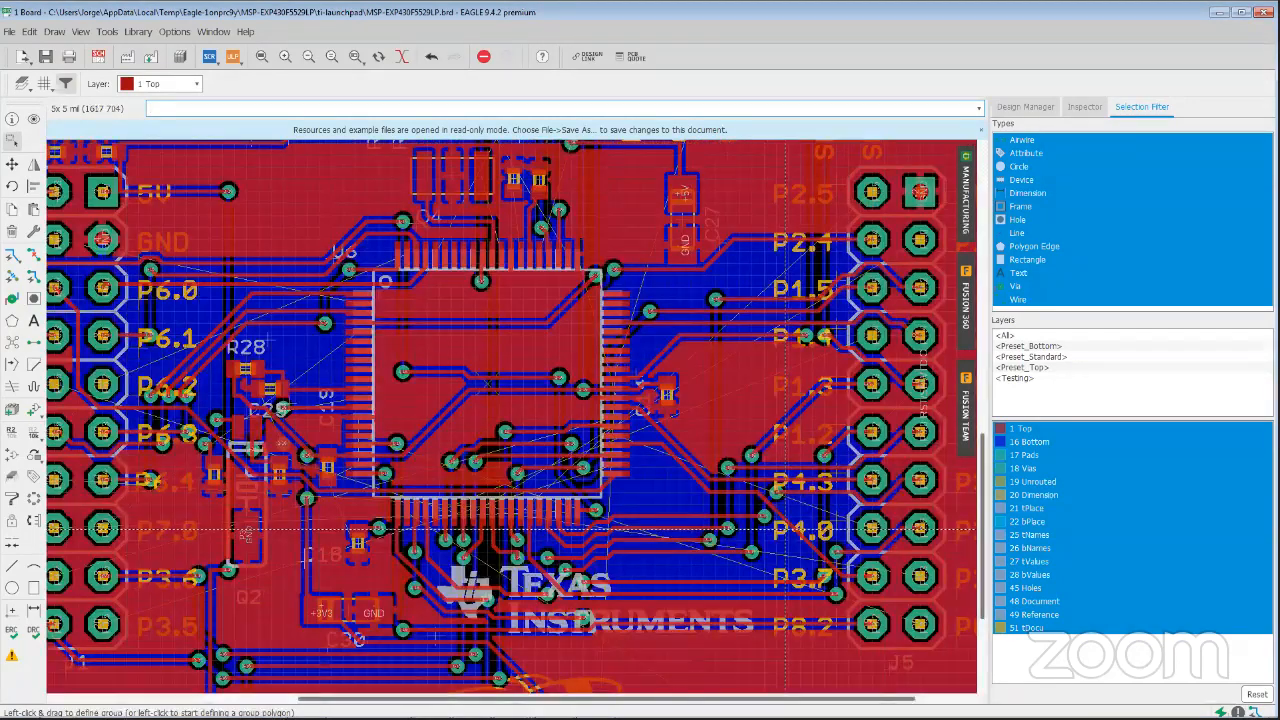
scroll(785, 528, down, 2)
scroll(645, 437, down, 1)
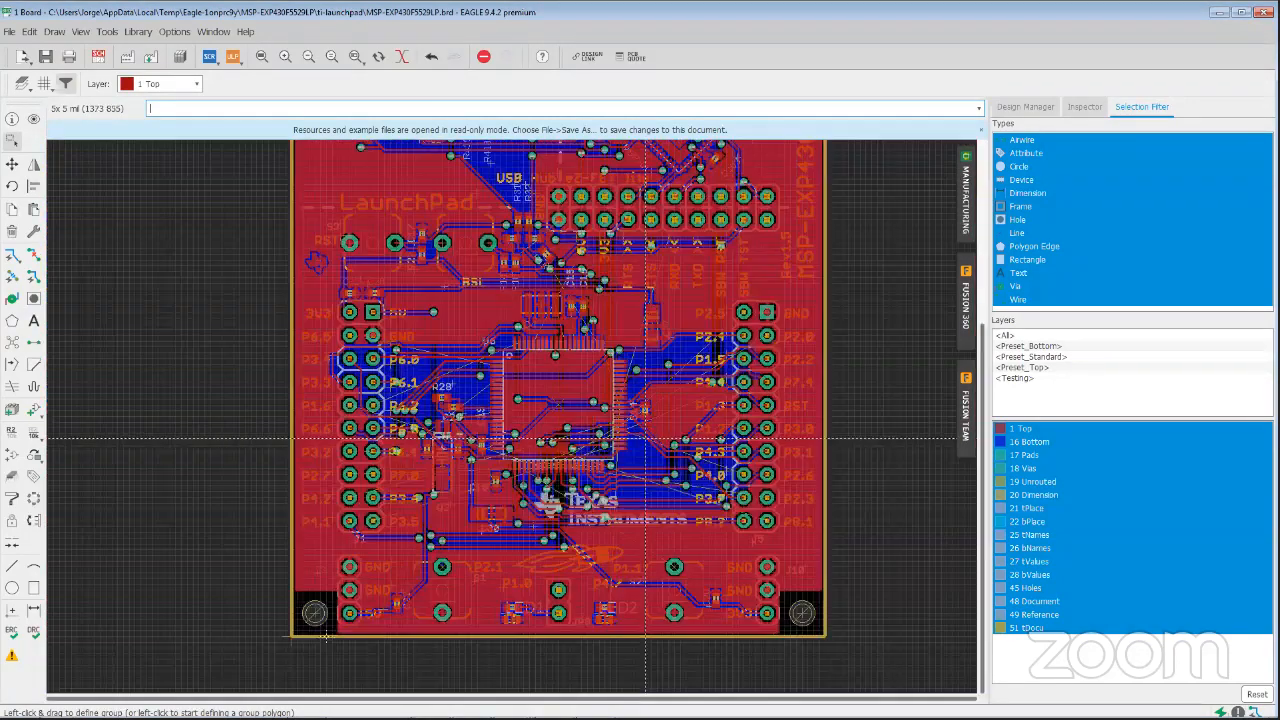
scroll(597, 373, down, 3)
middle_drag(550, 309, 550, 352)
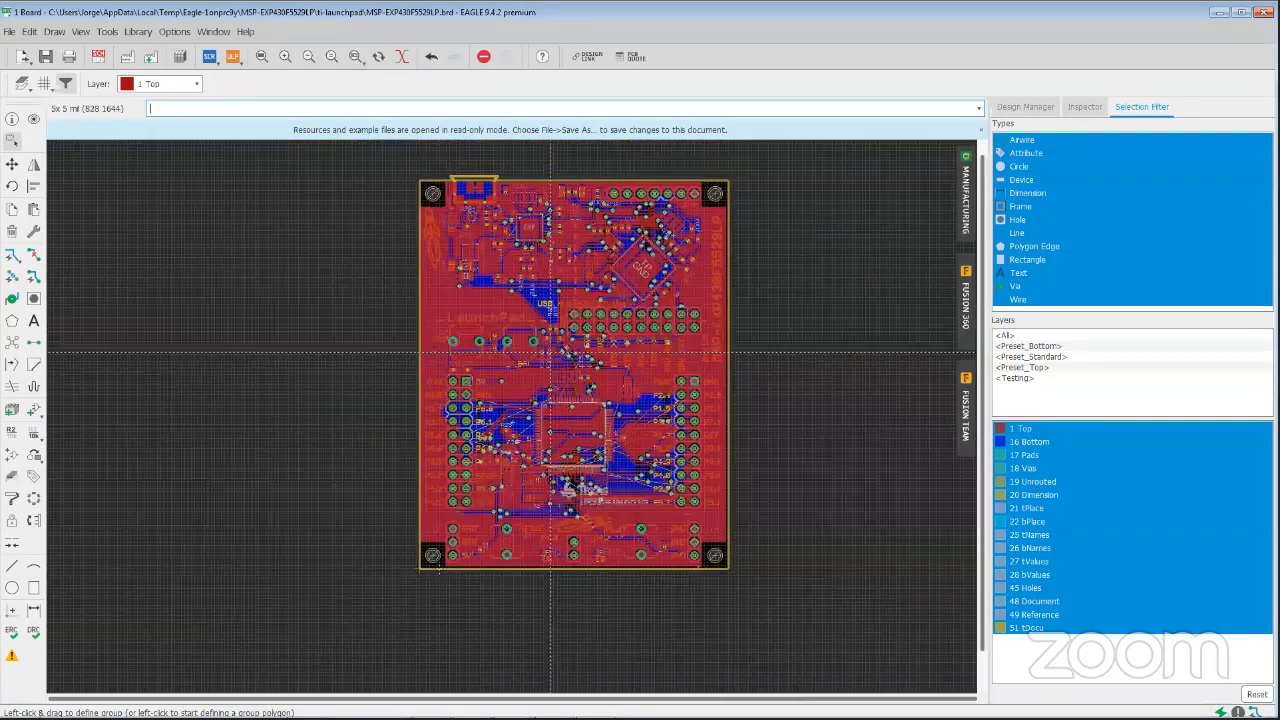
Inspect variant 5's routing on the upper half of the board, close up around the EXP chip
scroll(505, 332, up, 4)
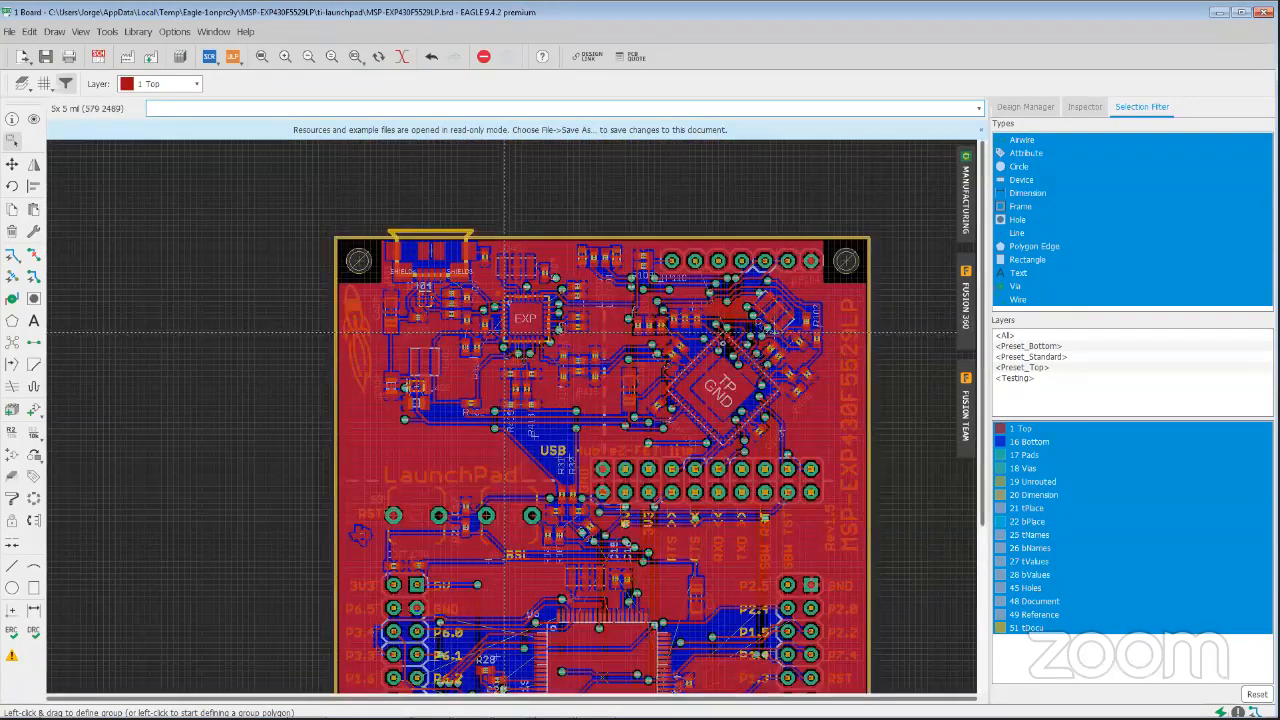
scroll(505, 332, up, 2)
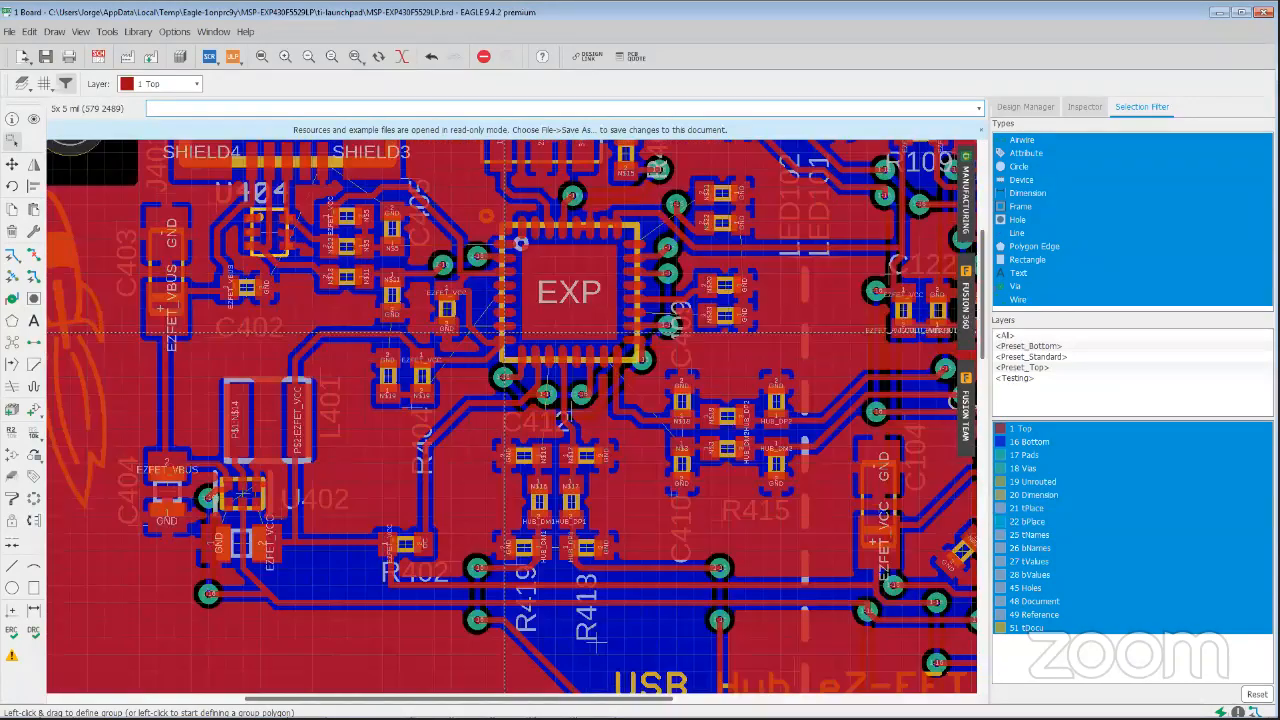
scroll(505, 332, down, 1)
scroll(505, 332, down, 1)
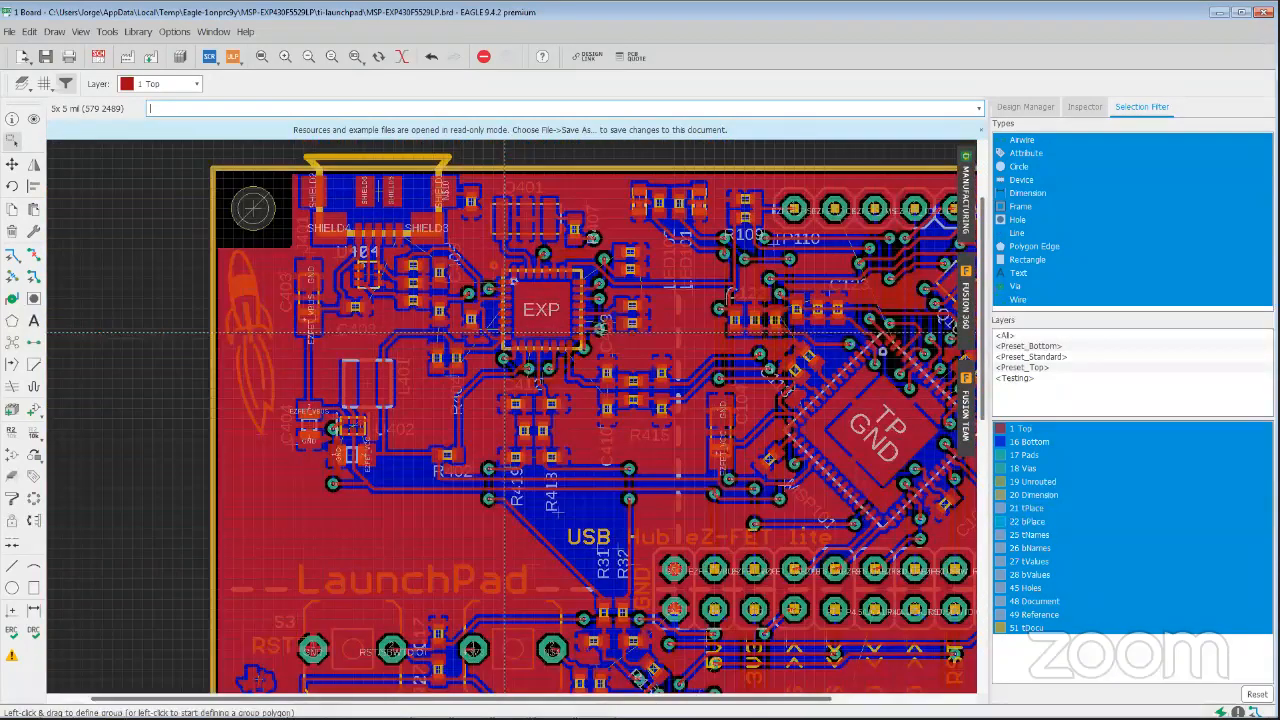
scroll(505, 332, down, 2)
scroll(505, 332, down, 1)
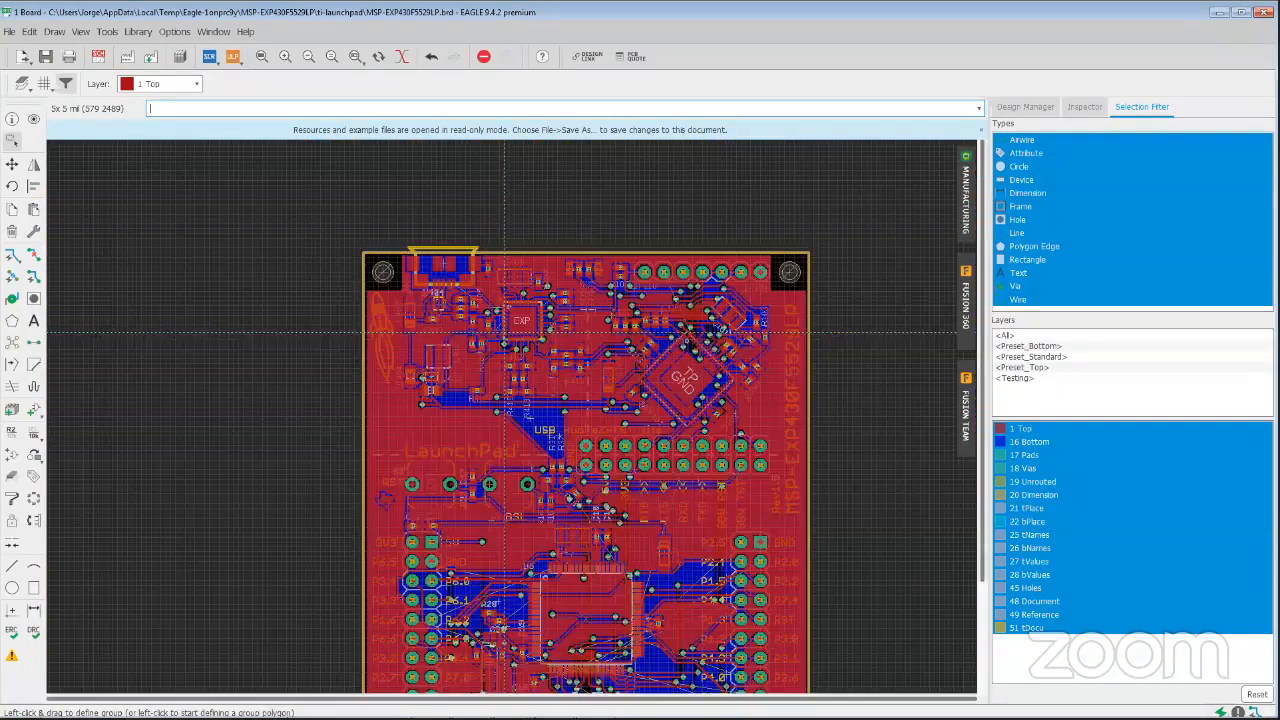
scroll(505, 332, down, 1)
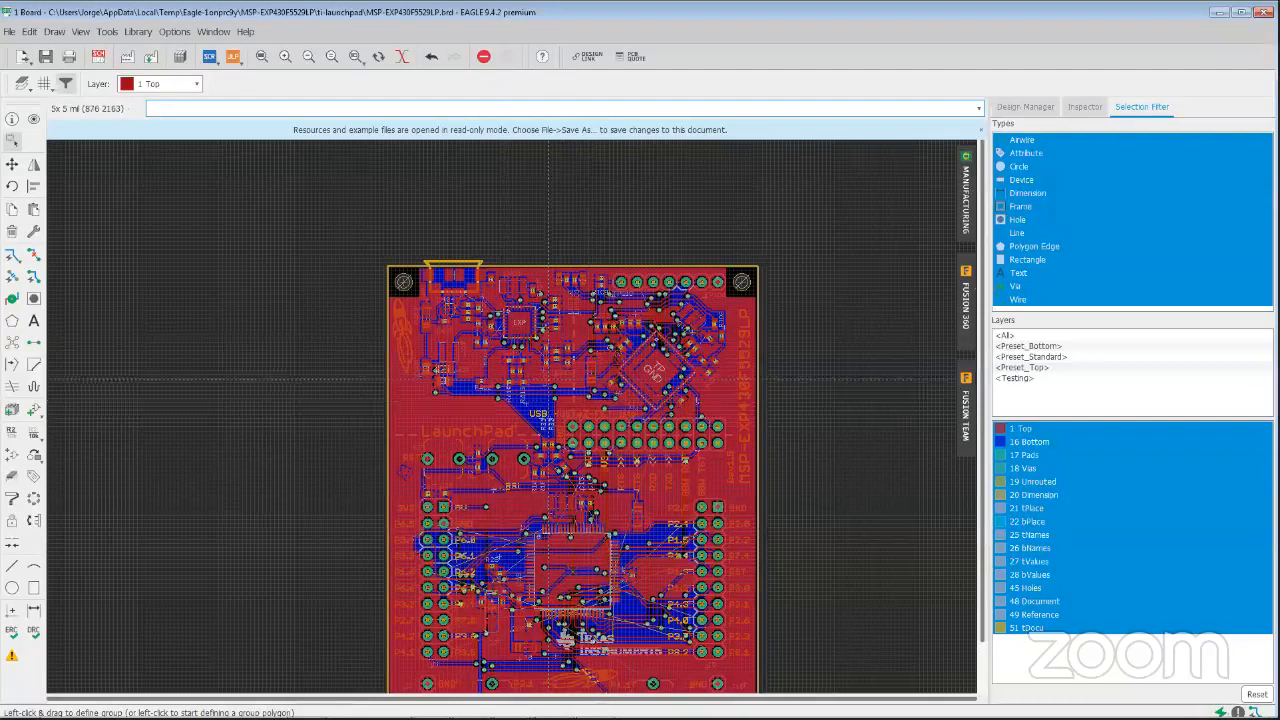
scroll(548, 378, down, 1)
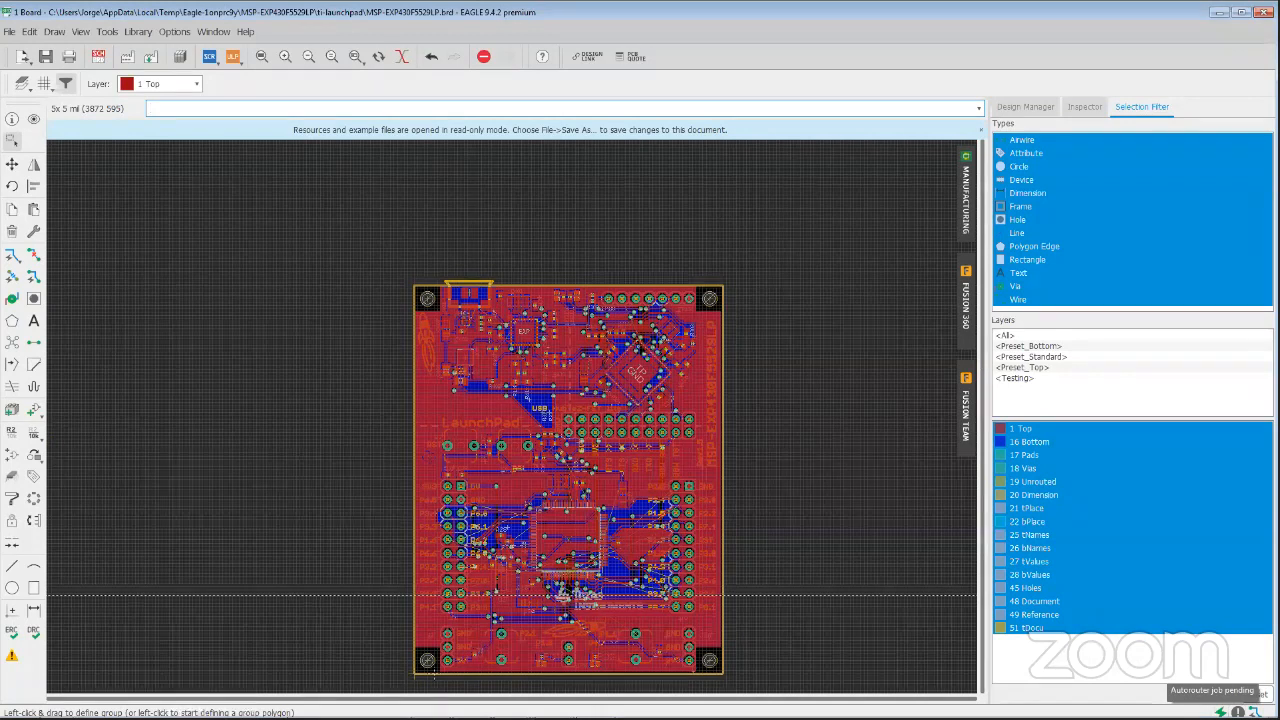
Return to the pending autorouter job and evaluate routing variant 3, with 79 vias, on the board
click(1238, 712)
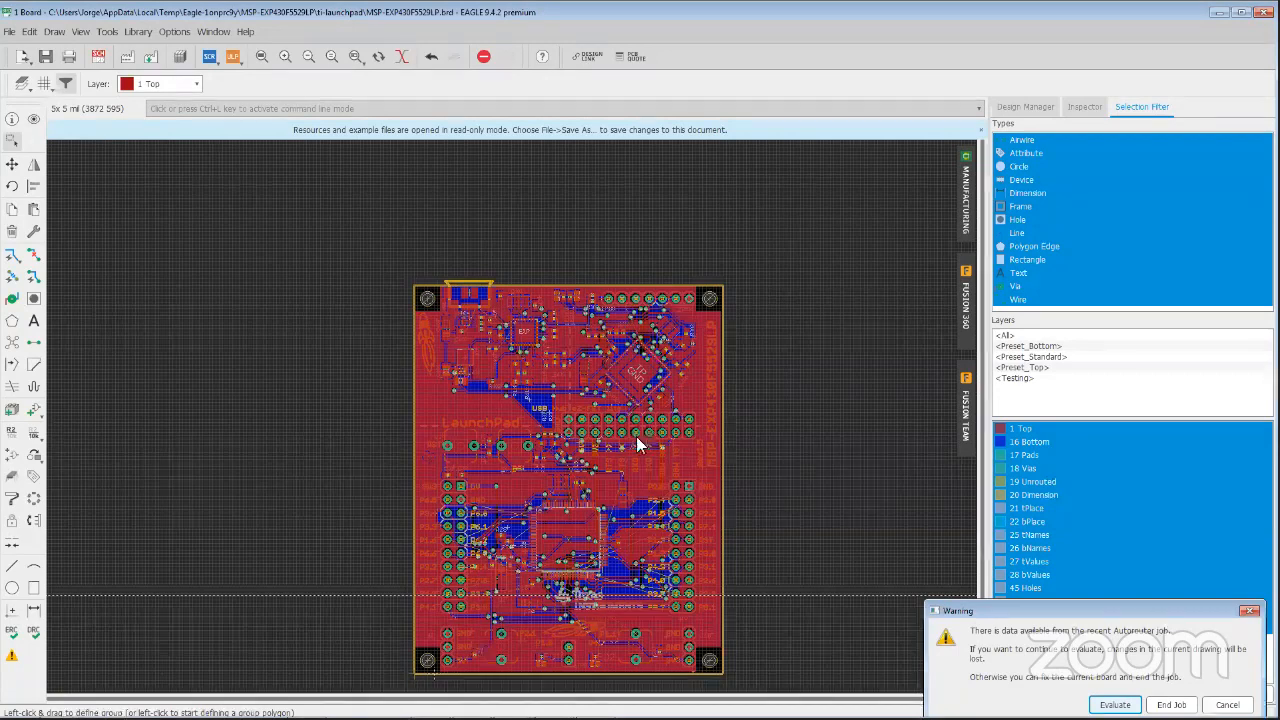
key(Return)
click(568, 387)
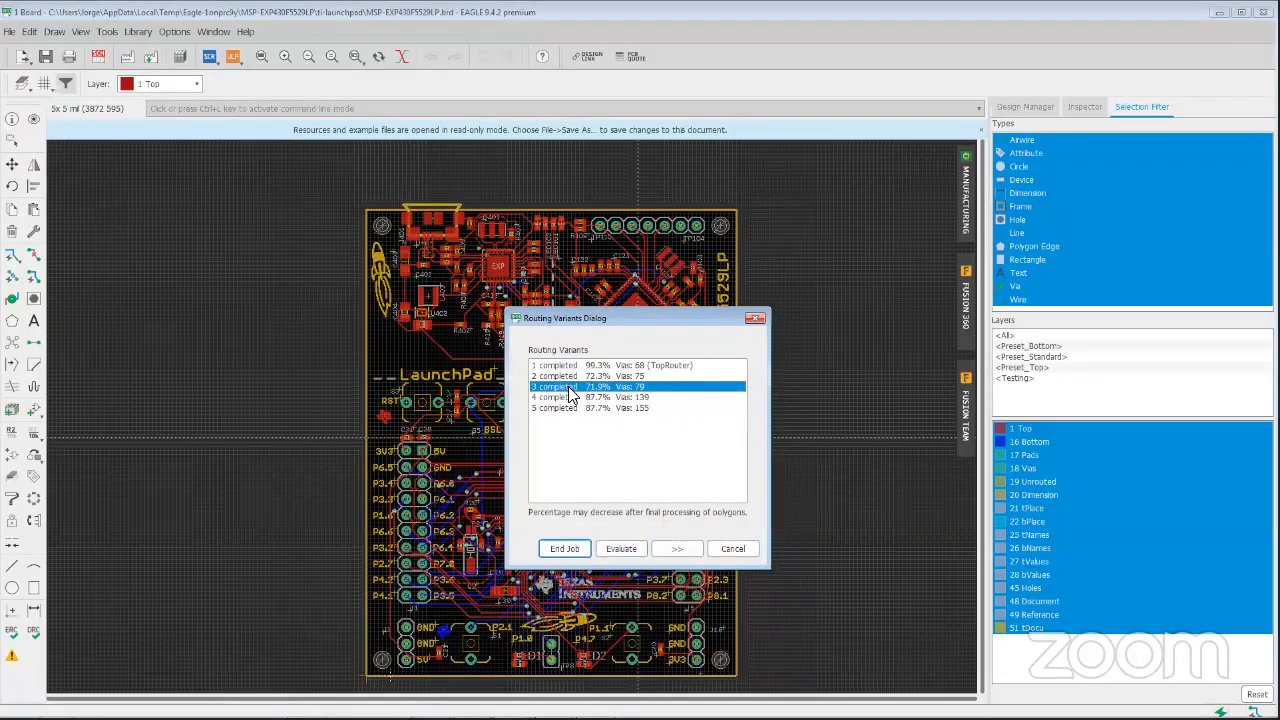
click(621, 546)
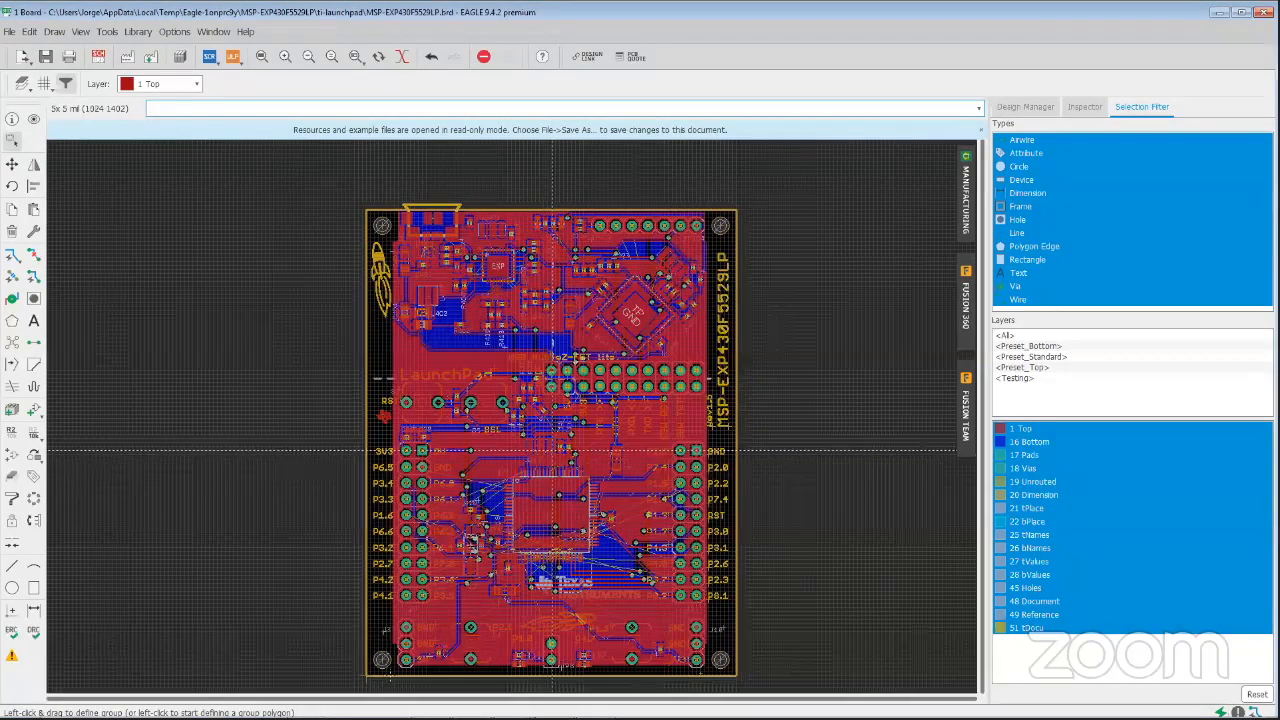
Examine variant 3's traces, vias and unrouted airwires around U6, R28 and the header rows
scroll(585, 455, up, 2)
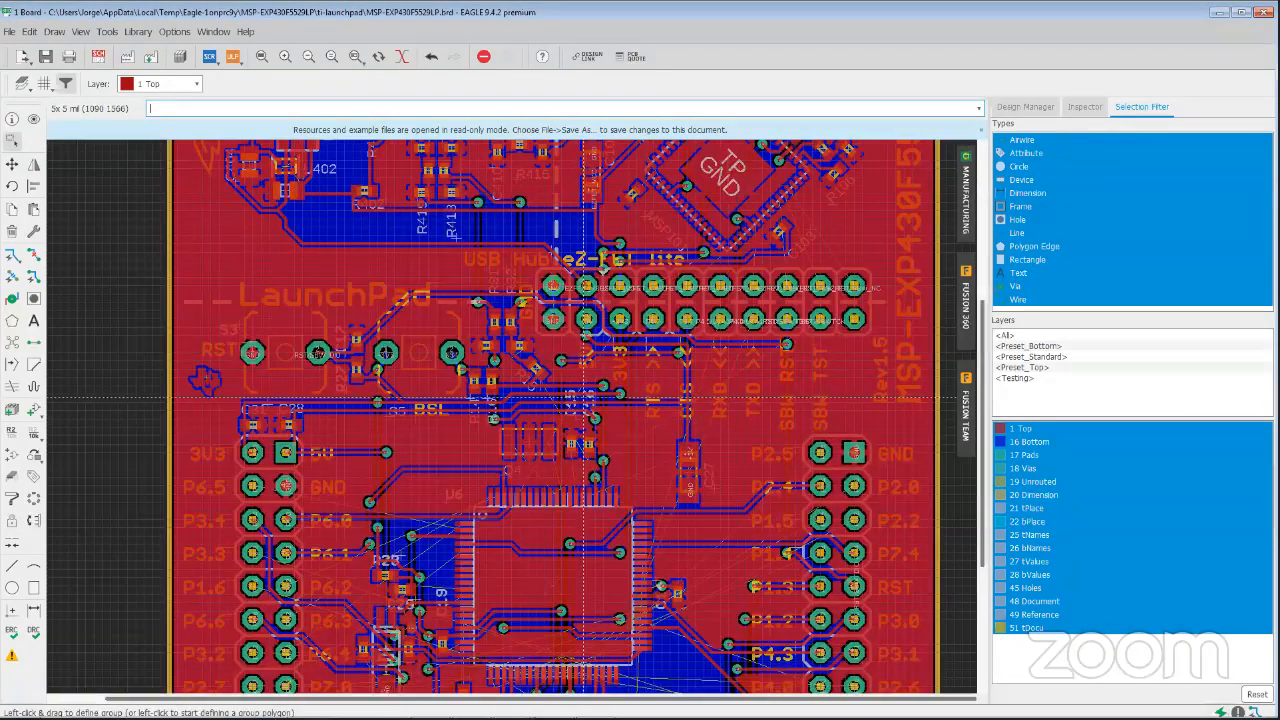
scroll(585, 398, down, 1)
scroll(636, 553, down, 1)
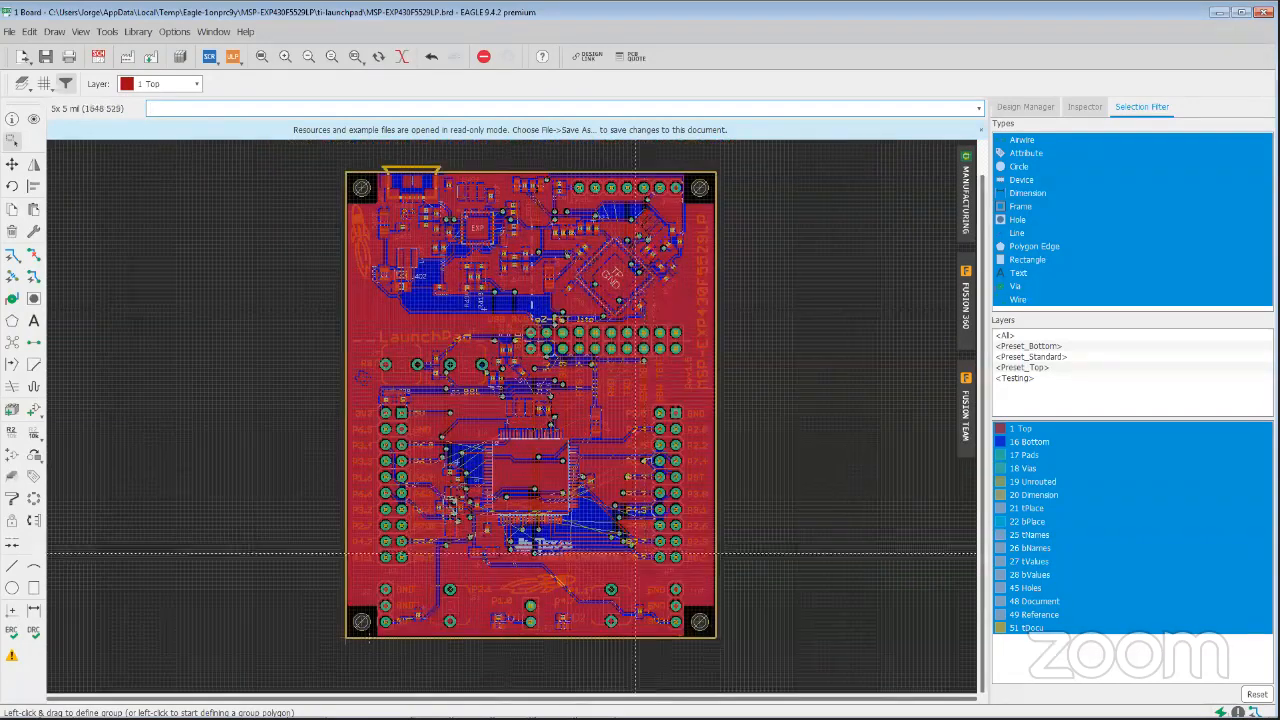
scroll(585, 560, up, 1)
scroll(585, 560, up, 1)
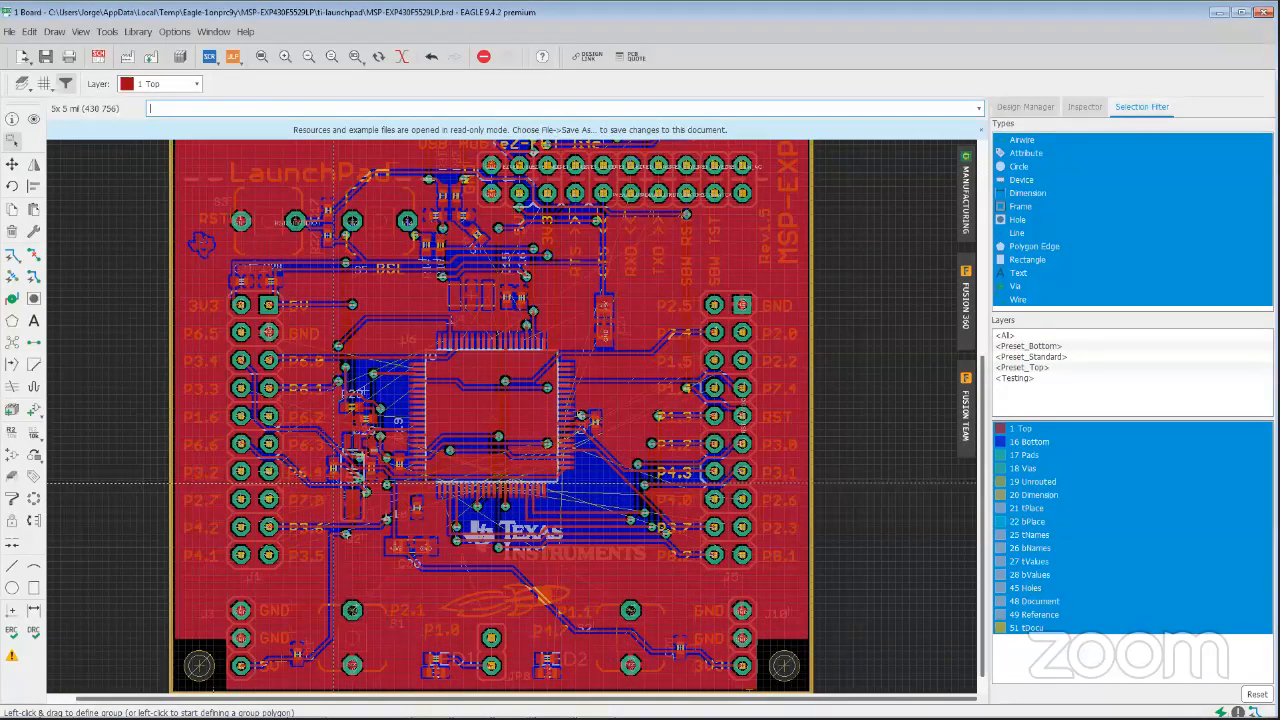
scroll(334, 484, up, 1)
scroll(334, 484, up, 1)
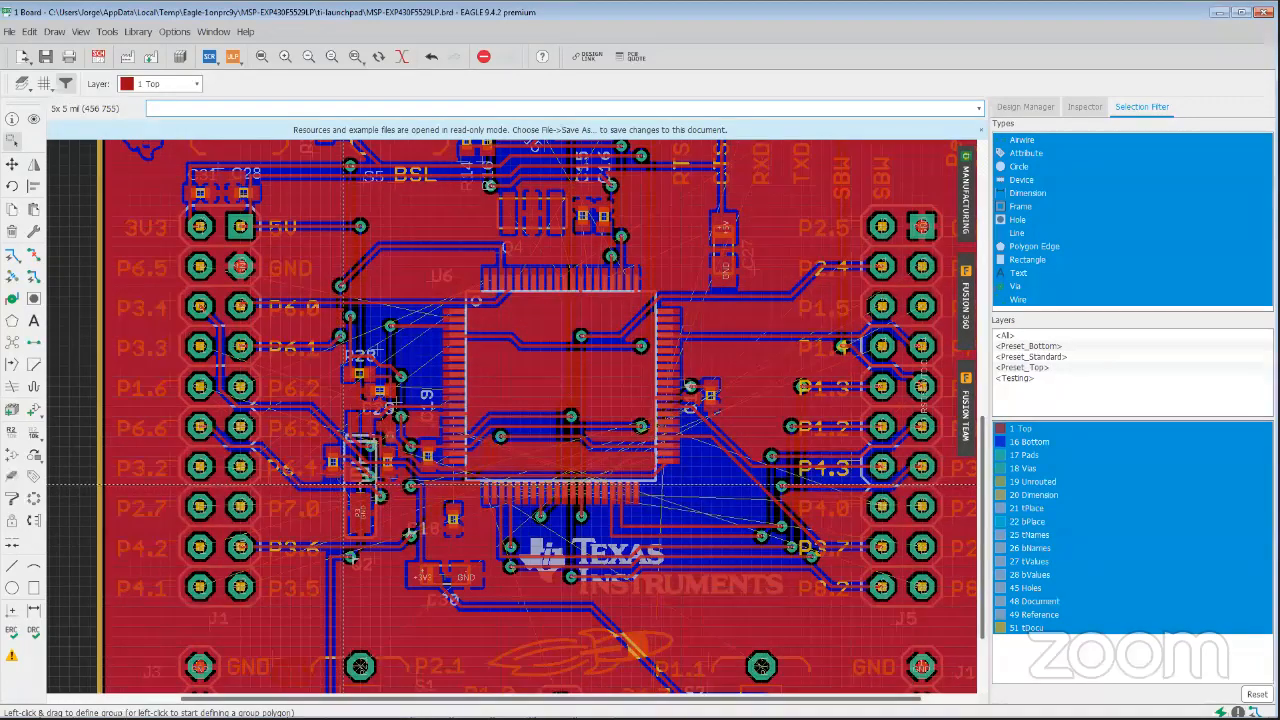
scroll(334, 484, up, 2)
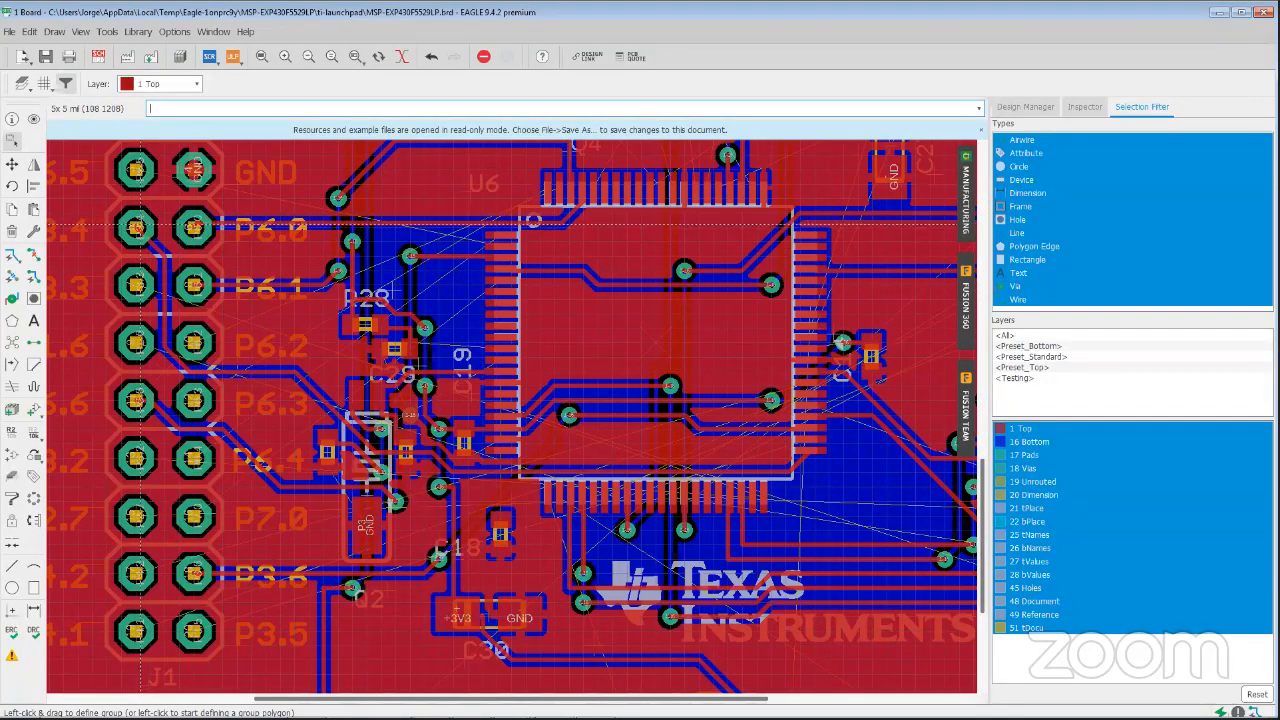
scroll(298, 340, down, 4)
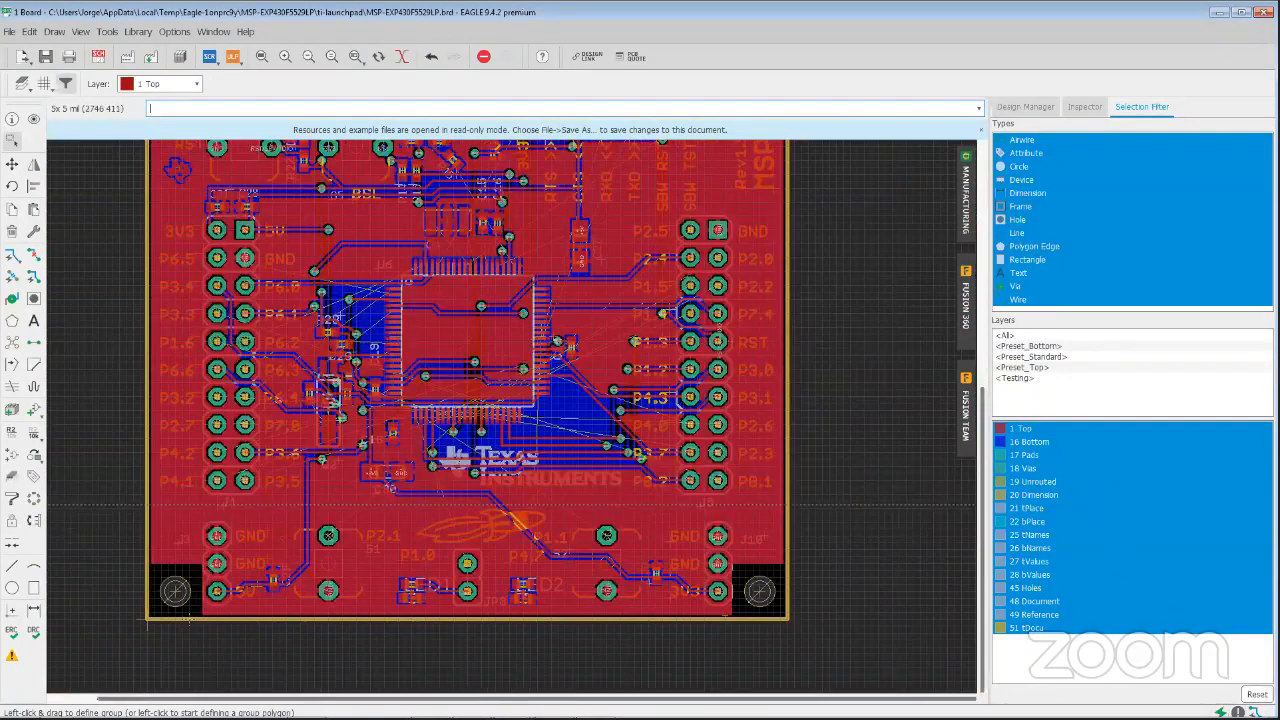
Reopen the pending autorouter job and end it with variant 1, the TopRouter result, as the board's routing
drag(1106, 610, 987, 493)
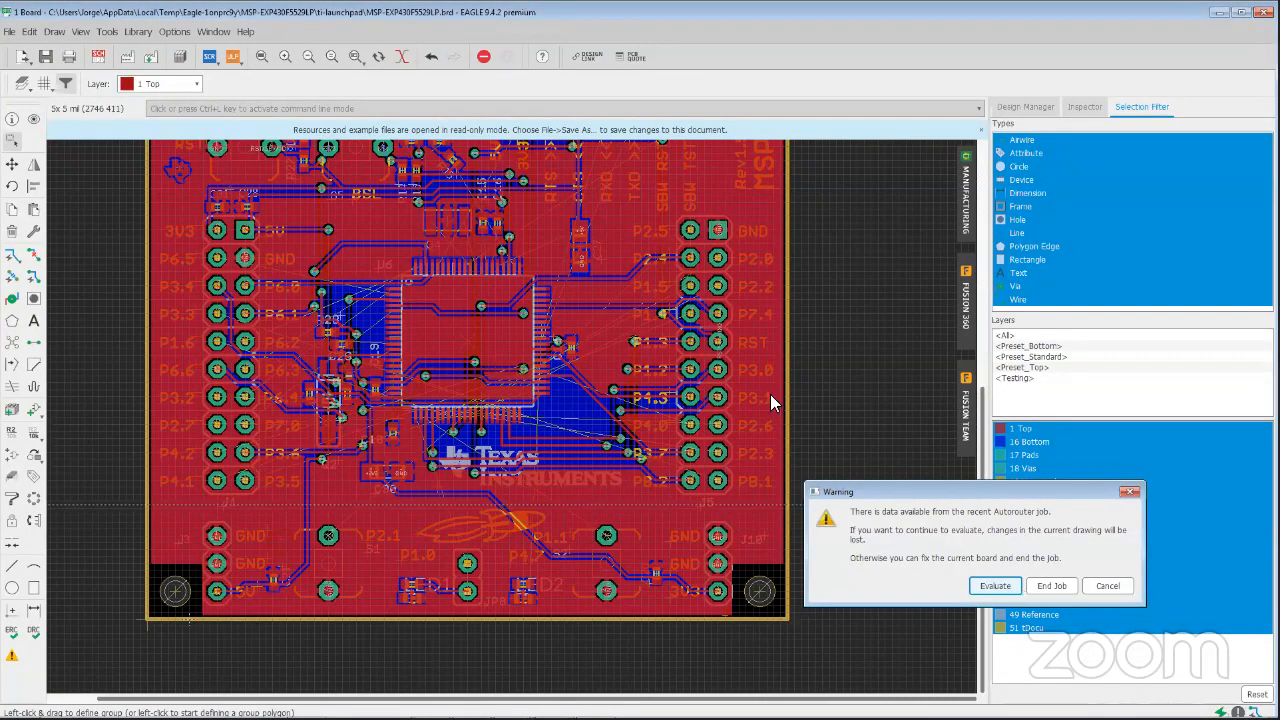
key(Return)
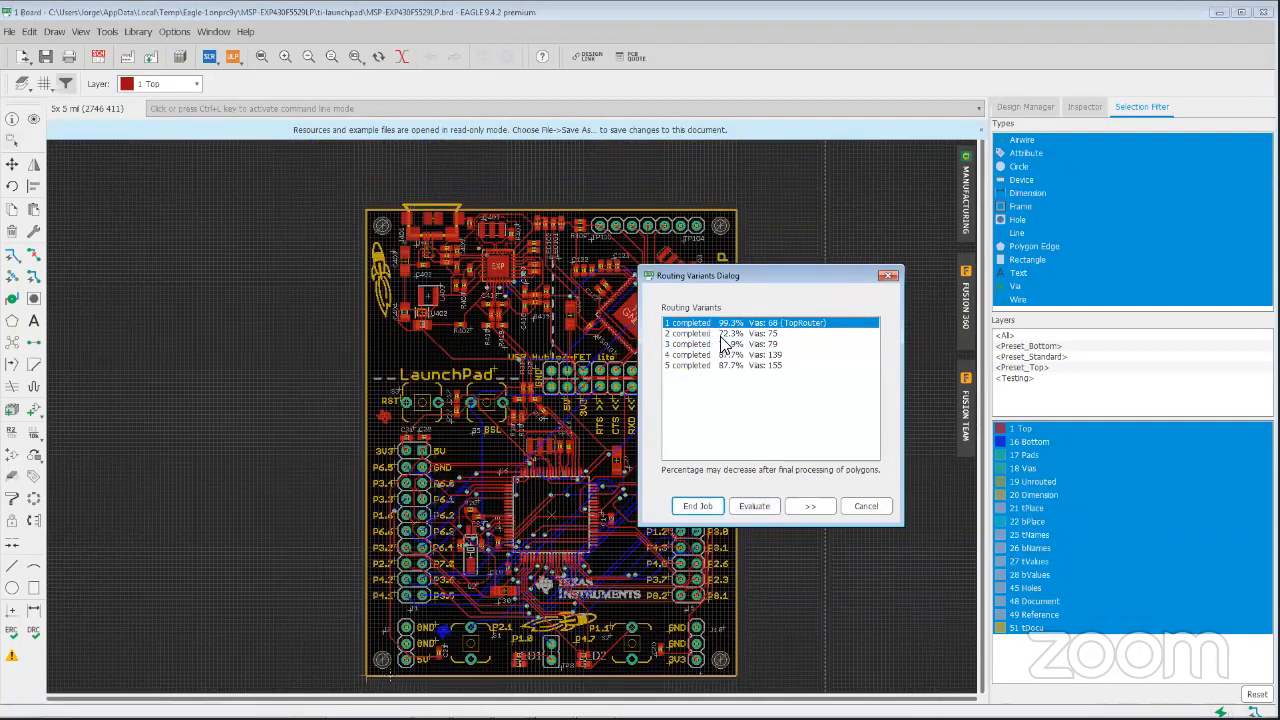
click(697, 507)
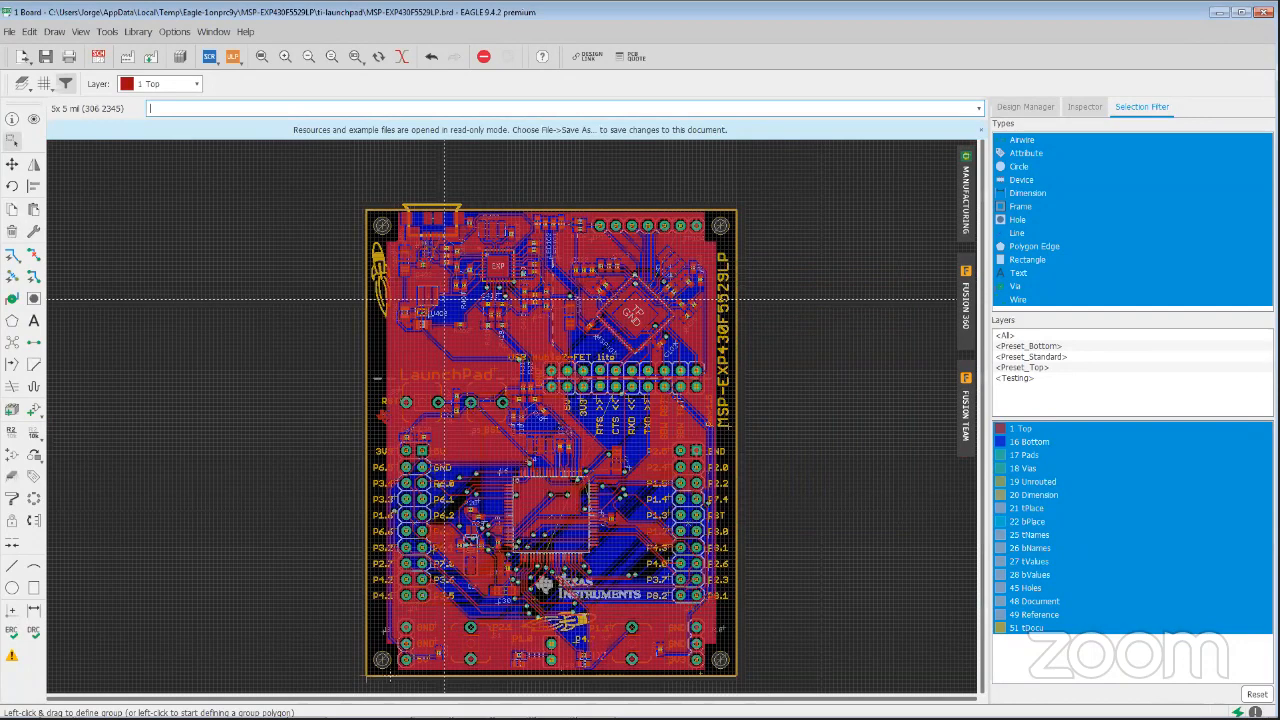
Review the final TopRouter routing across the board, close up around U6 and the header rows
scroll(444, 298, up, 1)
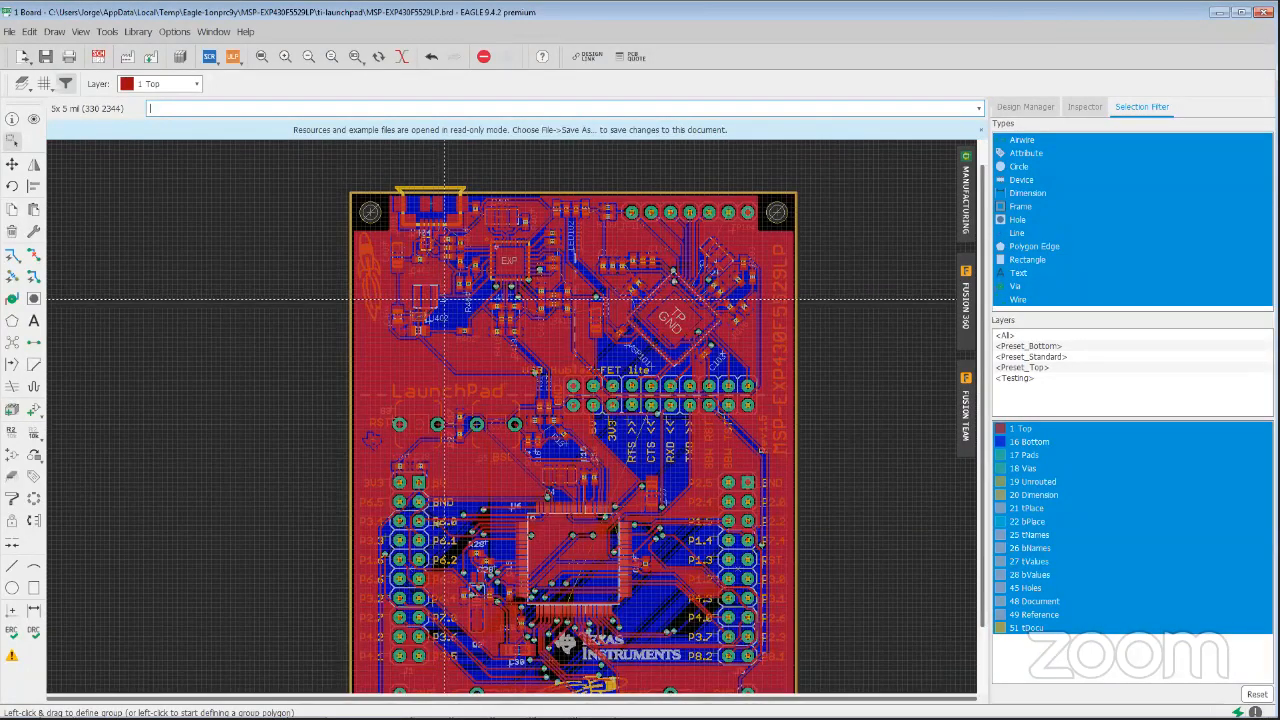
scroll(444, 298, down, 2)
scroll(572, 488, up, 4)
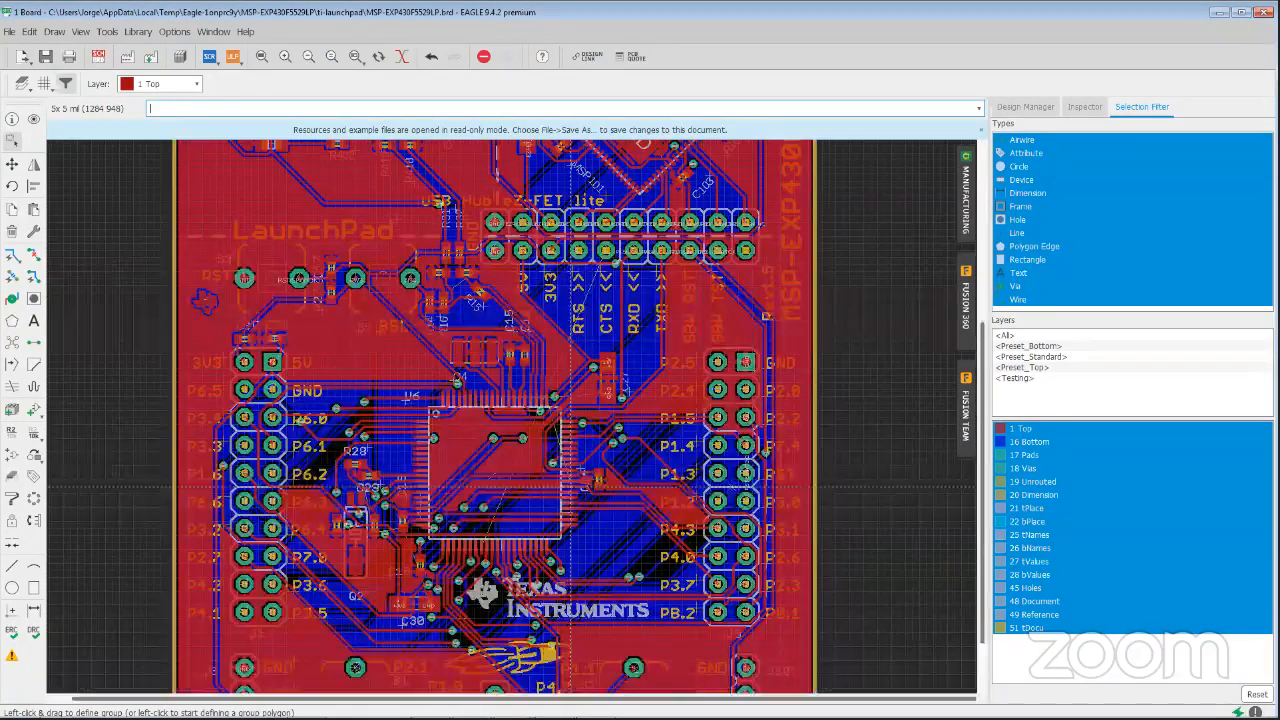
scroll(572, 488, up, 1)
scroll(572, 488, up, 1)
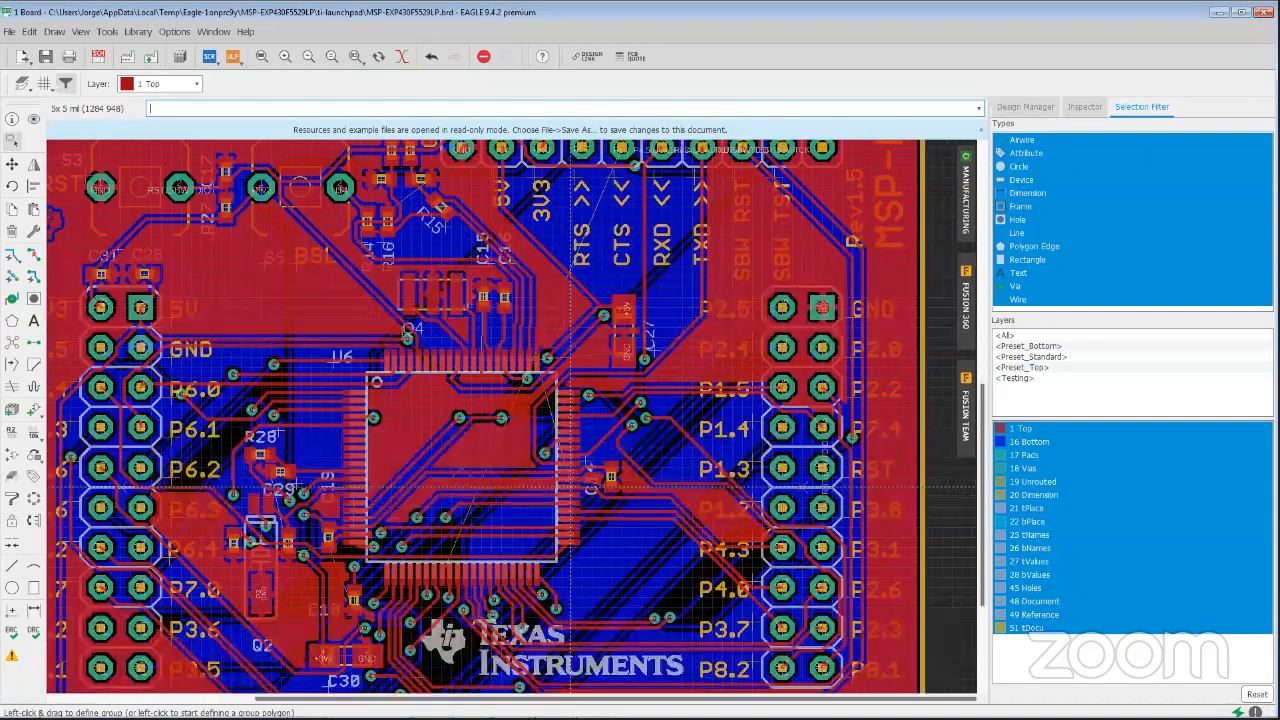
scroll(560, 480, down, 2)
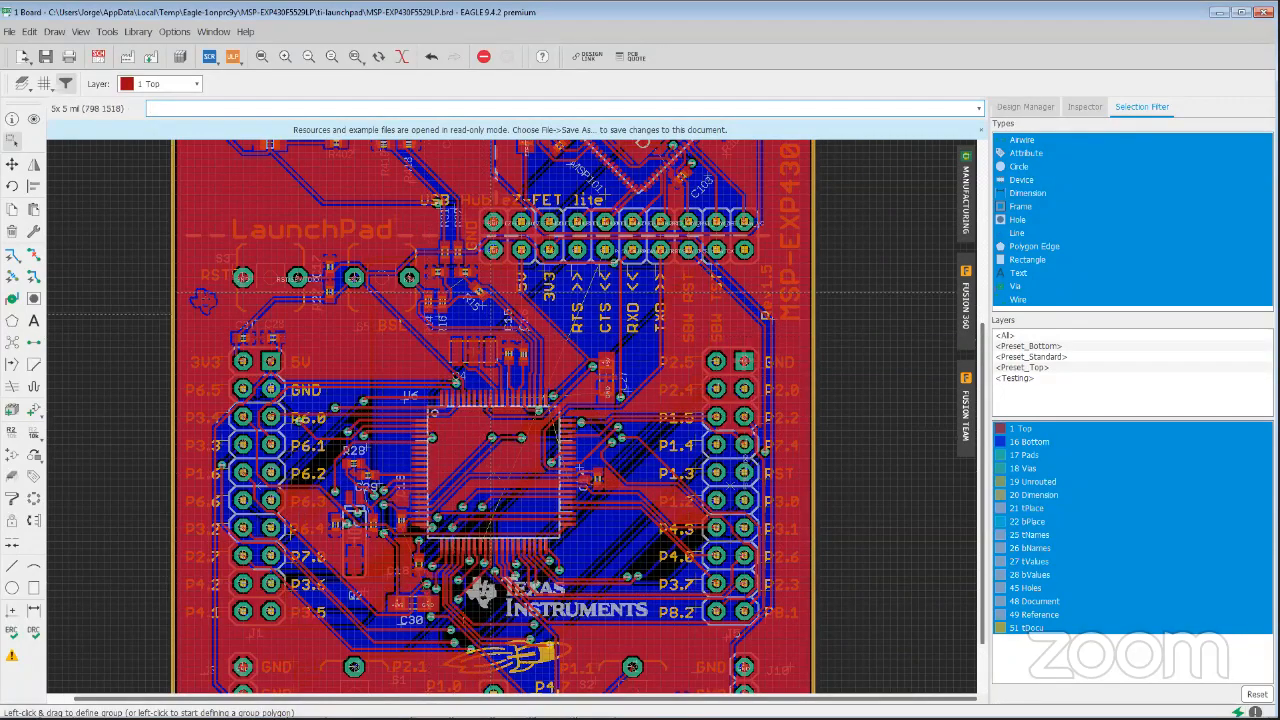
scroll(517, 278, down, 1)
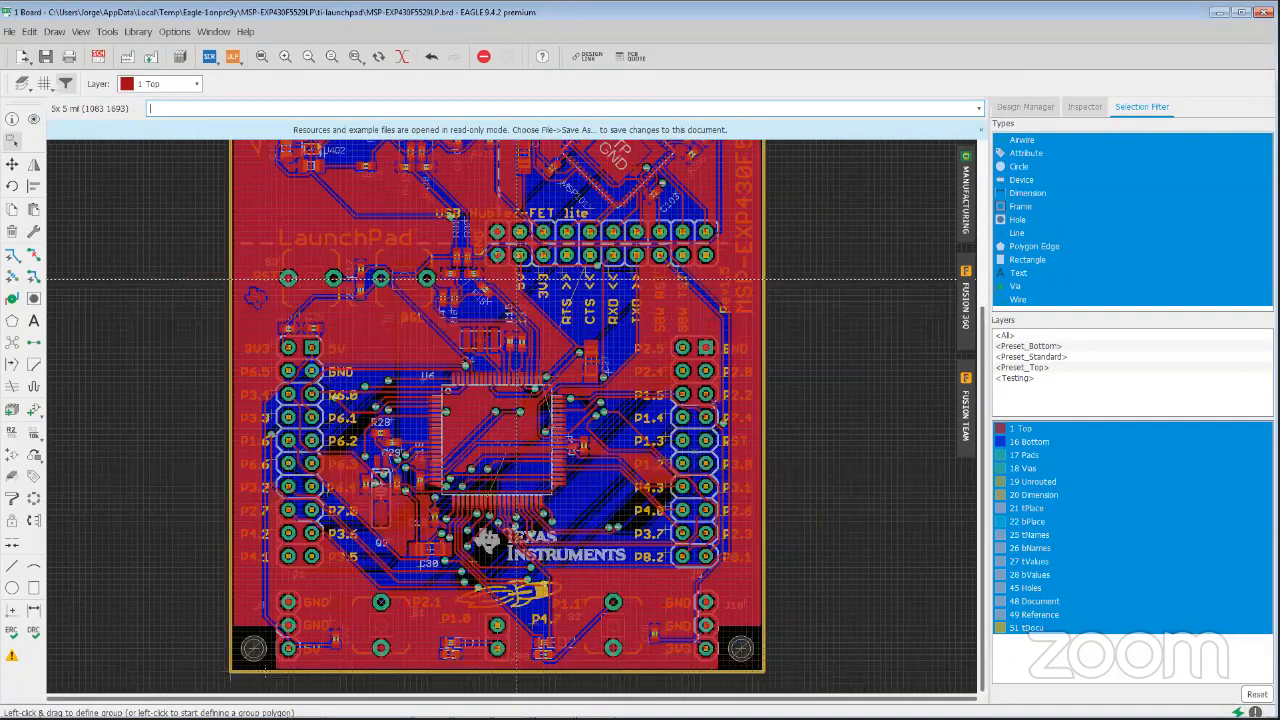
scroll(517, 278, down, 1)
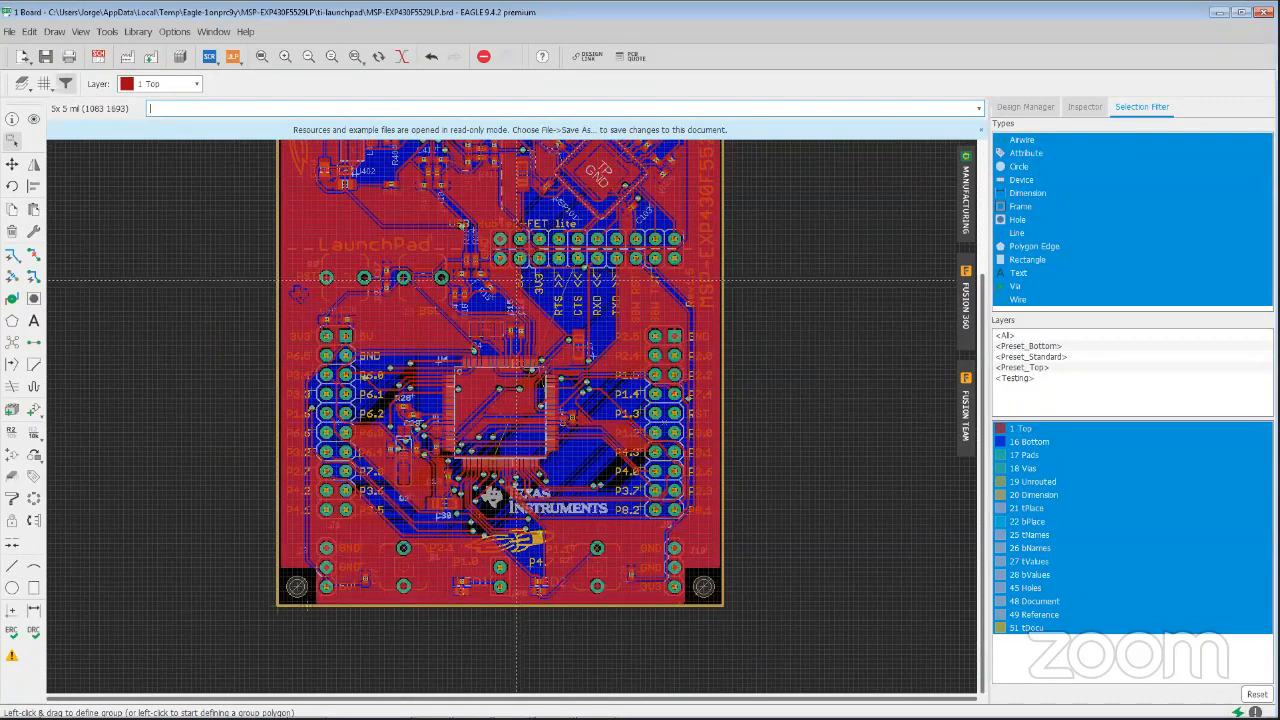
Open the English manual, manual_en, from the program's documentation folder
scroll(541, 272, up, 2)
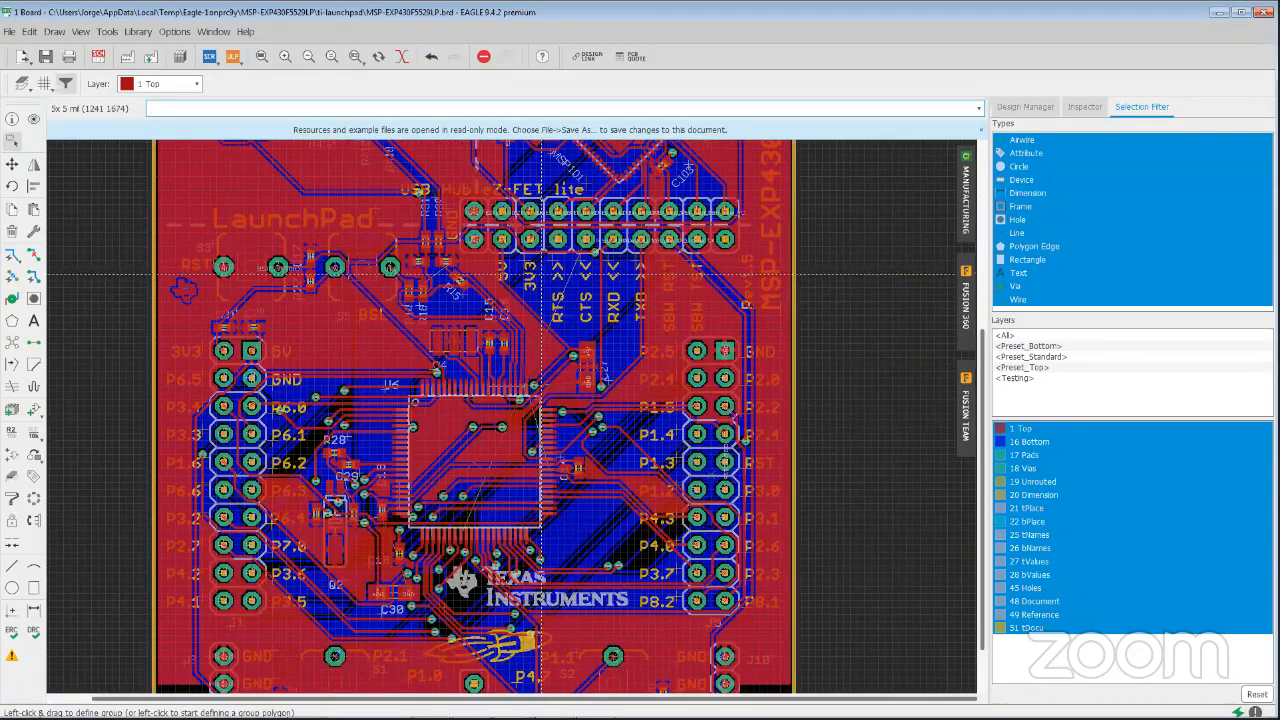
scroll(551, 286, down, 1)
middle_drag(561, 300, 592, 422)
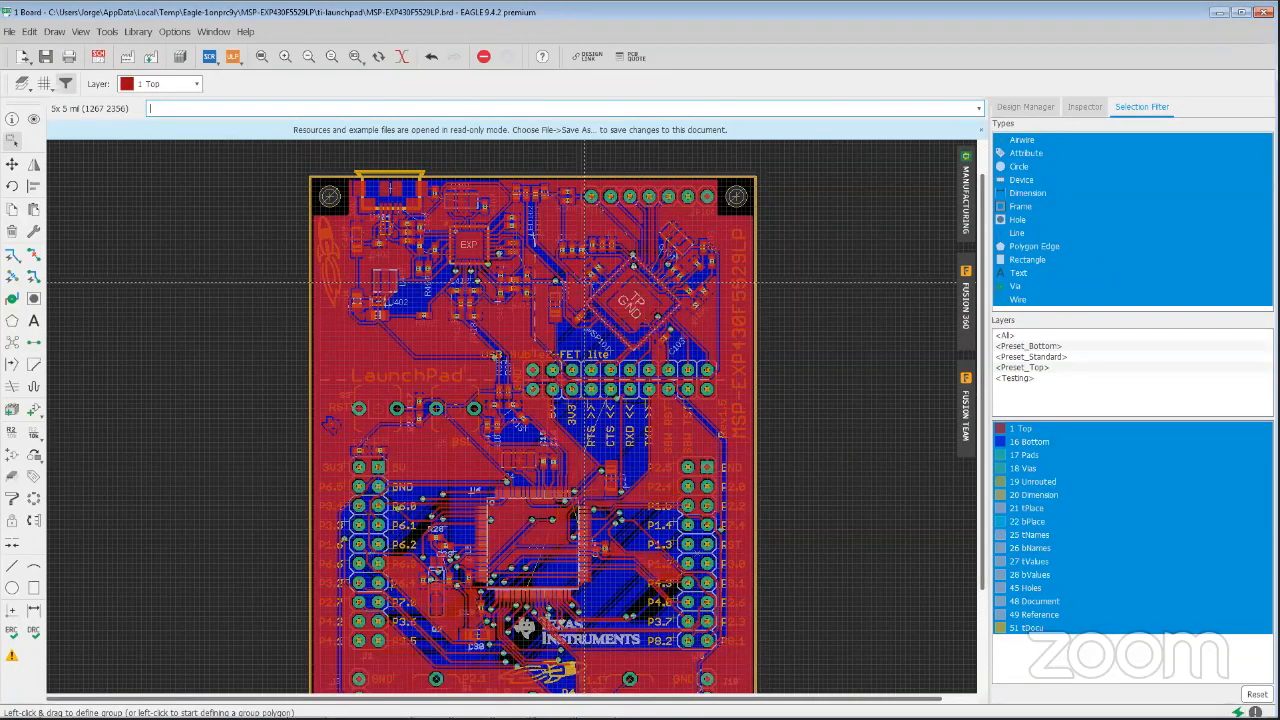
click(245, 31)
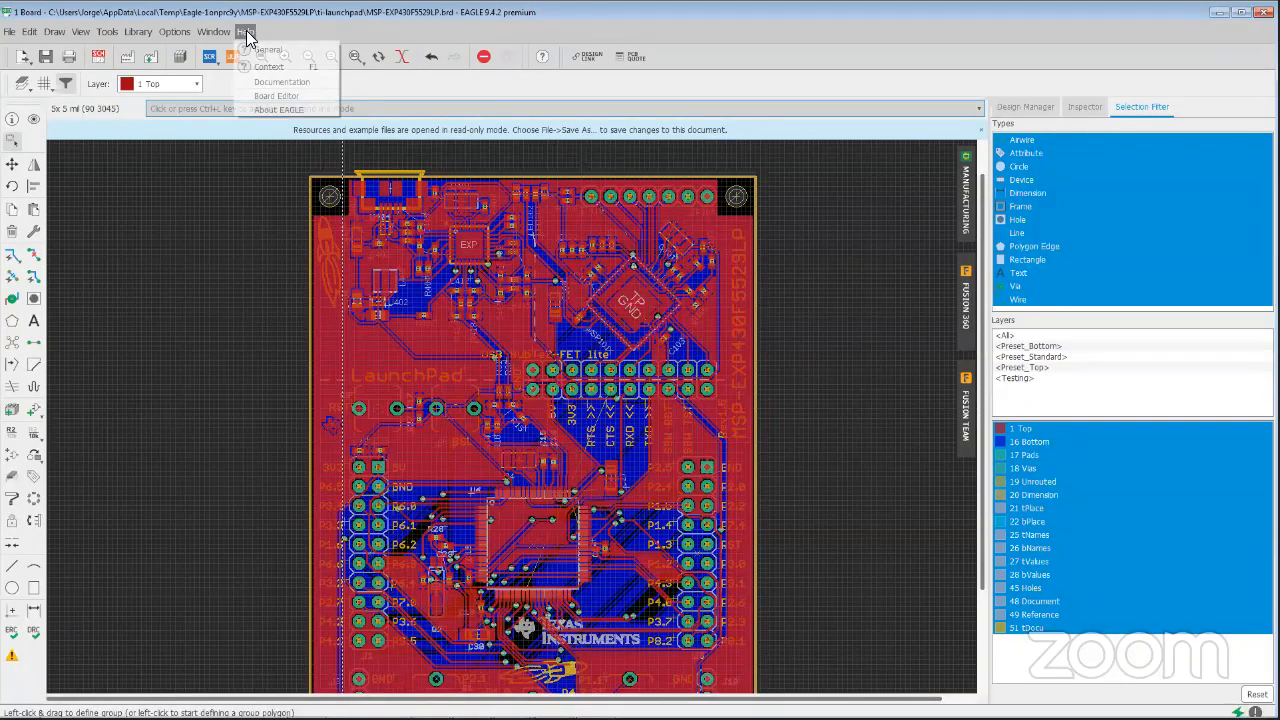
click(259, 82)
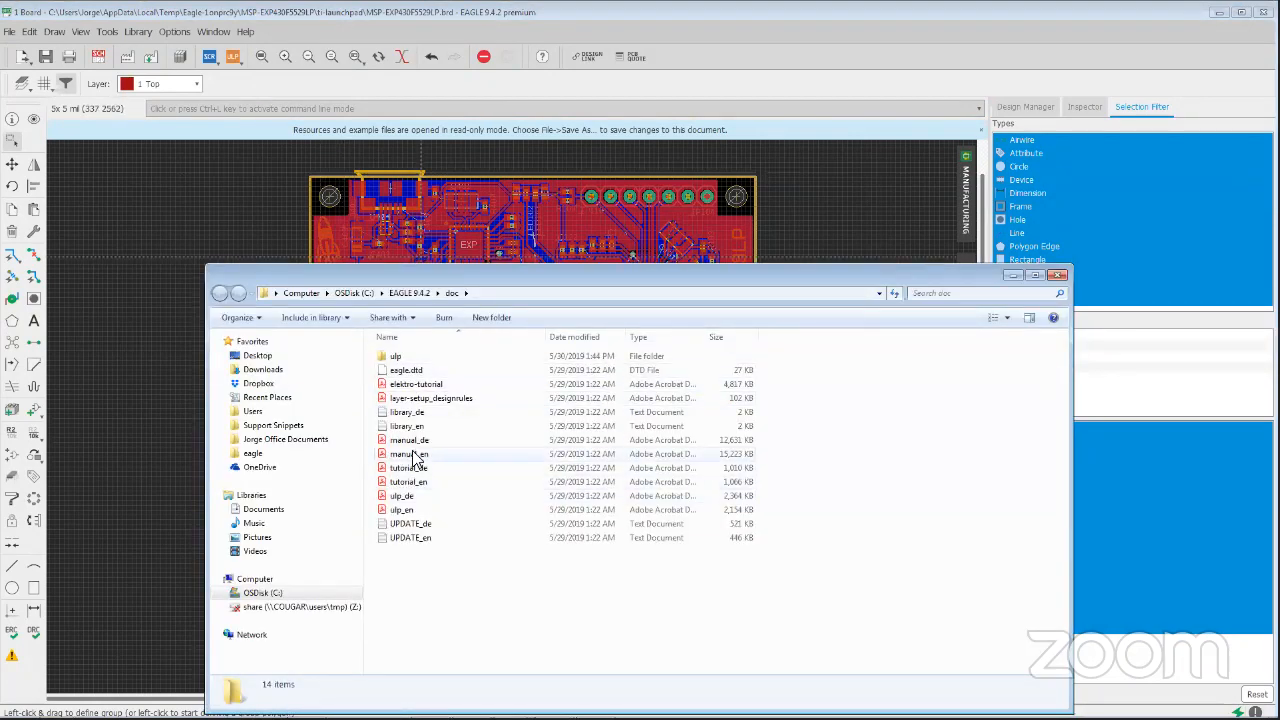
click(426, 463)
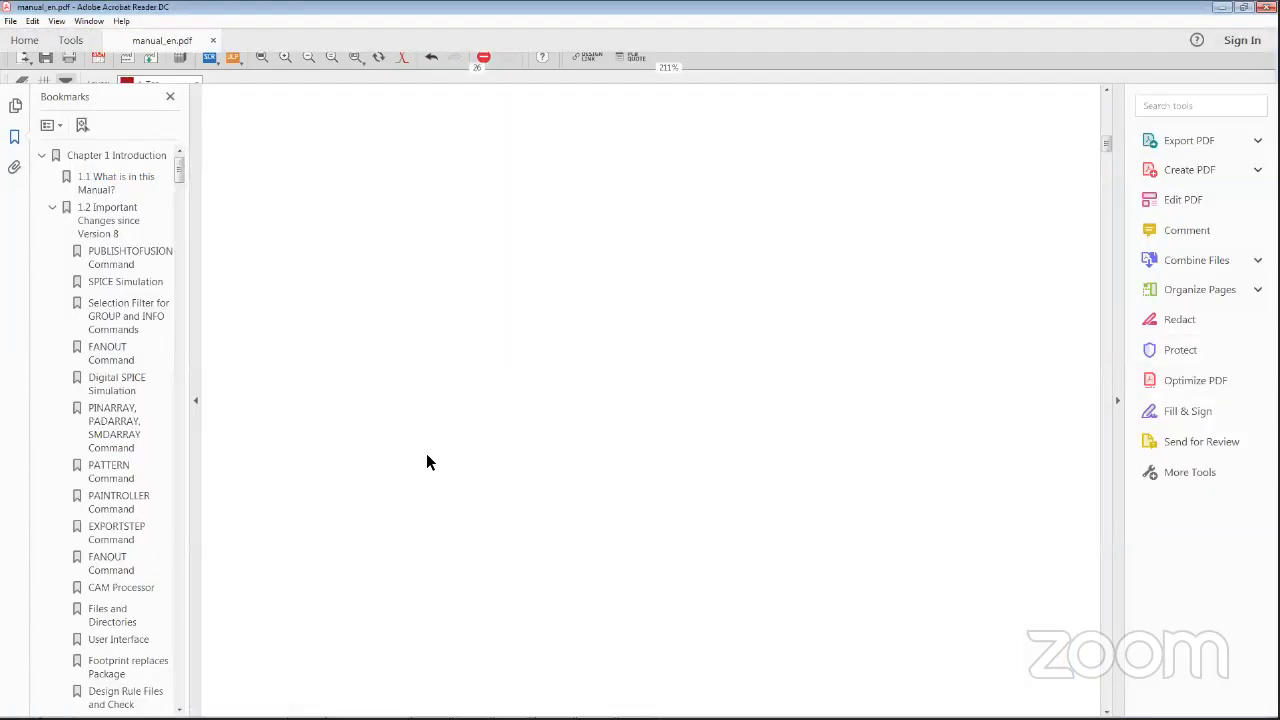
Collapse chapters 1 to 6 in the manual's bookmarks and go to section 7.6, How the Cost Factors Influence the Routing Process
click(43, 156)
click(42, 176)
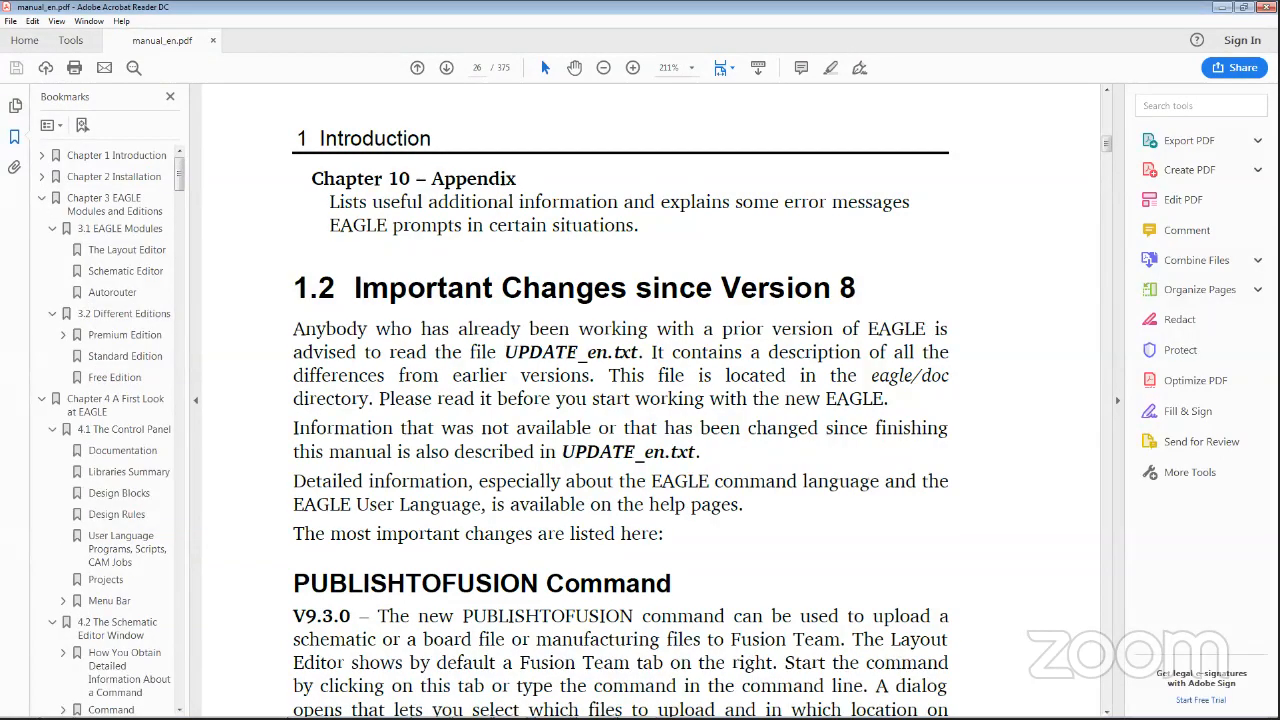
click(41, 200)
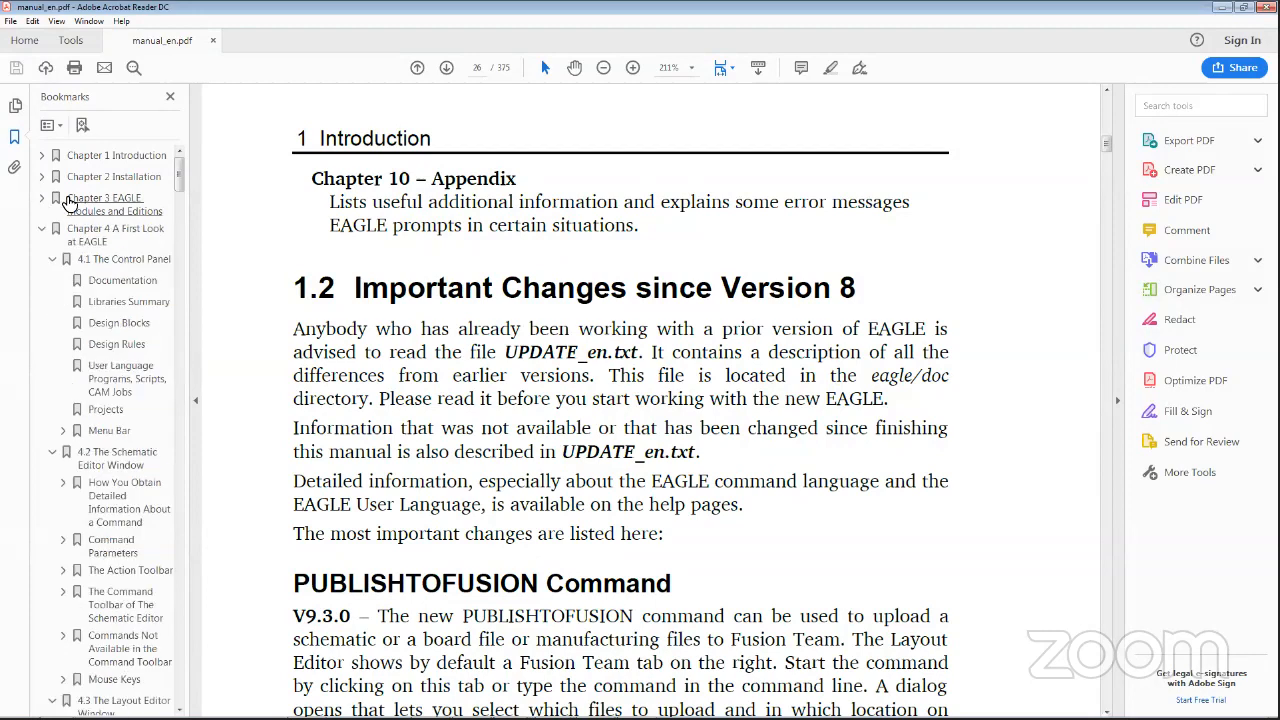
click(41, 230)
click(41, 262)
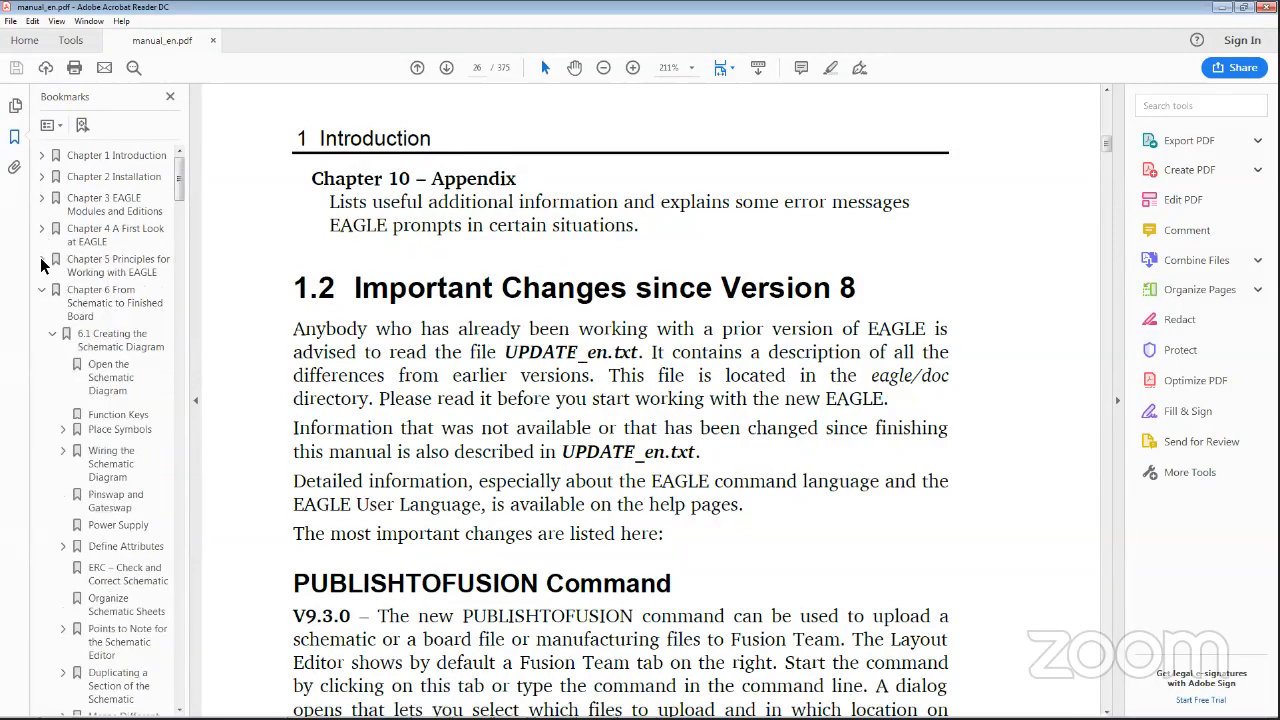
click(43, 290)
scroll(70, 250, down, 3)
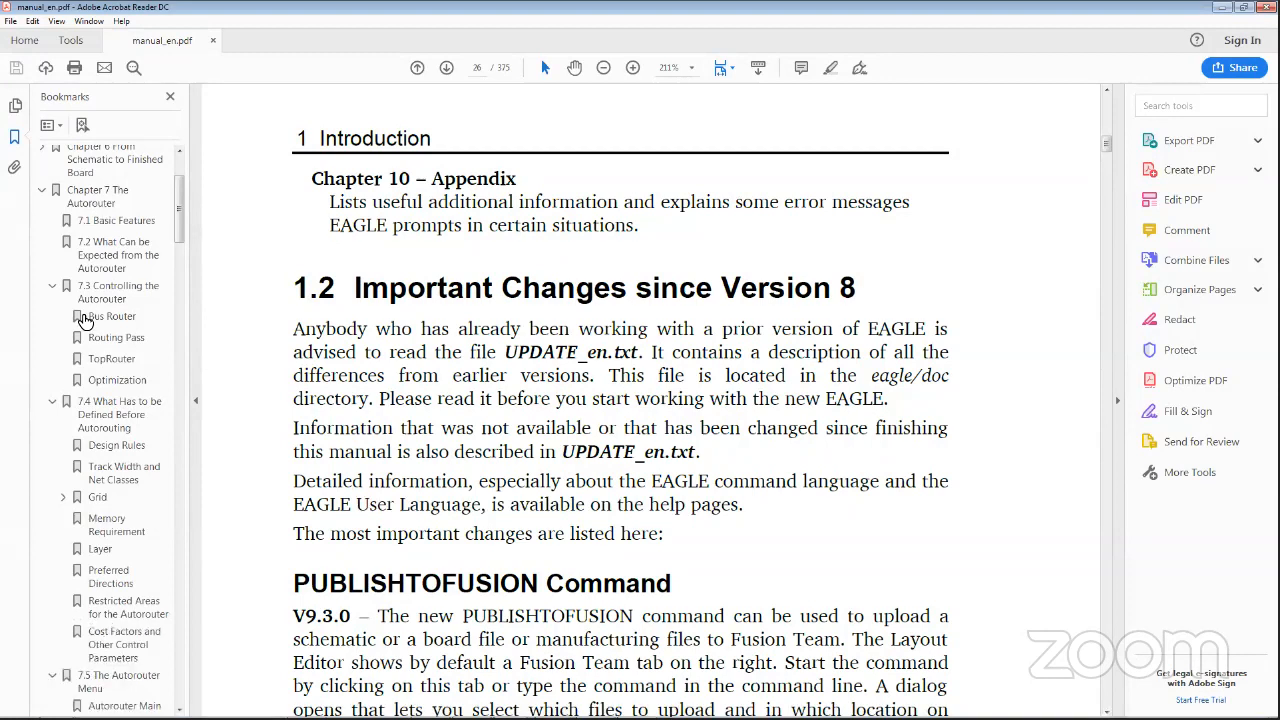
scroll(128, 362, down, 1)
scroll(128, 362, down, 1)
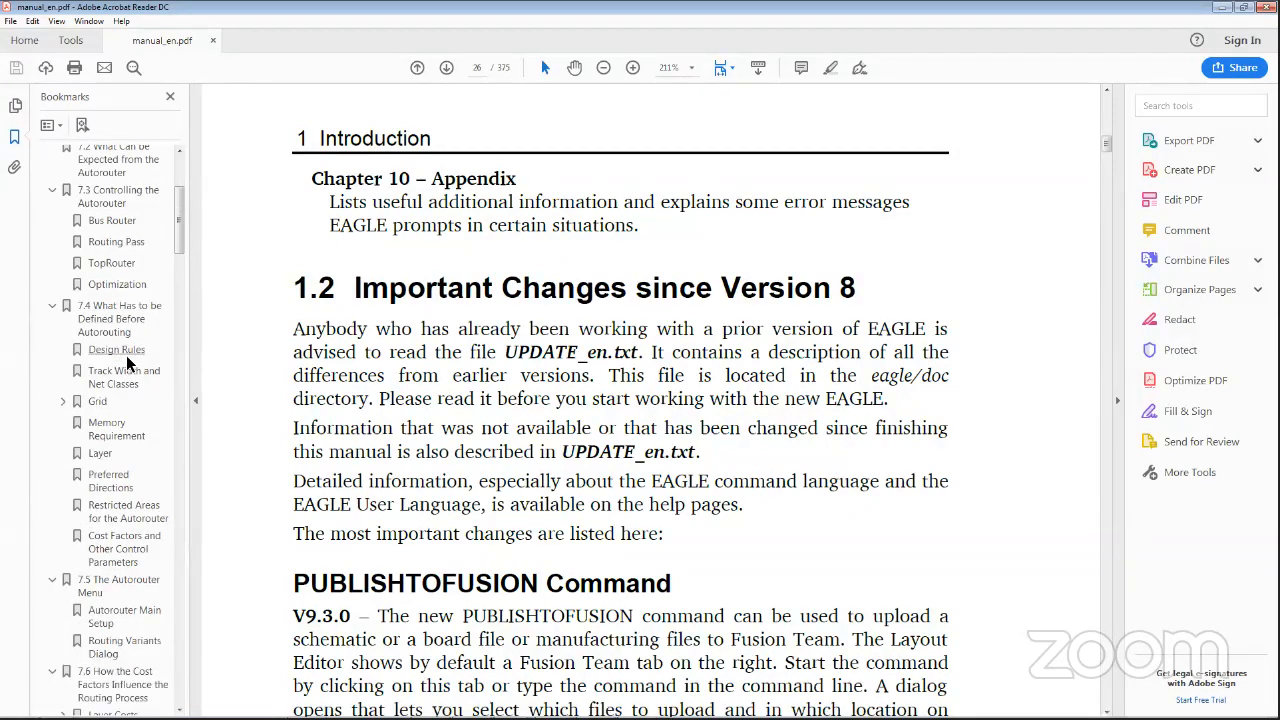
scroll(140, 505, down, 1)
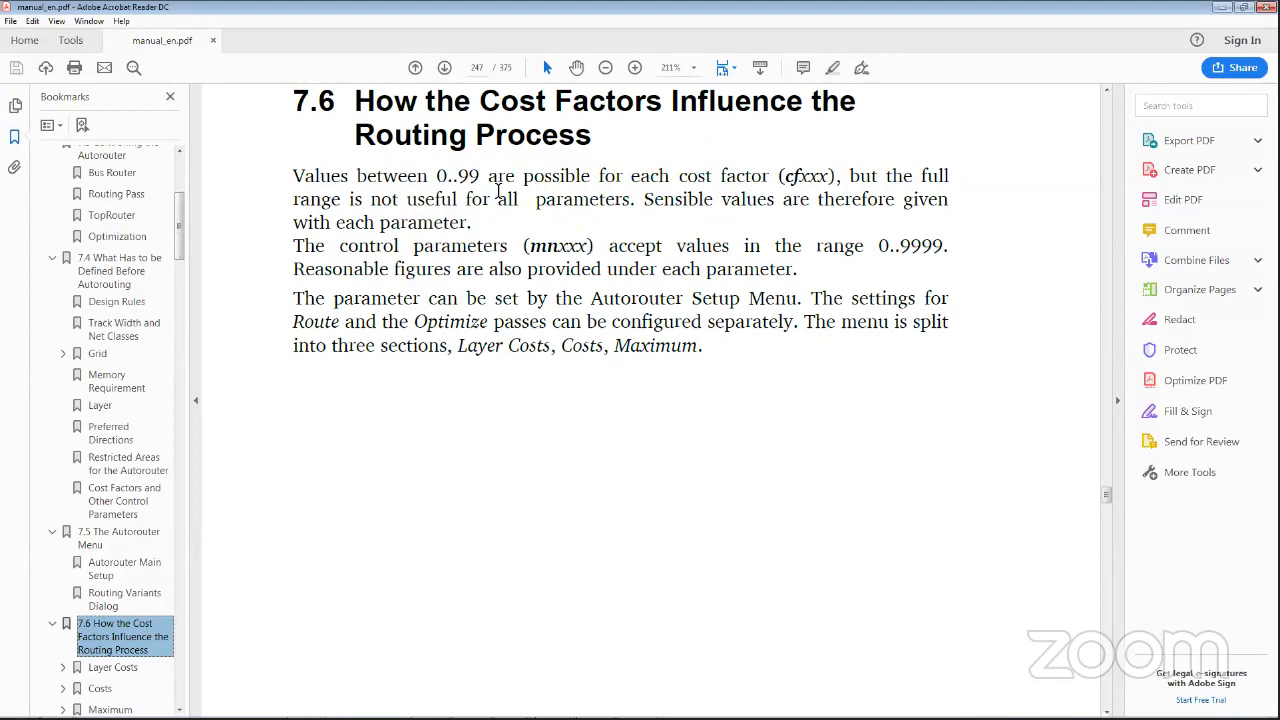
Read the section 7.6 introduction, the Routing Variants Dialog figure, and the cfBase, cfVia and cfNonPref parameter descriptions
scroll(497, 192, down, 6)
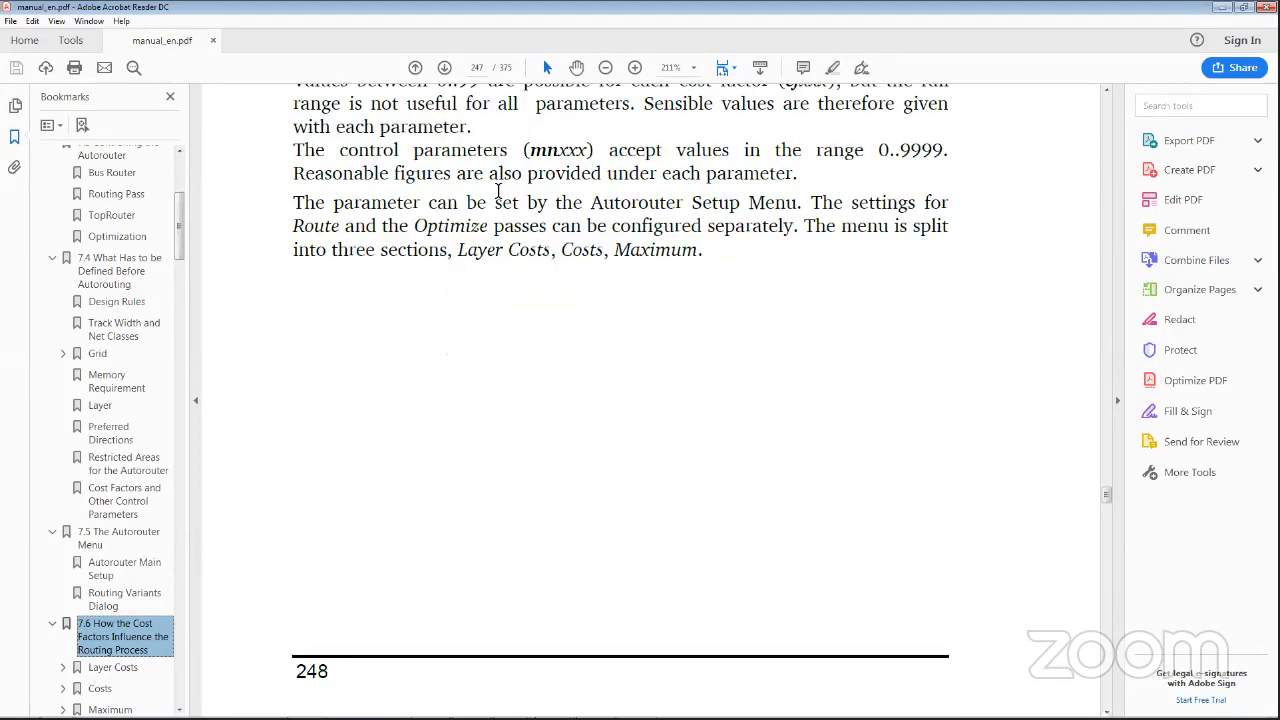
scroll(499, 198, down, 6)
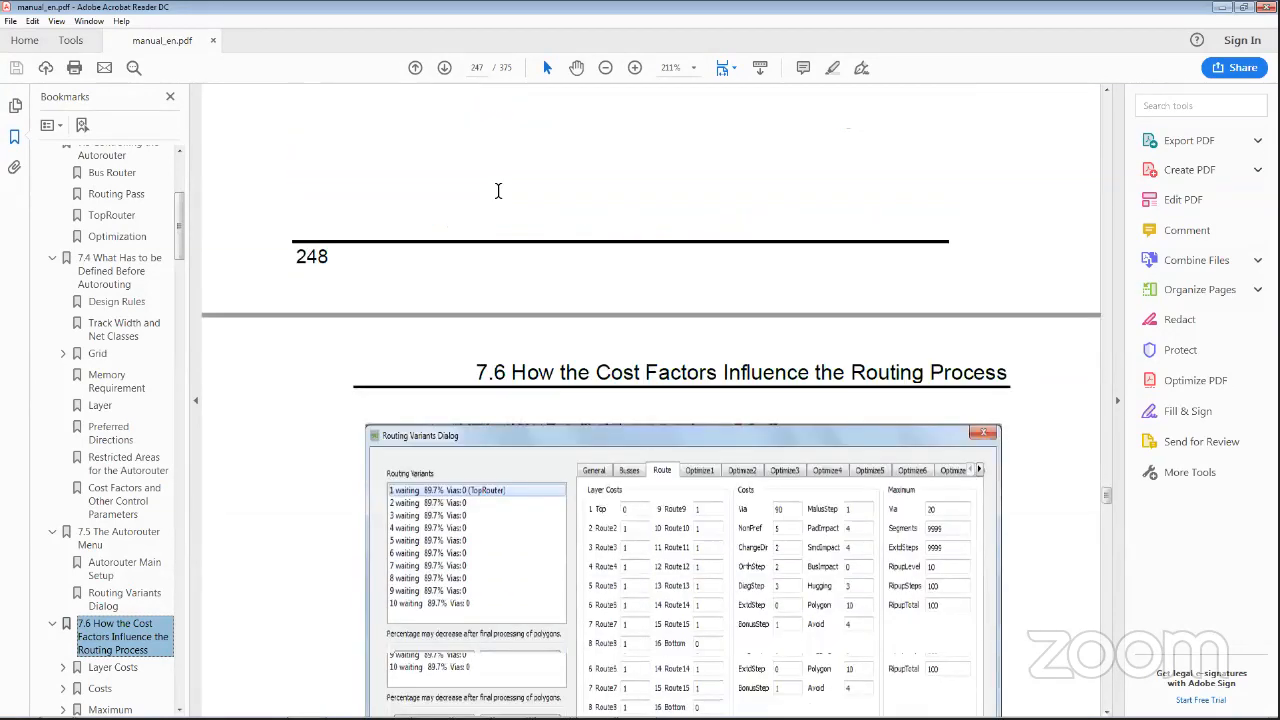
scroll(498, 194, down, 2)
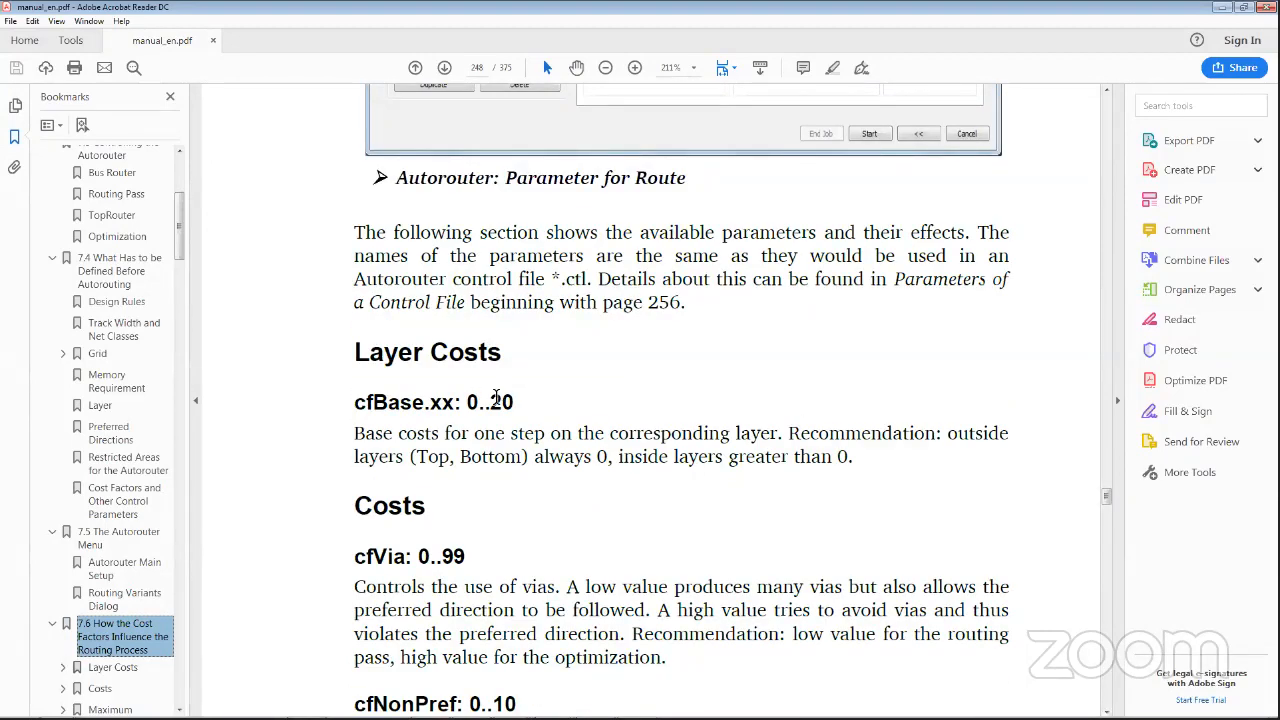
scroll(390, 433, down, 3)
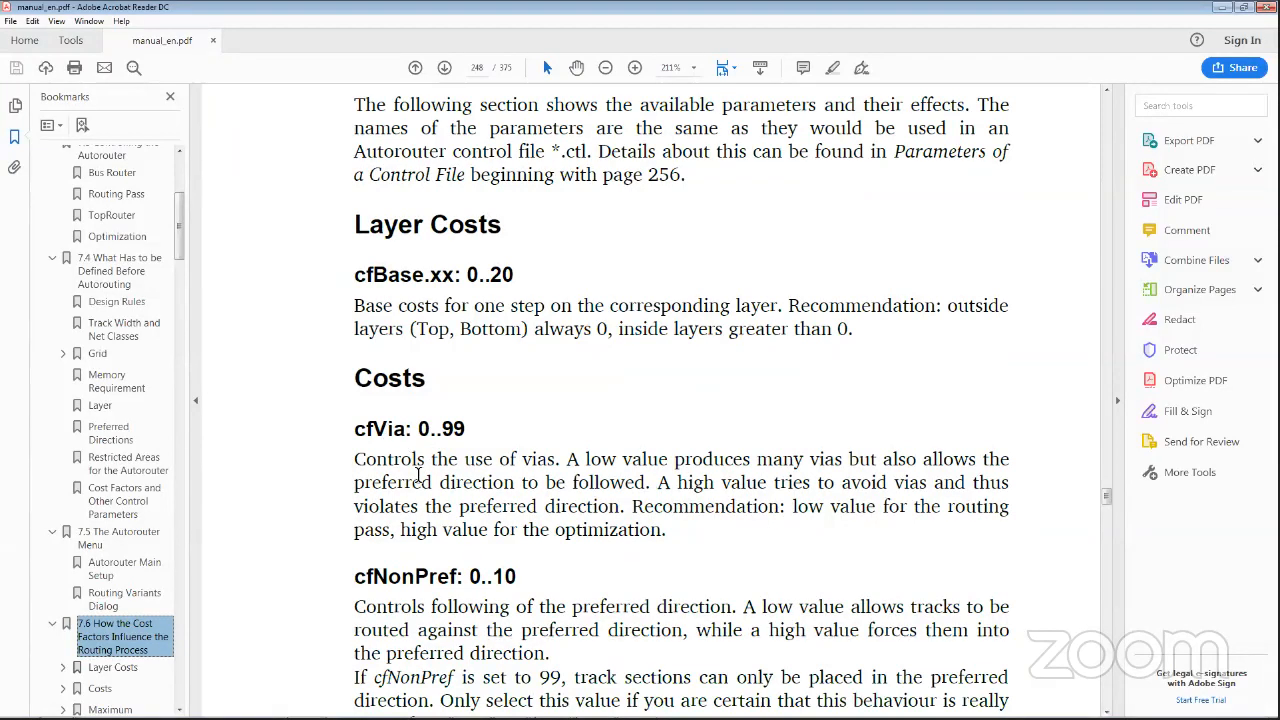
scroll(460, 420, down, 3)
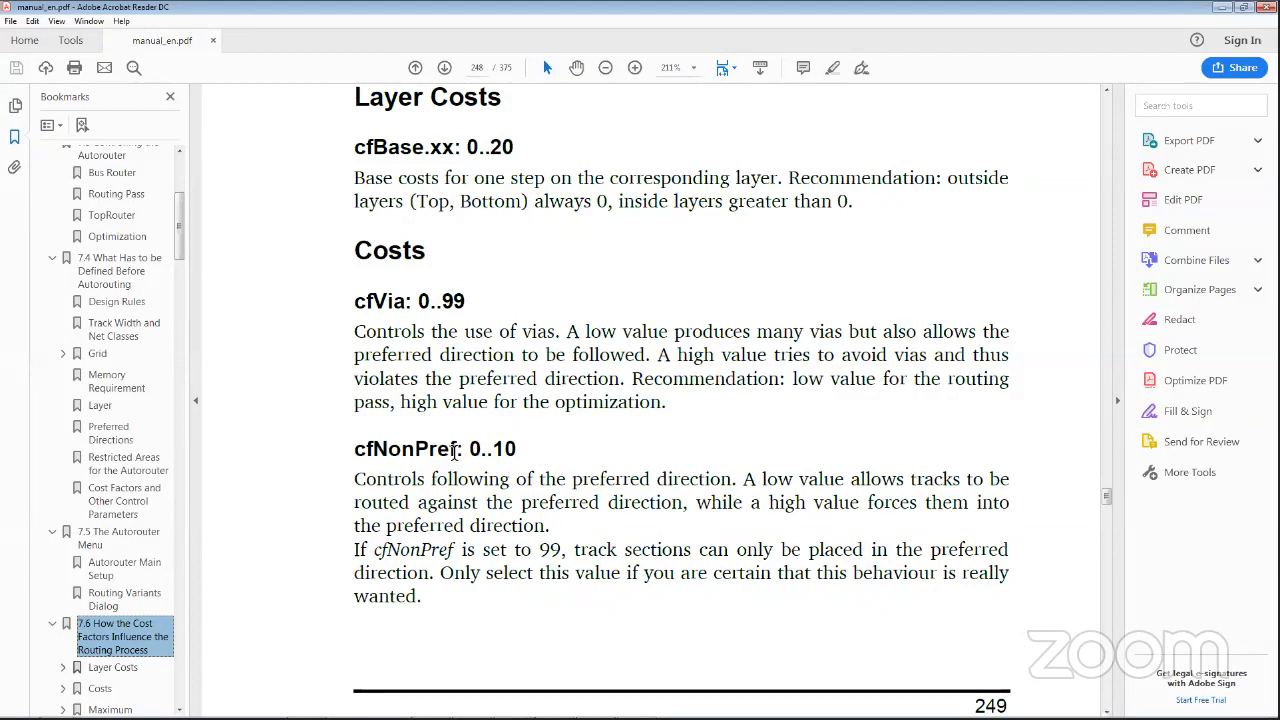
scroll(455, 451, down, 2)
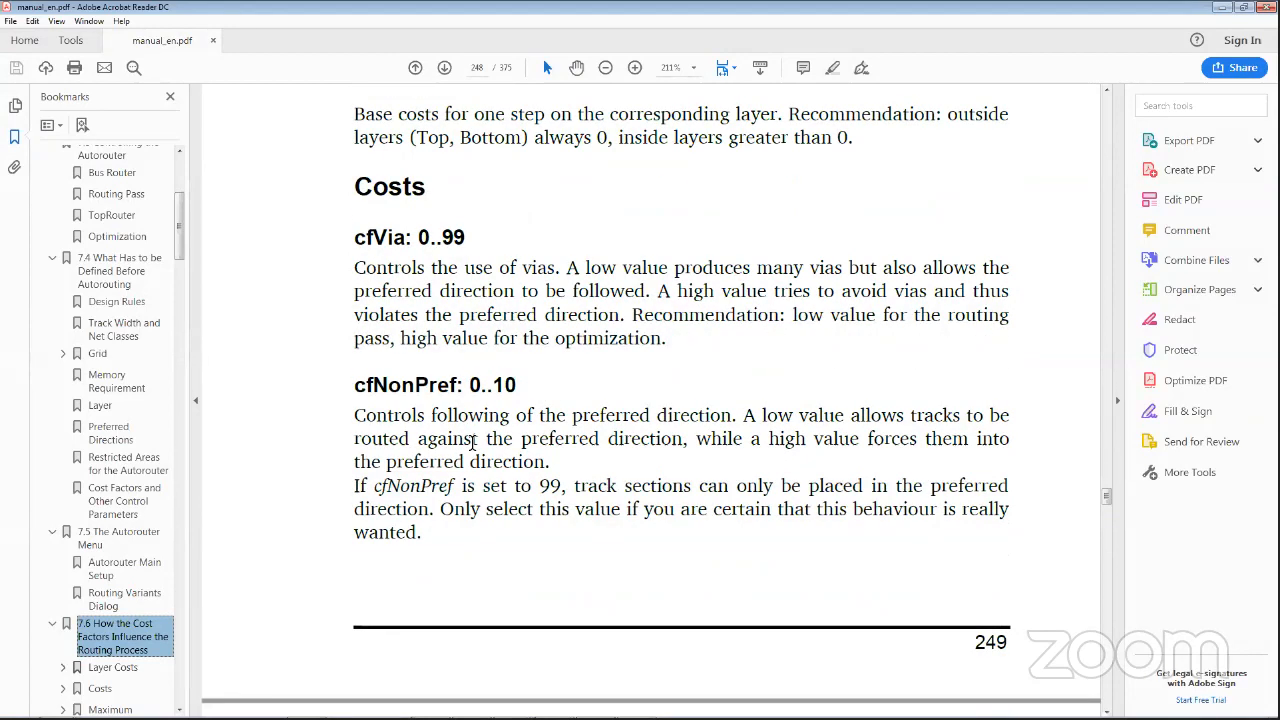
scroll(473, 443, down, 2)
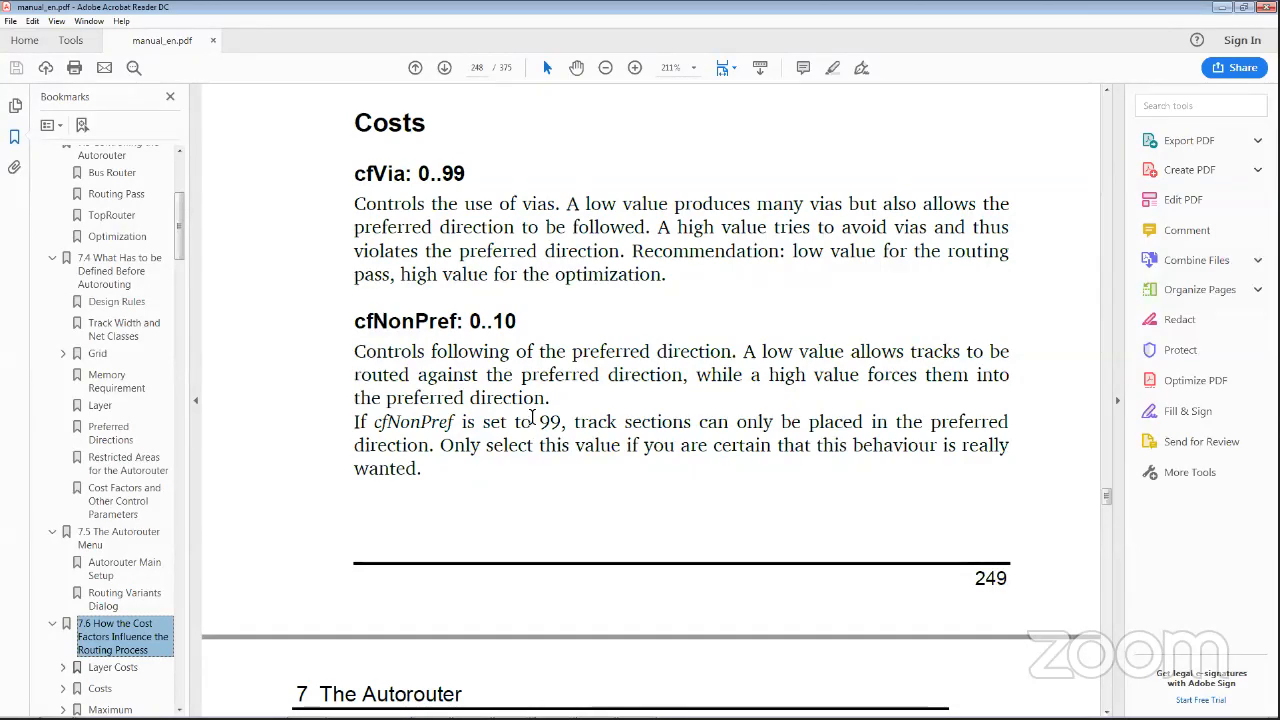
scroll(532, 417, down, 3)
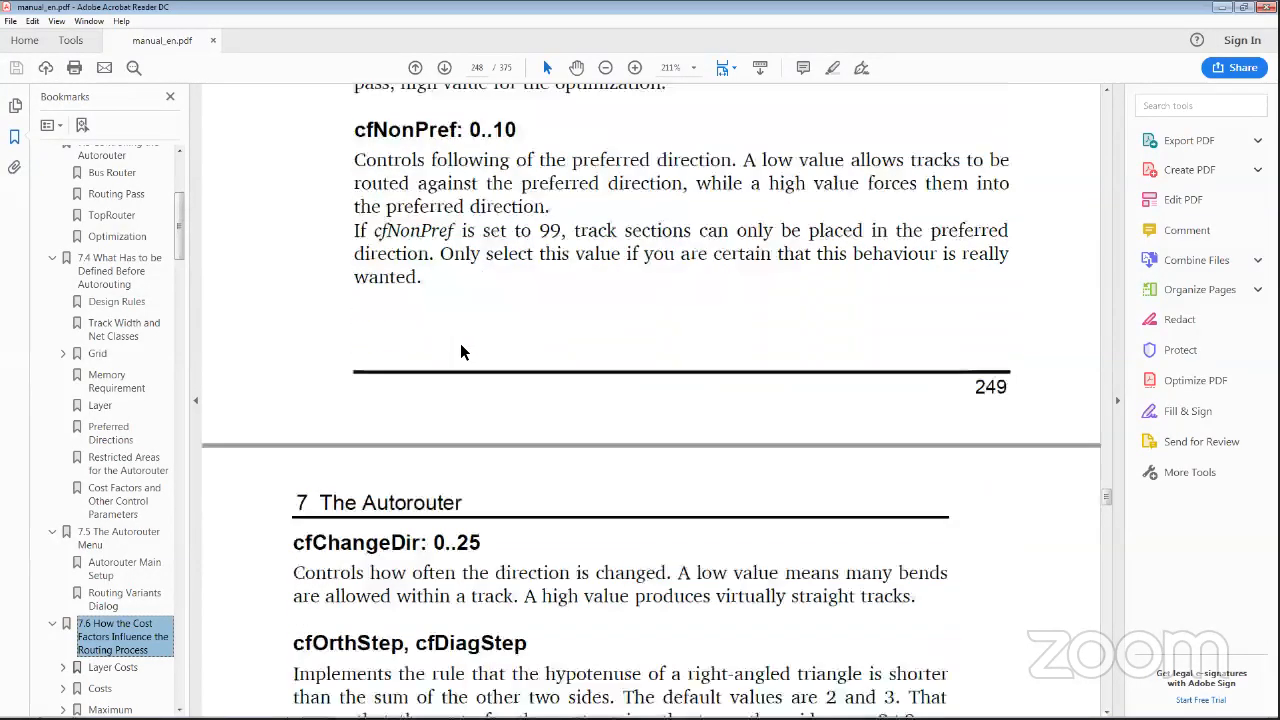
Read the cost factor descriptions from cfChangeDir through cfOrthStep, cfDiagStep, cfExtdStep and cfBonusStep to cfPadImpact and cfSmdImpact
scroll(461, 351, down, 2)
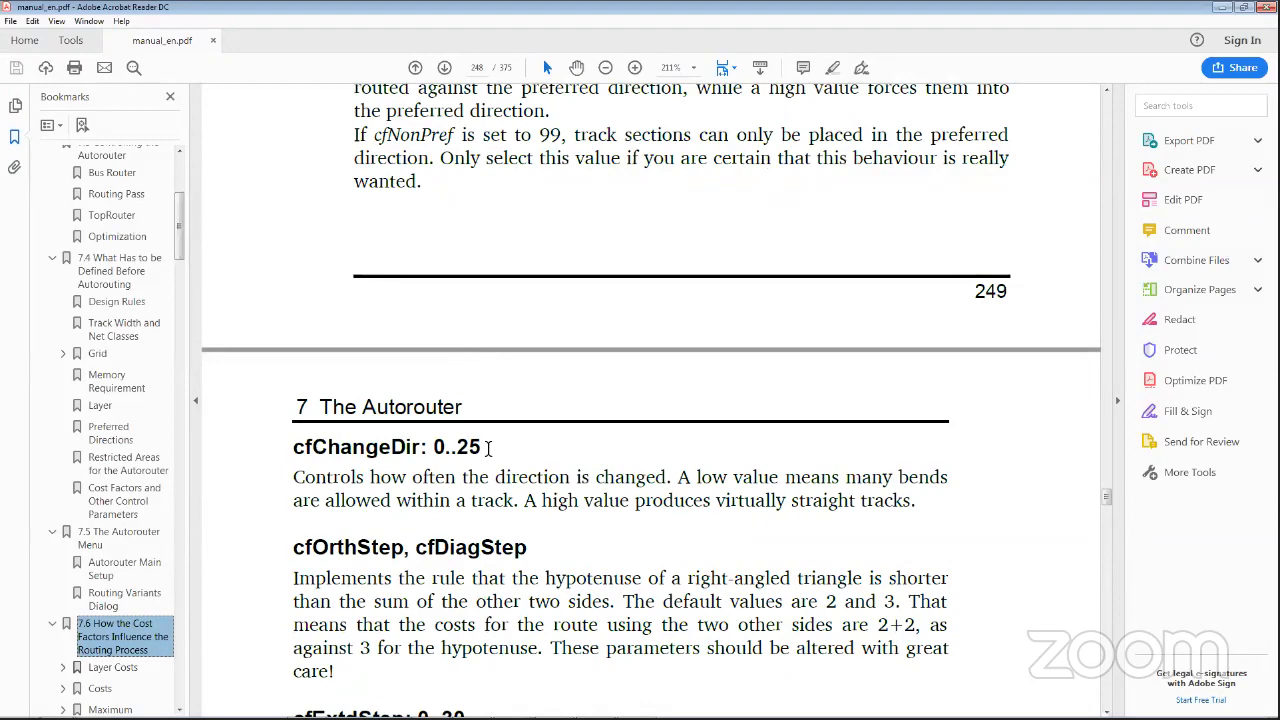
scroll(488, 447, down, 1)
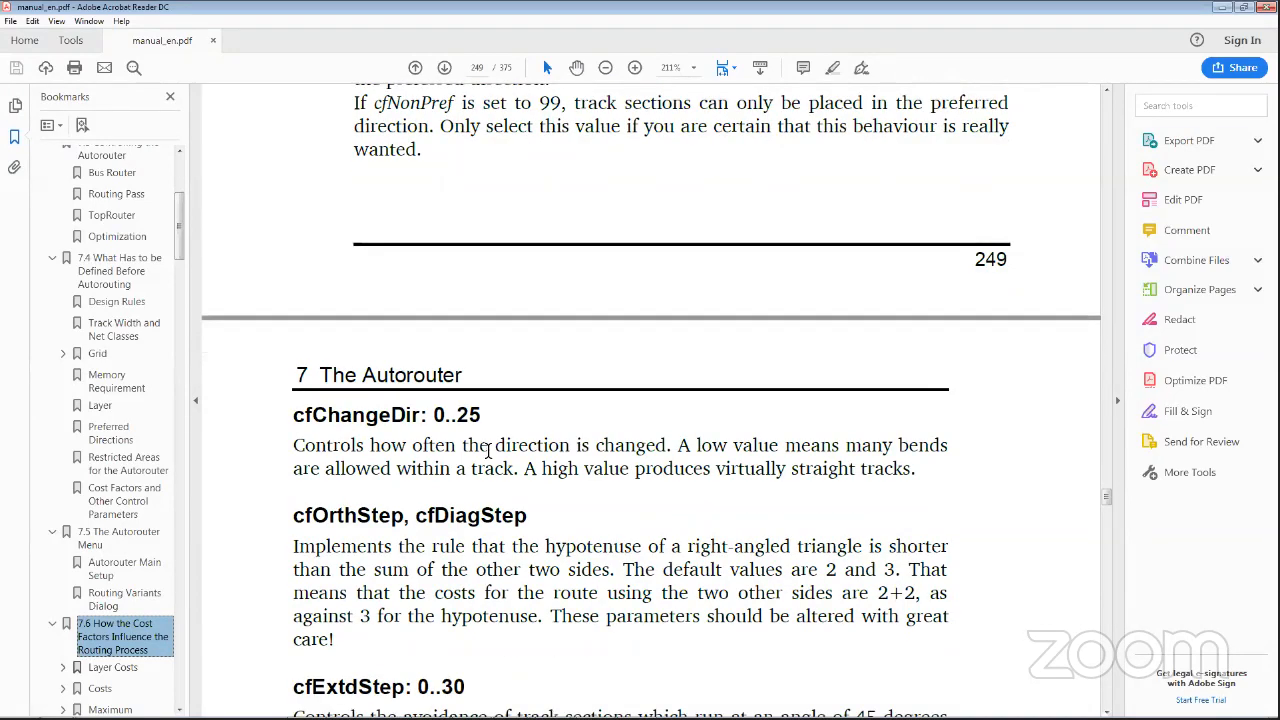
scroll(373, 517, down, 1)
scroll(373, 517, down, 2)
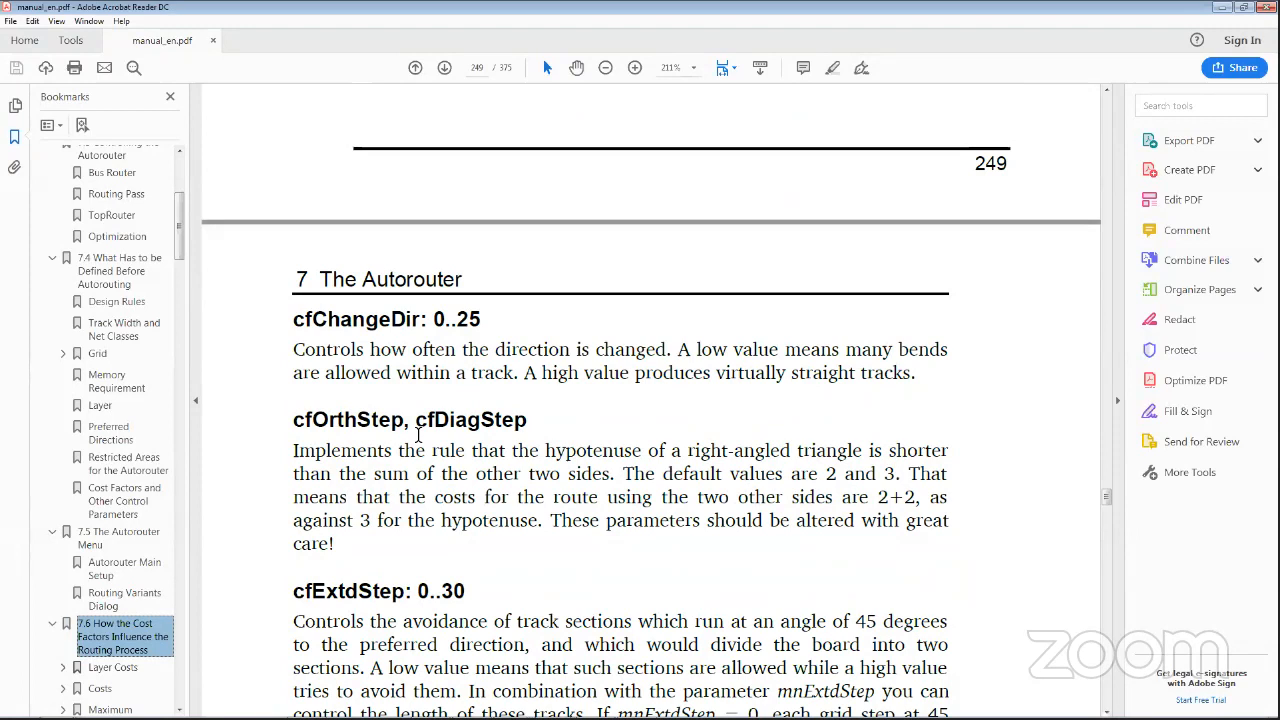
scroll(316, 366, down, 2)
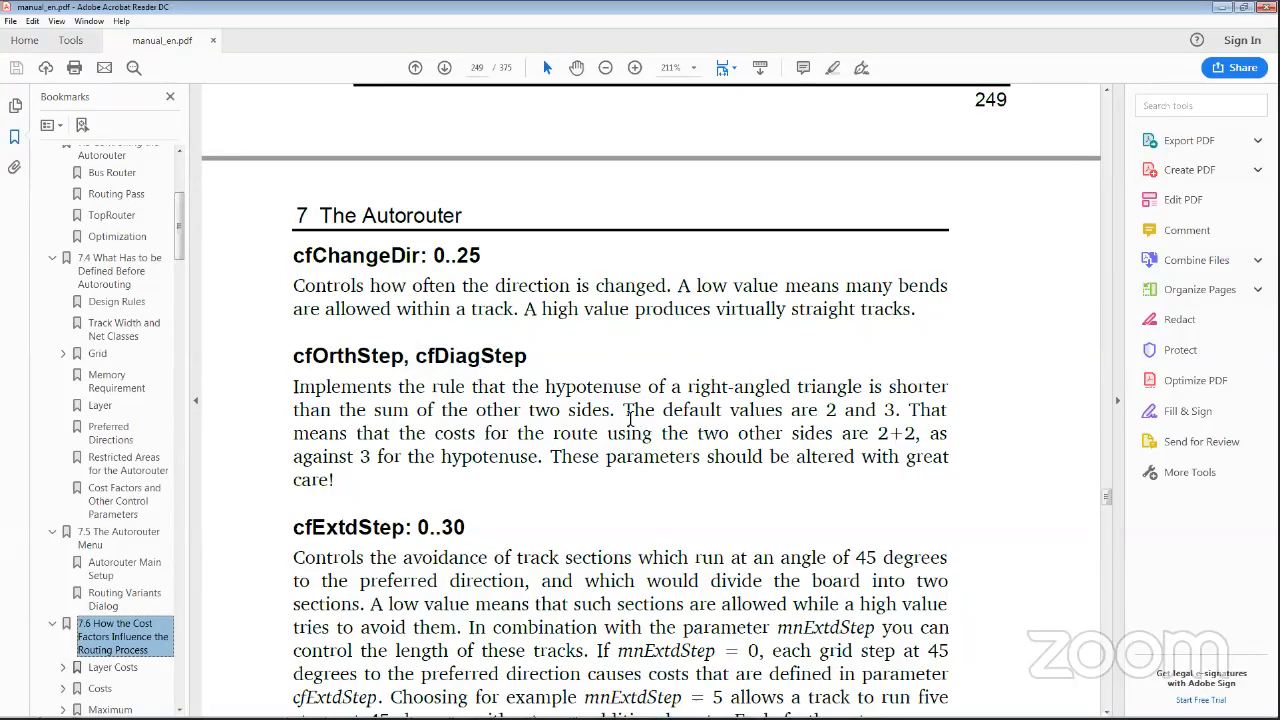
scroll(623, 394, down, 3)
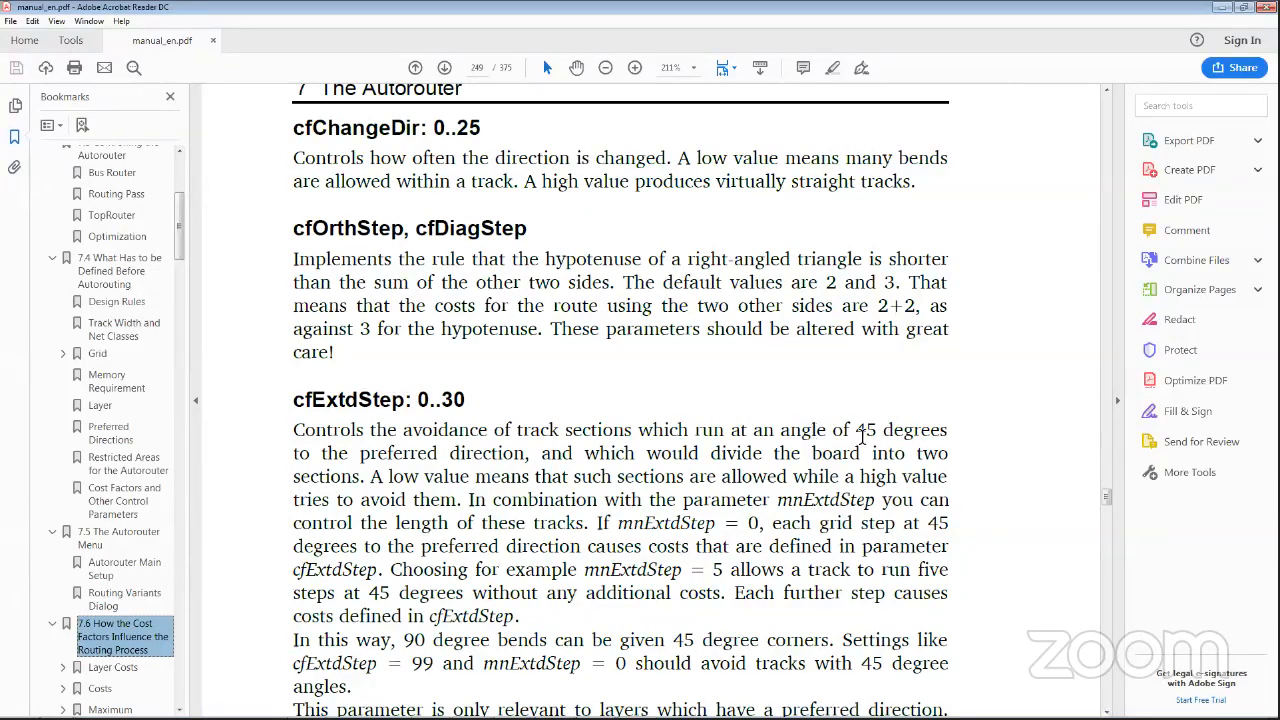
scroll(862, 436, down, 4)
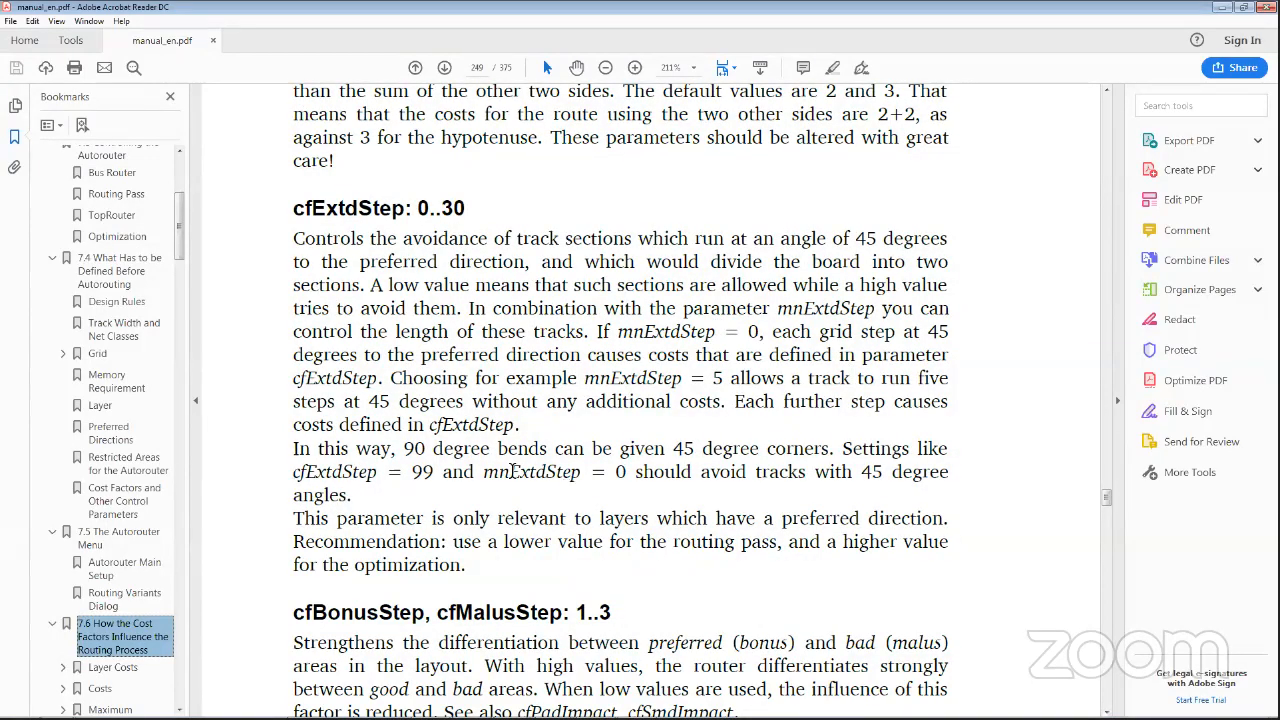
scroll(466, 455, down, 2)
scroll(466, 455, down, 2)
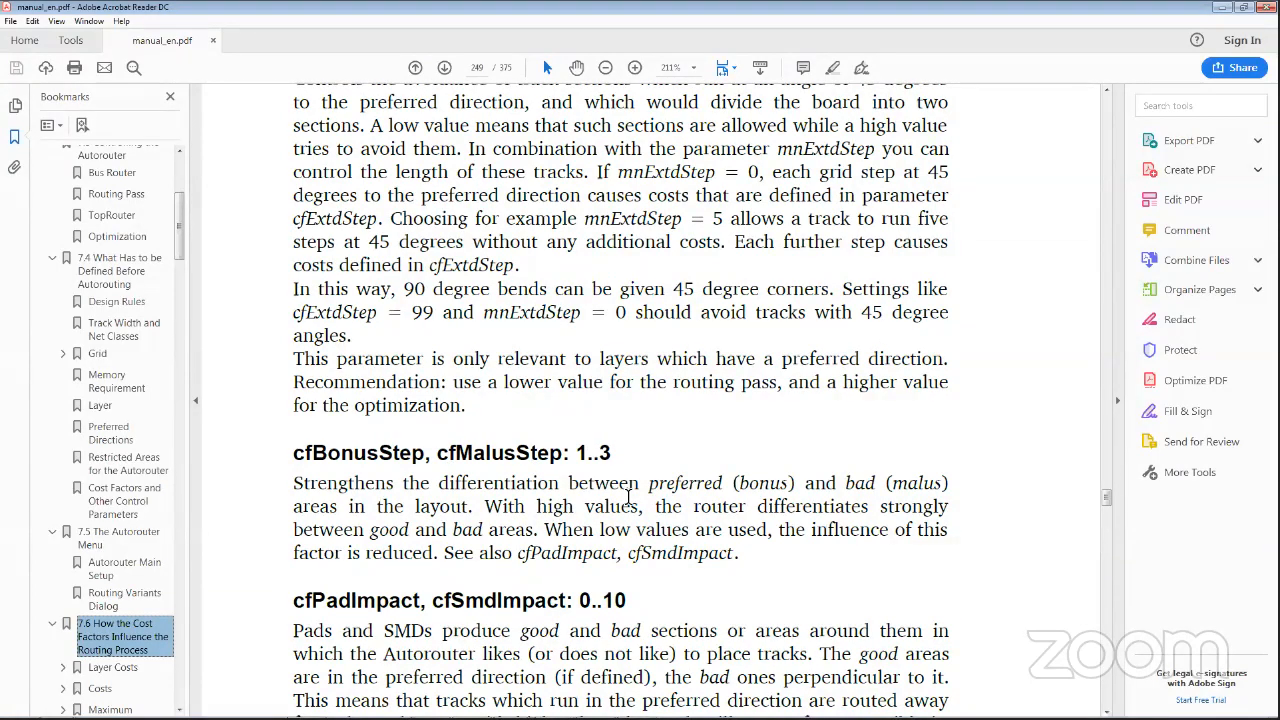
scroll(628, 495, down, 2)
scroll(622, 475, down, 2)
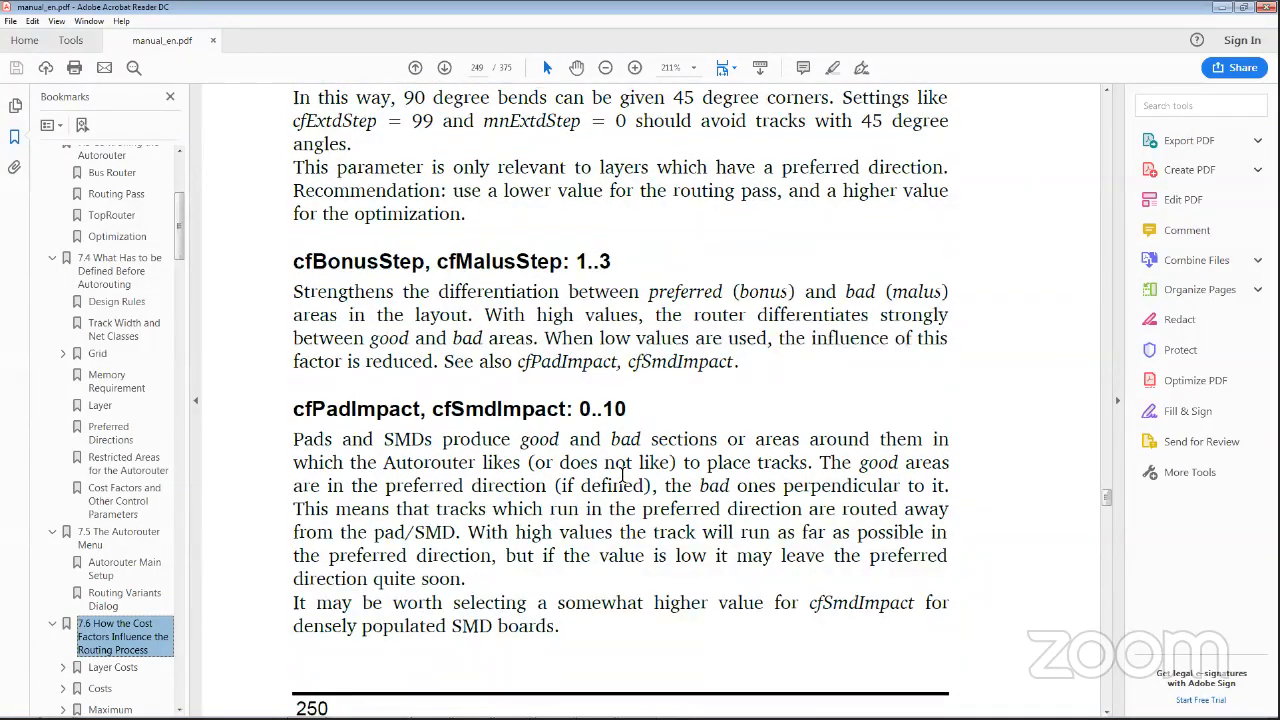
scroll(622, 475, down, 1)
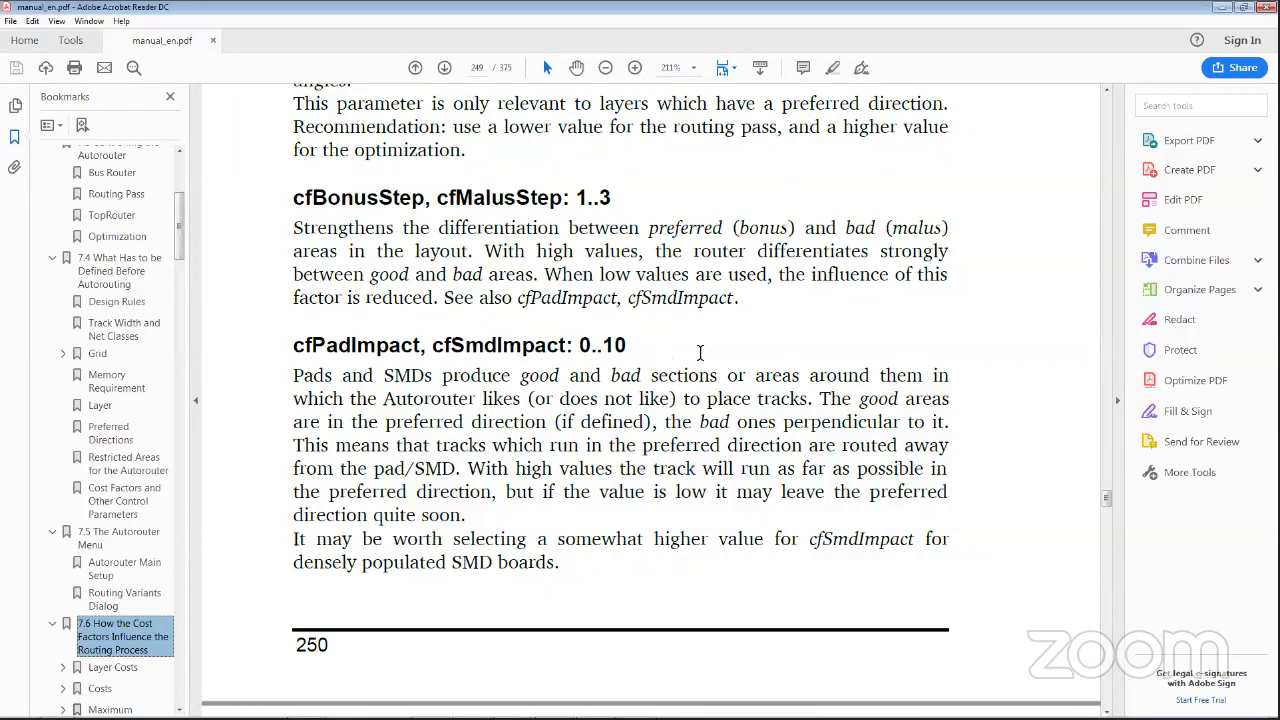
Read the descriptions of cfBusImpact, cfHugging, cfAvoid and cfPolygon and the Maximum parameters mnVia, mnSegments and mnExtdSteps
scroll(622, 347, down, 5)
scroll(623, 350, down, 3)
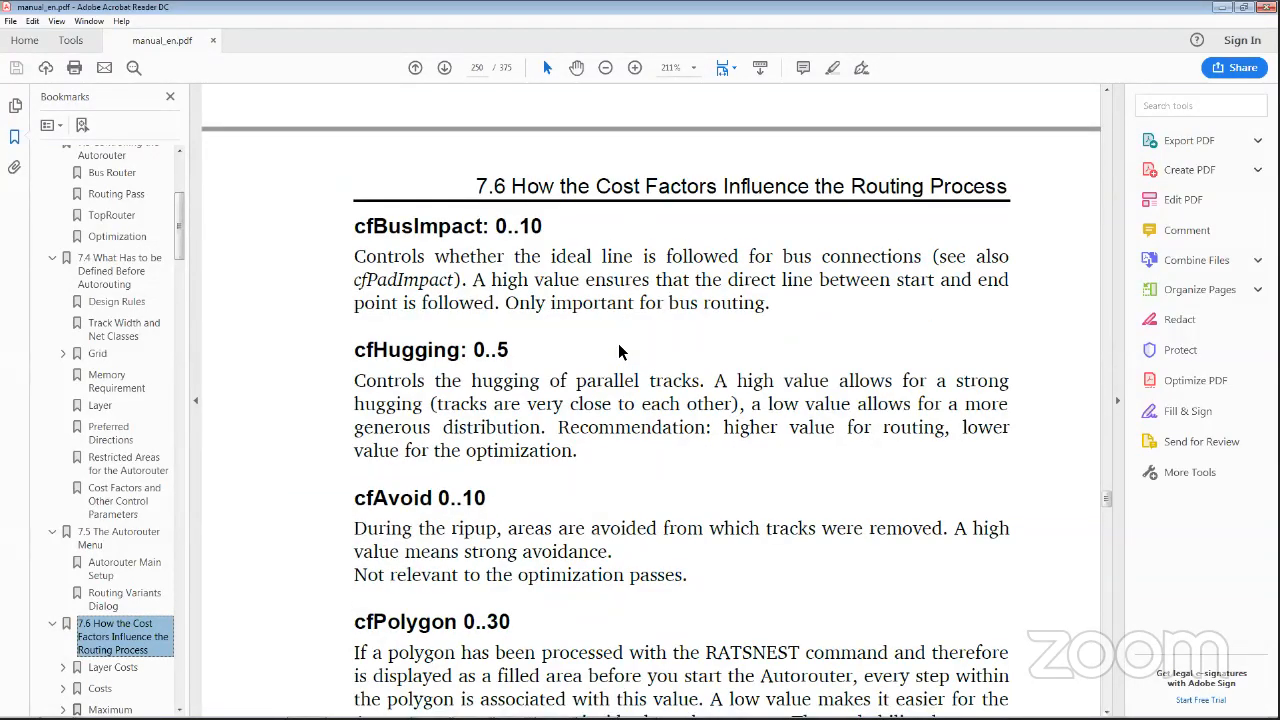
scroll(618, 350, down, 1)
scroll(618, 347, down, 3)
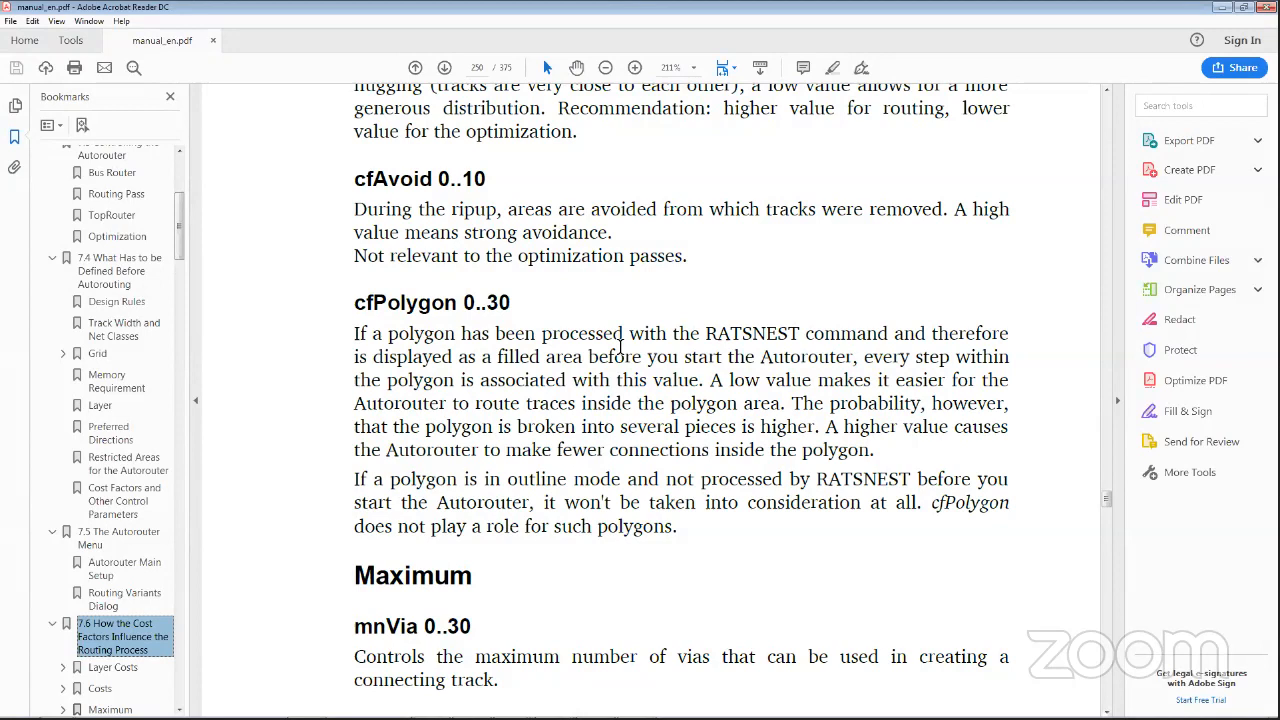
scroll(620, 345, down, 1)
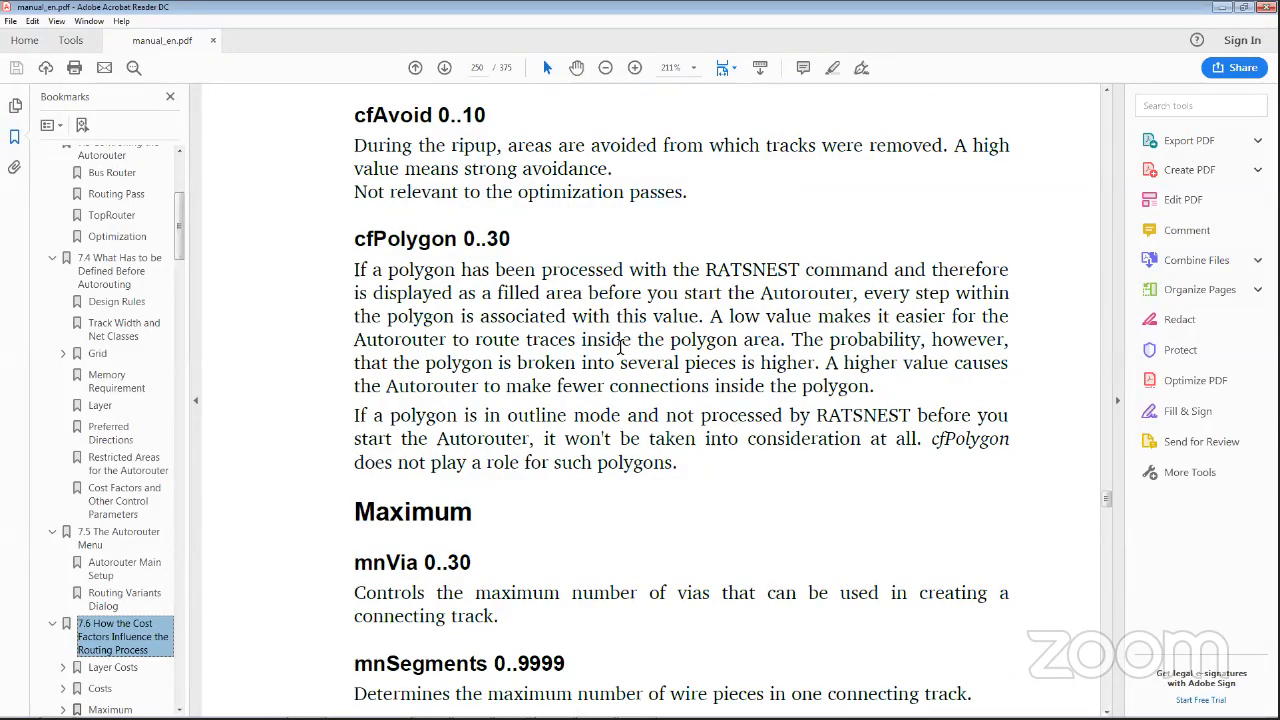
scroll(620, 345, down, 1)
scroll(620, 347, down, 4)
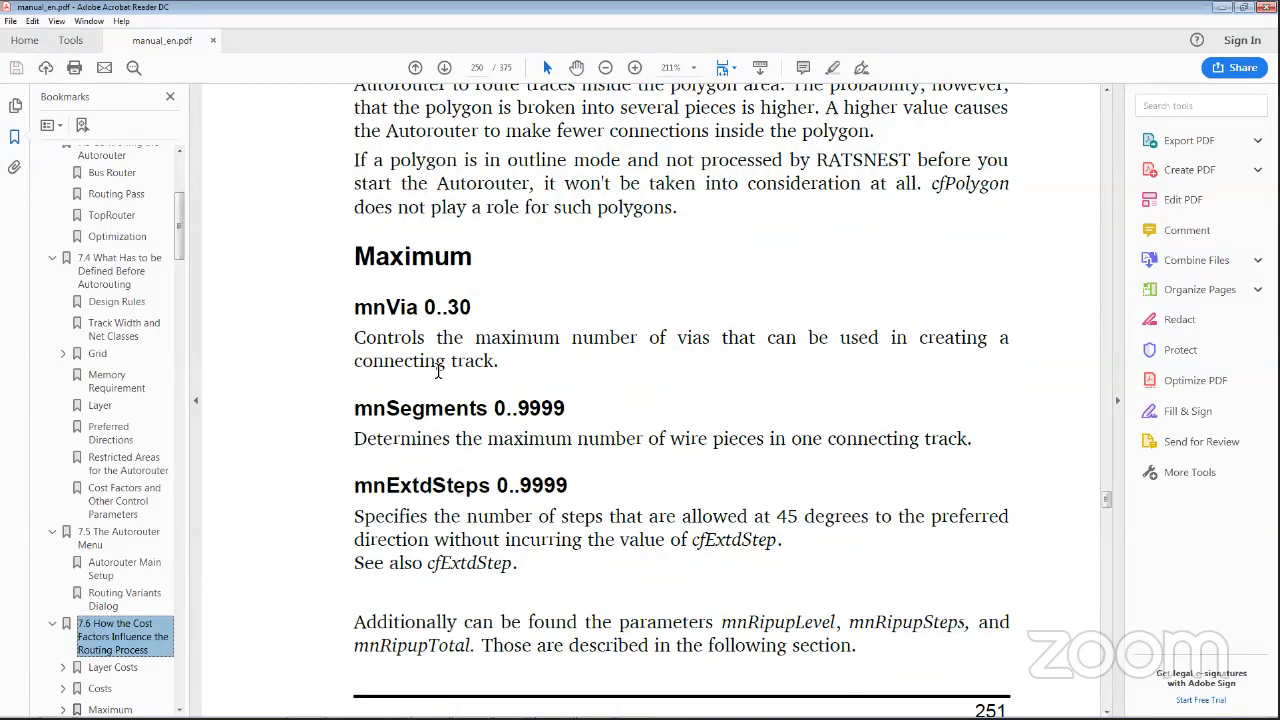
Read section 7.7, Number of Ripup/Retry Attempts, covering the mnRipupLevel, mnRipupSteps and mnRipupTotal parameters
scroll(560, 300, down, 5)
scroll(556, 300, down, 4)
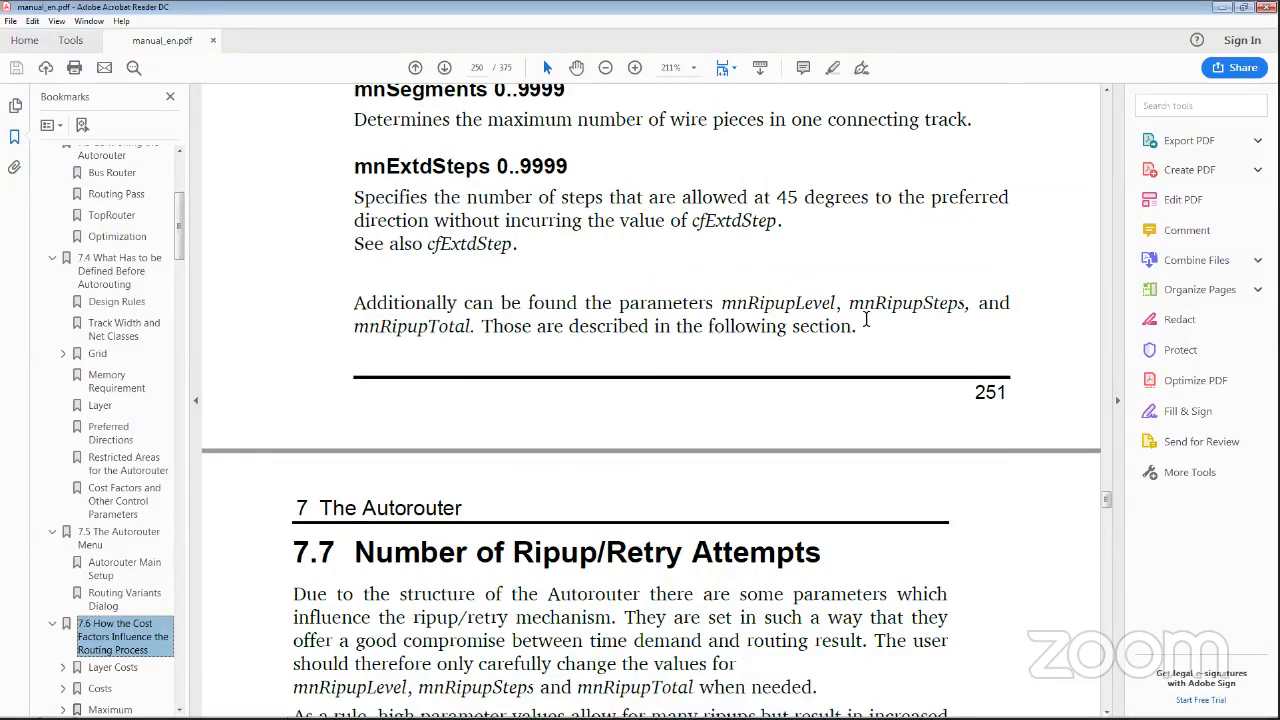
scroll(562, 345, down, 4)
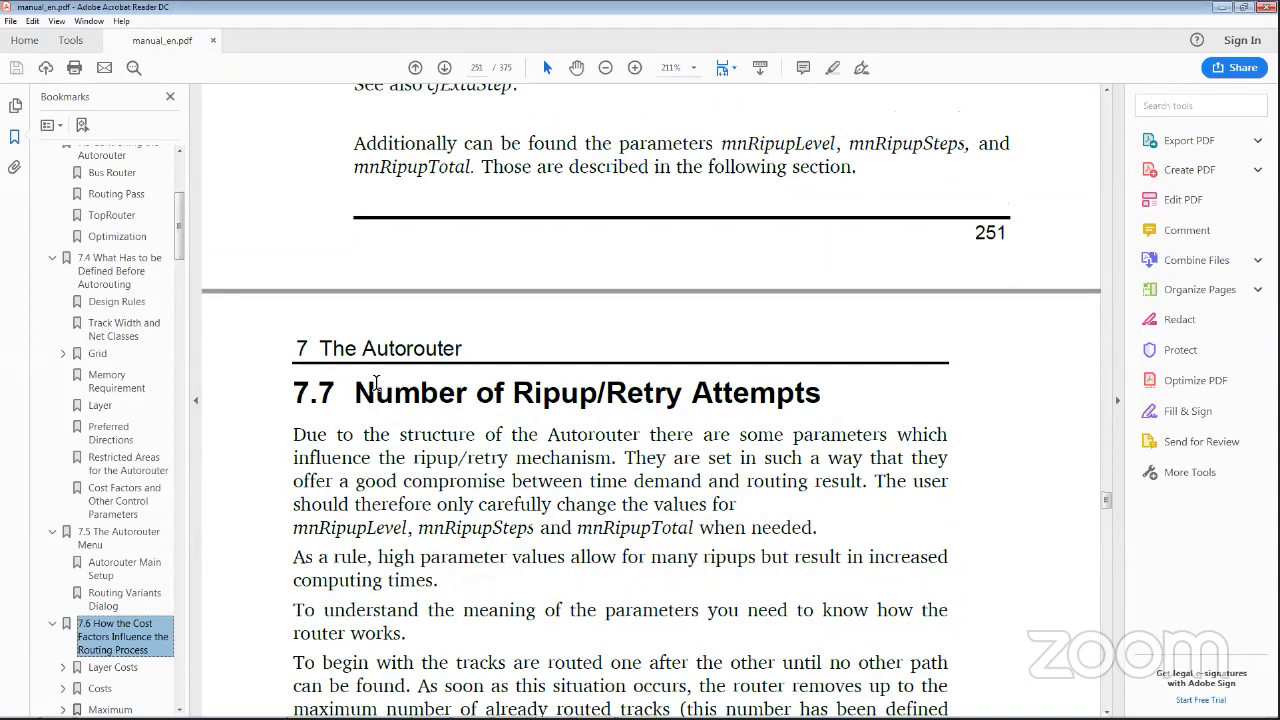
scroll(523, 457, down, 5)
scroll(497, 440, down, 4)
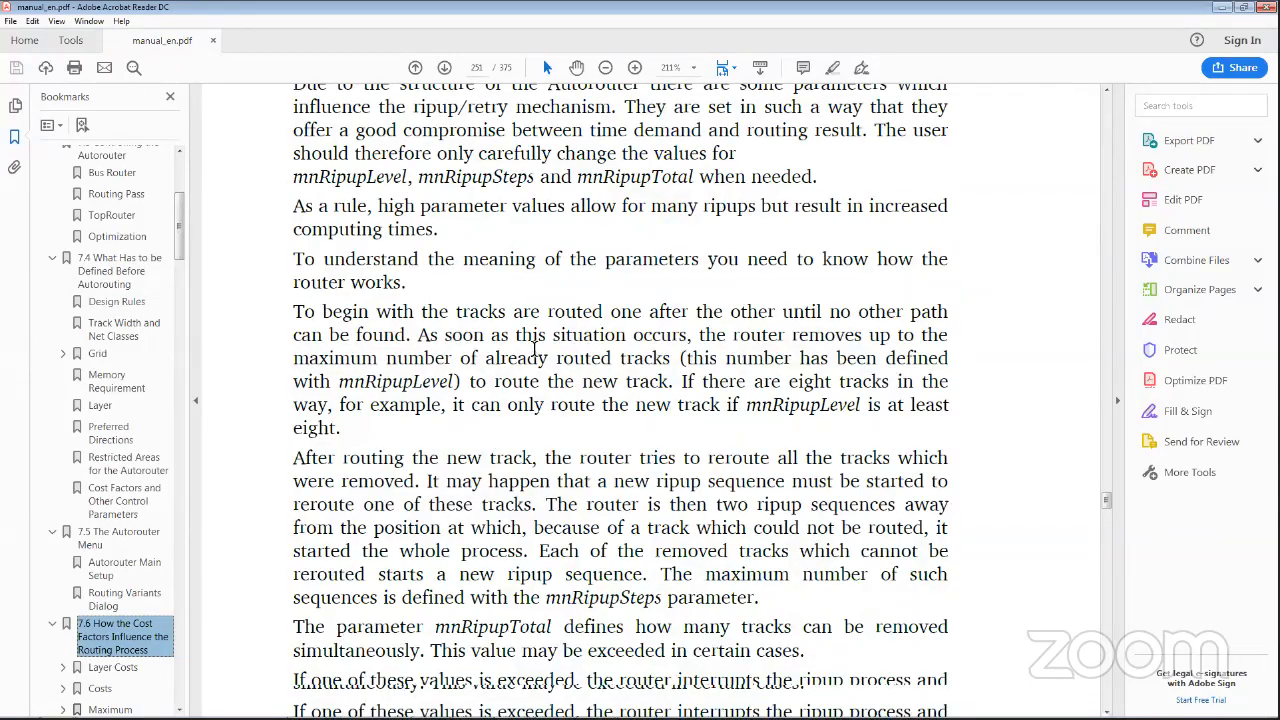
scroll(533, 347, down, 6)
scroll(530, 345, down, 2)
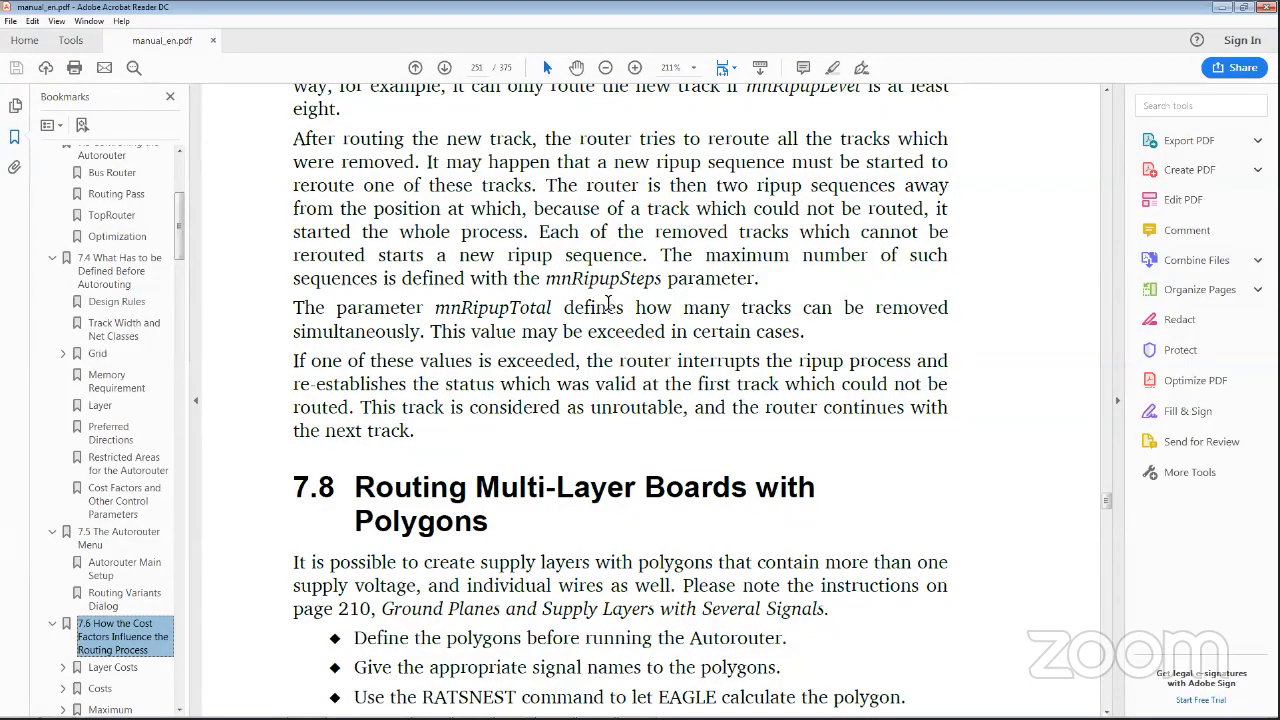
Skim section 7.8 on routing multi-layer boards with polygons, section 7.9 on routing backup and interruption, and the Status Display part of 7.10
scroll(658, 262, down, 4)
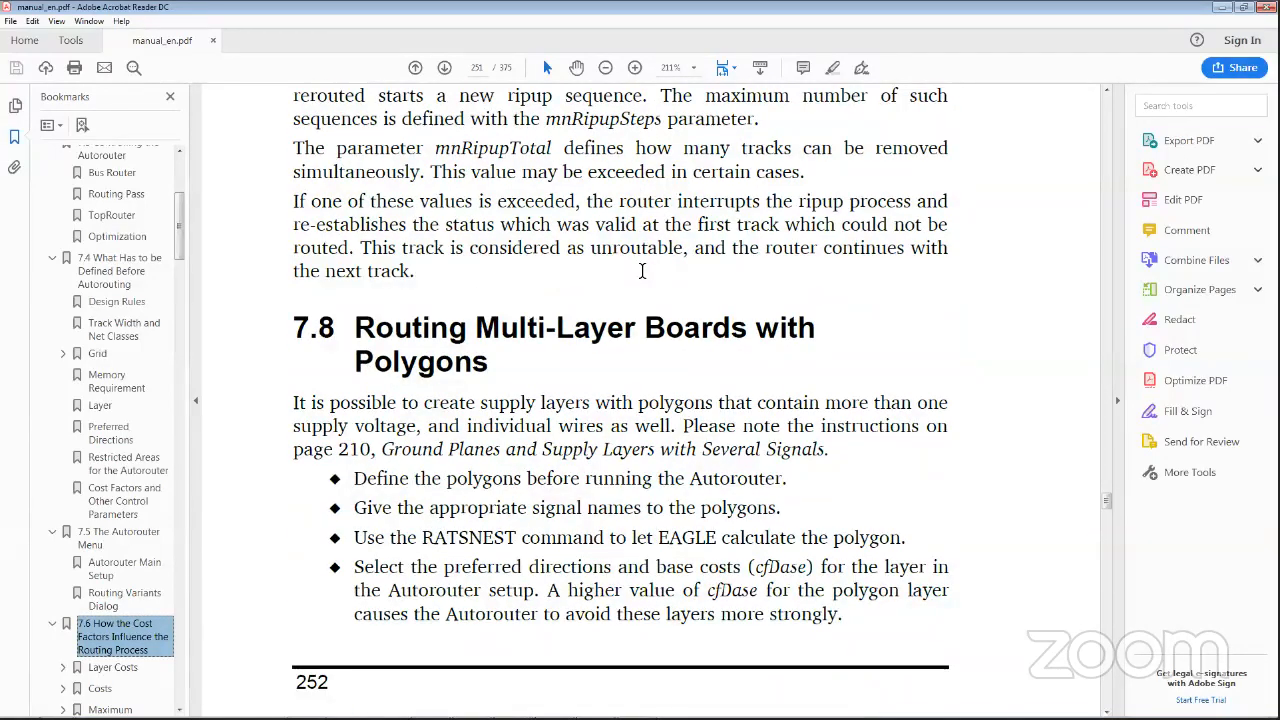
scroll(637, 270, down, 2)
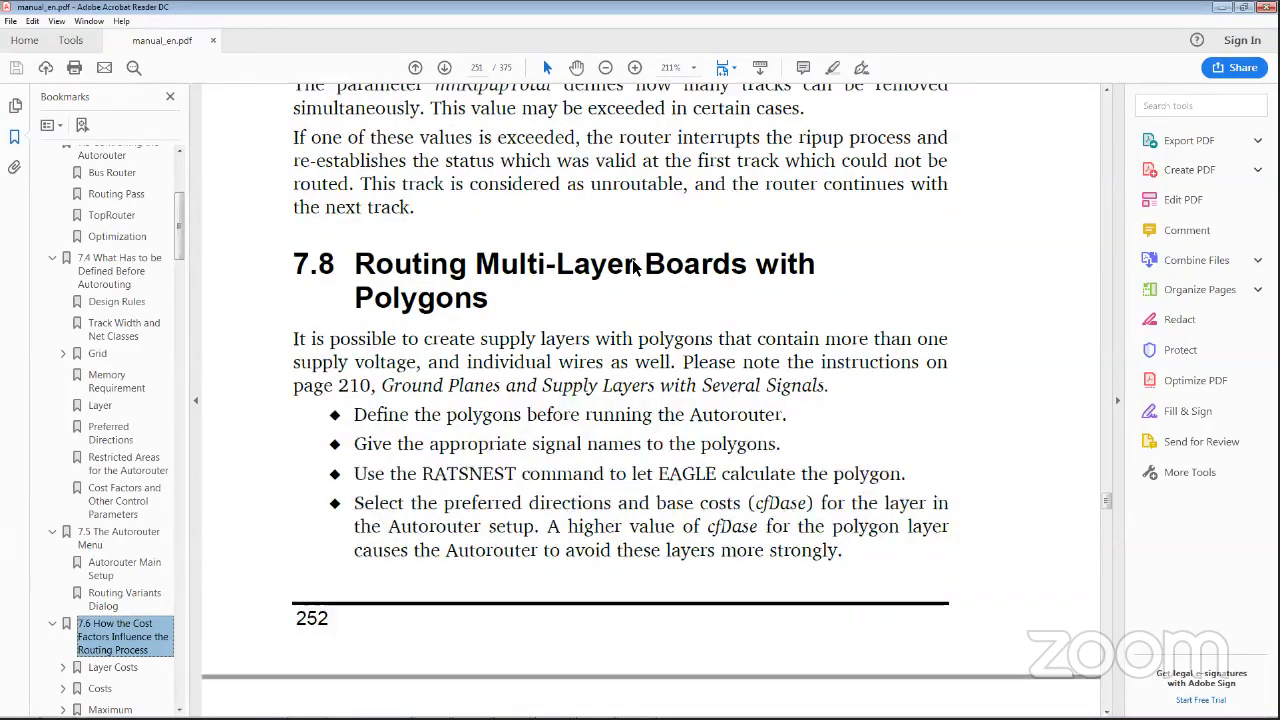
scroll(633, 263, down, 8)
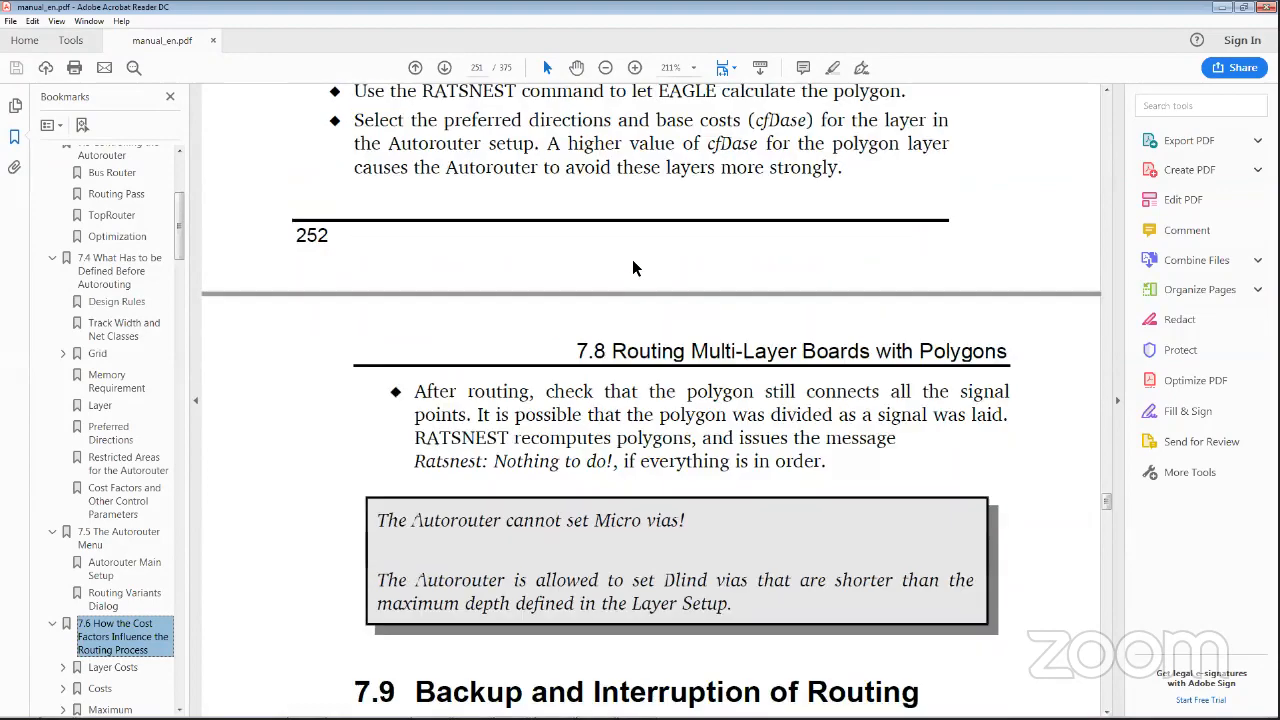
scroll(632, 262, down, 7)
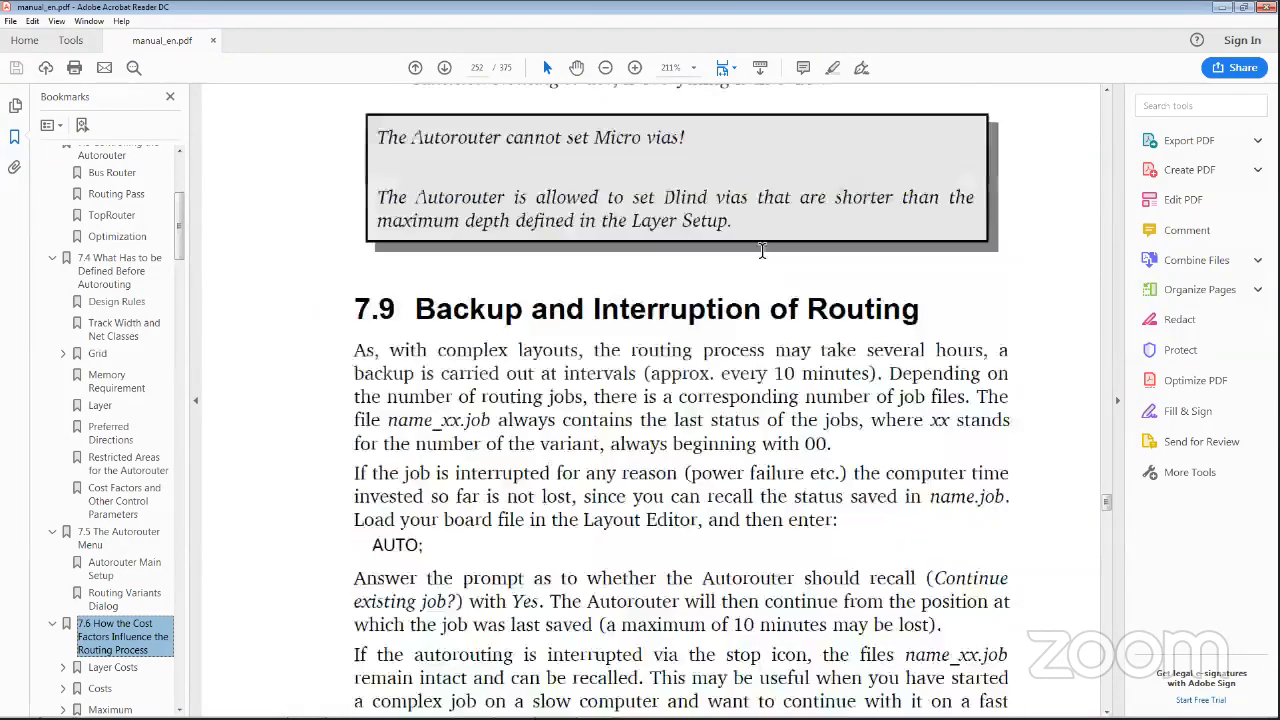
scroll(762, 250, down, 9)
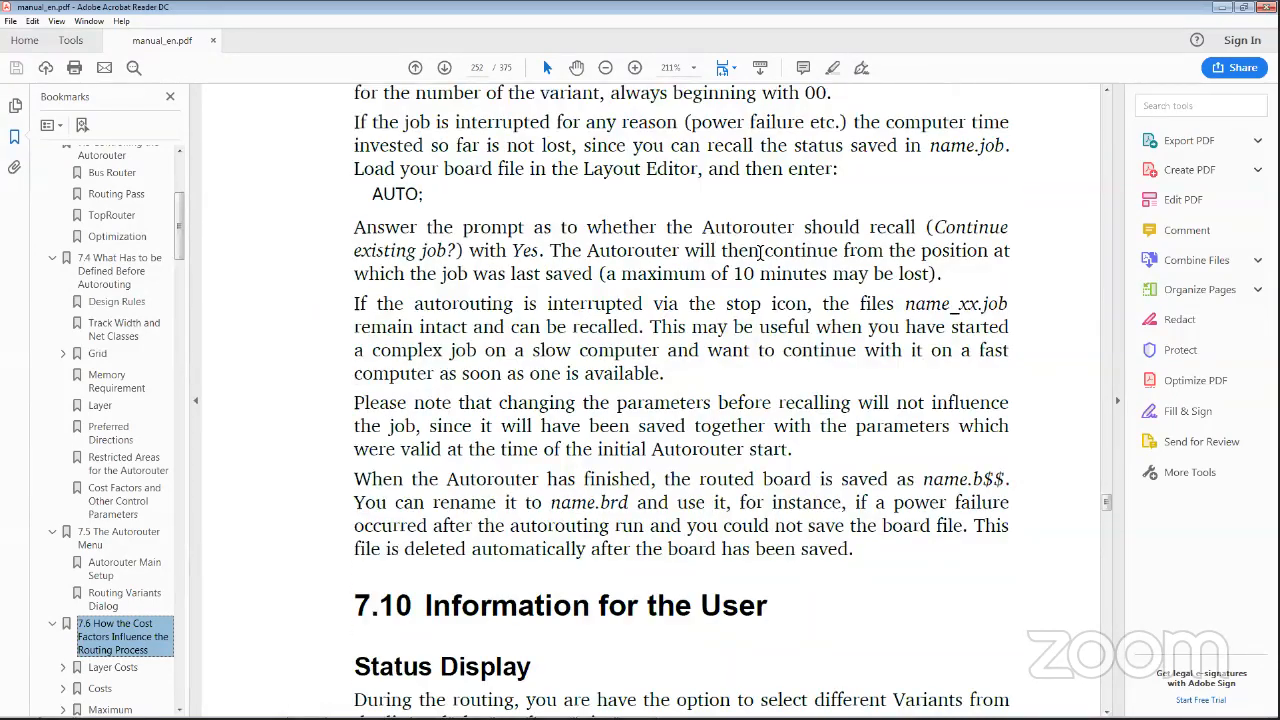
scroll(760, 253, down, 8)
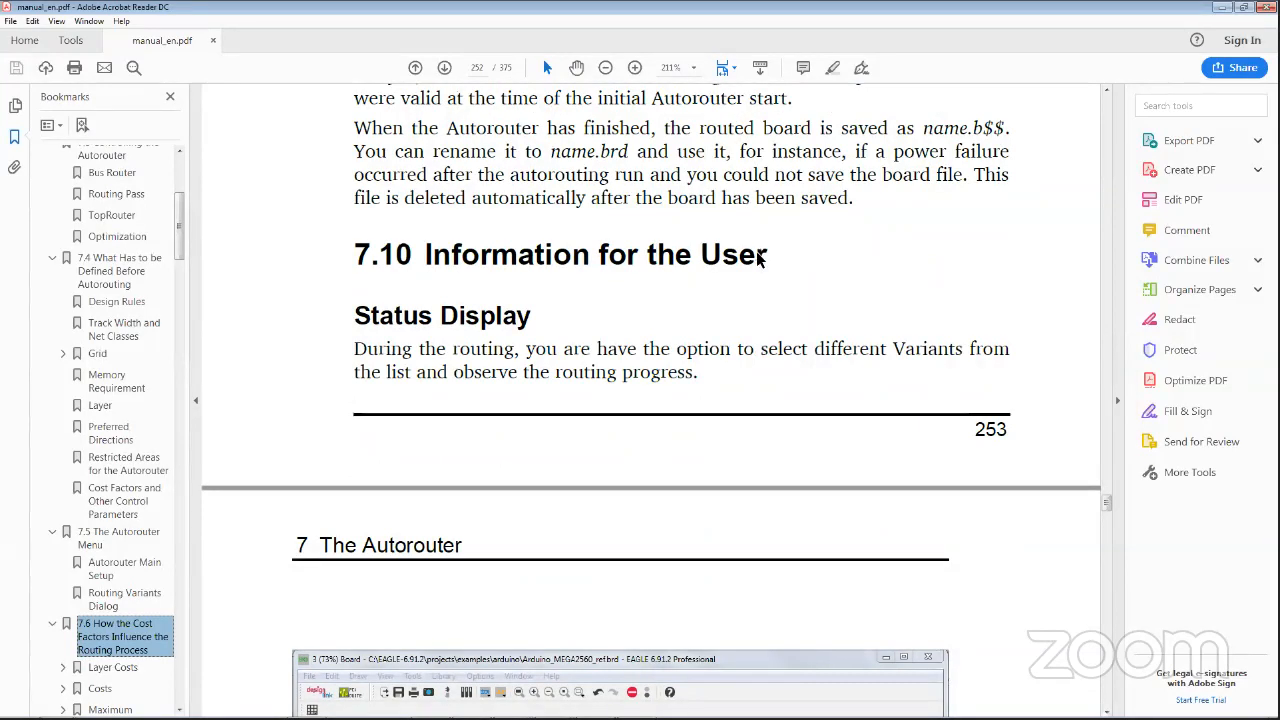
scroll(178, 240, down, 5)
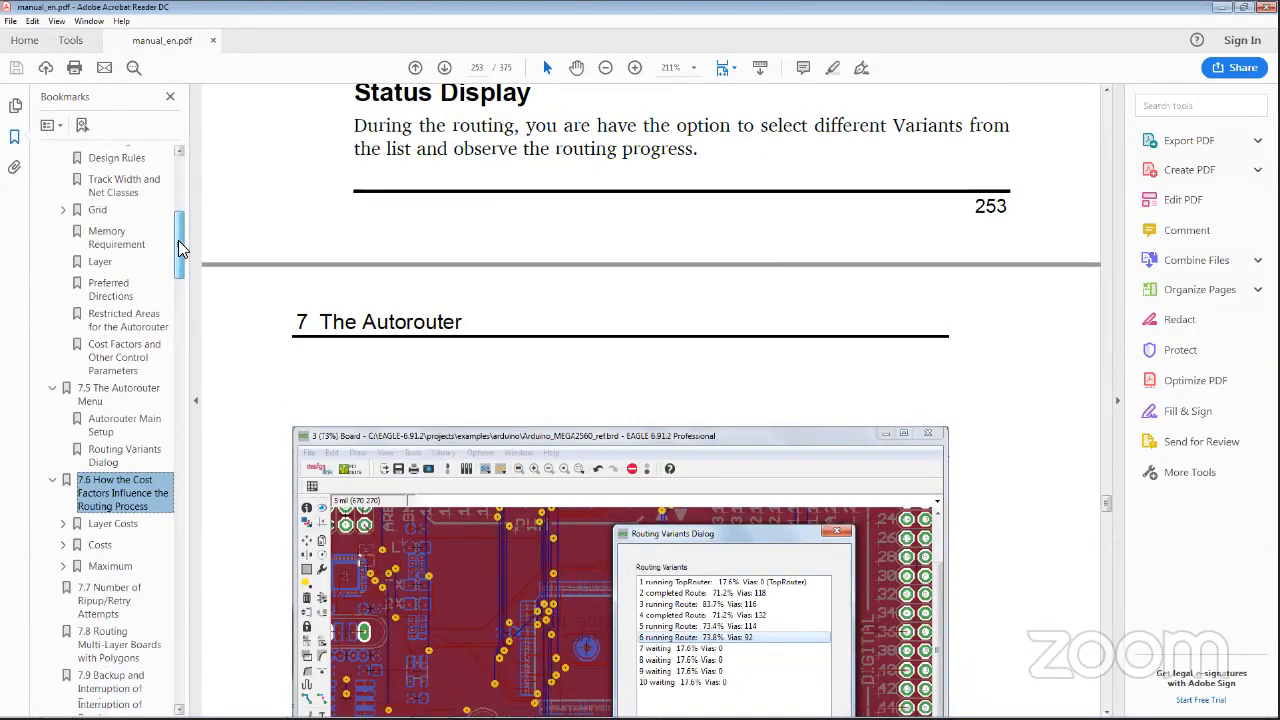
Go to section 7.13, Practical Hints, in the bookmarks and read the General and Single-Sided Boards hints
drag(178, 268, 178, 308)
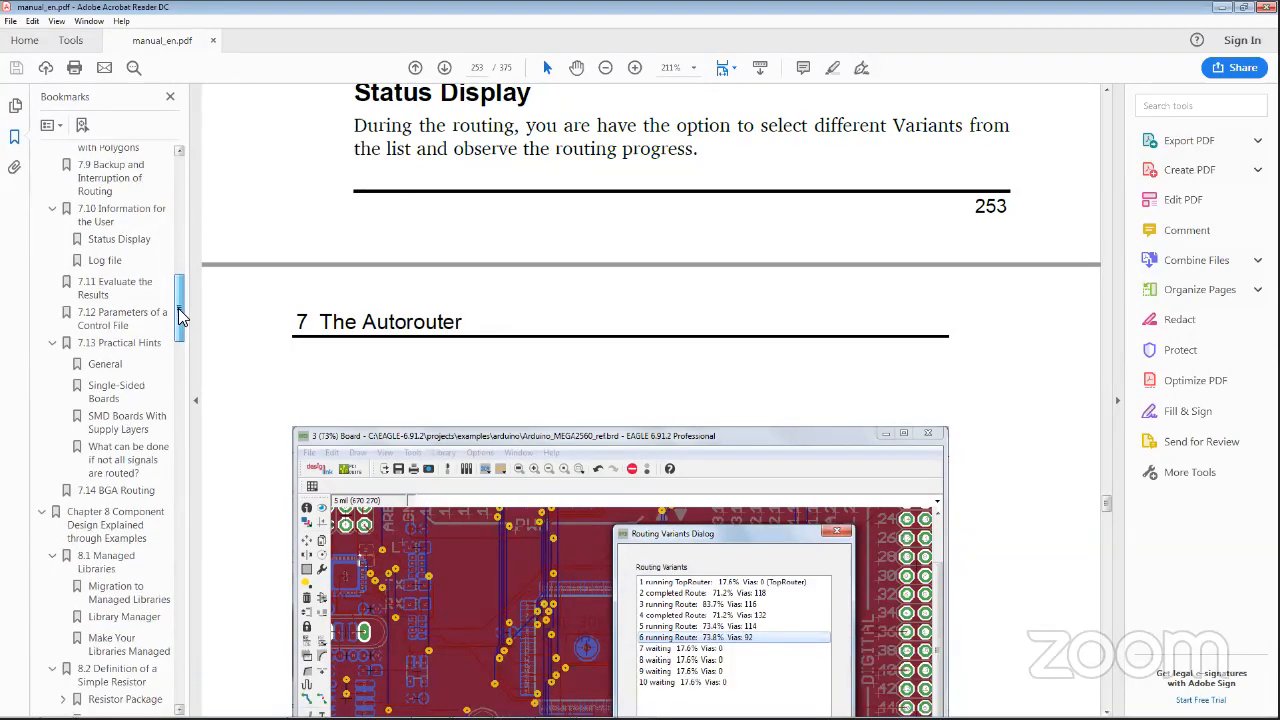
click(120, 344)
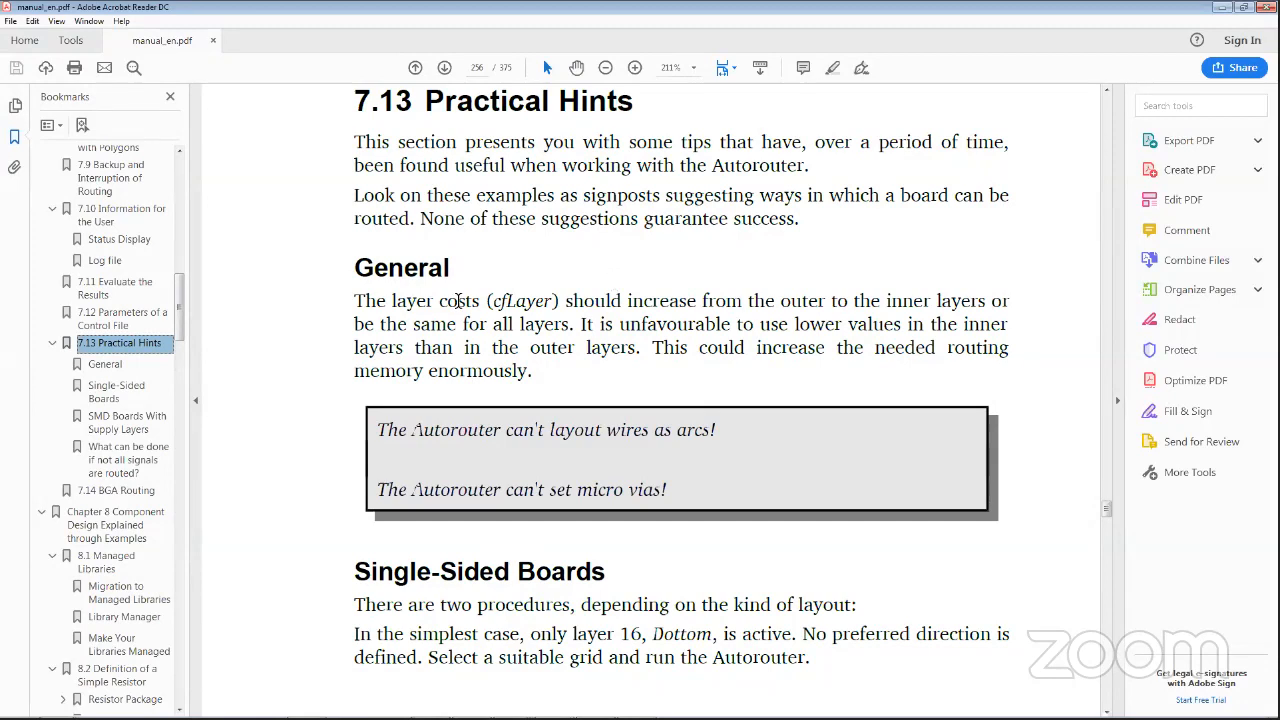
scroll(475, 268, down, 1)
scroll(475, 268, up, 1)
scroll(509, 285, down, 3)
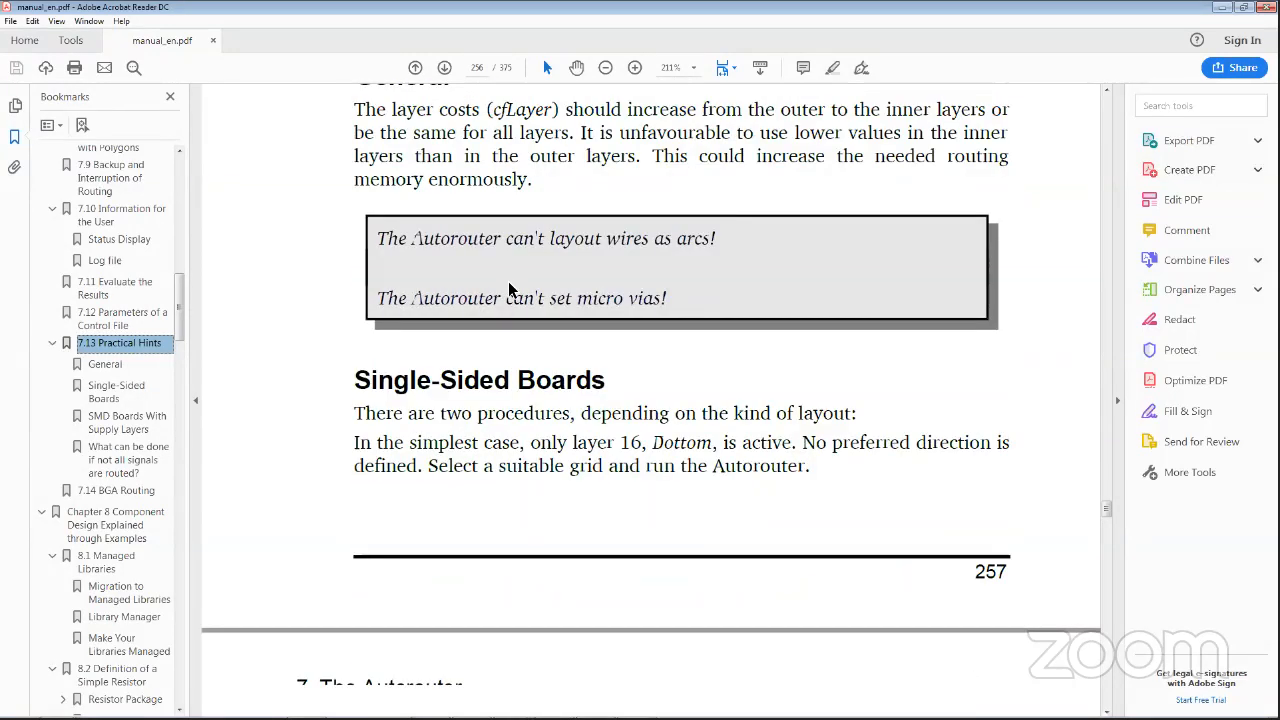
scroll(508, 288, down, 2)
scroll(500, 305, down, 2)
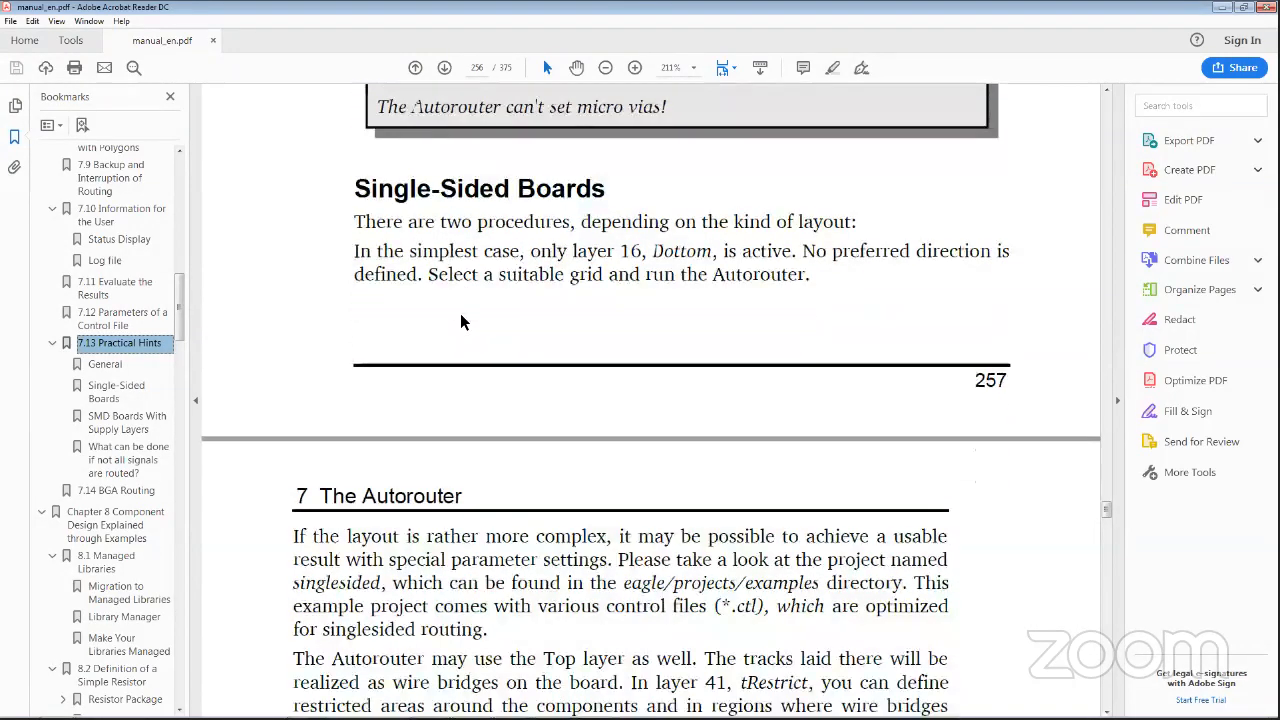
scroll(456, 315, down, 3)
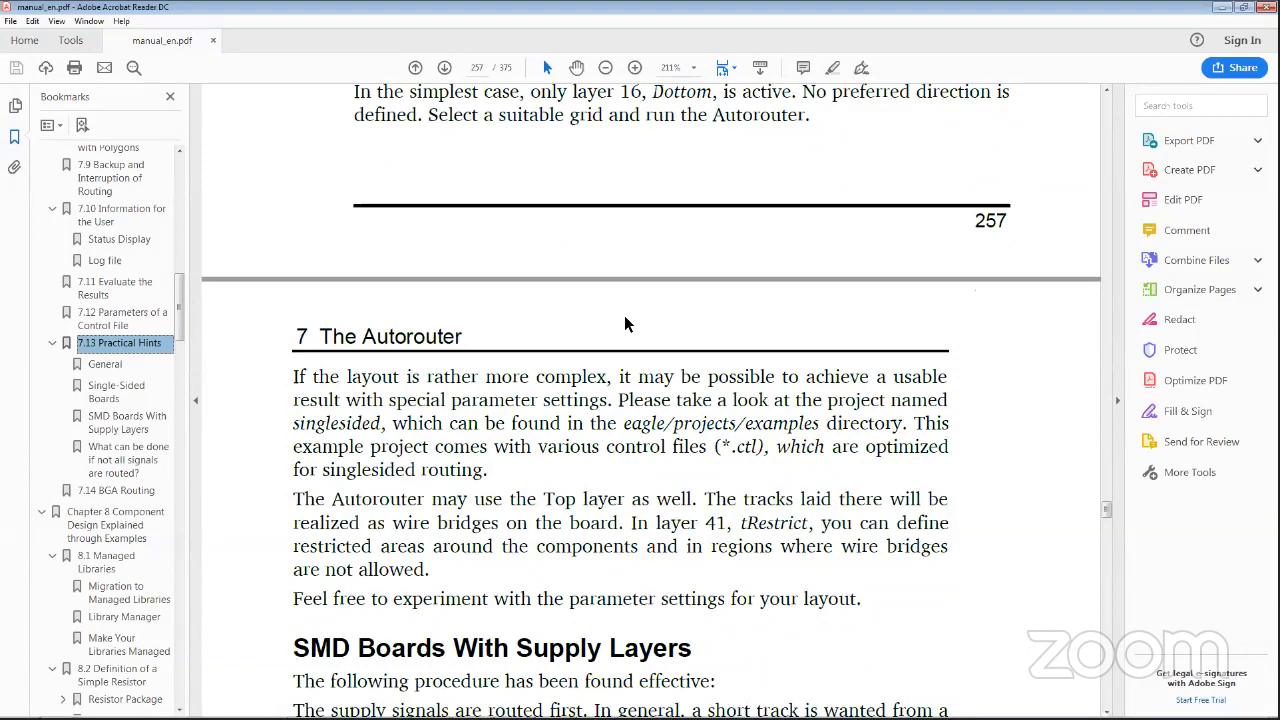
scroll(624, 320, down, 1)
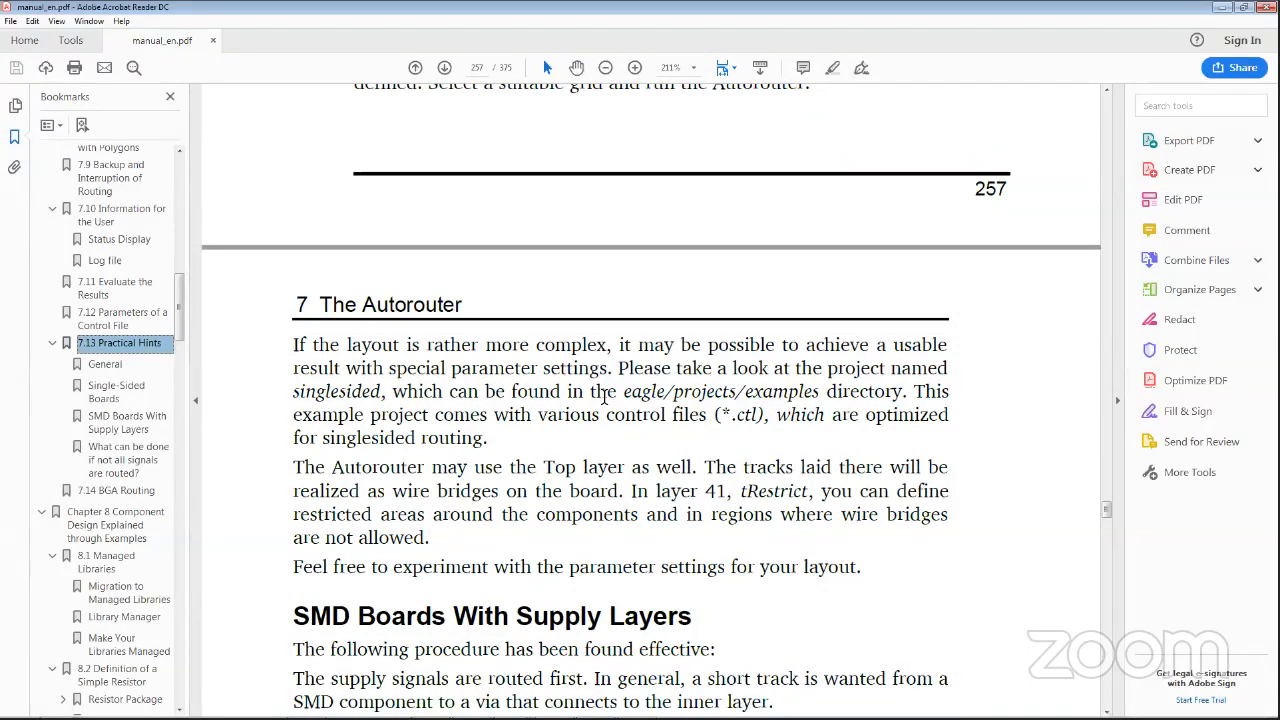
scroll(547, 407, down, 4)
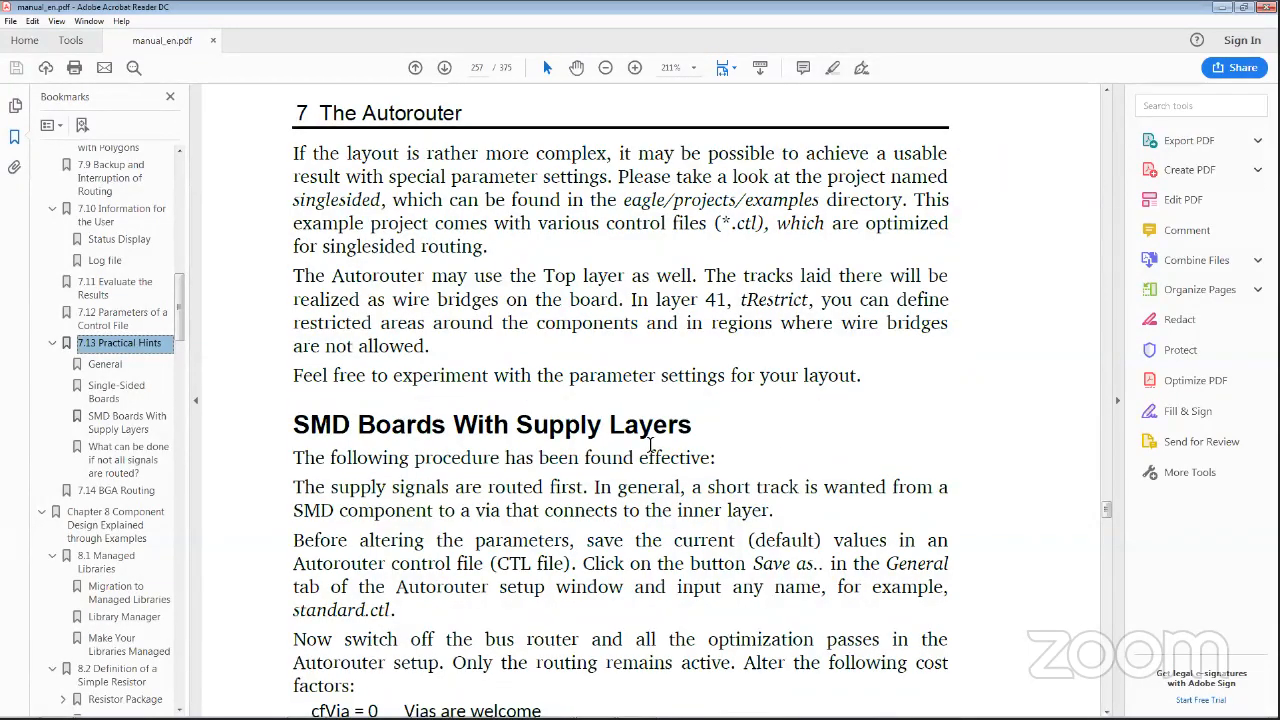
Highlight the SMD Boards With Supply Layers heading and read its procedure and recommended cost factors
scroll(651, 445, down, 3)
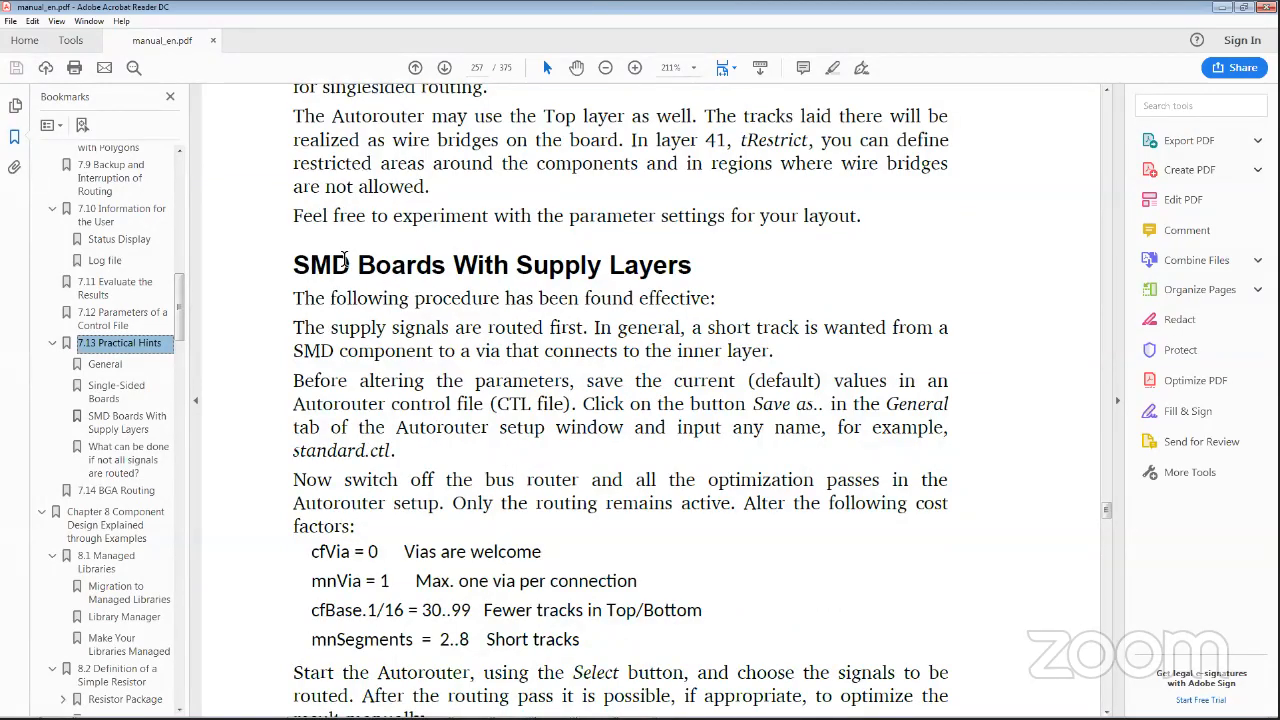
drag(294, 265, 691, 270)
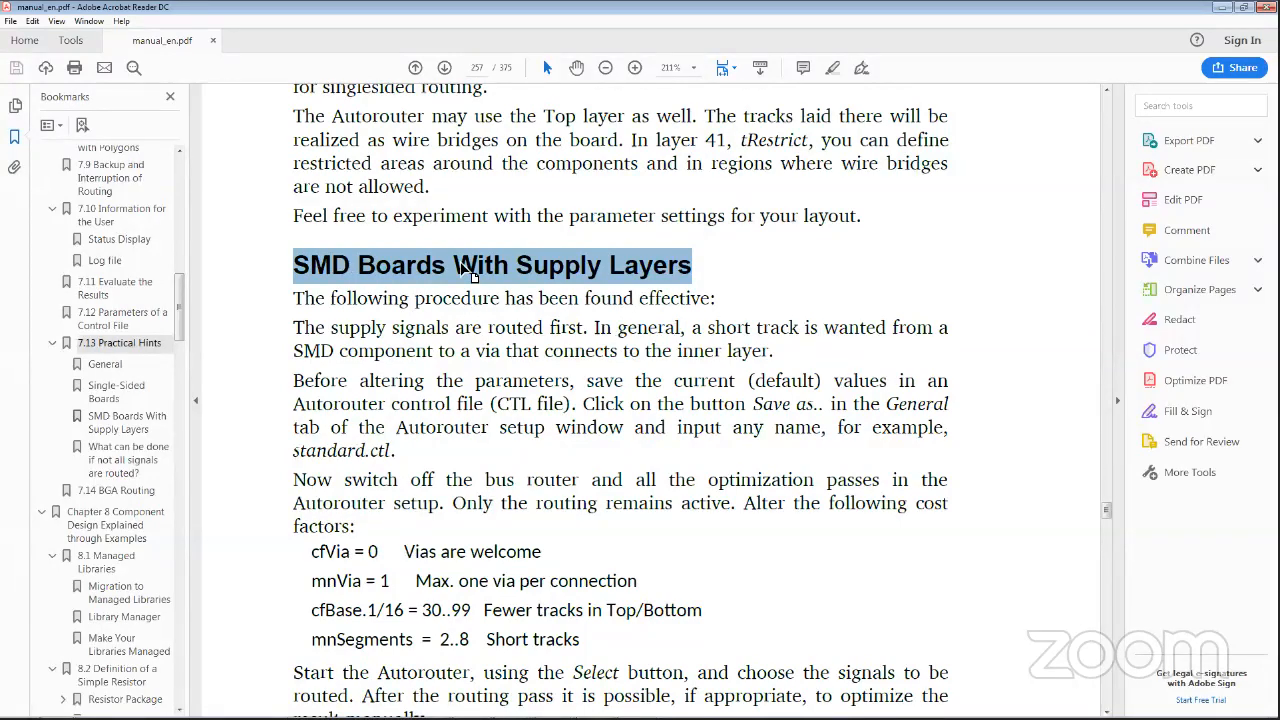
scroll(466, 487, down, 3)
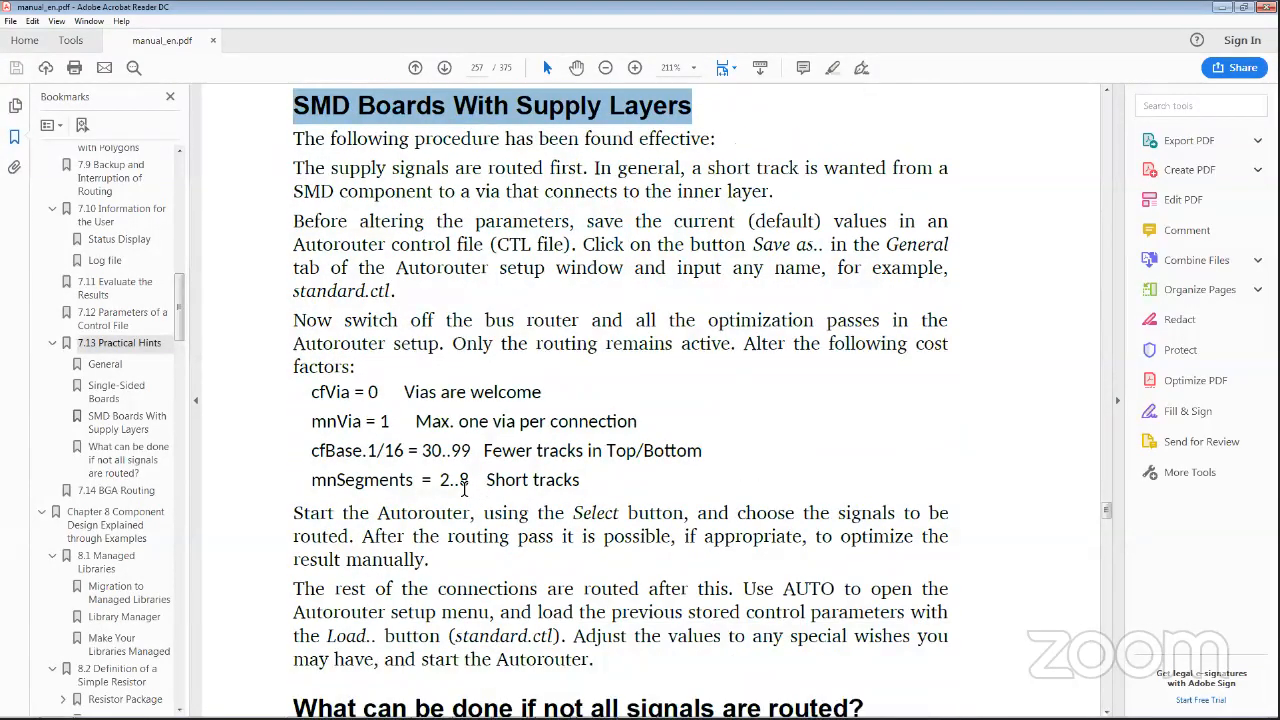
scroll(466, 487, down, 3)
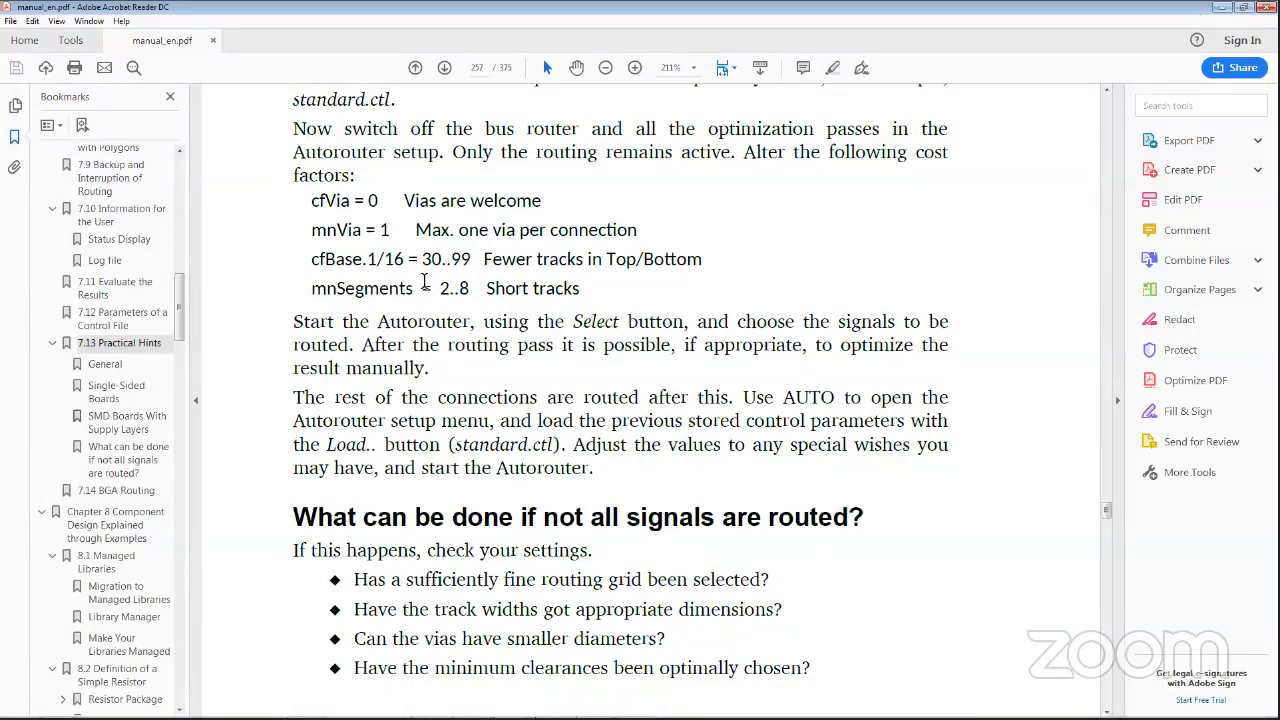
Minimize the manual and the doc folder window to return to the LaunchPad board in EAGLE and view its routing
click(1221, 8)
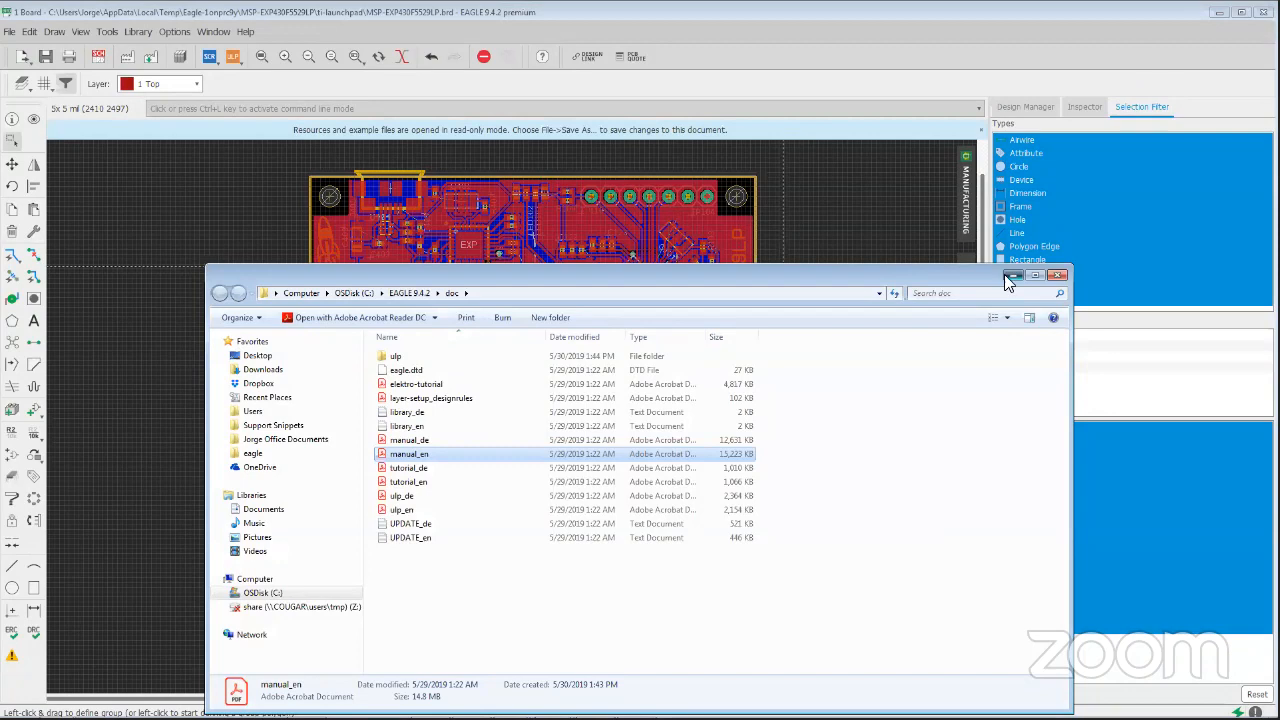
click(1012, 275)
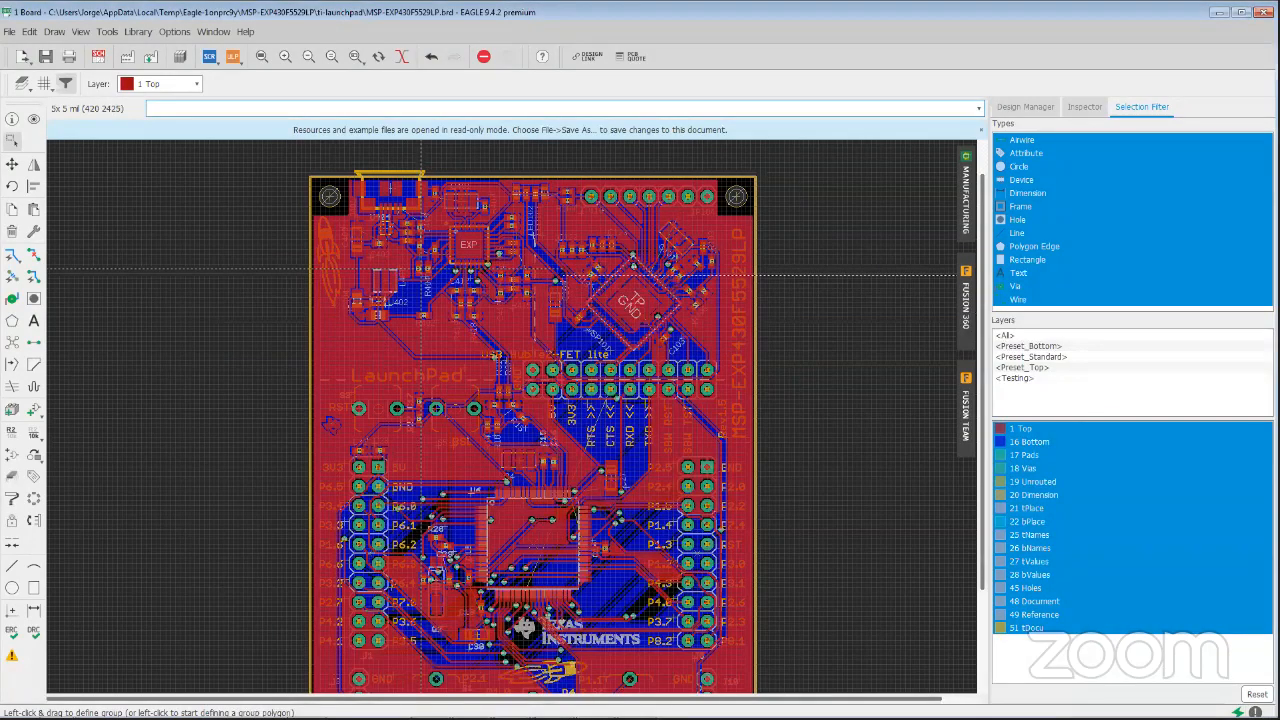
scroll(437, 267, down, 2)
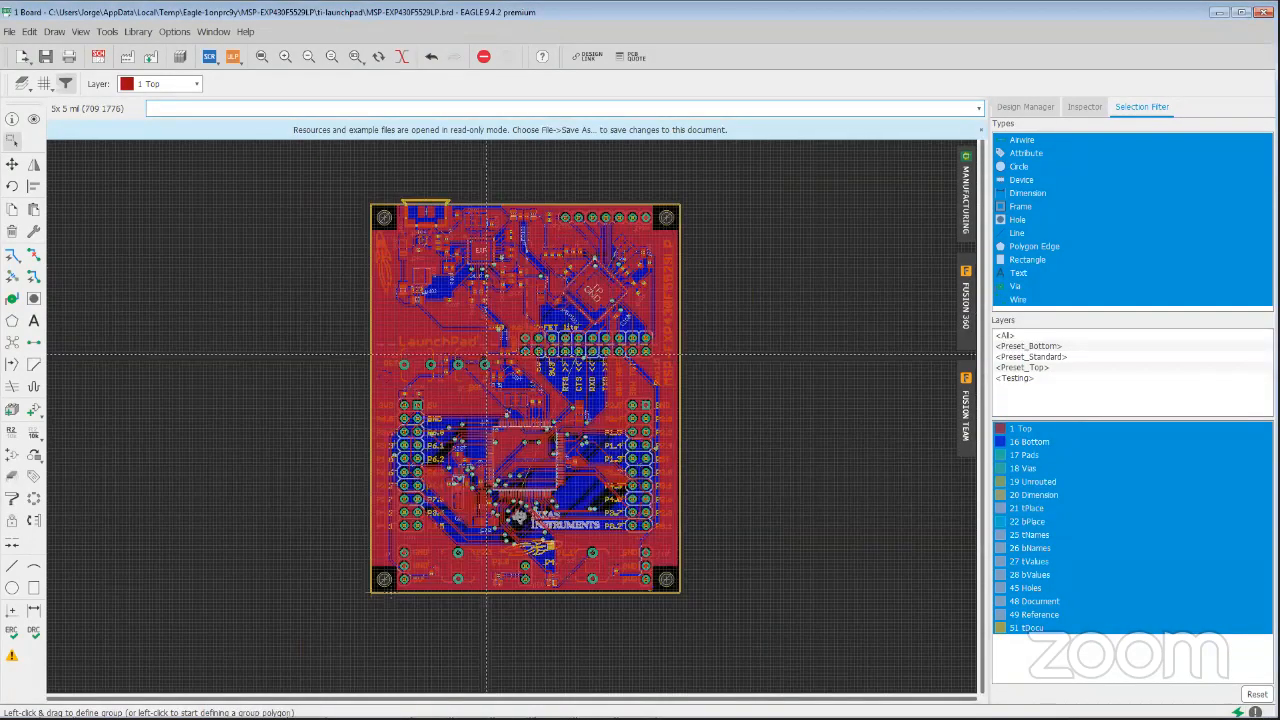
scroll(487, 354, up, 1)
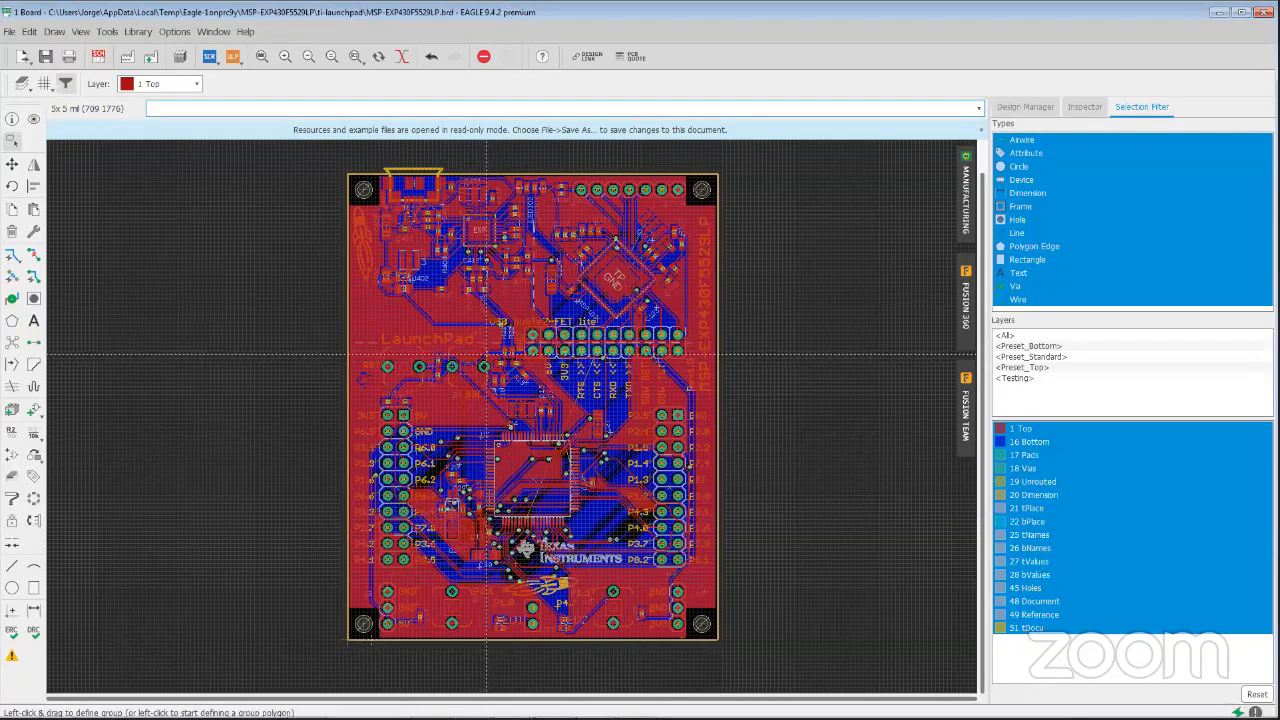
scroll(487, 354, up, 1)
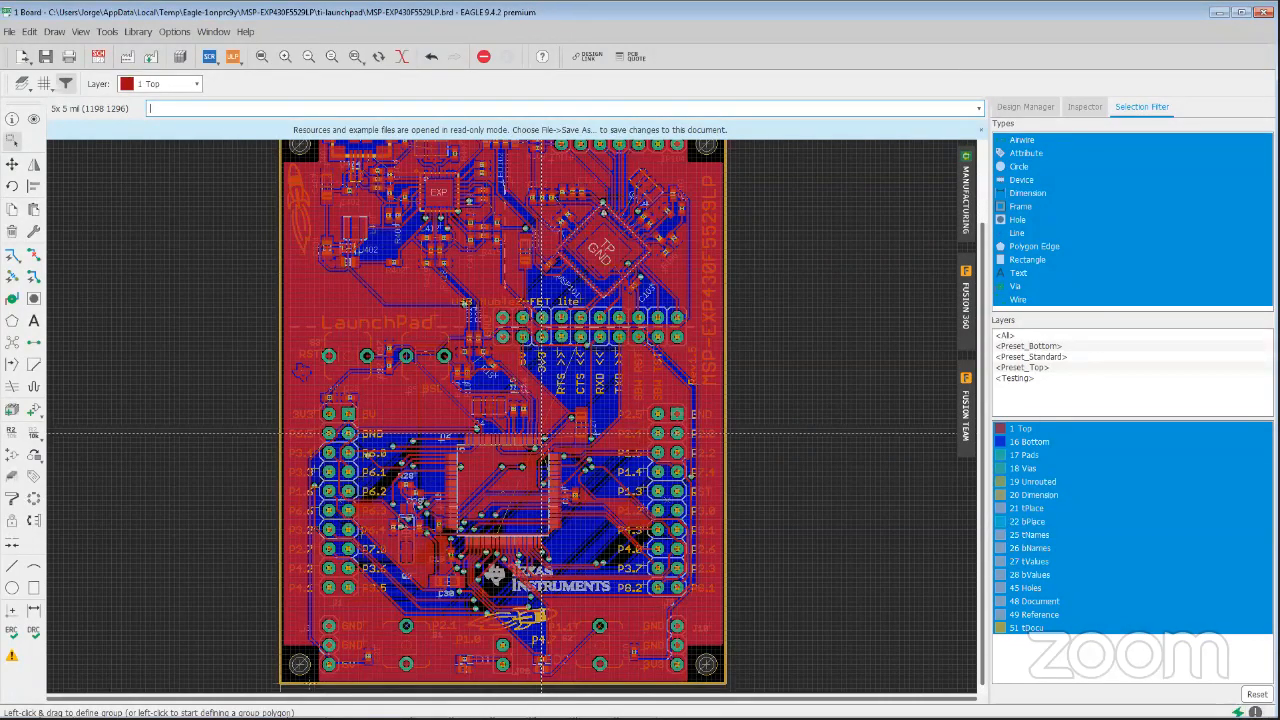
Rip up the calculated polygon fills with ripup @; and remove all routed traces from the board with the ripup command
text(npup @;)
key(Return)
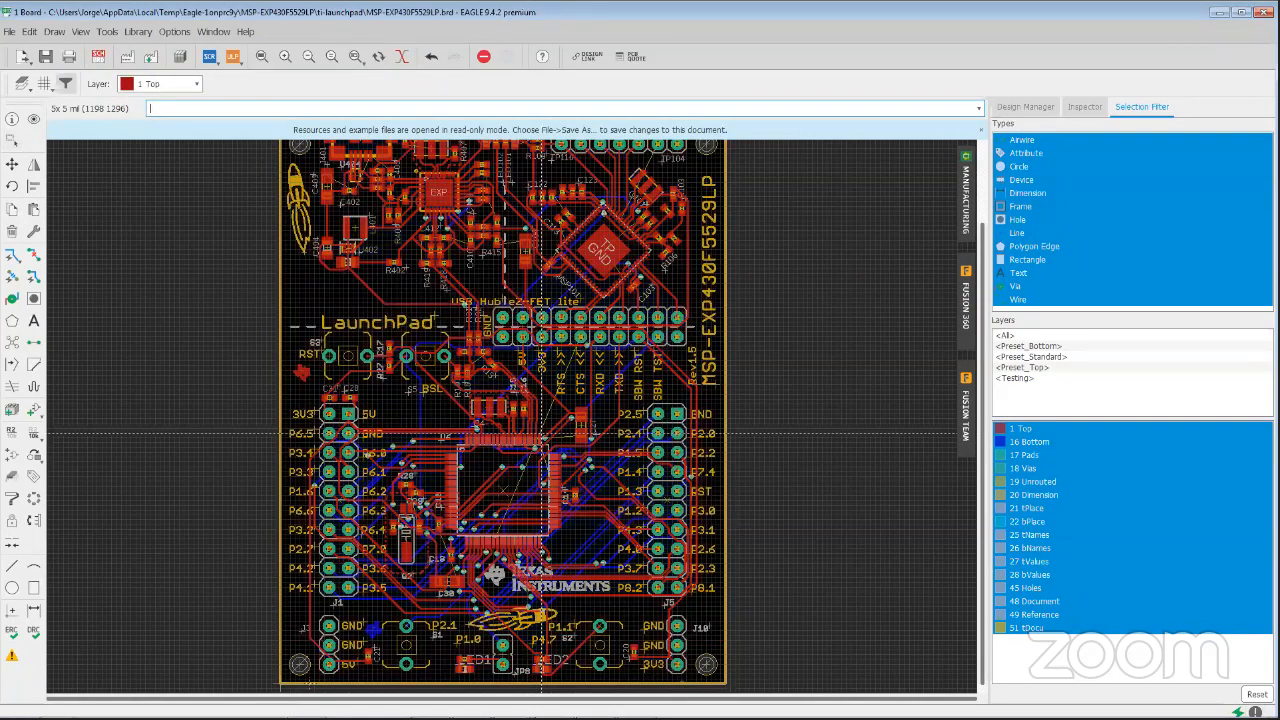
click(14, 280)
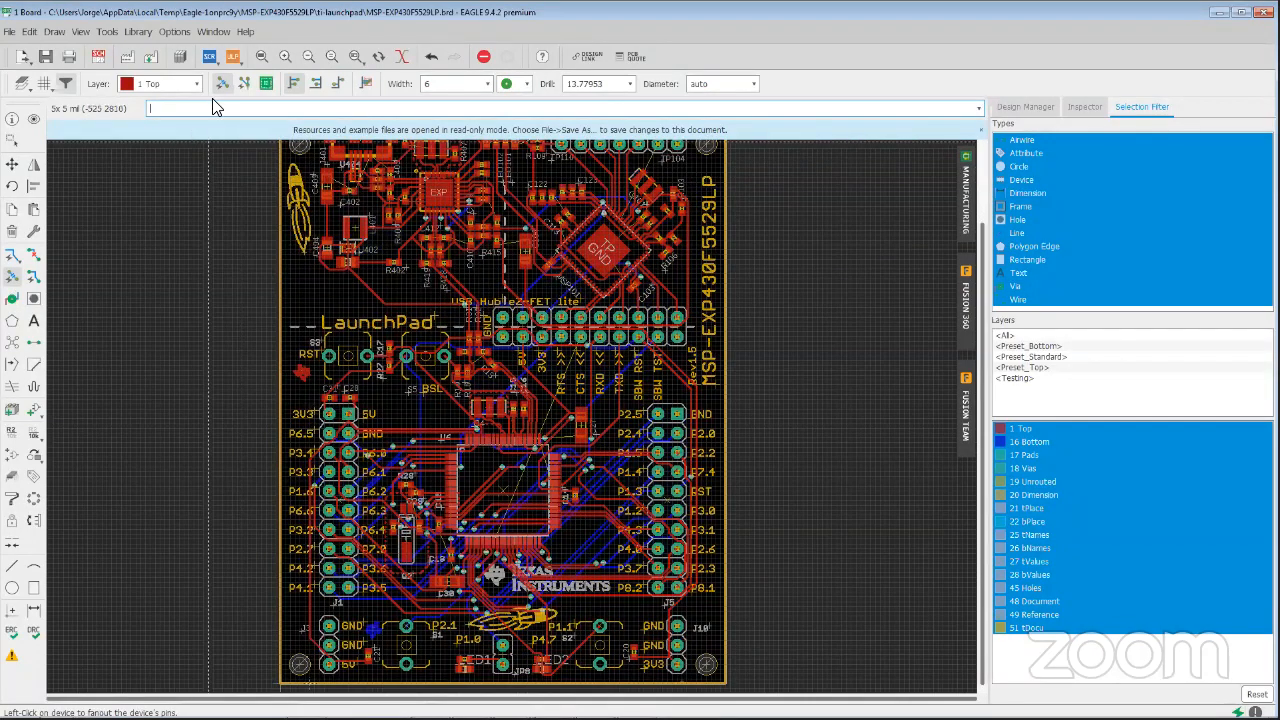
text(ripup)
key(Return)
key(Return)
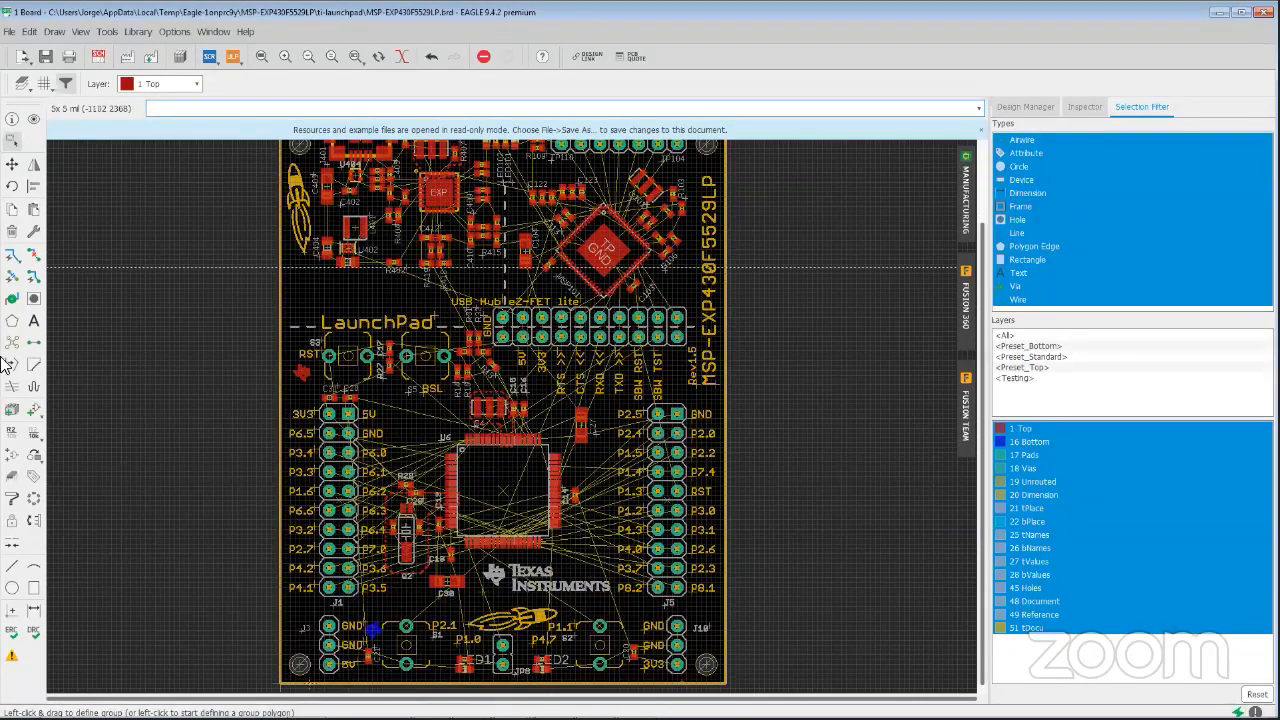
Bring up the device Fanout options, including the BGA Autorouter, and close the LaunchPad board without saving its changes
click(12, 276)
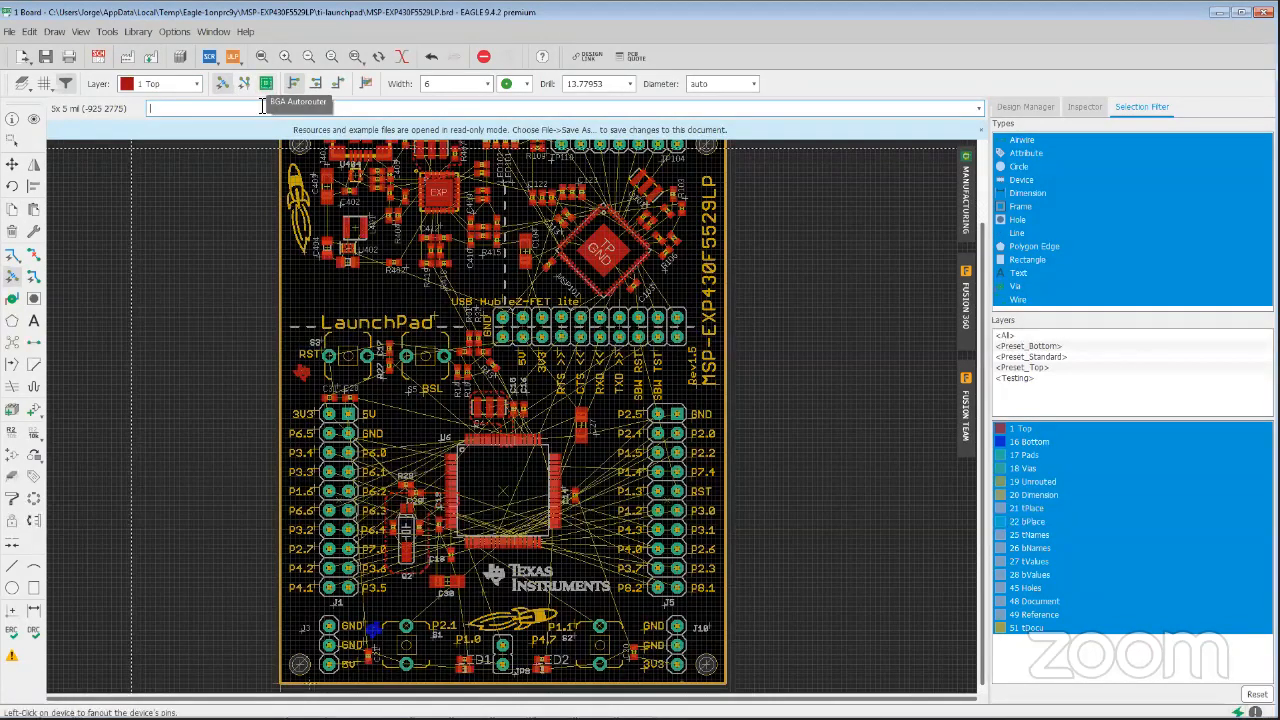
click(293, 83)
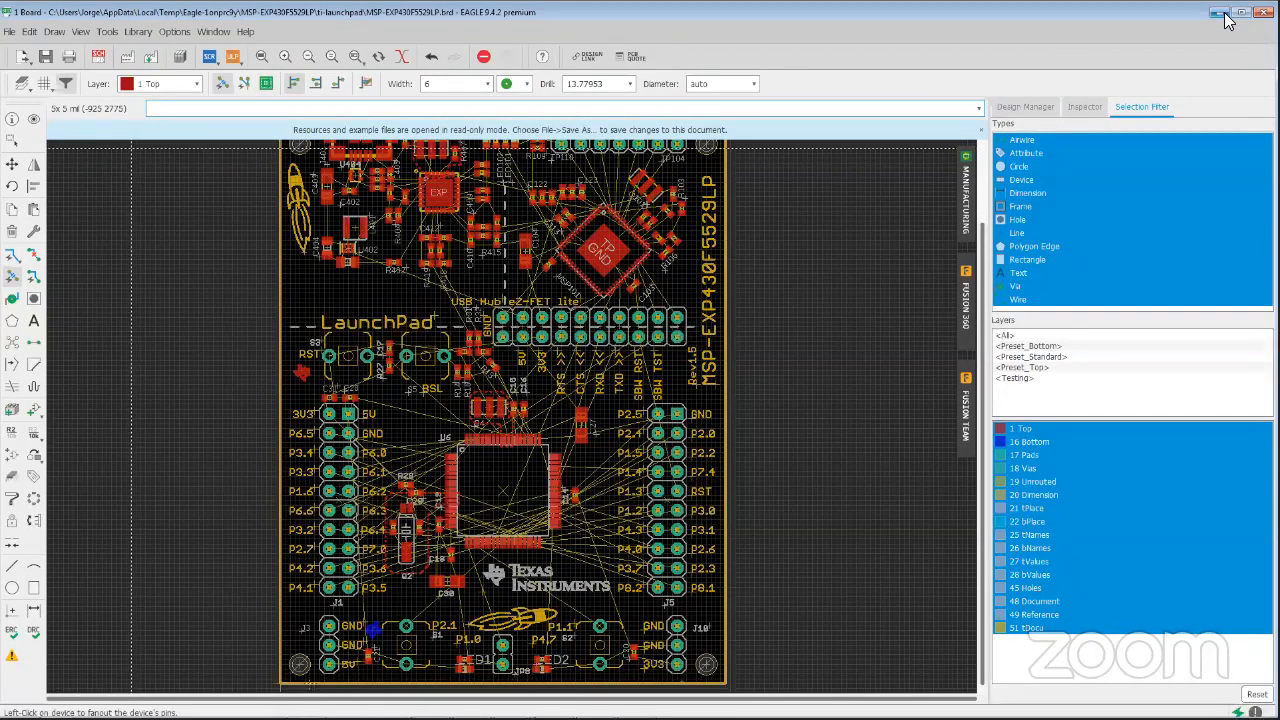
key(alt+F4)
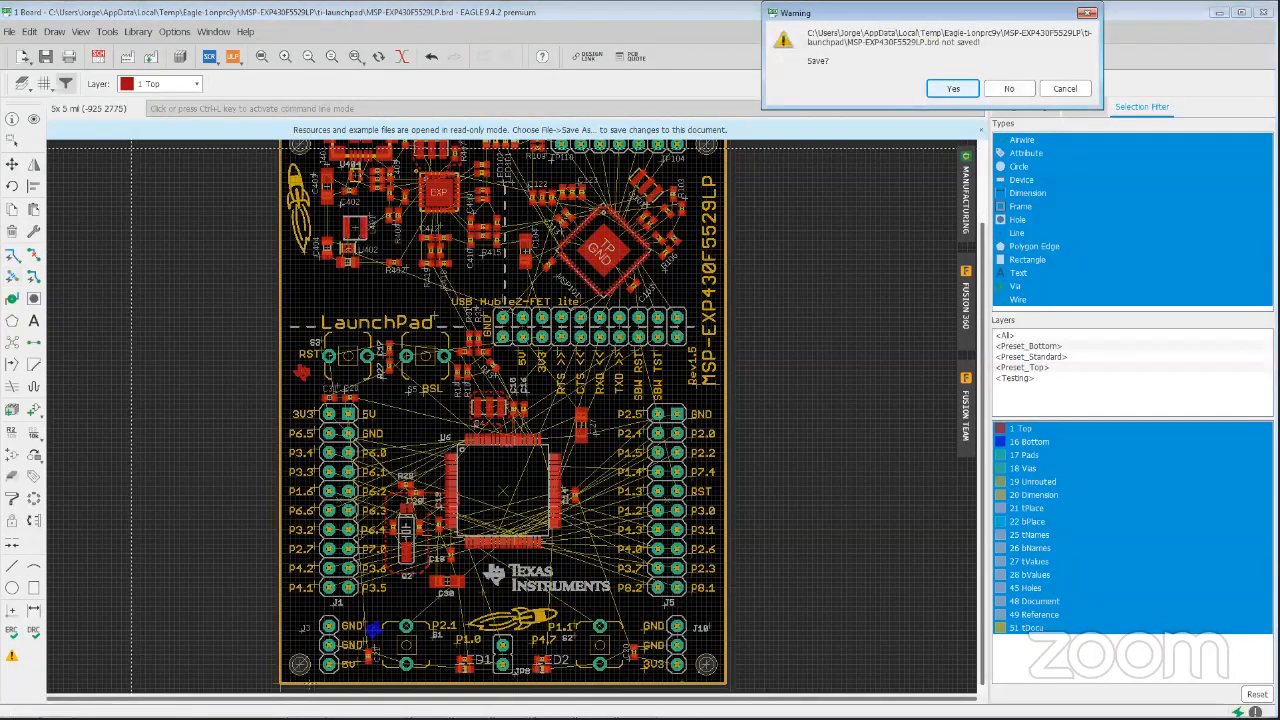
click(1012, 89)
Open bga_example.brd from the bga folder of the example projects and accept the annotation warning
click(33, 294)
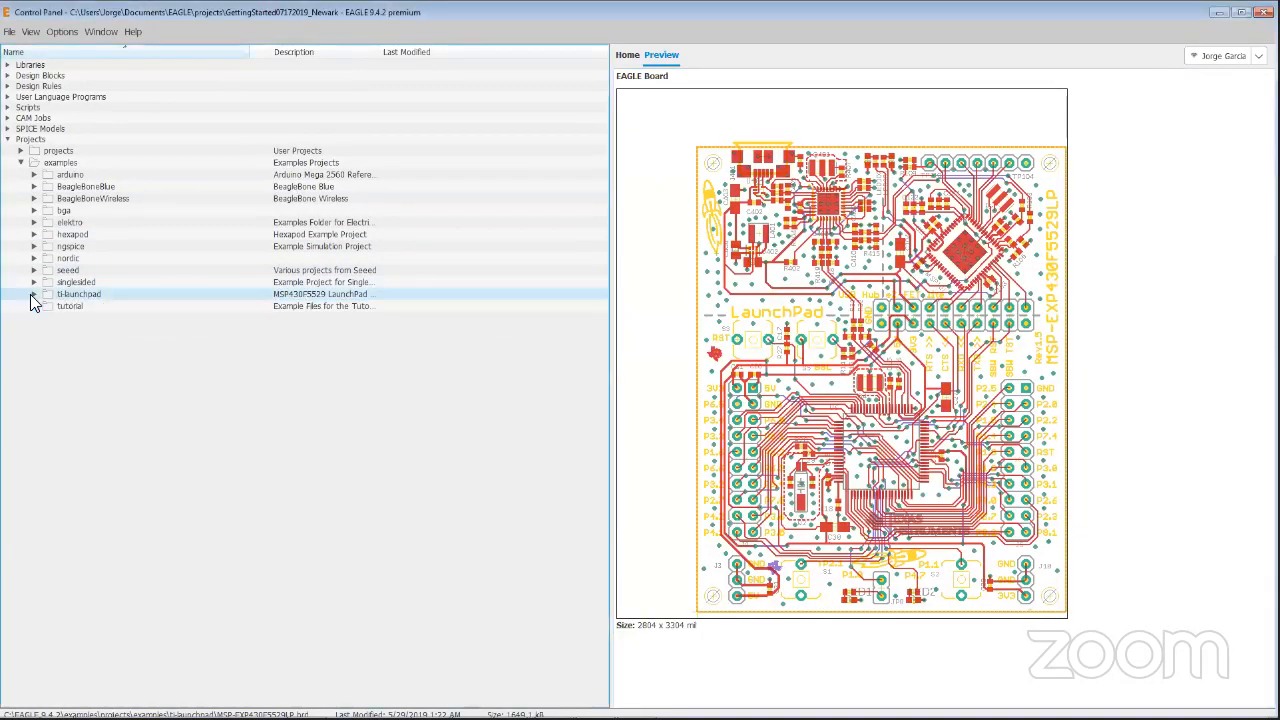
double_click(55, 210)
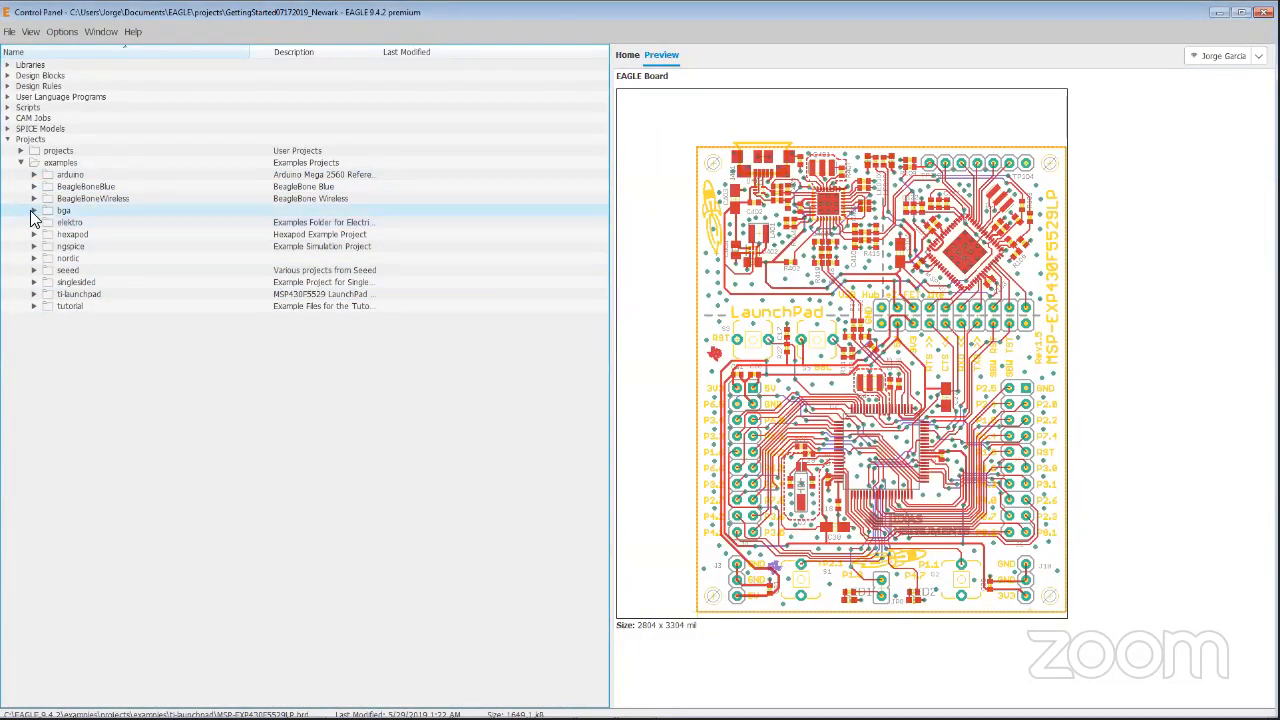
click(94, 221)
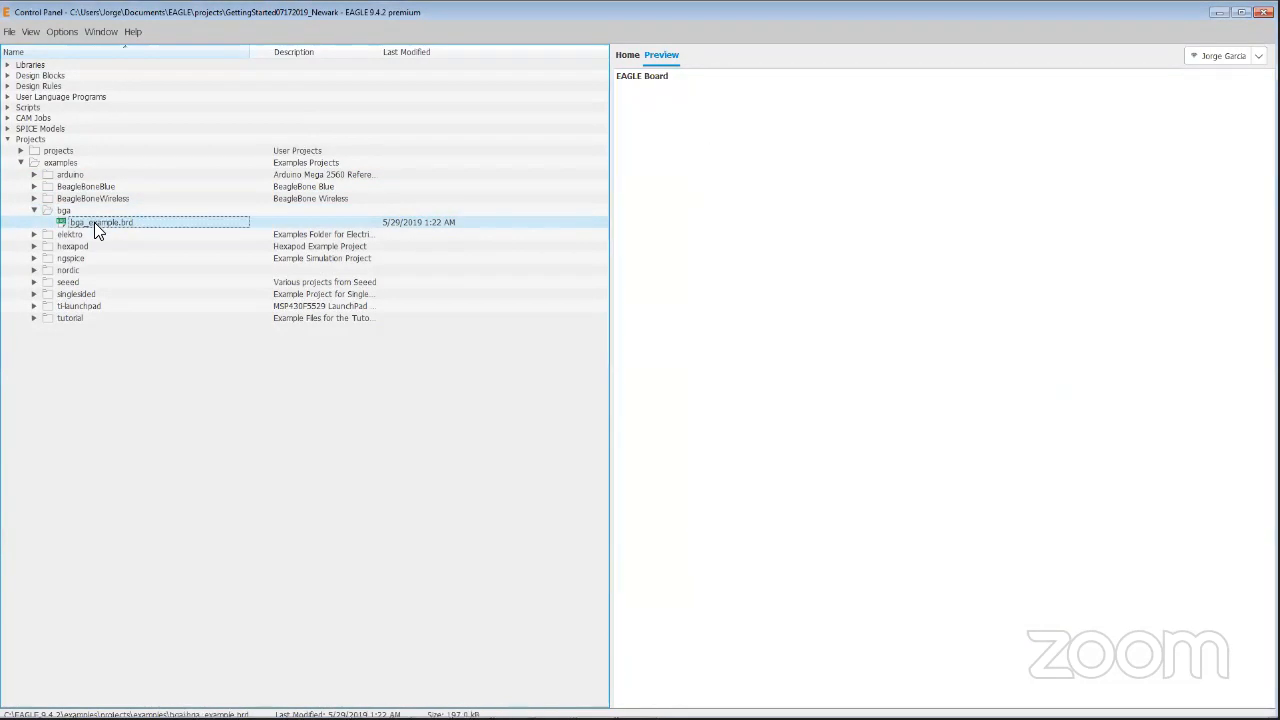
double_click(94, 222)
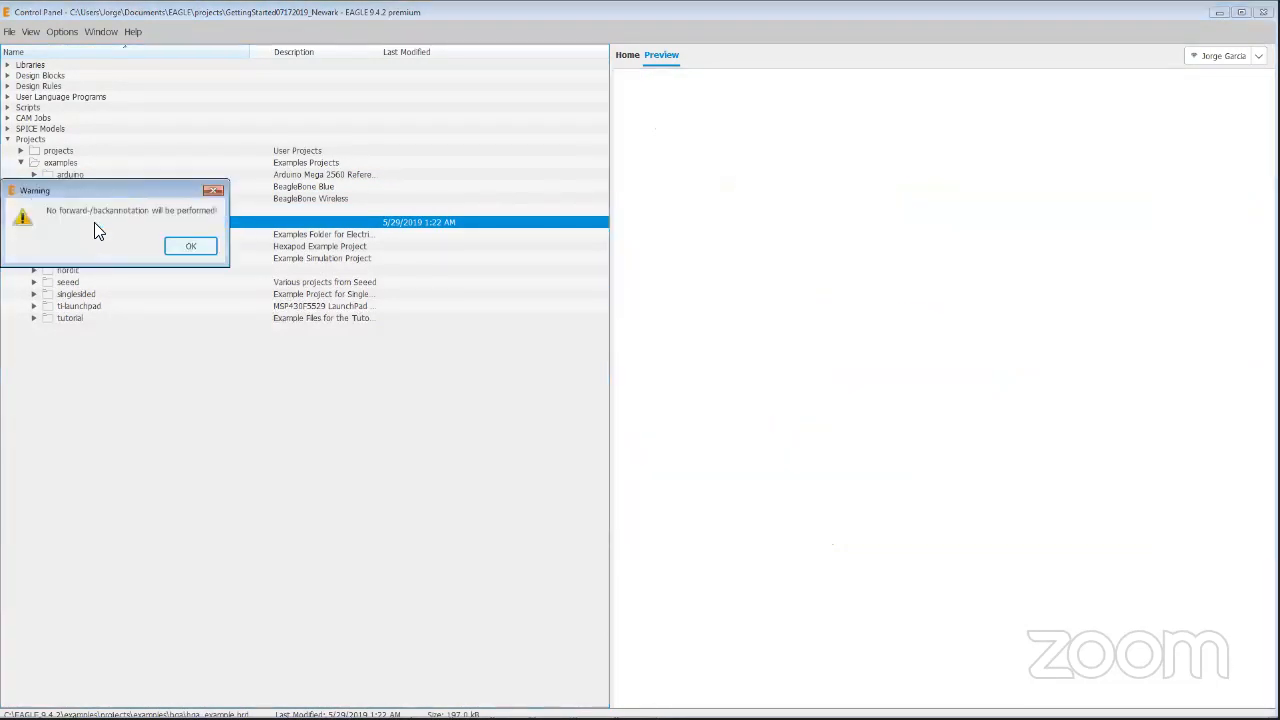
click(190, 246)
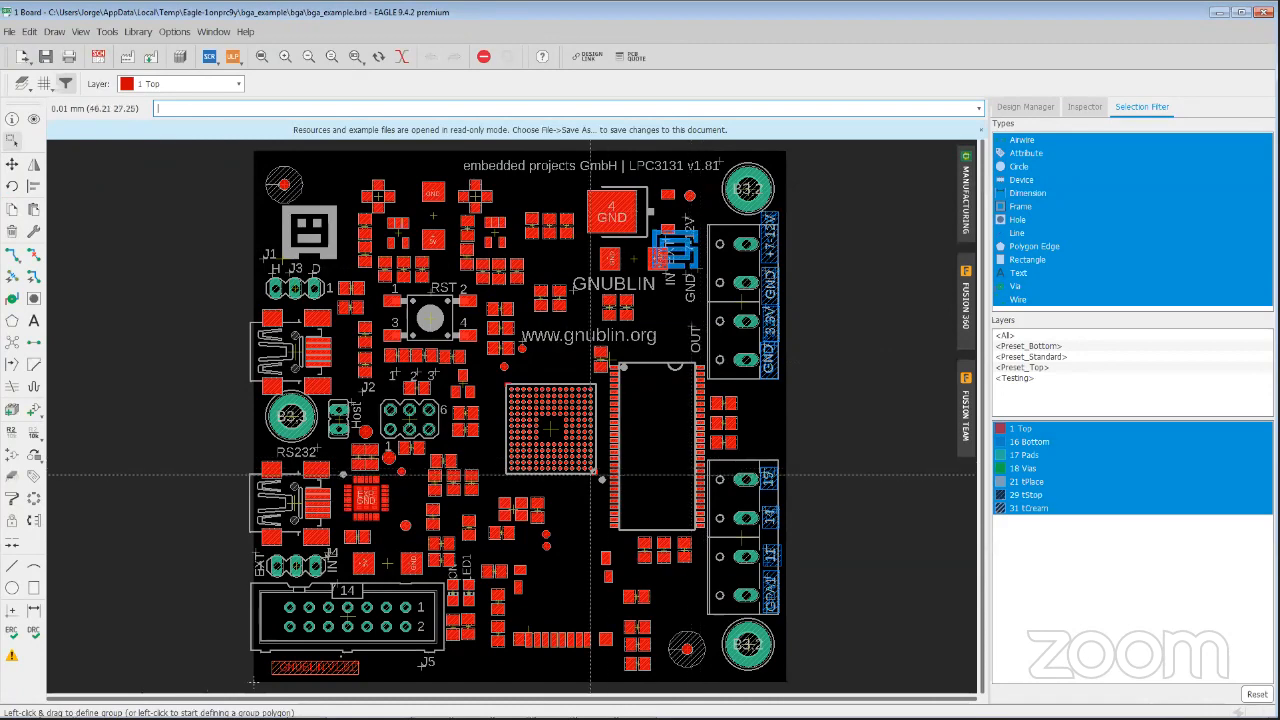
Turn on the Unrouted layer so the airwires around the BGA are displayed
scroll(600, 470, up, 4)
scroll(296, 358, down, 1)
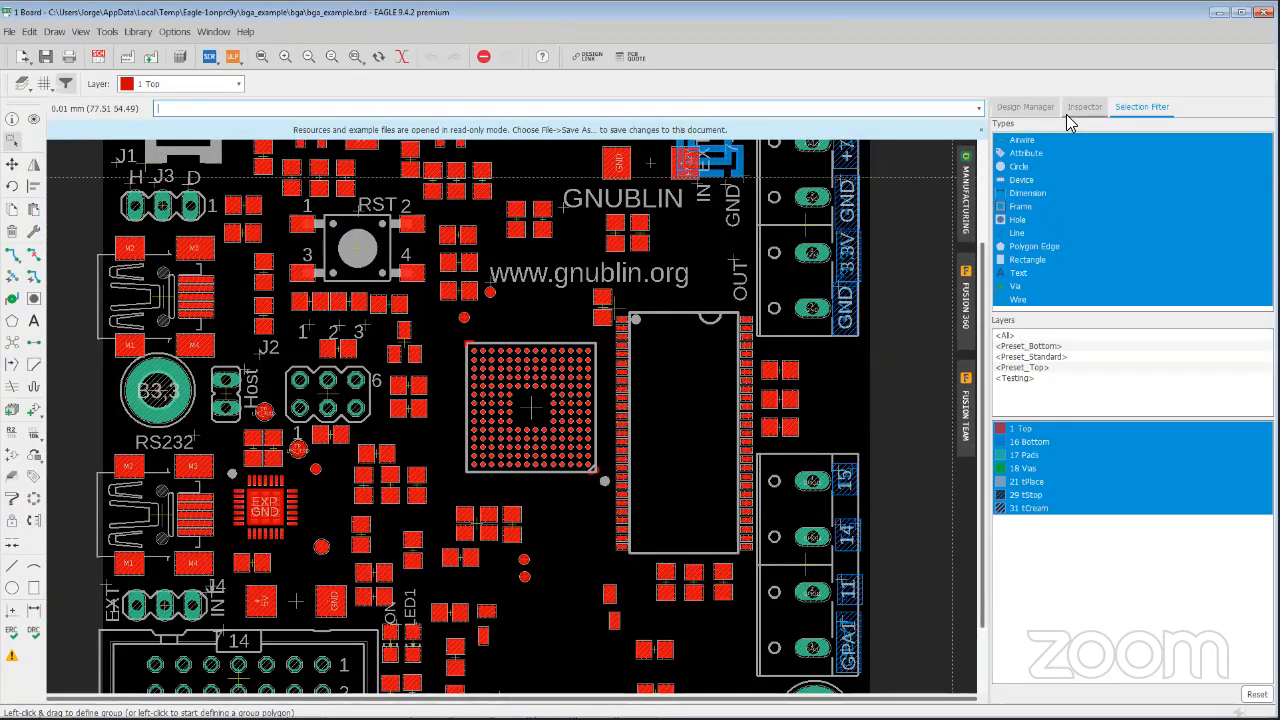
click(22, 86)
click(27, 173)
click(27, 173)
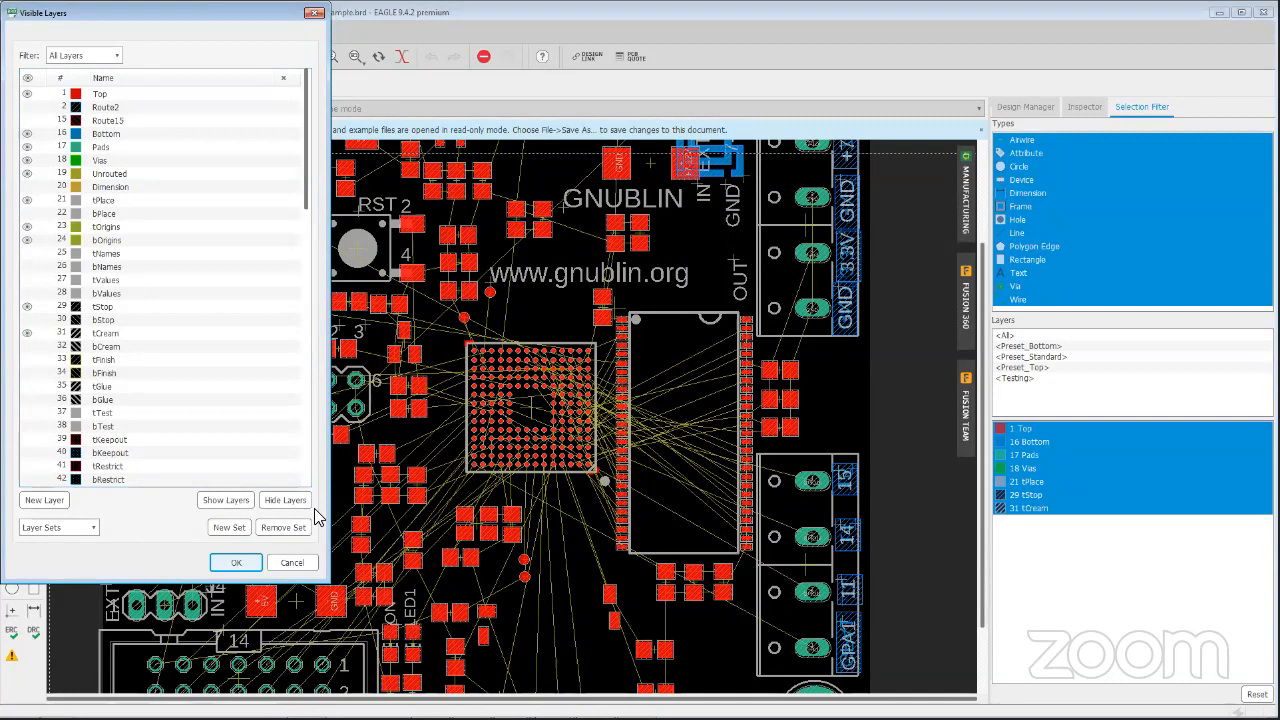
key(Return)
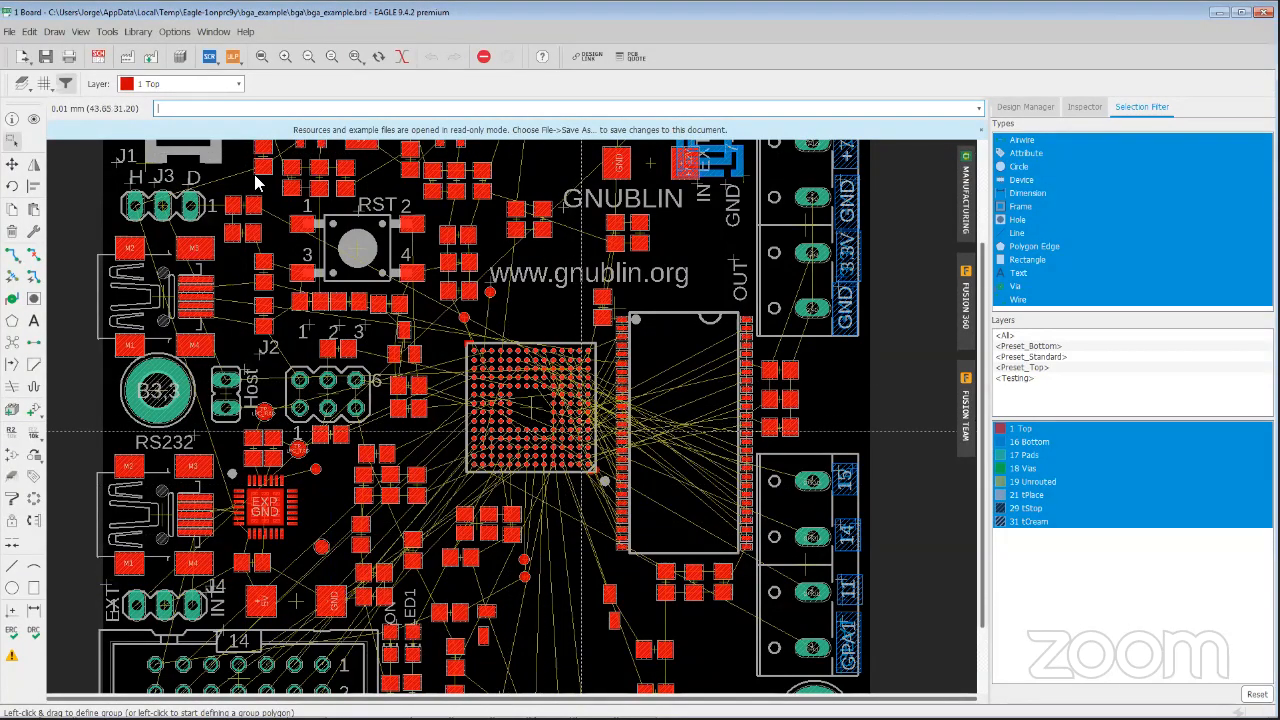
View the BGA Autorouter settings, close them, and fan out the pins of the BGA device with the device Fanout
scroll(581, 431, up, 1)
click(11, 276)
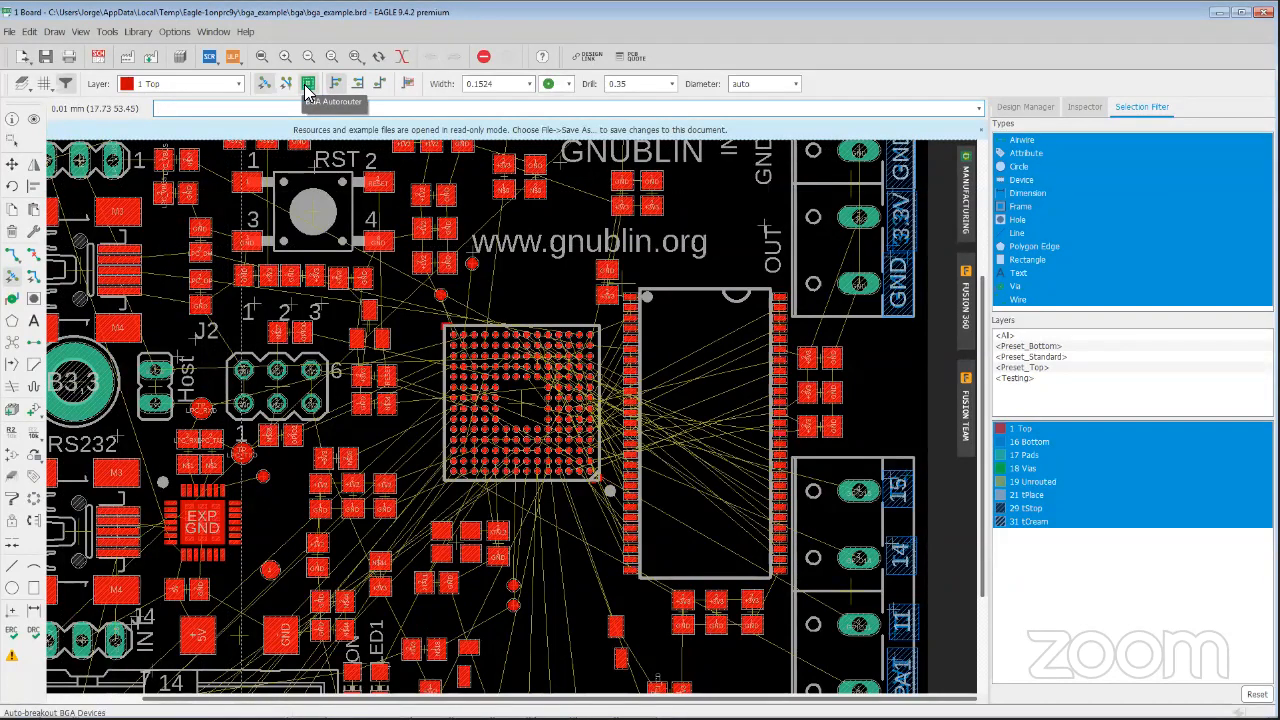
click(308, 85)
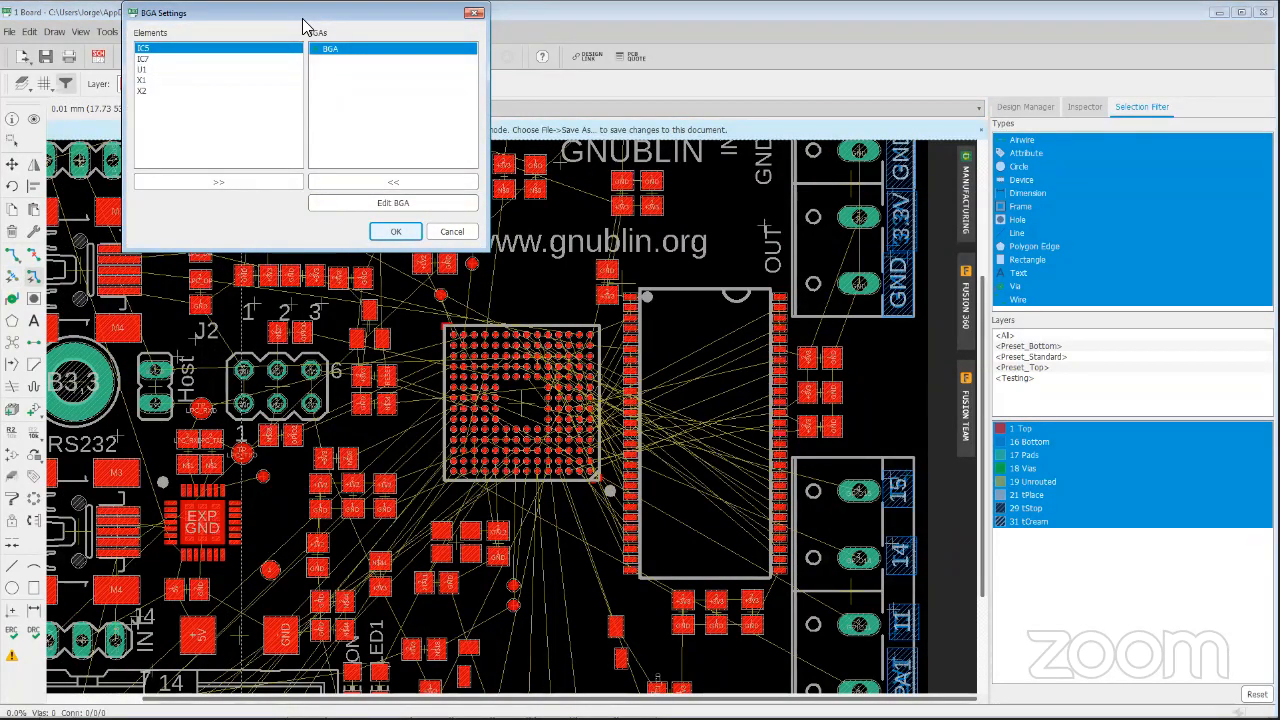
drag(302, 18, 218, 94)
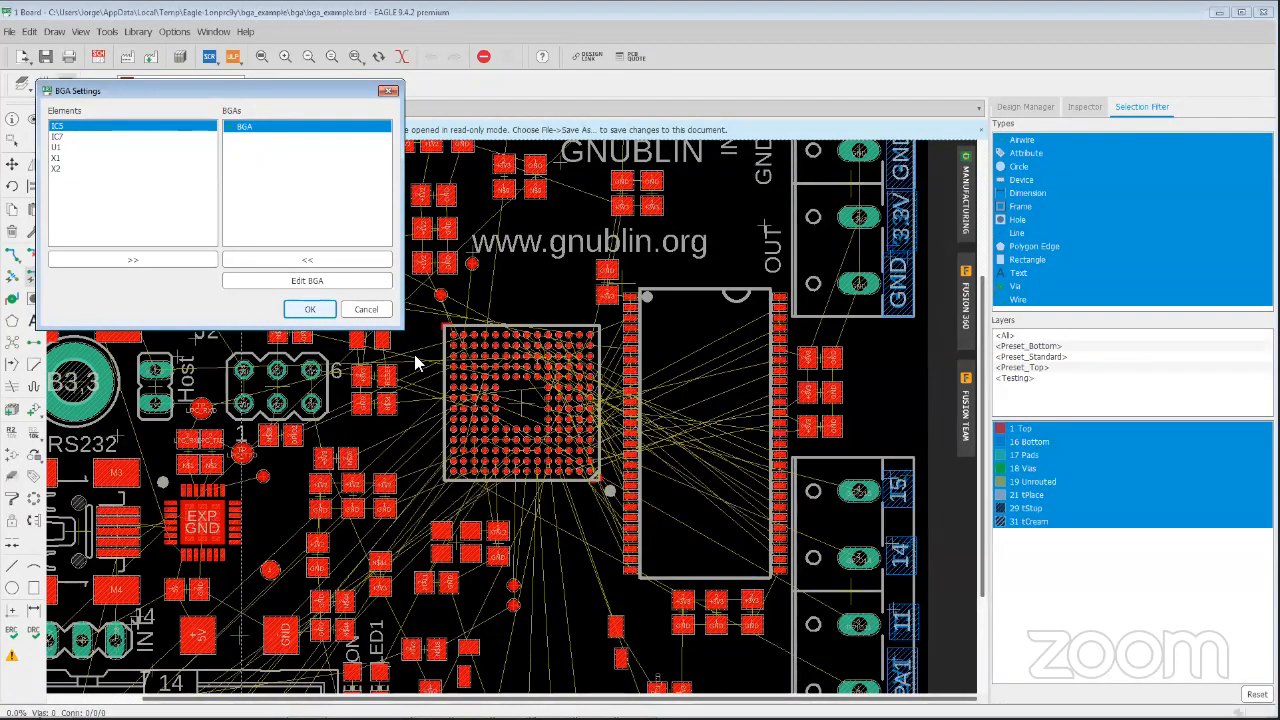
click(310, 309)
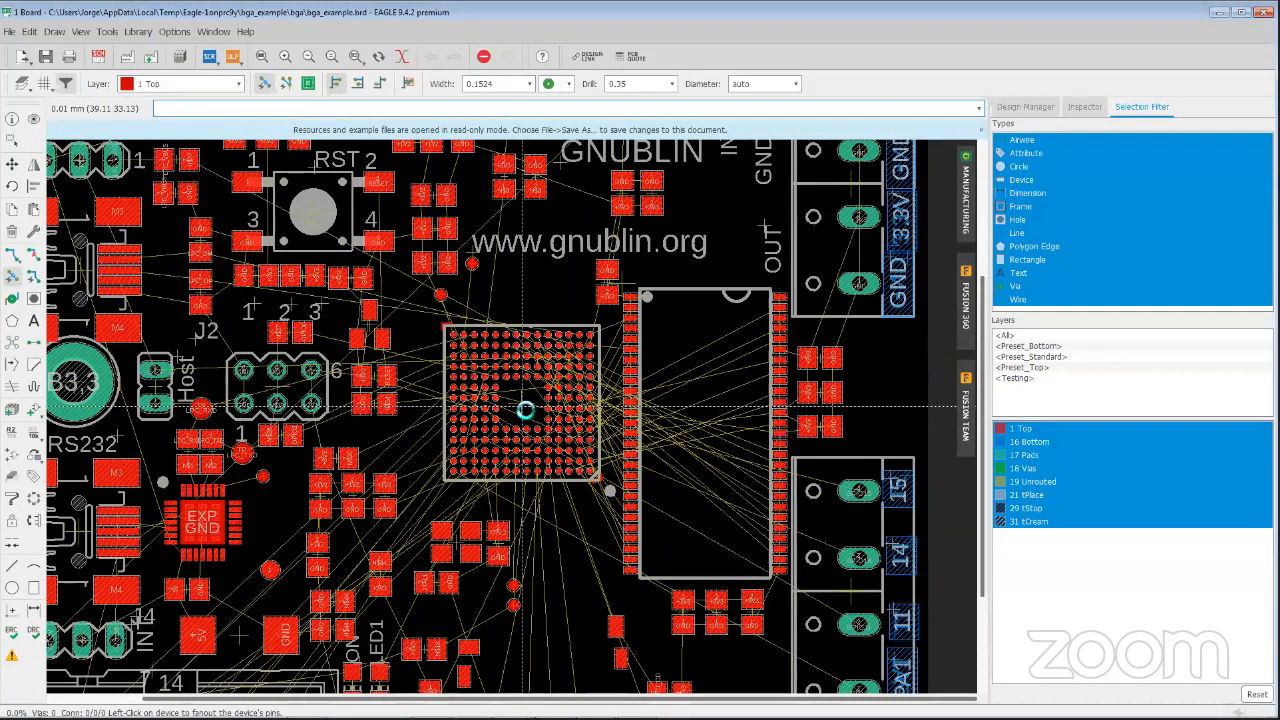
click(525, 410)
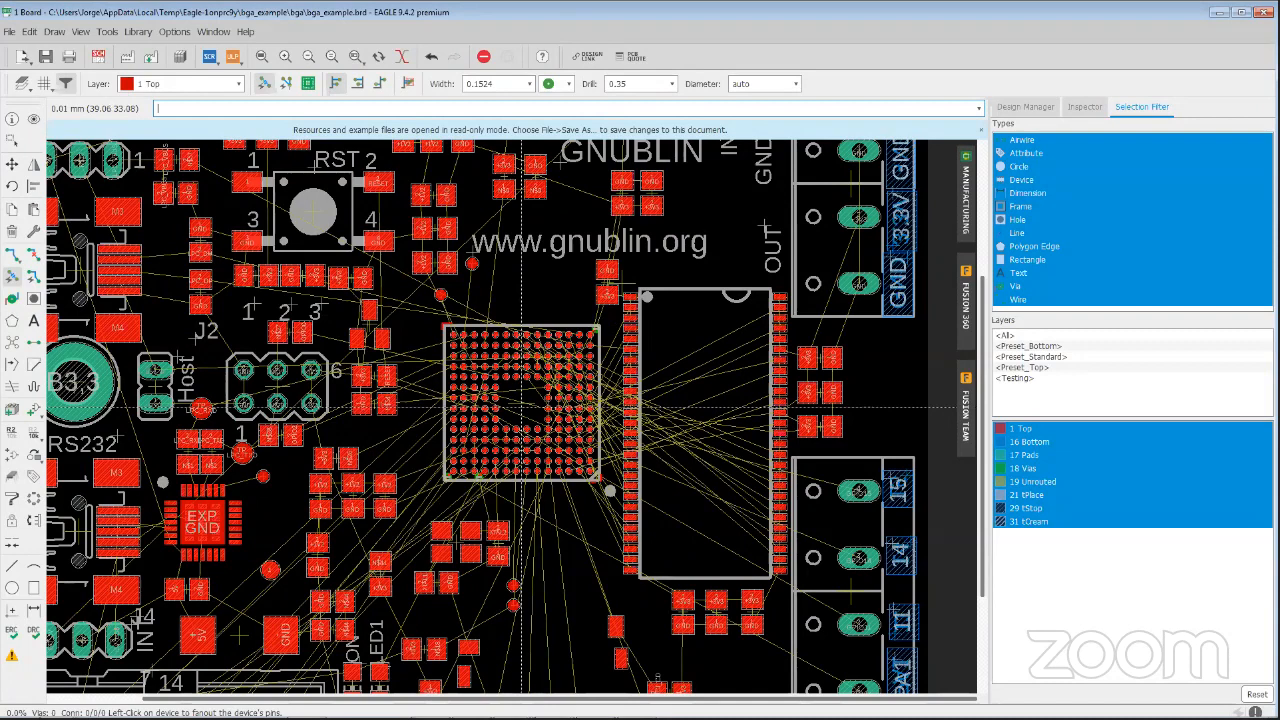
key(Escape)
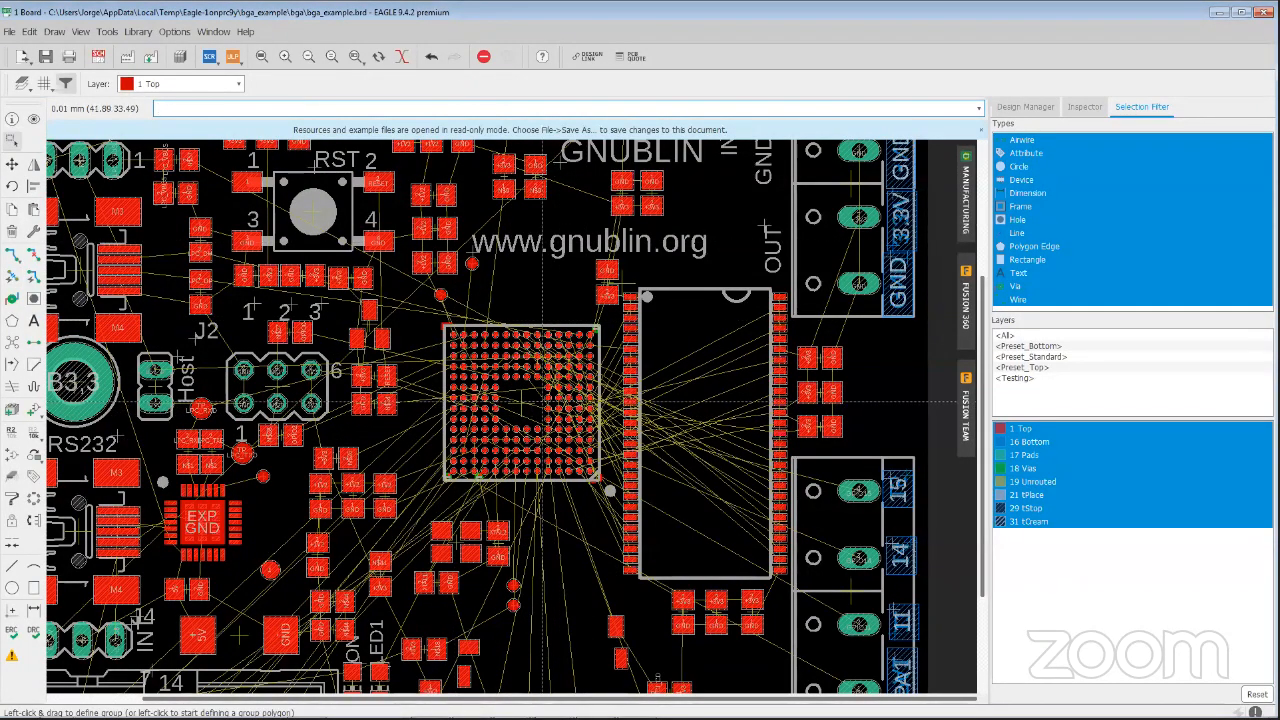
Select the BGA device and show its properties and attributes in the Inspector
click(519, 404)
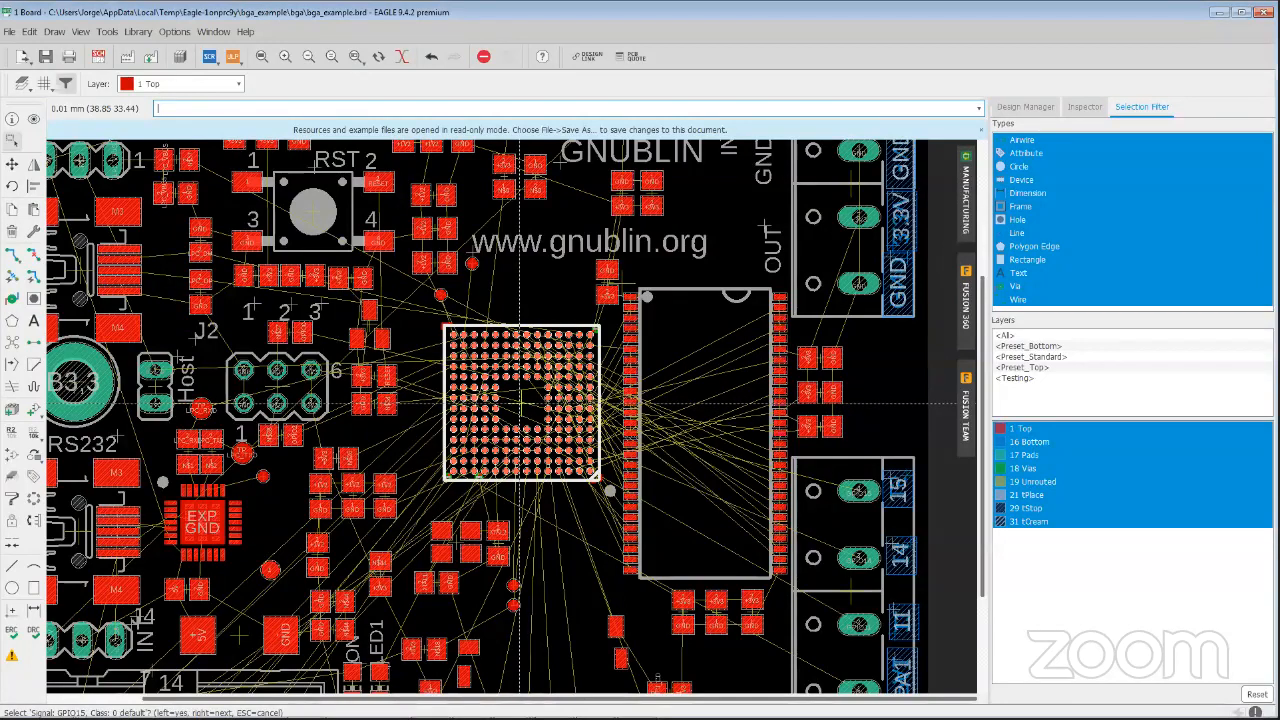
click(1085, 110)
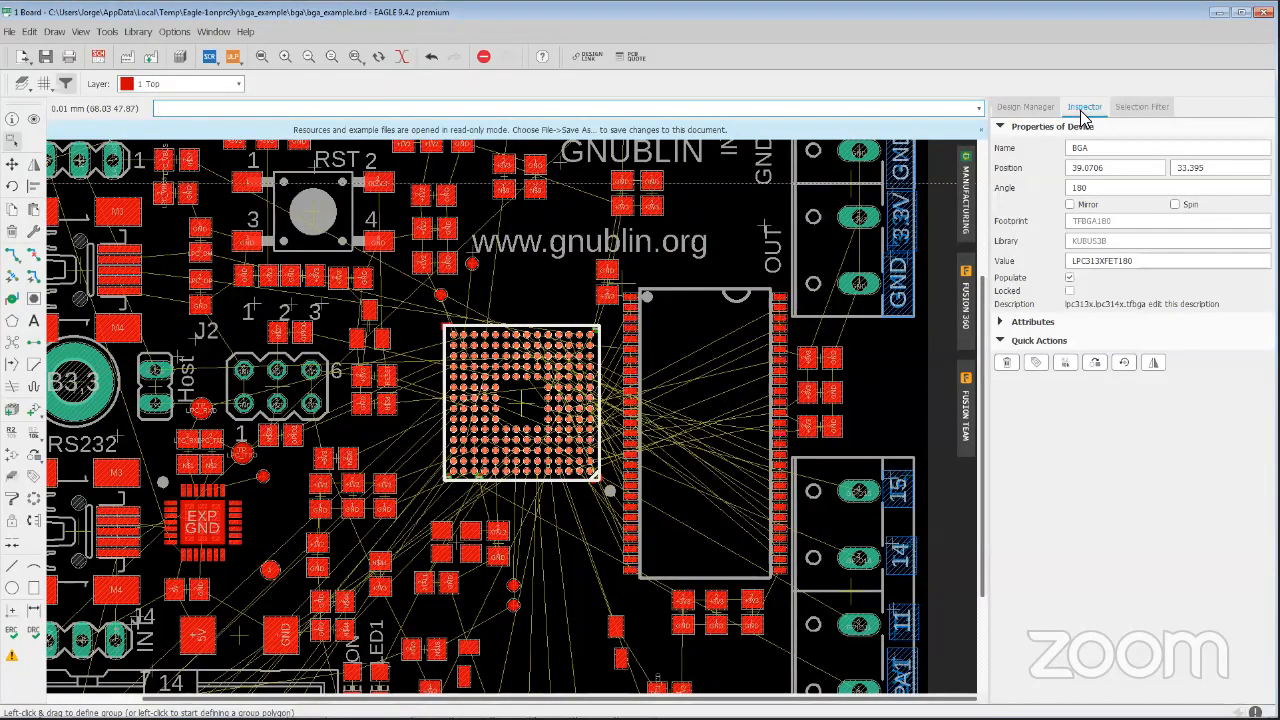
click(1000, 322)
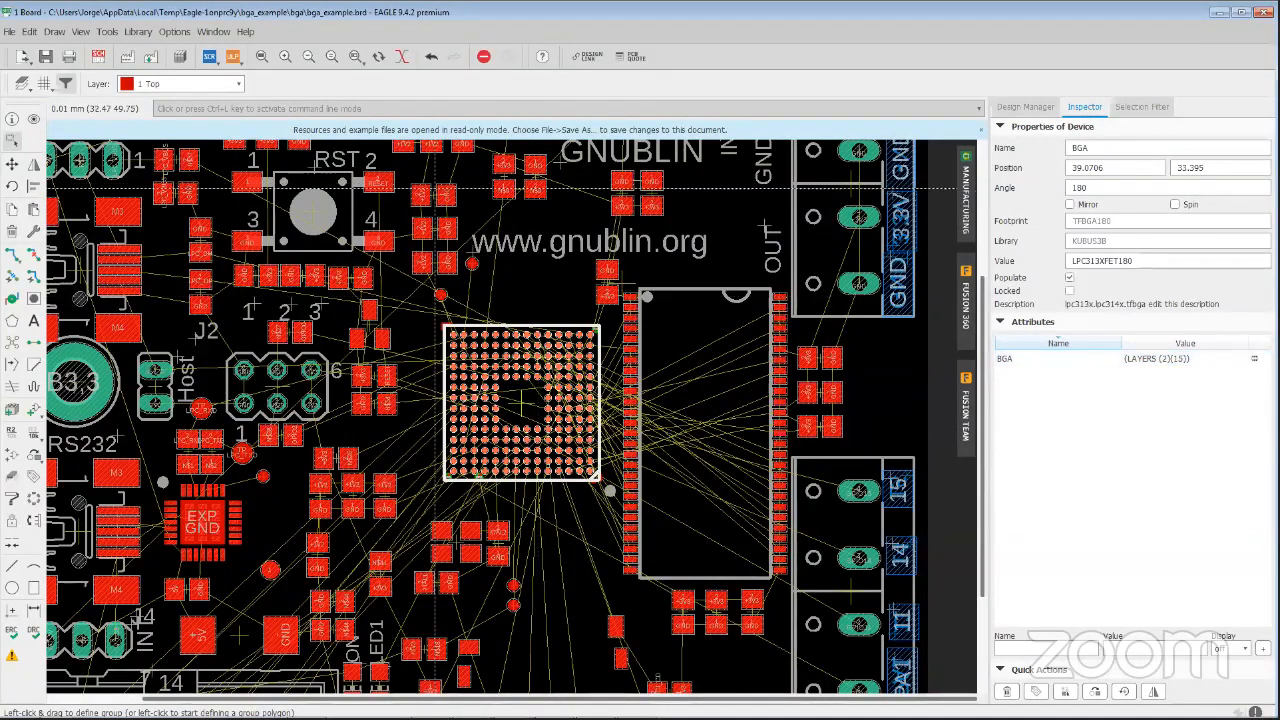
Run the BGA Autorouter on the BGA device with micro vias enabled and signals on layers 1 and 16, and load the computed variant
click(11, 277)
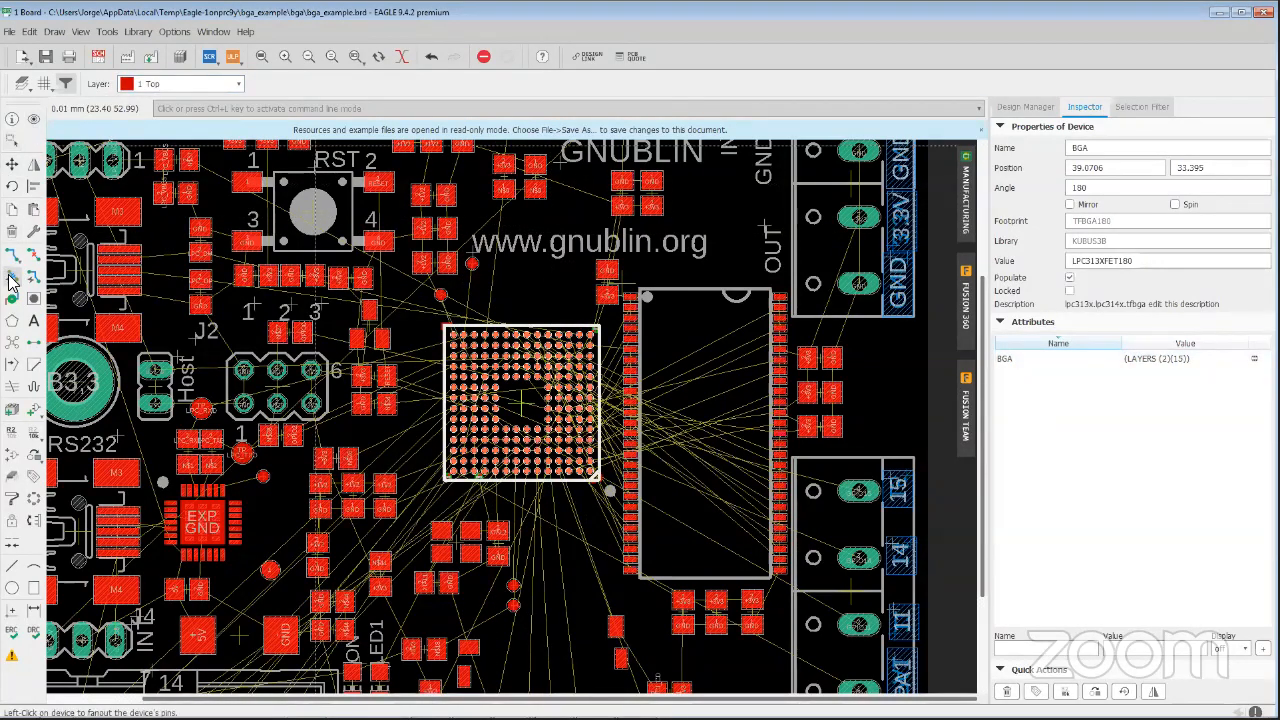
click(309, 84)
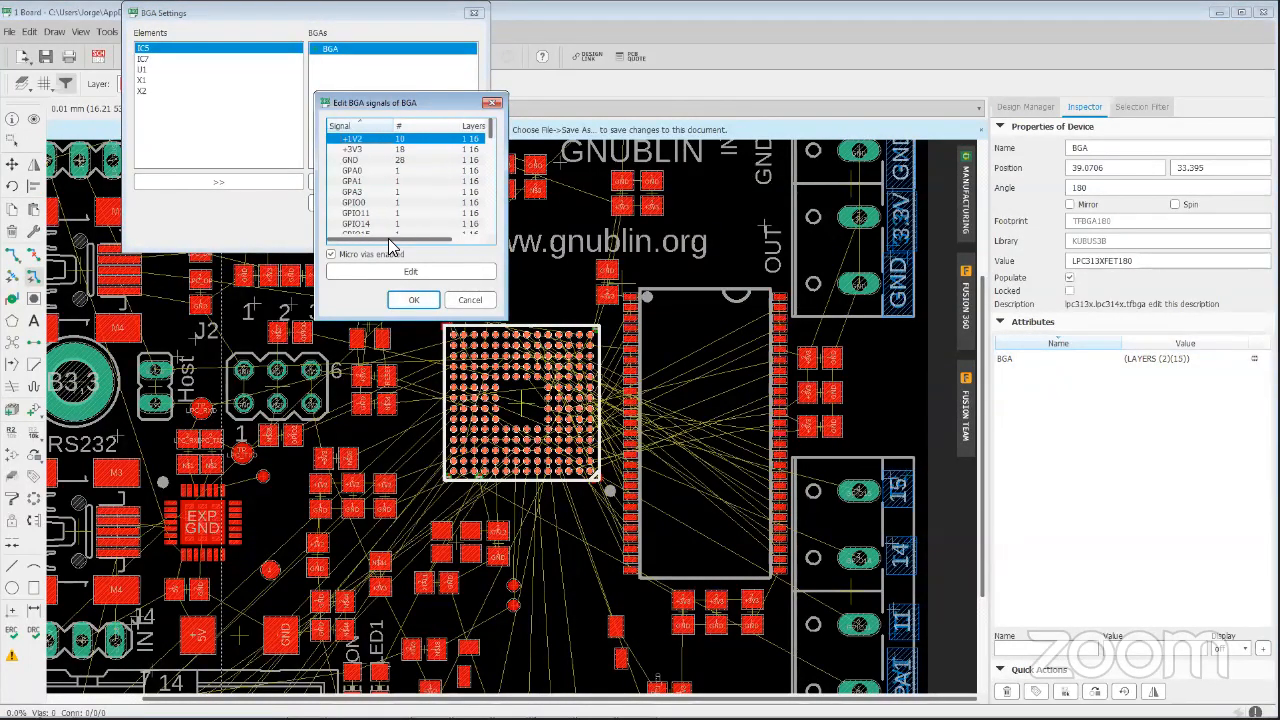
mouse_move(489, 131)
mouse_down()
mouse_move(486, 222)
mouse_move(489, 131)
mouse_up()
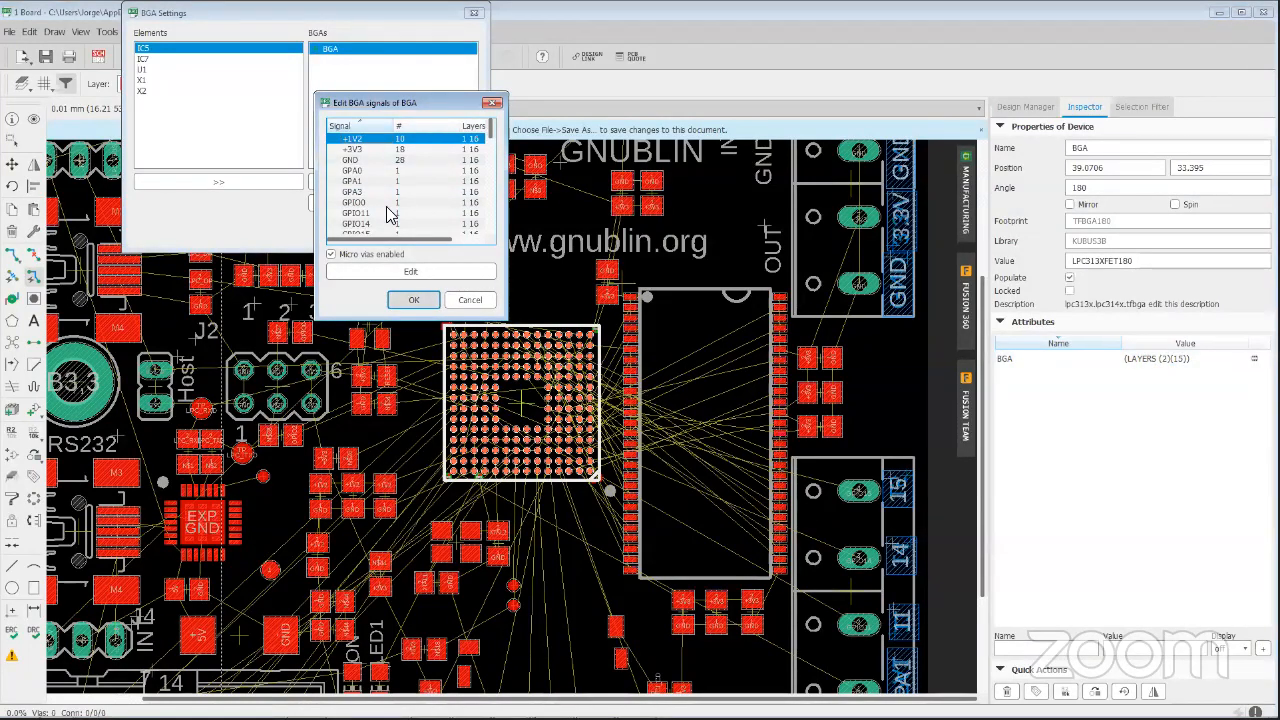
click(422, 299)
click(384, 236)
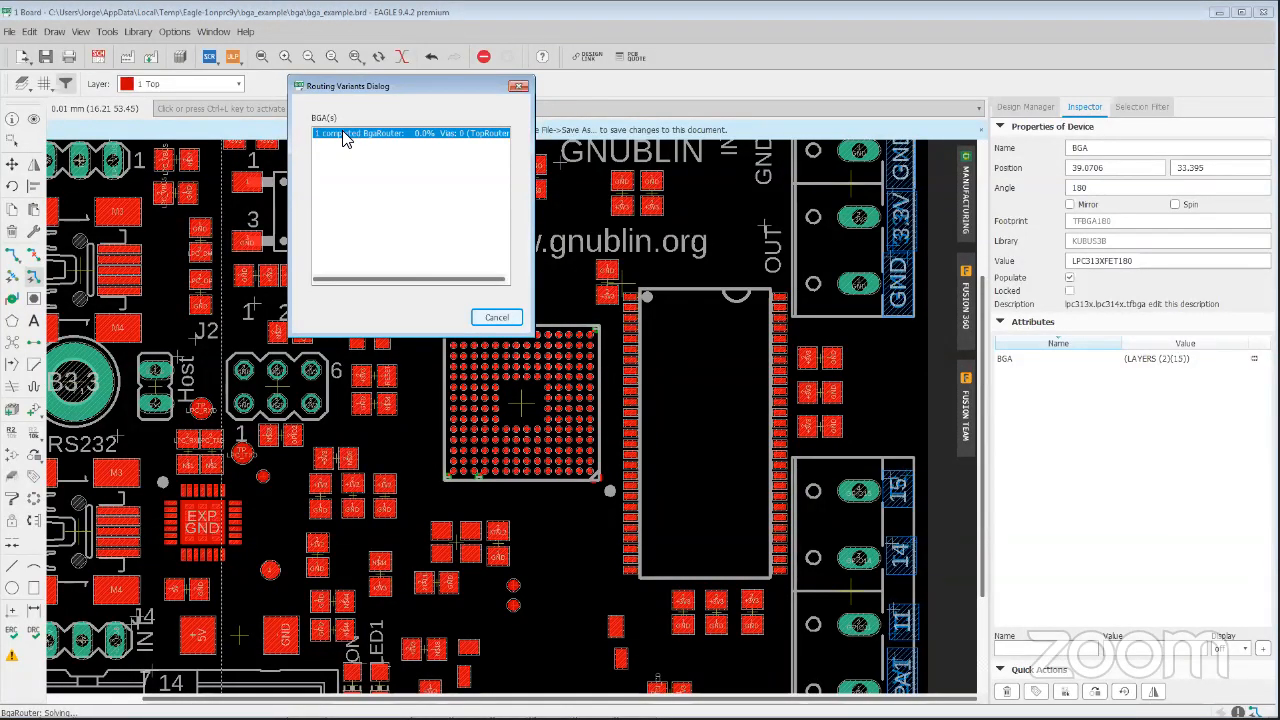
double_click(343, 137)
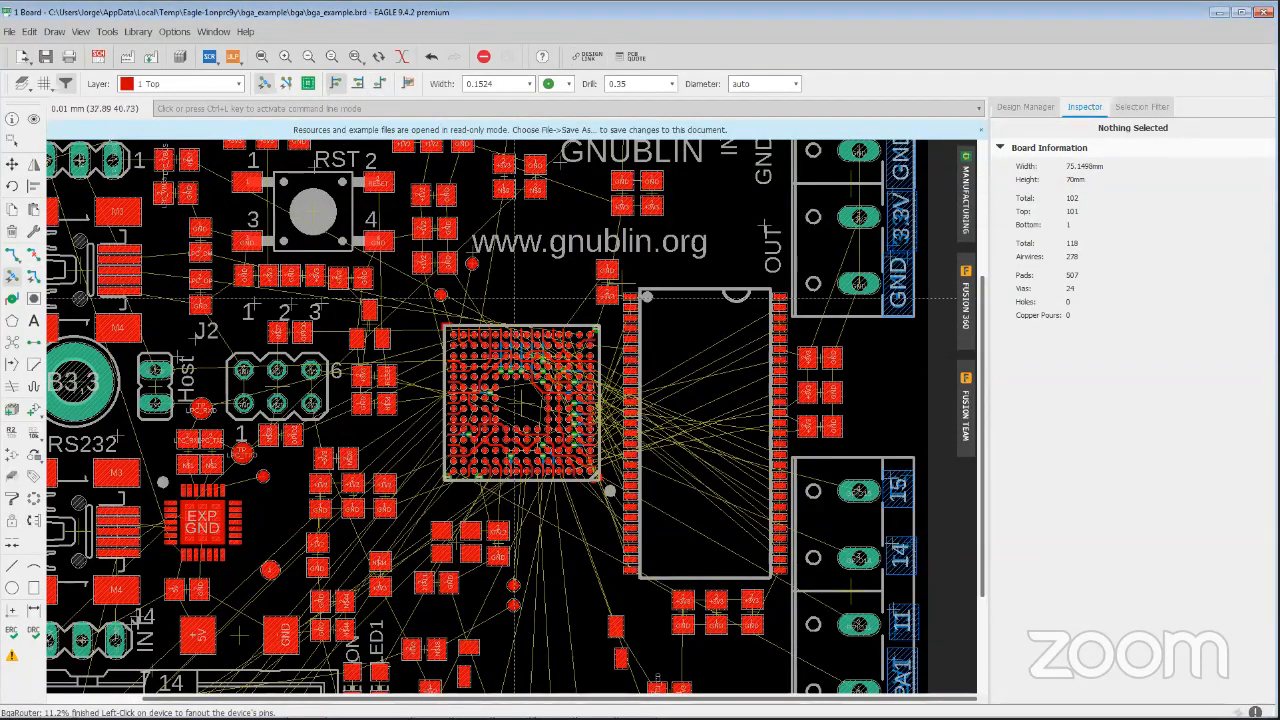
Examine the breakout traces, vias and layer changes that the BGA Autorouter placed between the pads of the BGA
scroll(480, 353, up, 4)
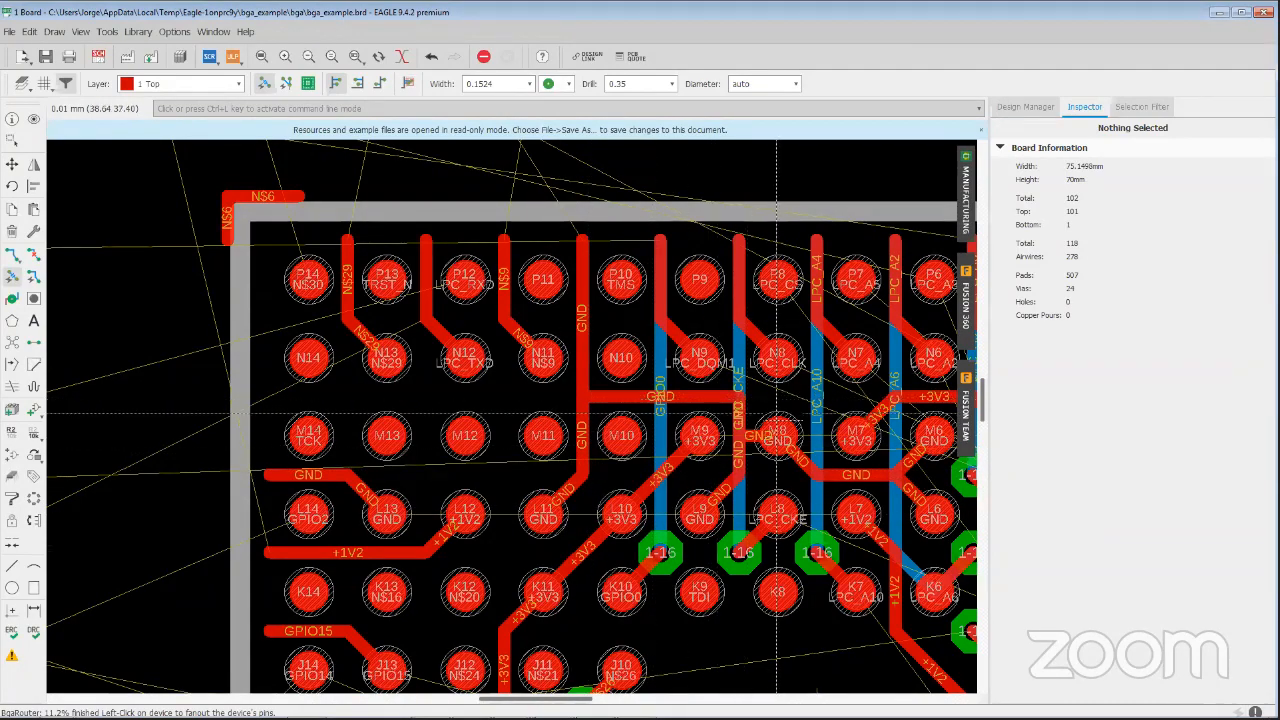
scroll(740, 431, down, 2)
scroll(742, 430, down, 2)
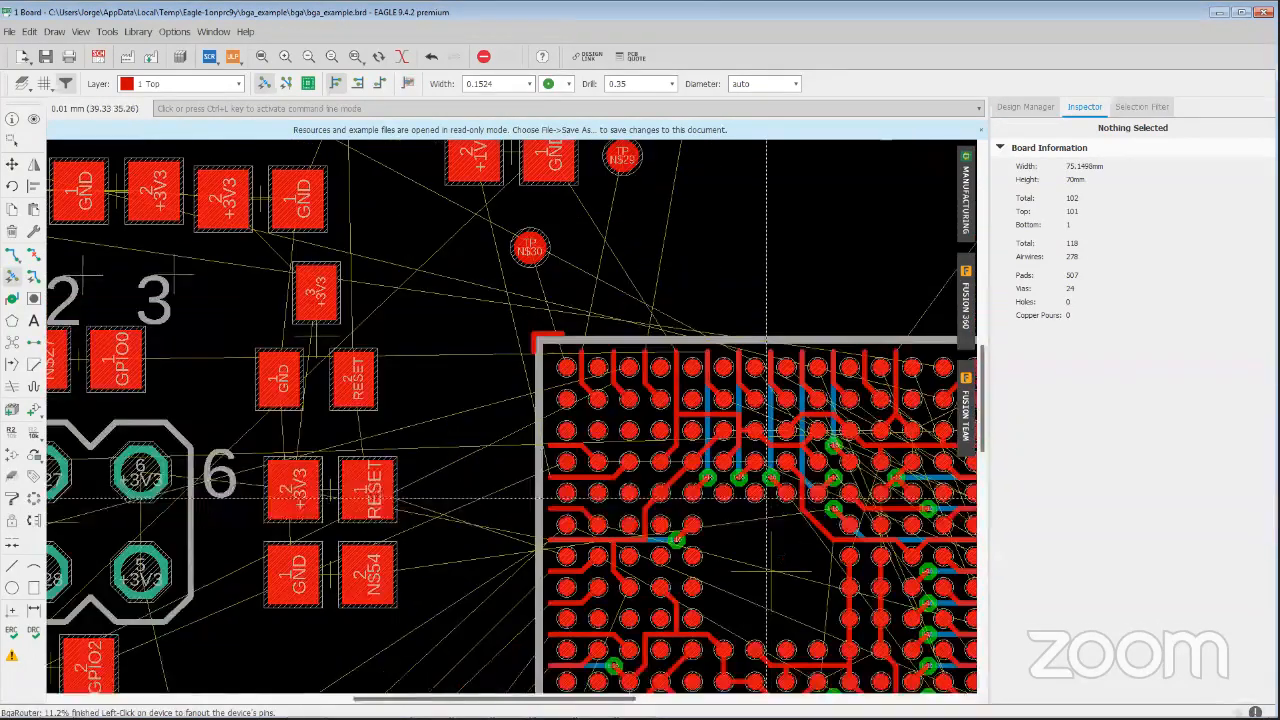
scroll(772, 208, up, 4)
scroll(772, 208, down, 3)
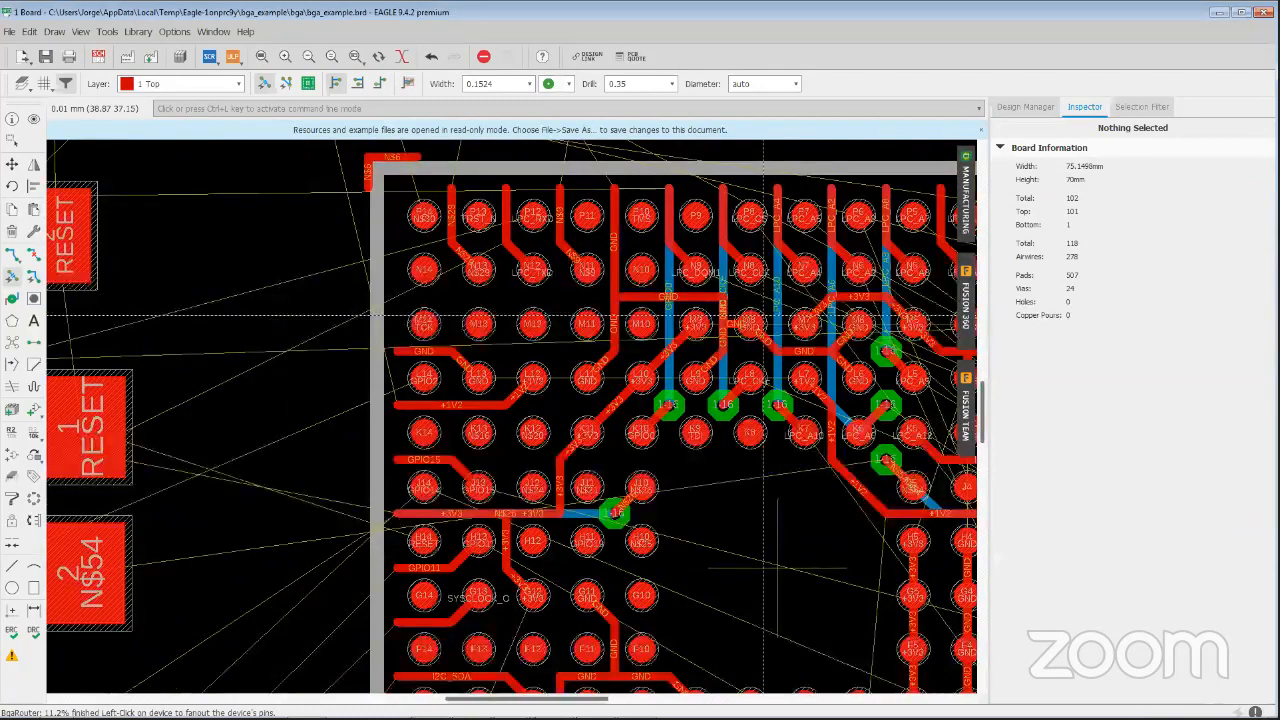
scroll(530, 296, down, 3)
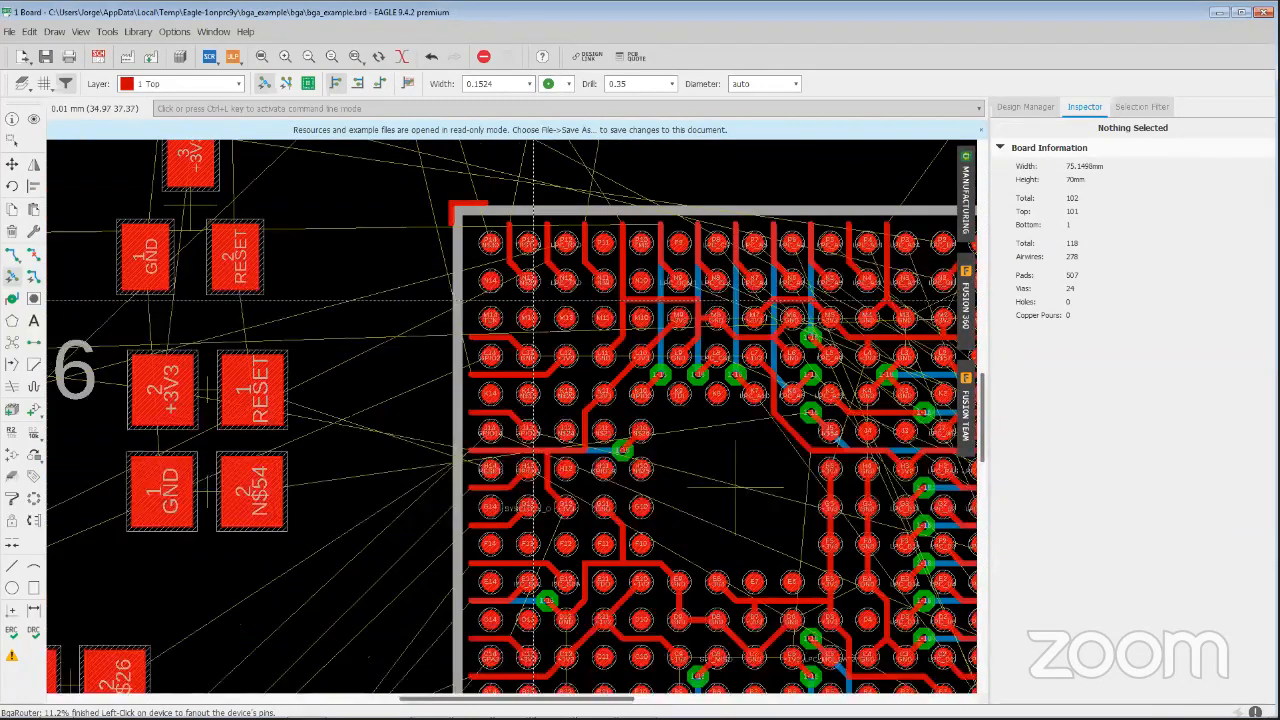
scroll(523, 296, up, 3)
scroll(540, 320, down, 2)
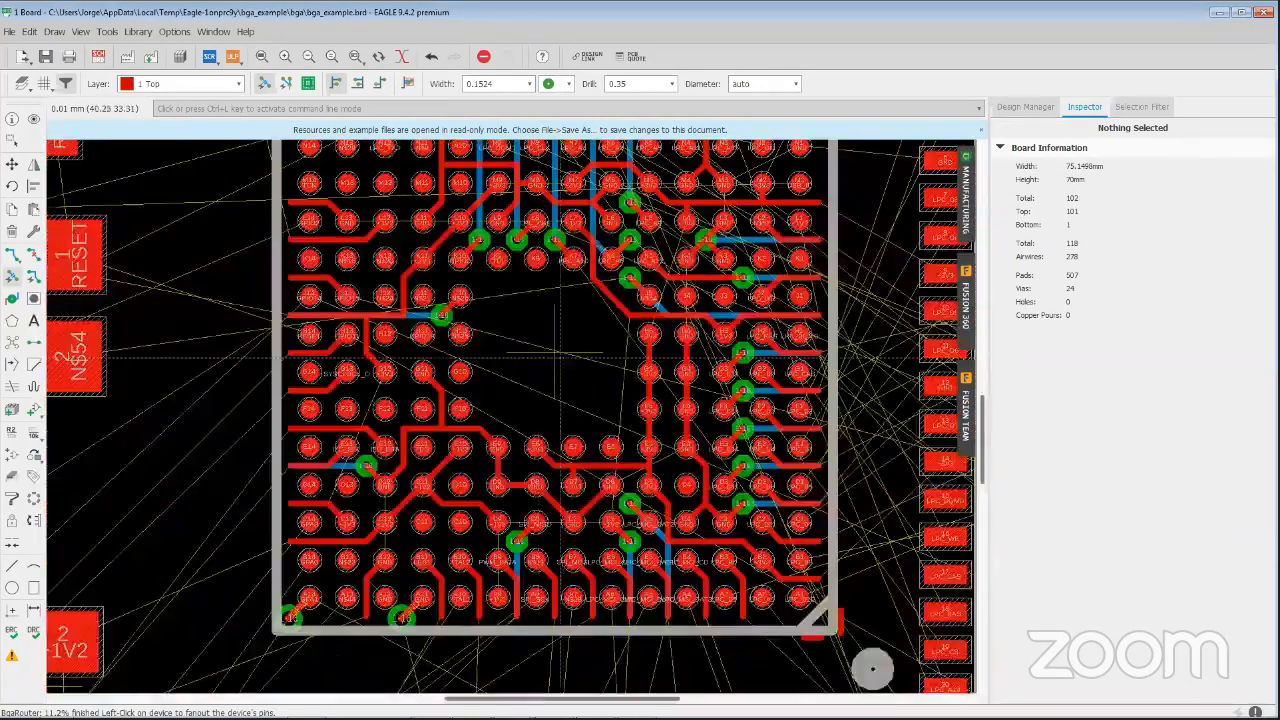
scroll(558, 352, down, 1)
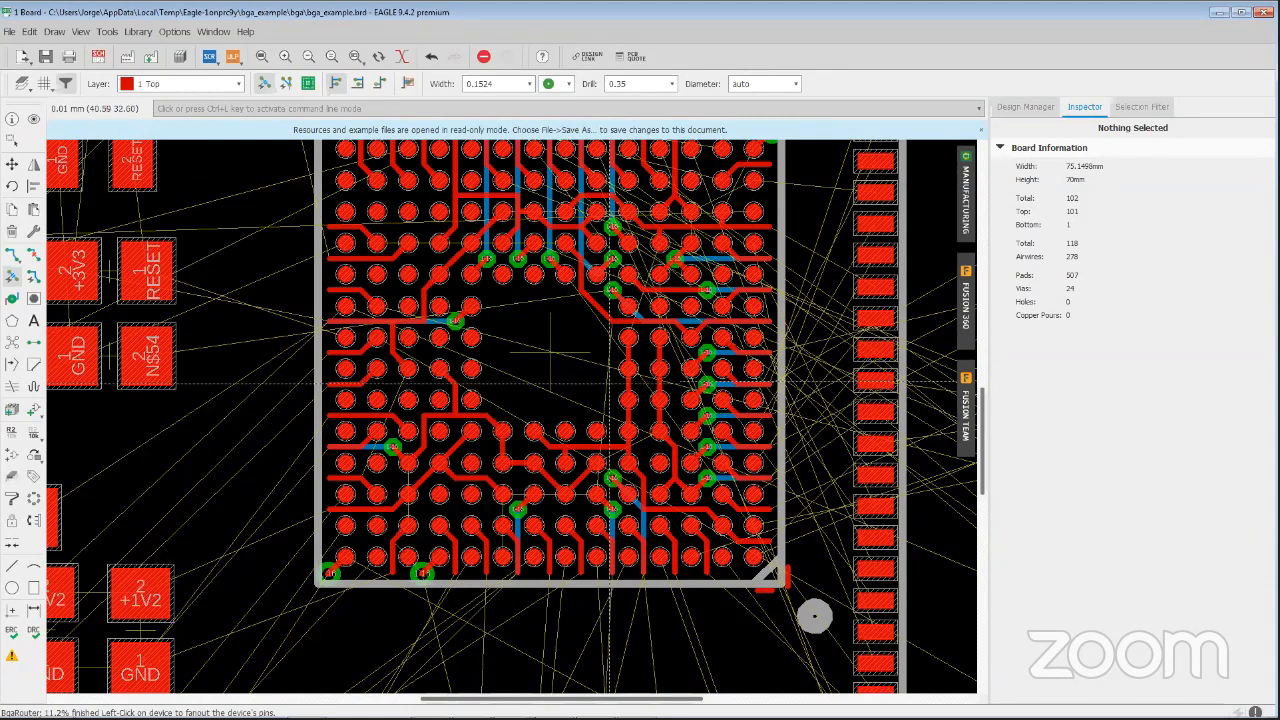
scroll(550, 352, down, 1)
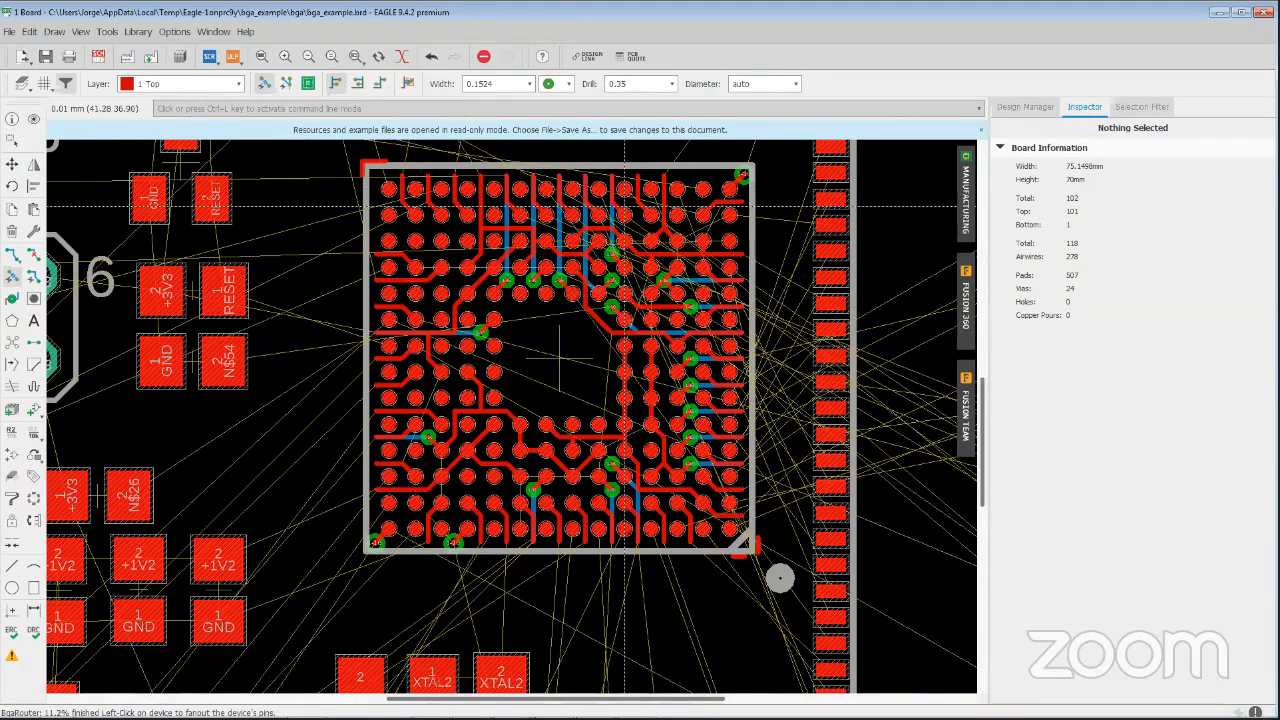
scroll(780, 578, down, 3)
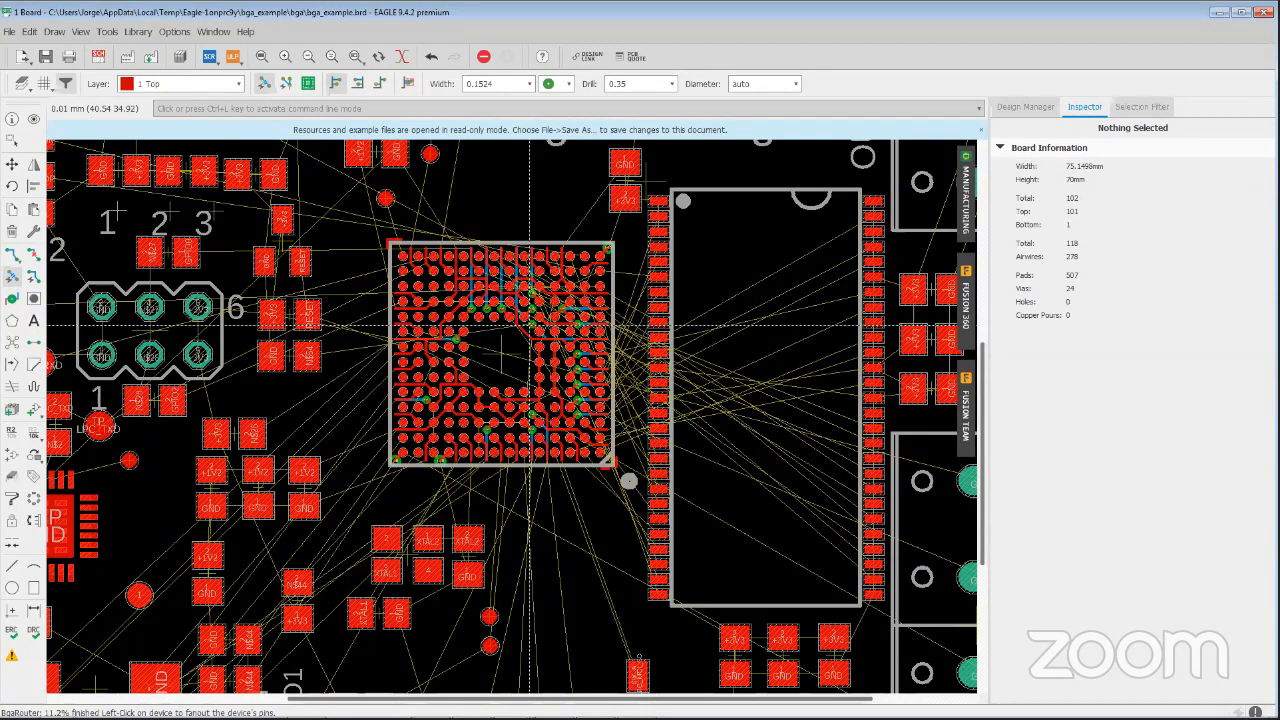
Undo the BGA autorouting
key(ctrl+z)
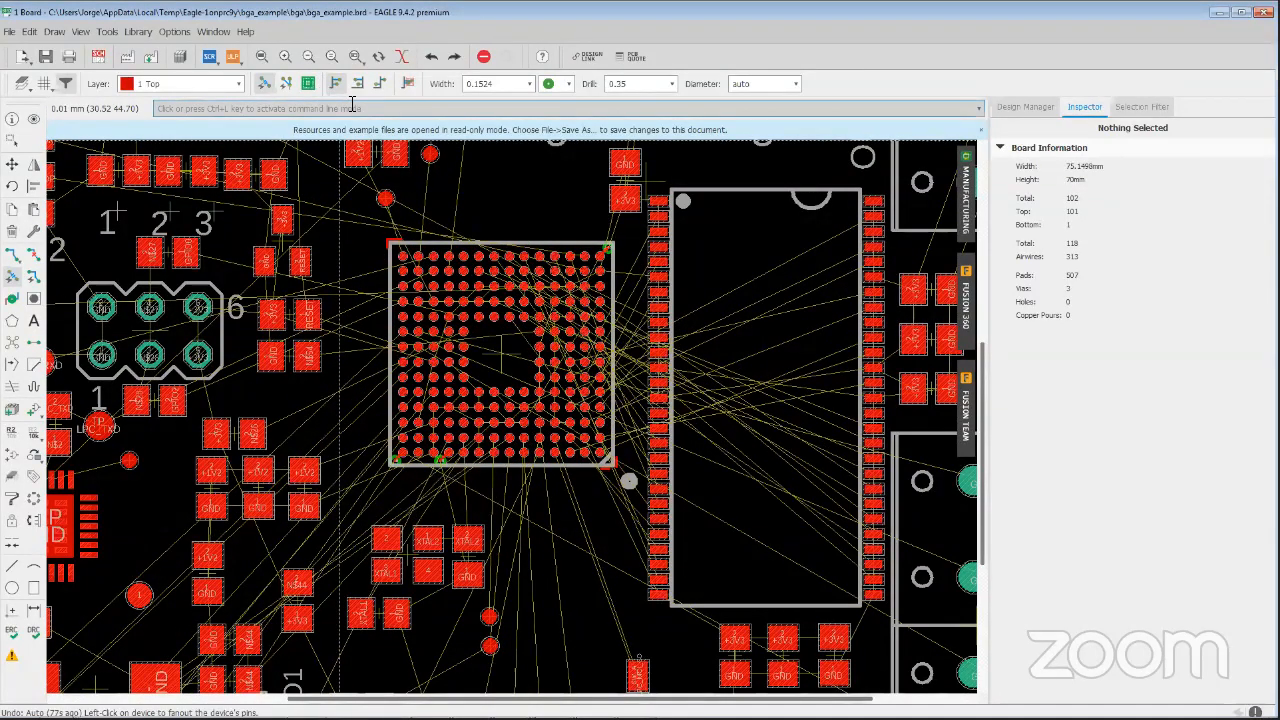
Fan out the pins of the BGA device with design rule violations allowed
click(264, 84)
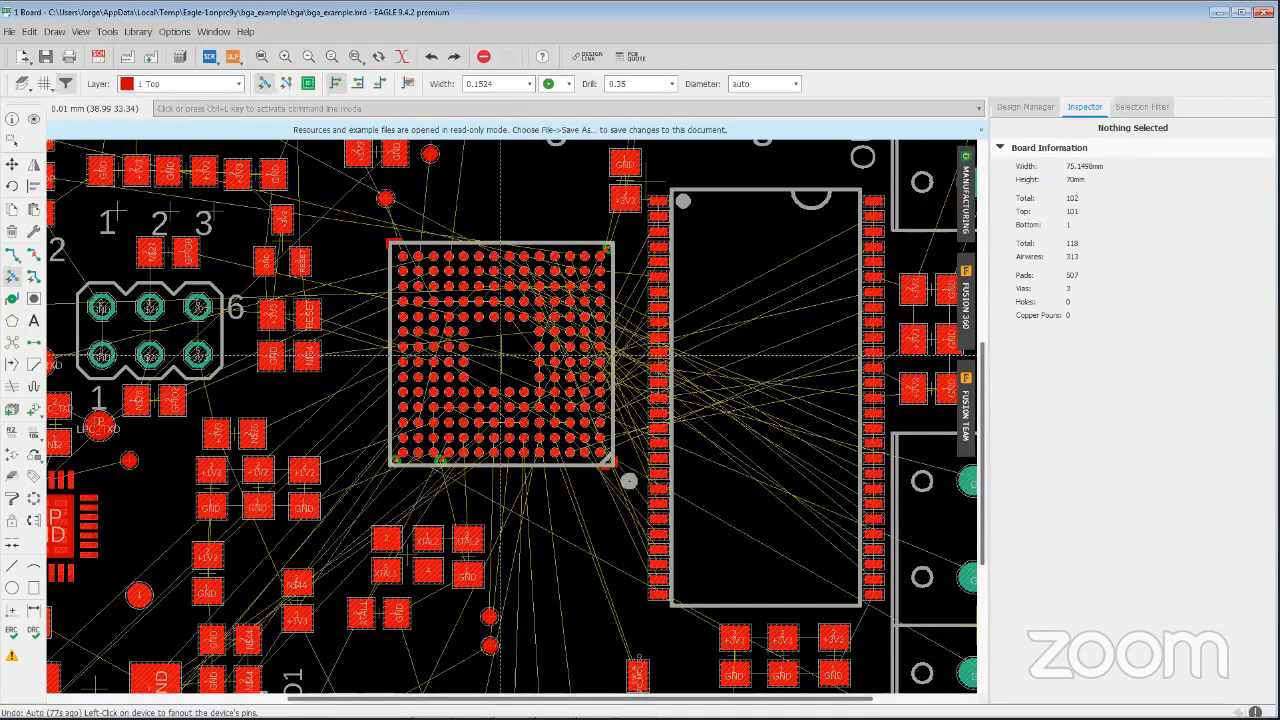
key(ctrl+l)
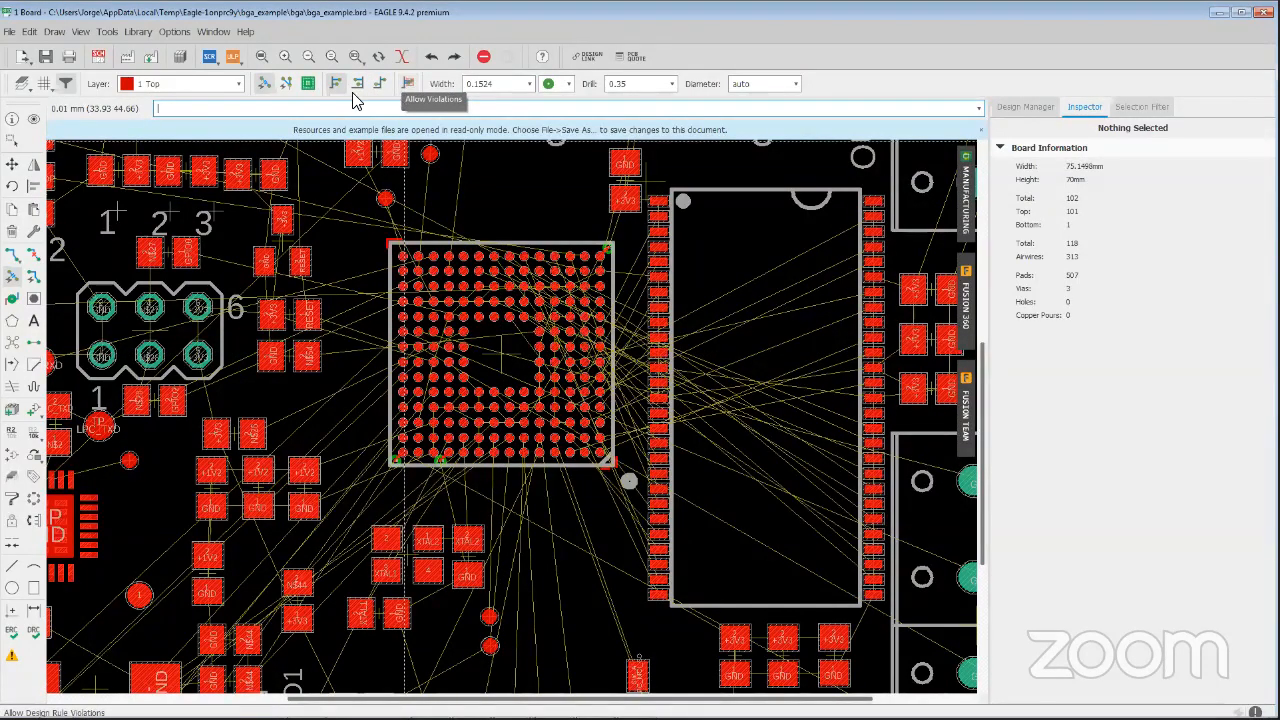
click(408, 84)
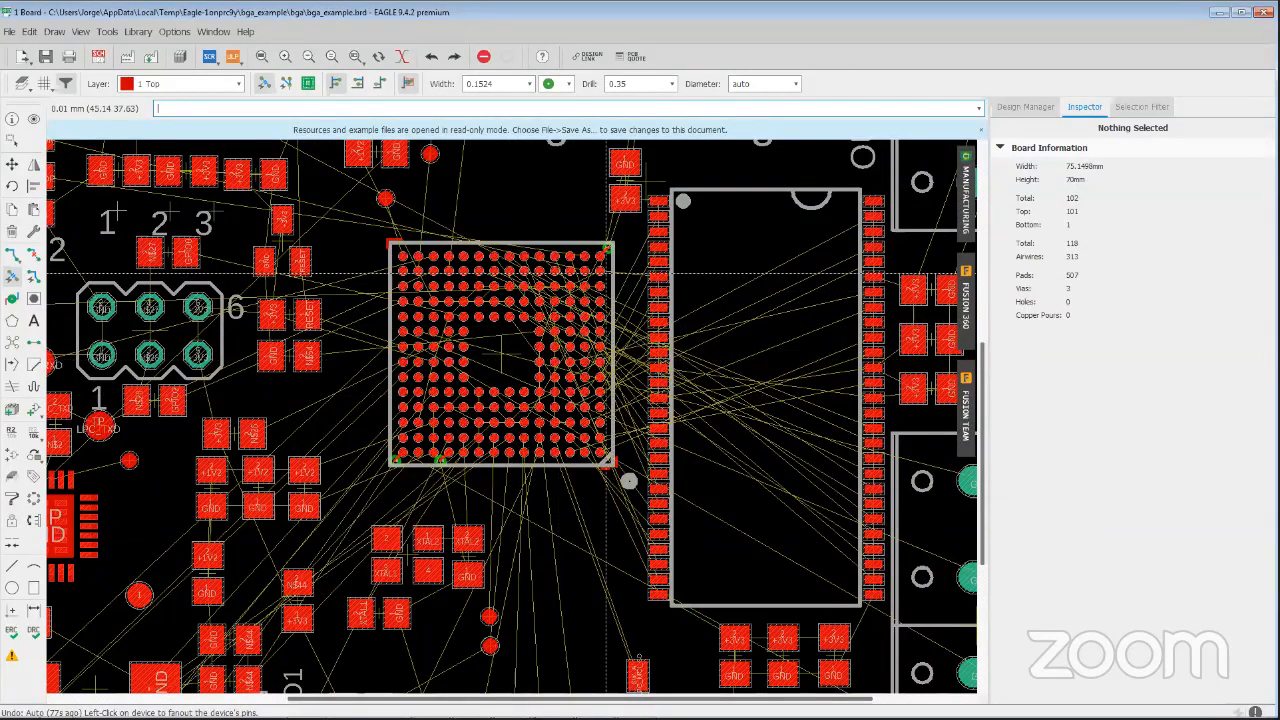
scroll(500, 345, up, 3)
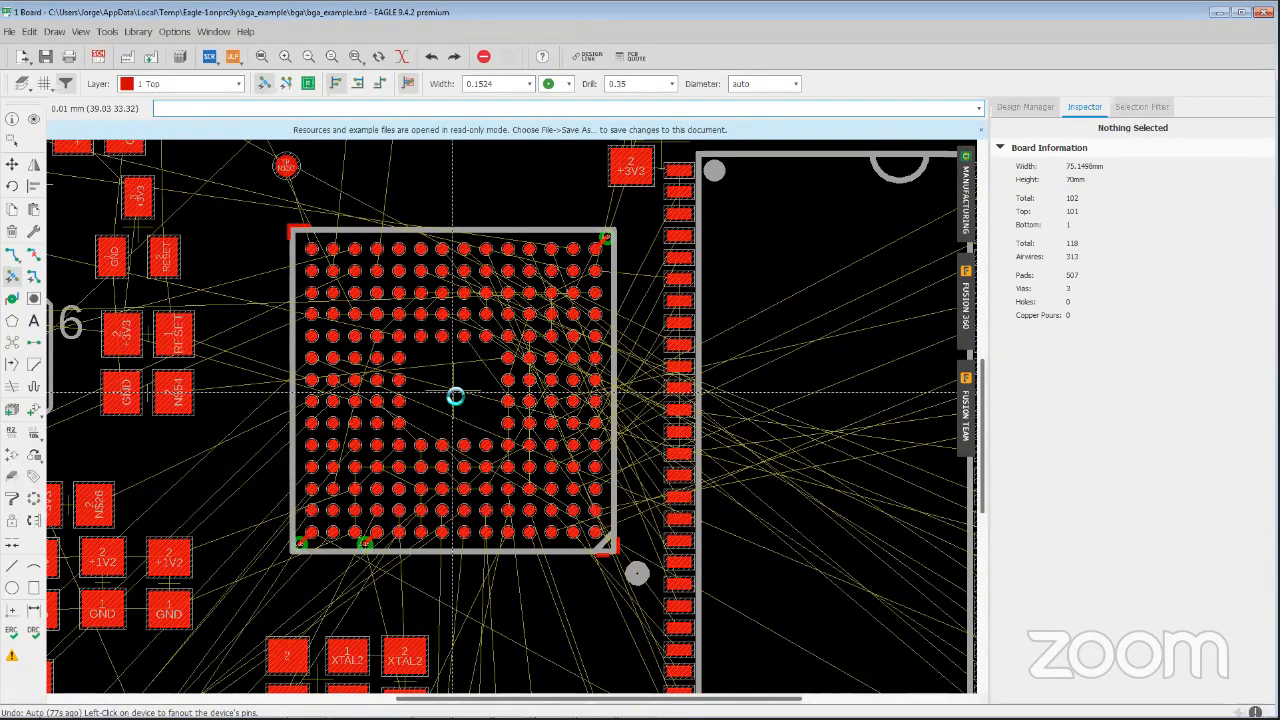
click(453, 390)
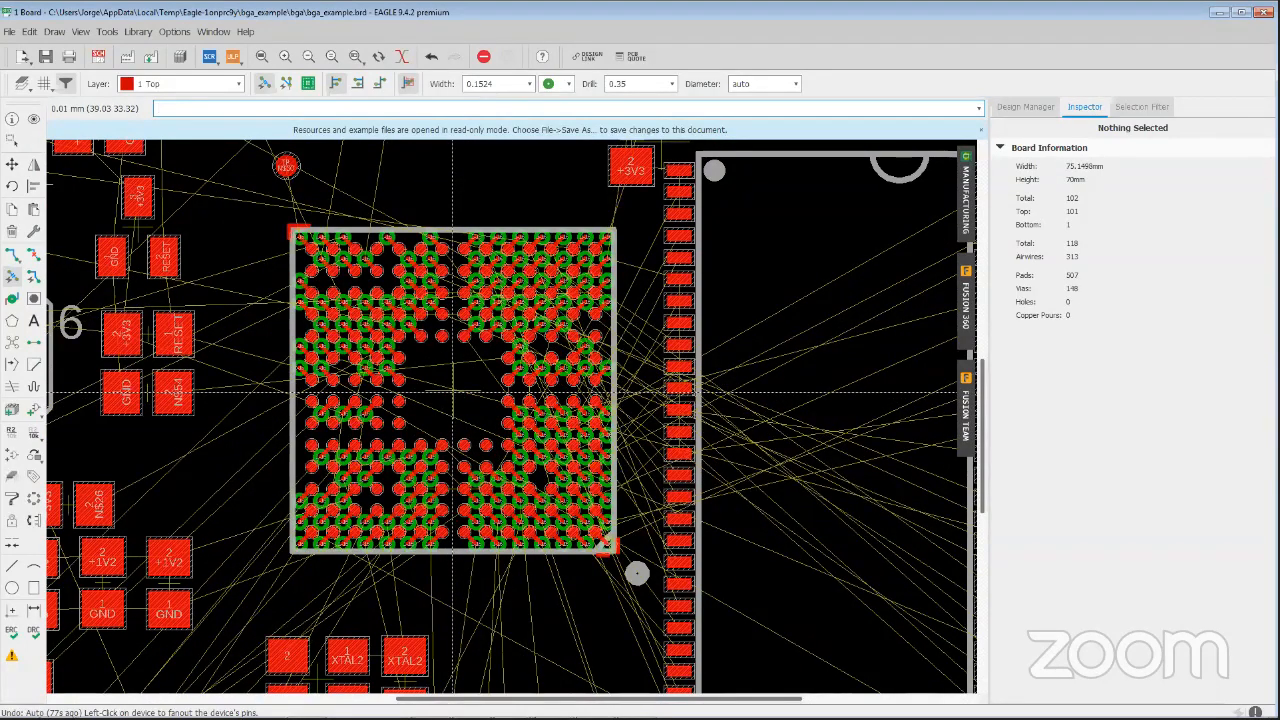
Examine the fanout vias between the BGA pads up close and undo the BGA device fanout
click(408, 84)
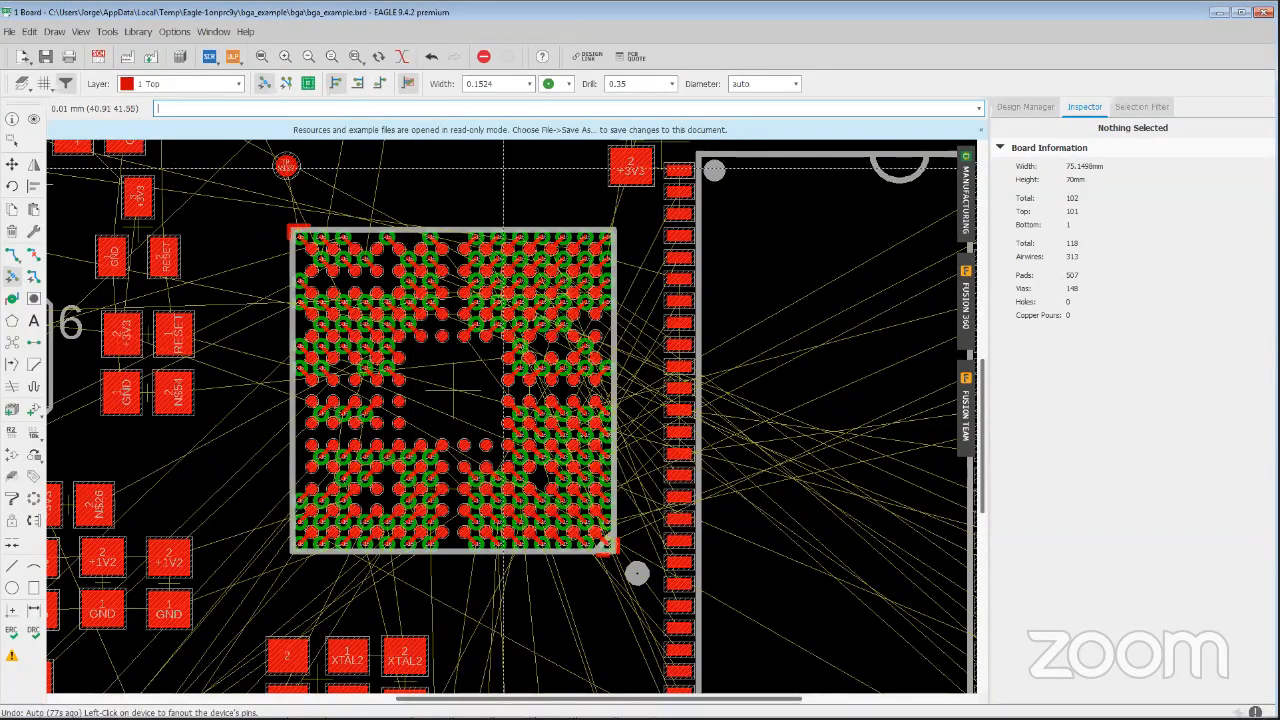
scroll(460, 390, up, 2)
scroll(445, 270, up, 4)
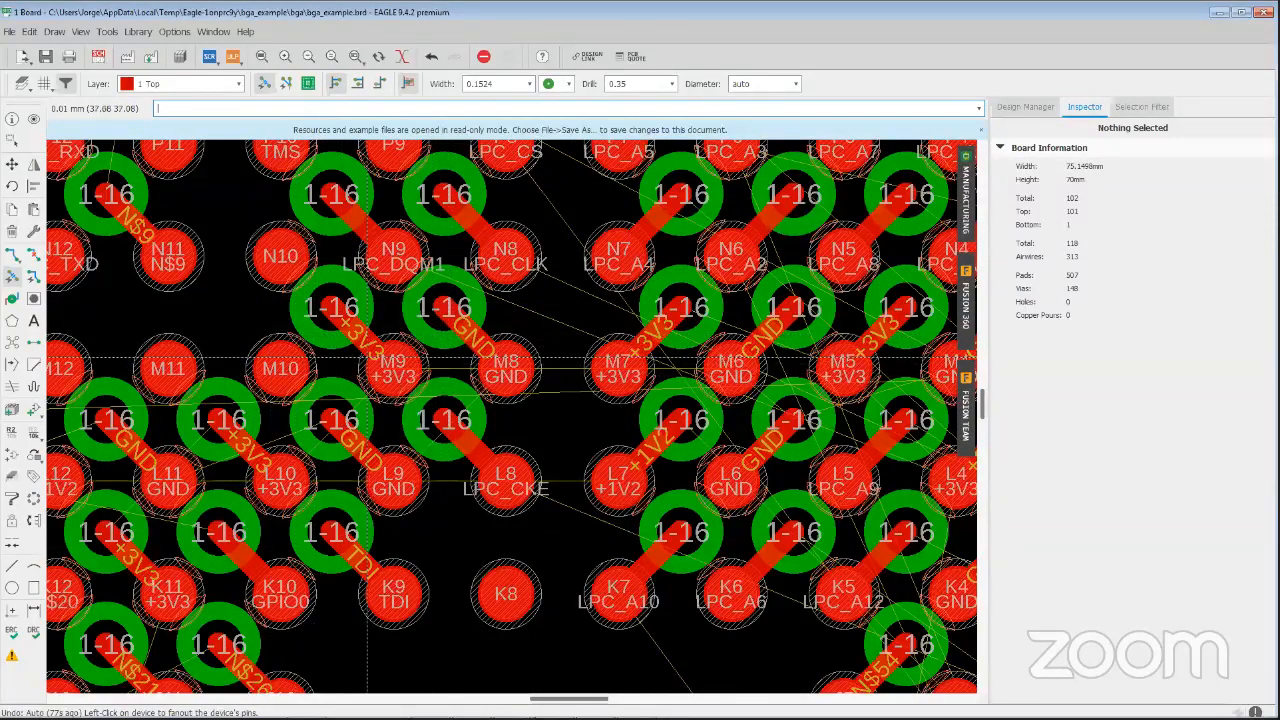
scroll(416, 415, down, 5)
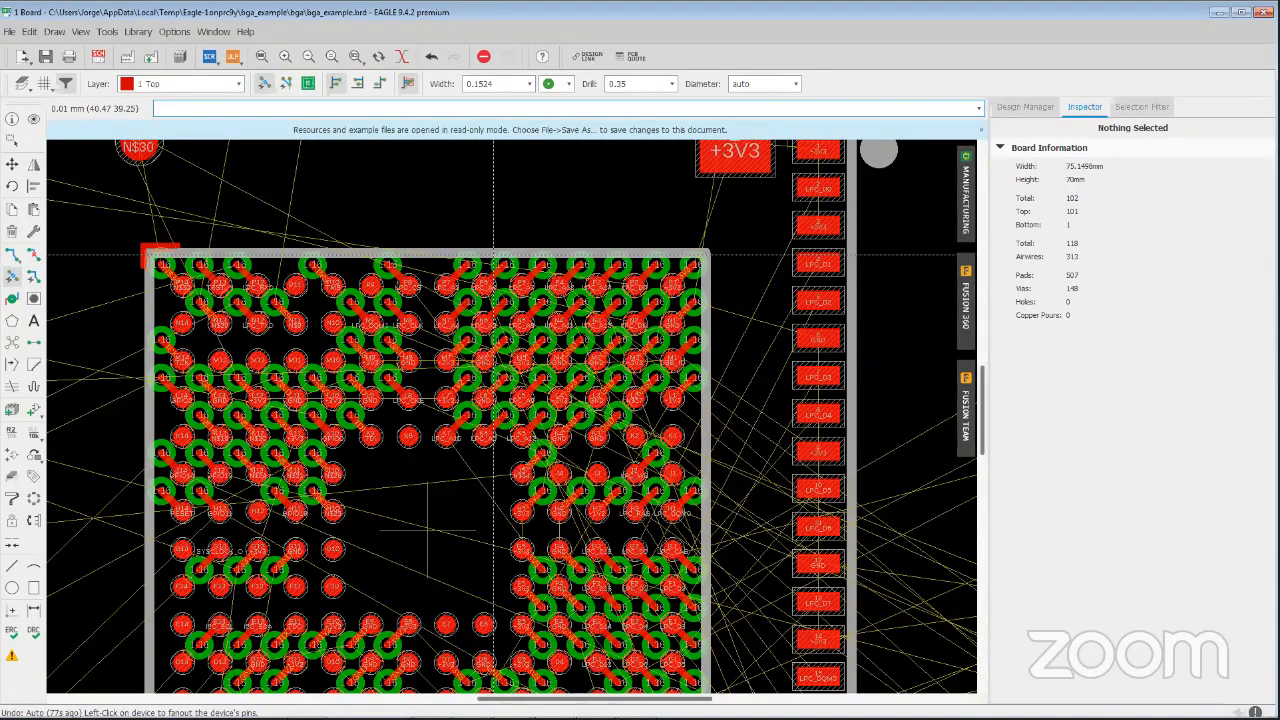
key(ctrl+z)
scroll(443, 258, down, 4)
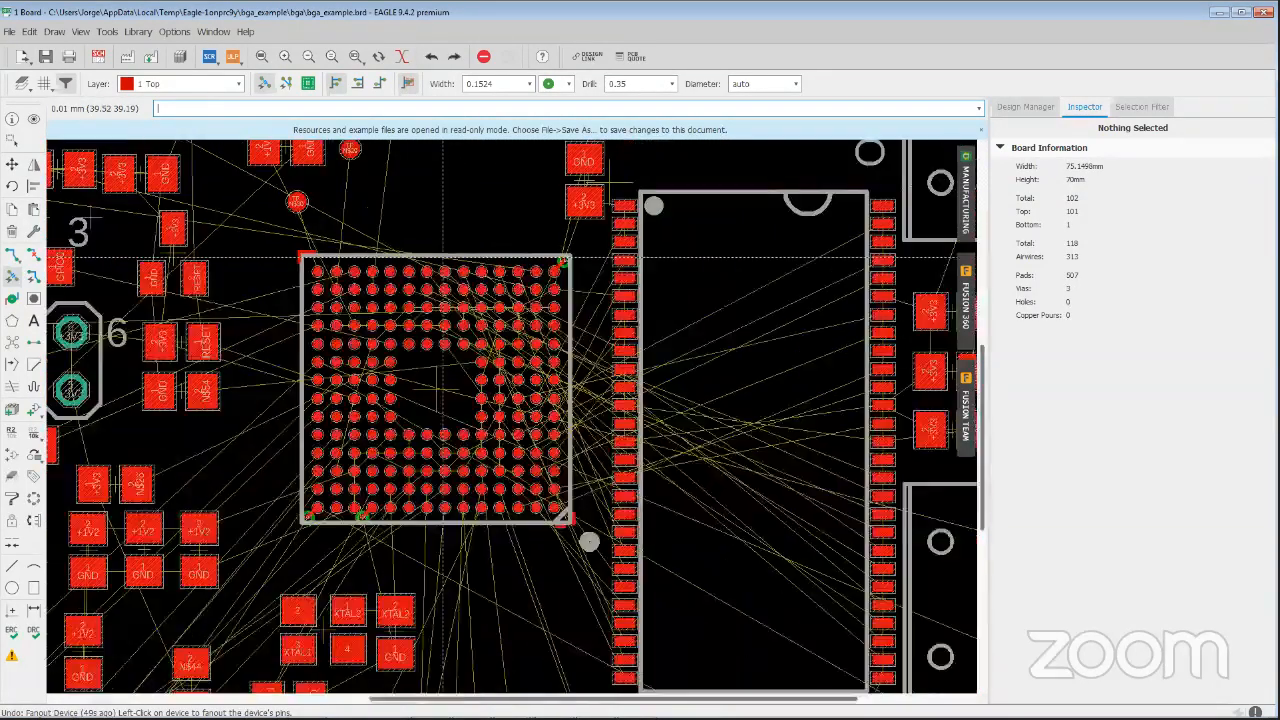
scroll(583, 252, down, 3)
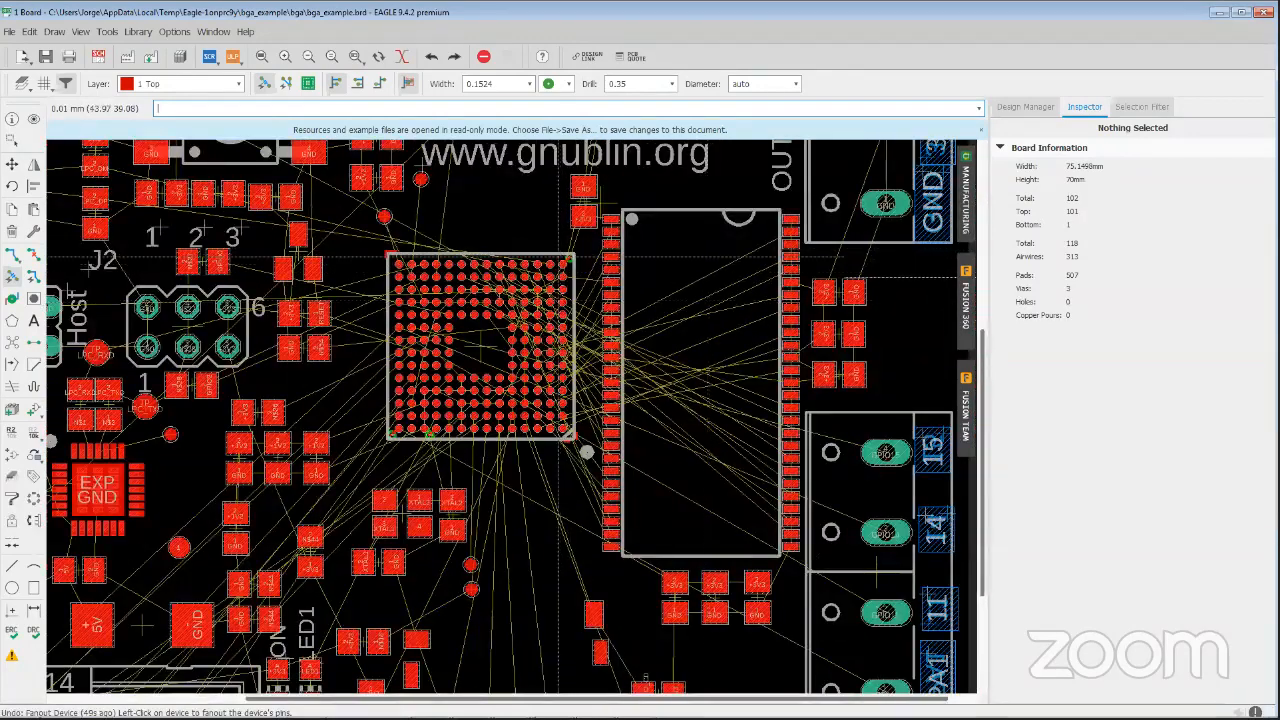
Fan out the large dual-row chip beside the BGA outward with design rule violations disallowed, inspect its vias and undo it
click(262, 84)
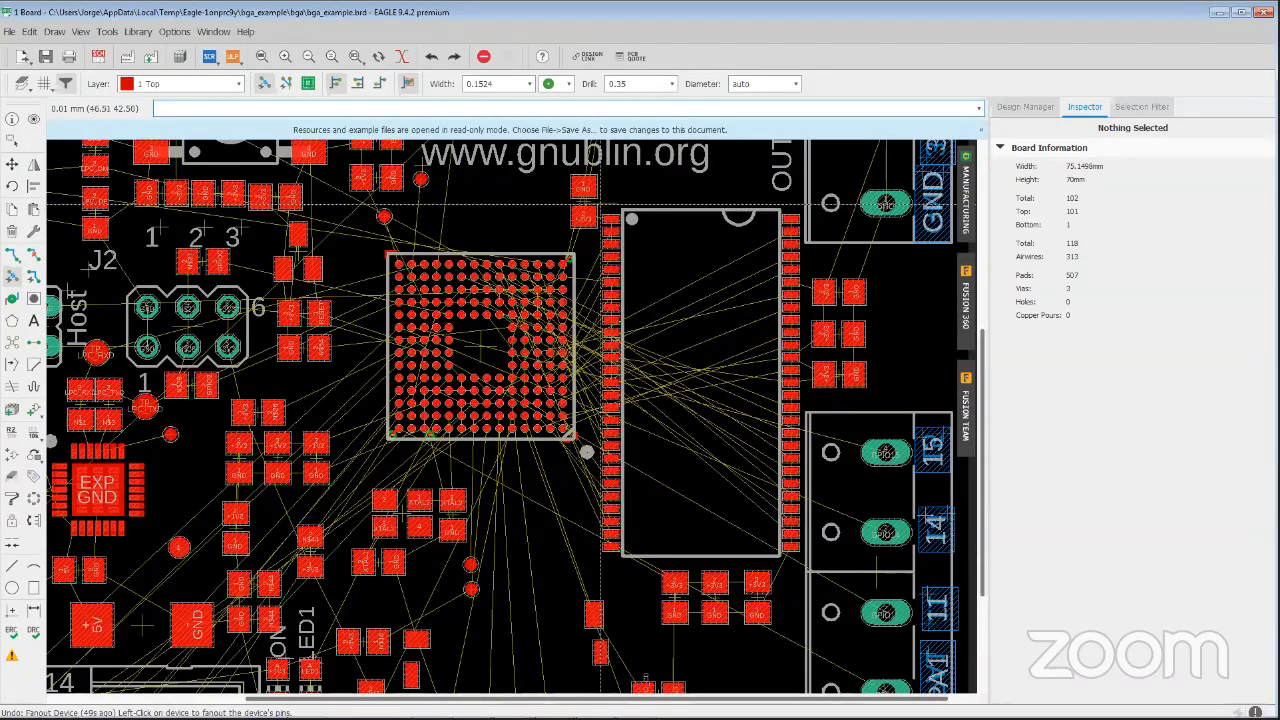
click(336, 84)
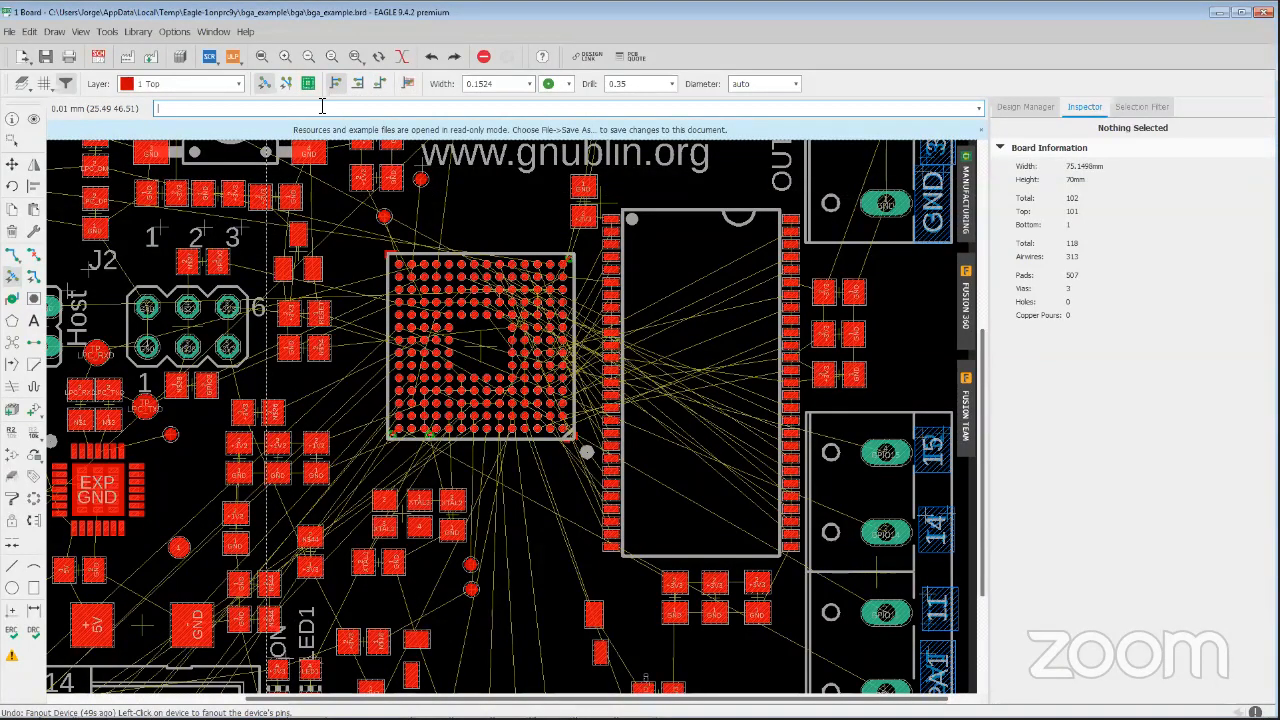
click(603, 207)
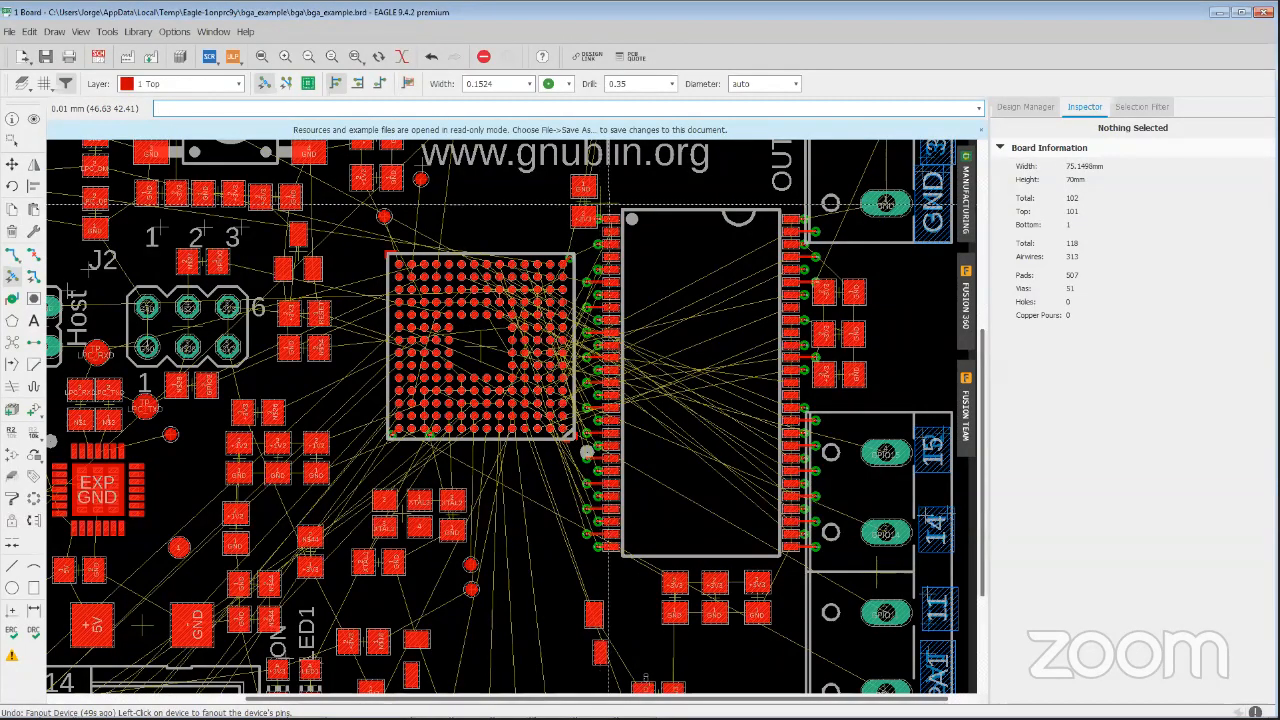
scroll(680, 198, up, 4)
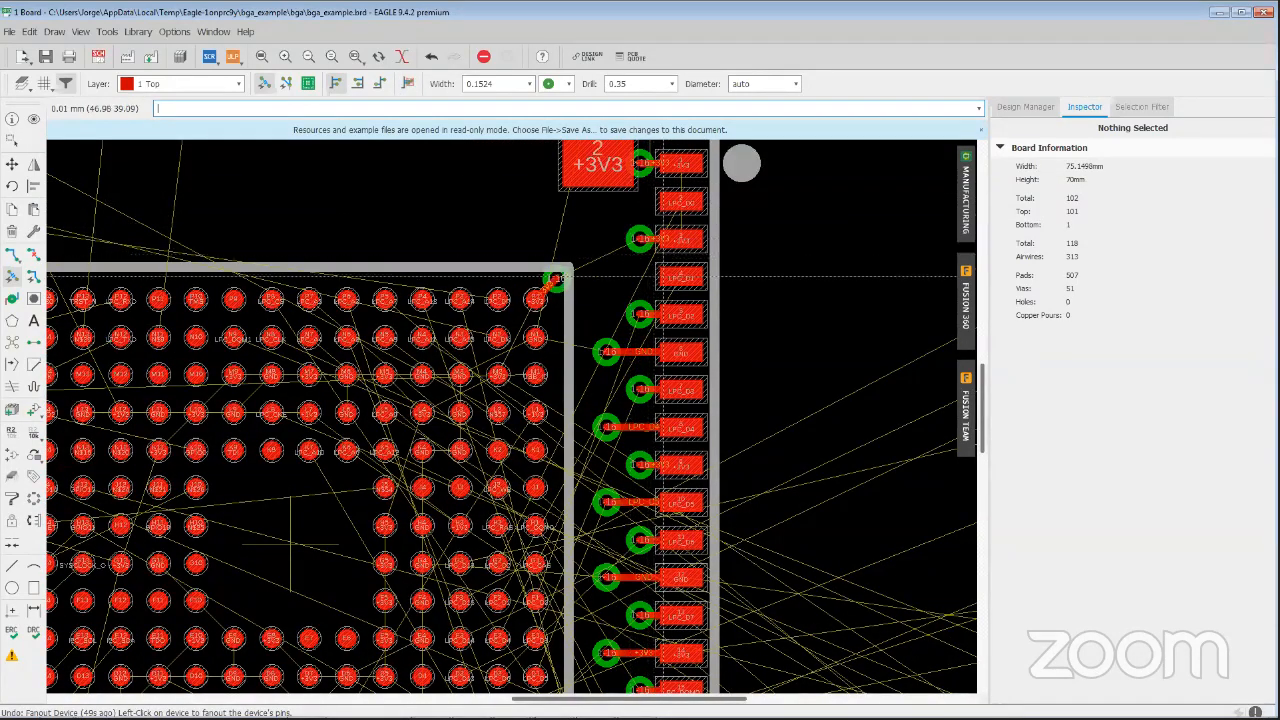
scroll(290, 545, down, 1)
scroll(626, 218, down, 5)
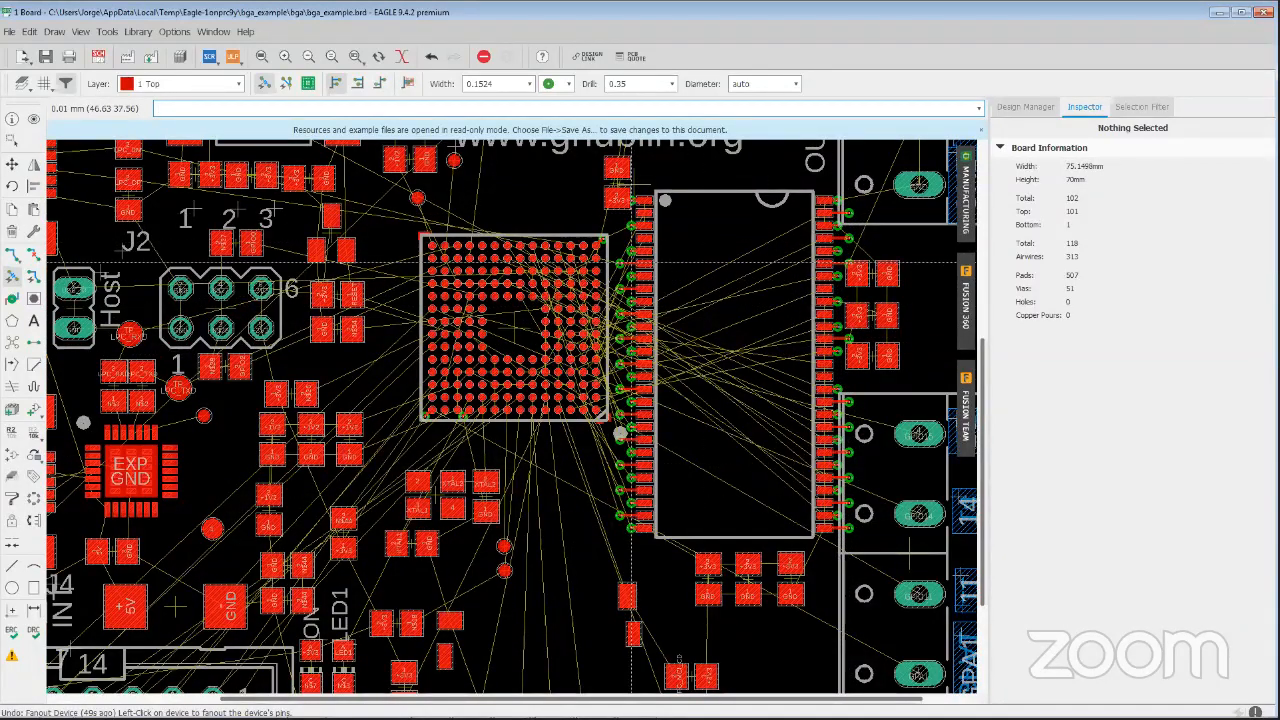
key(ctrl+z)
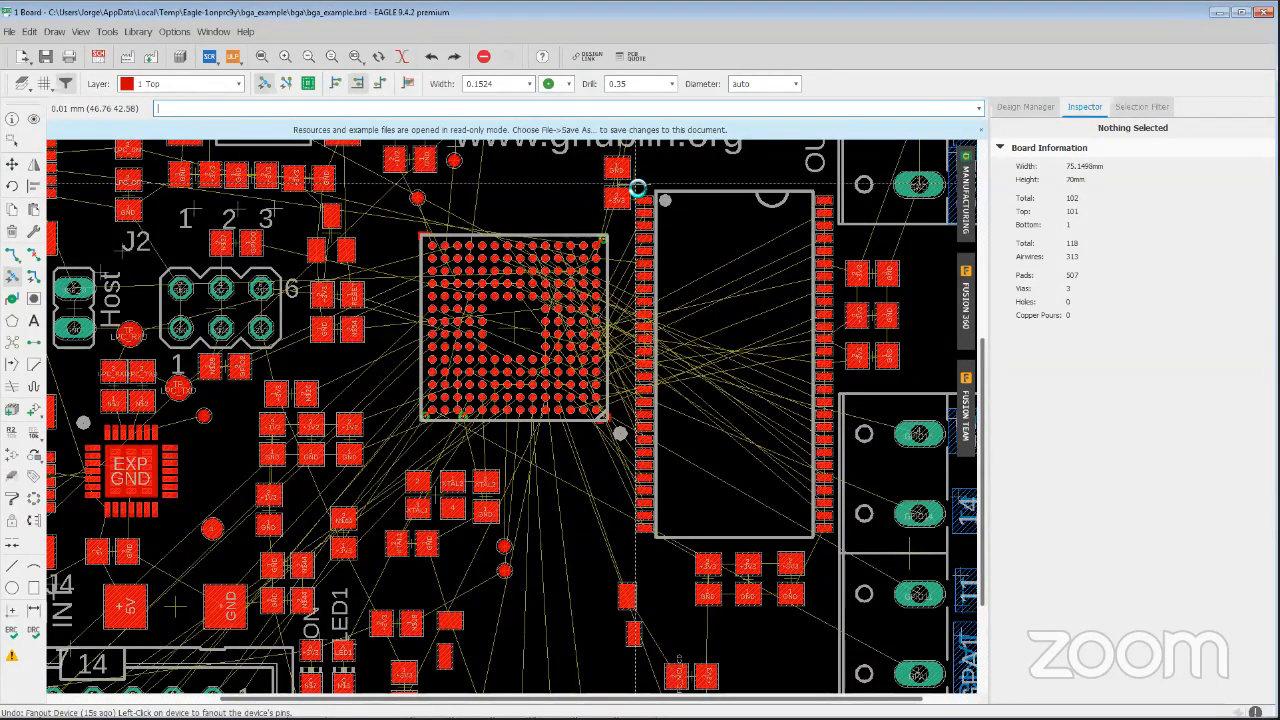
Fan out the same dual-row chip once inward and once in the alternating direction, undoing each result
click(637, 188)
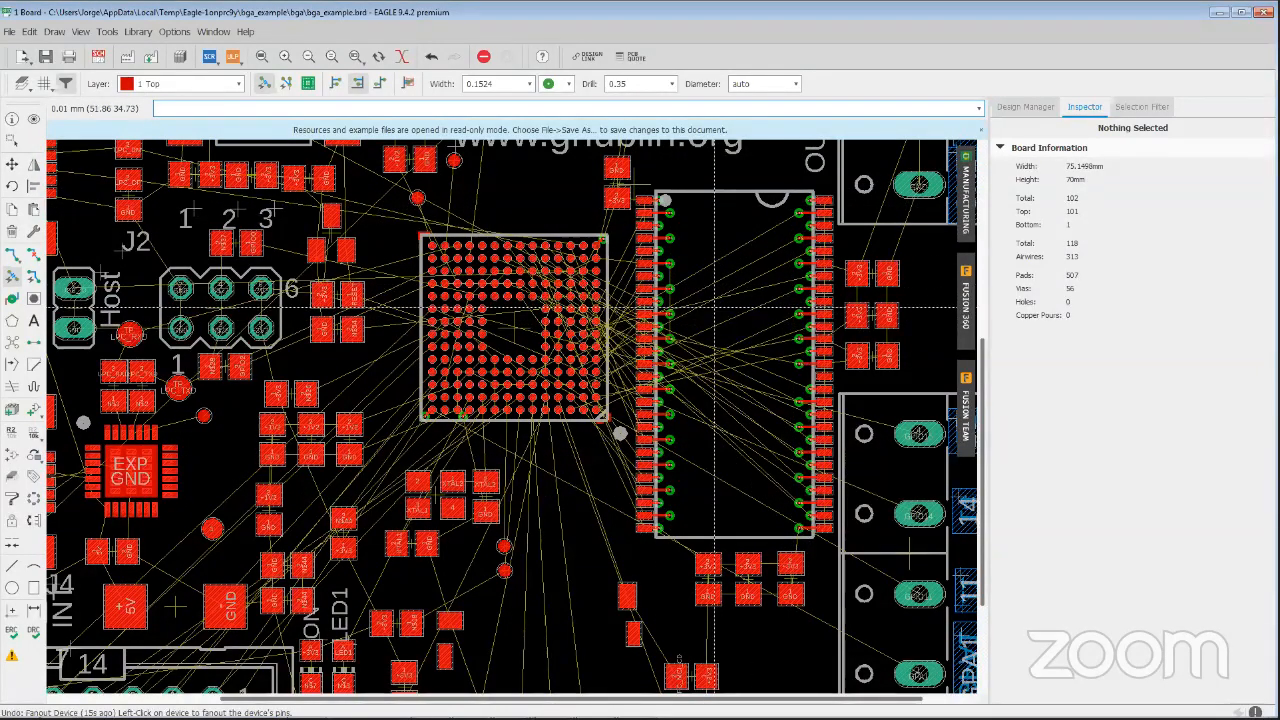
key(ctrl+z)
click(378, 85)
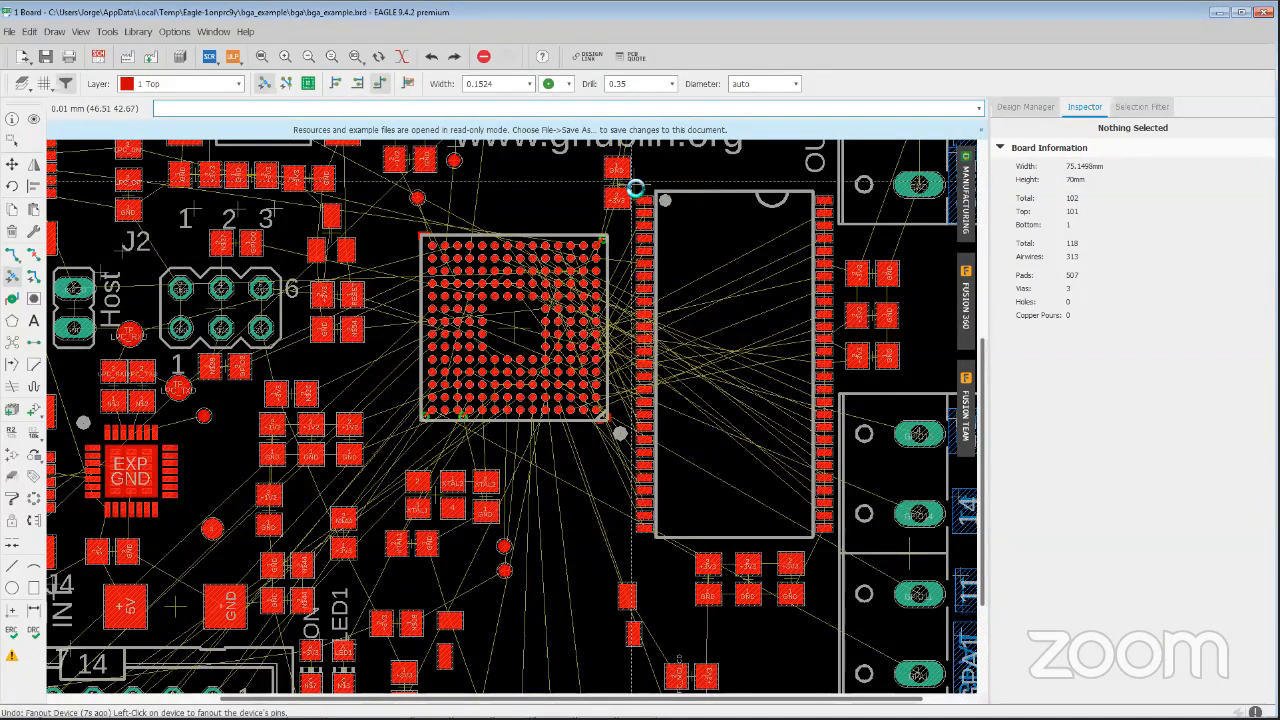
click(640, 200)
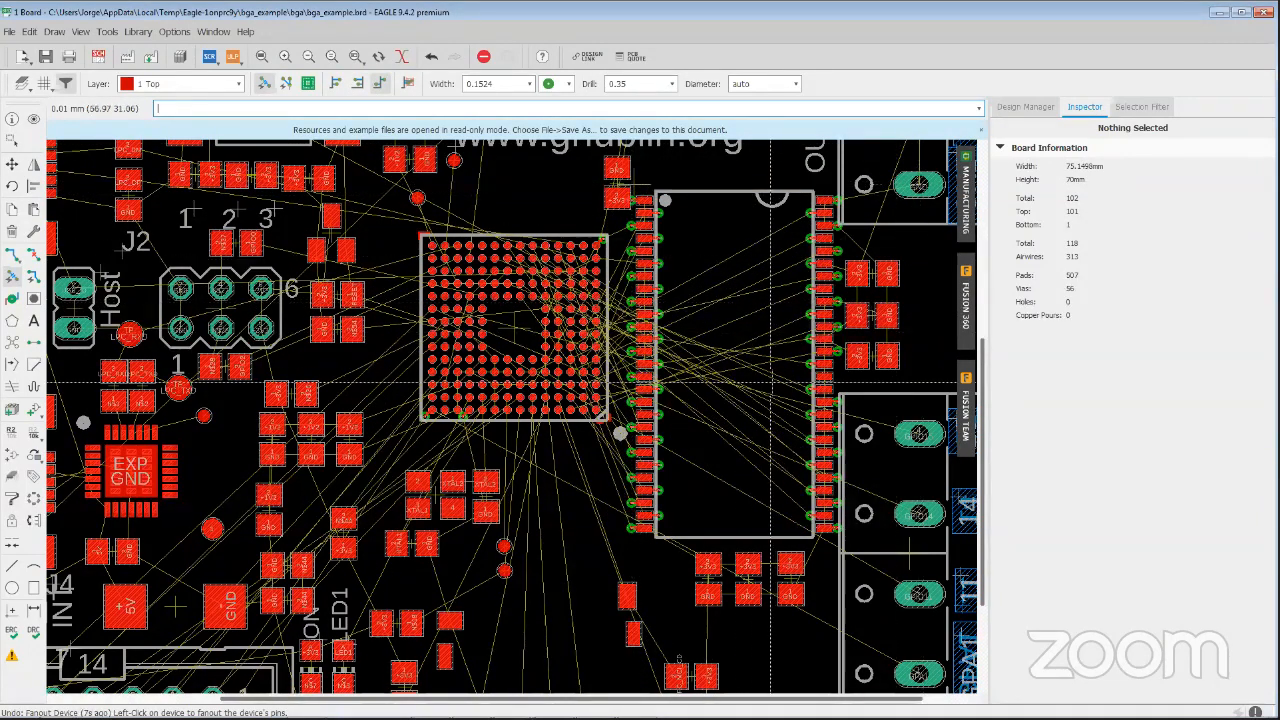
key(ctrl+z)
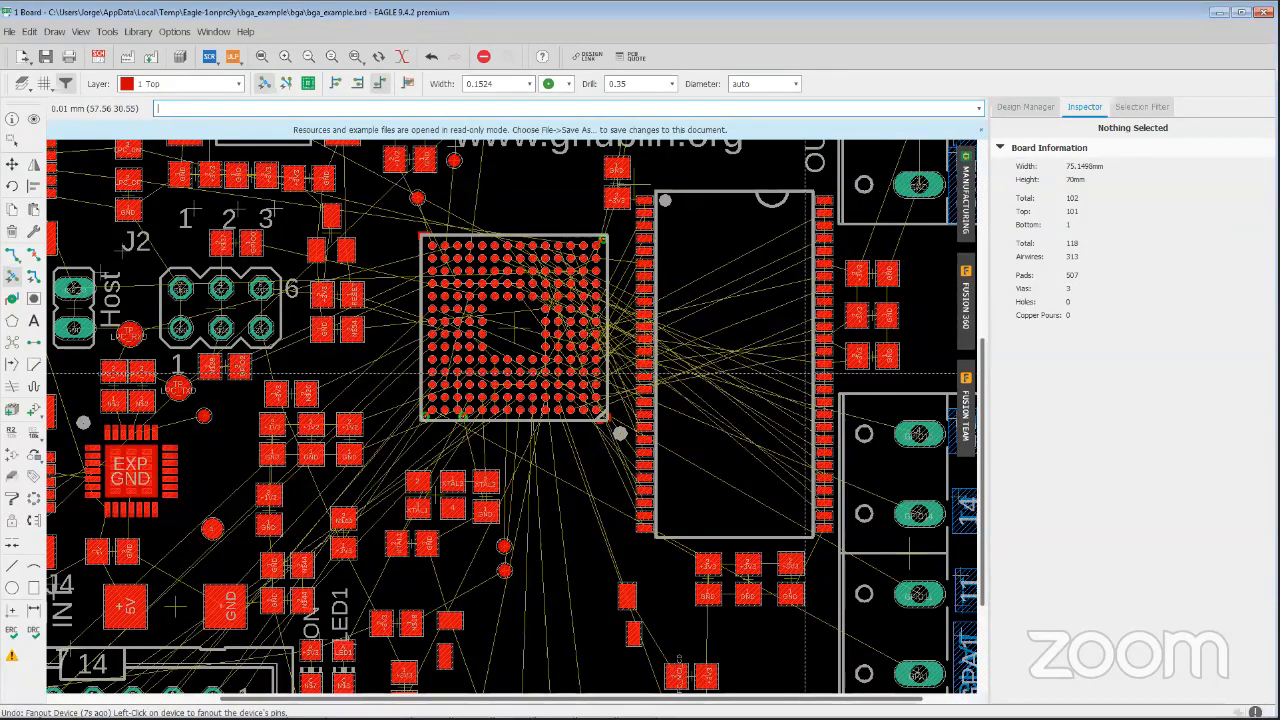
Fan out all pins of the GND signal outward, using signal Fanout on the GND pad above the BGA's corner
scroll(822, 410, down, 1)
scroll(821, 408, down, 4)
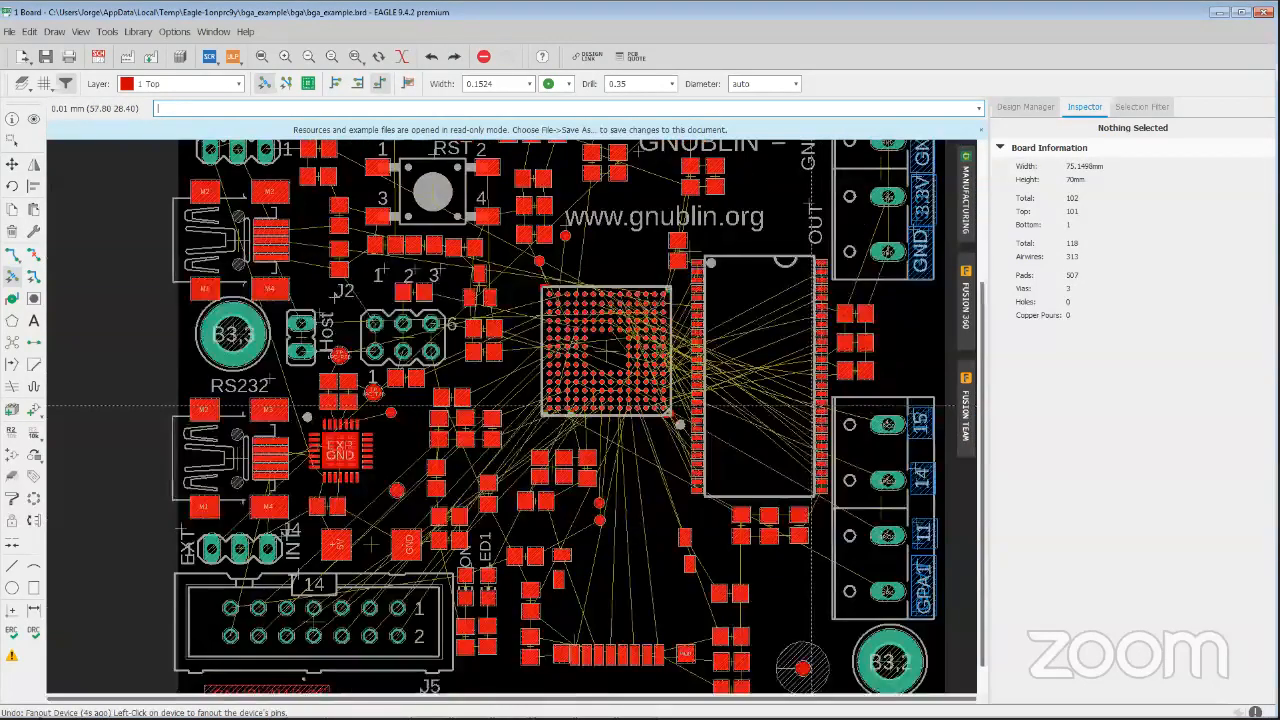
scroll(615, 333, up, 3)
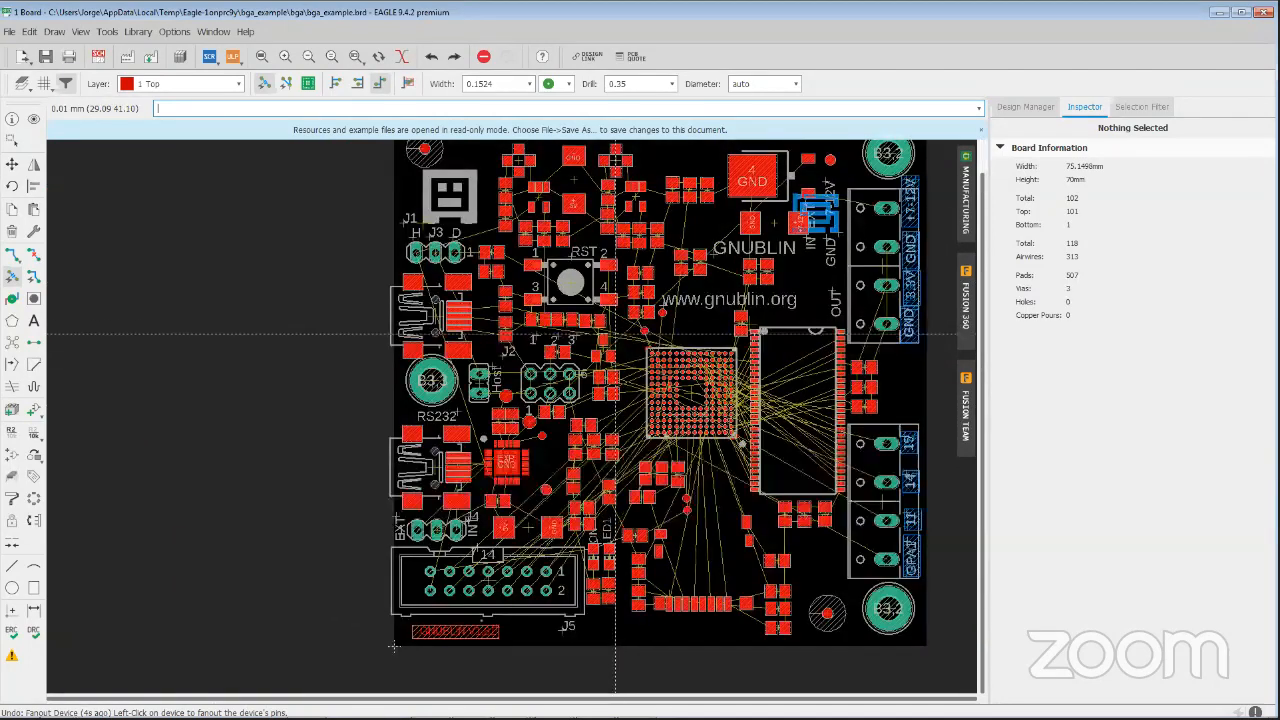
middle_drag(862, 306, 853, 306)
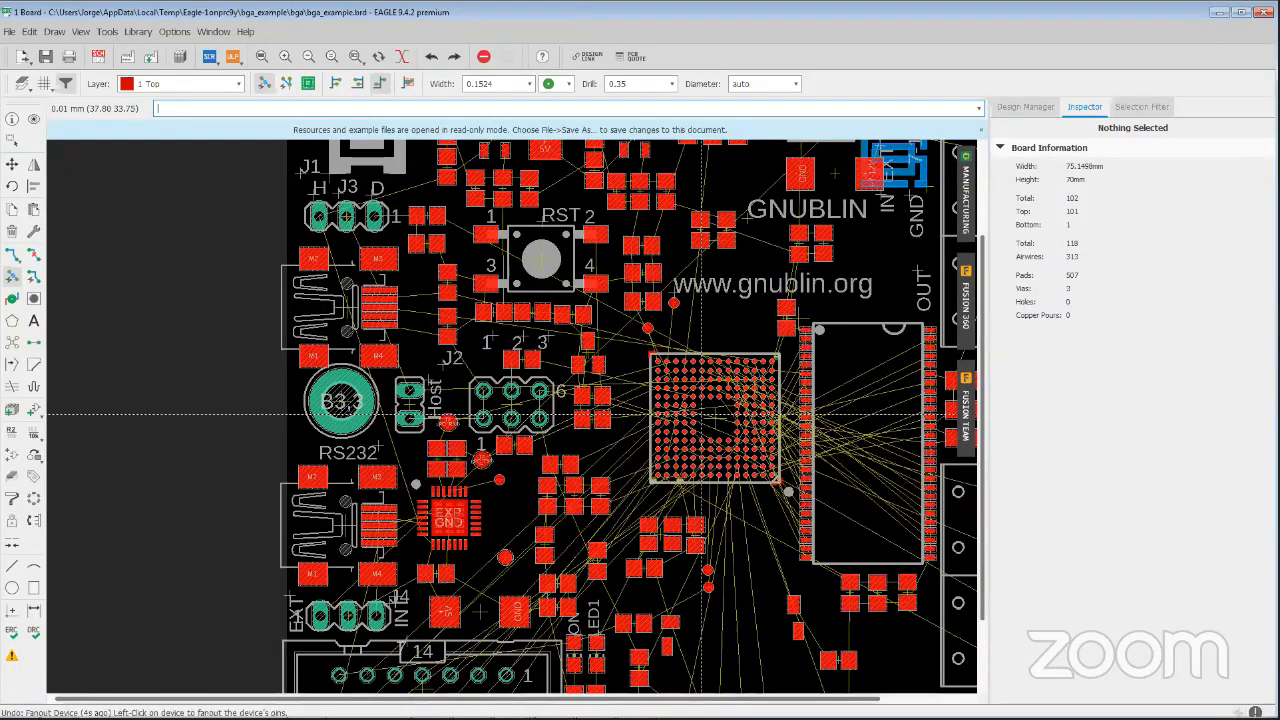
middle_drag(815, 360, 654, 355)
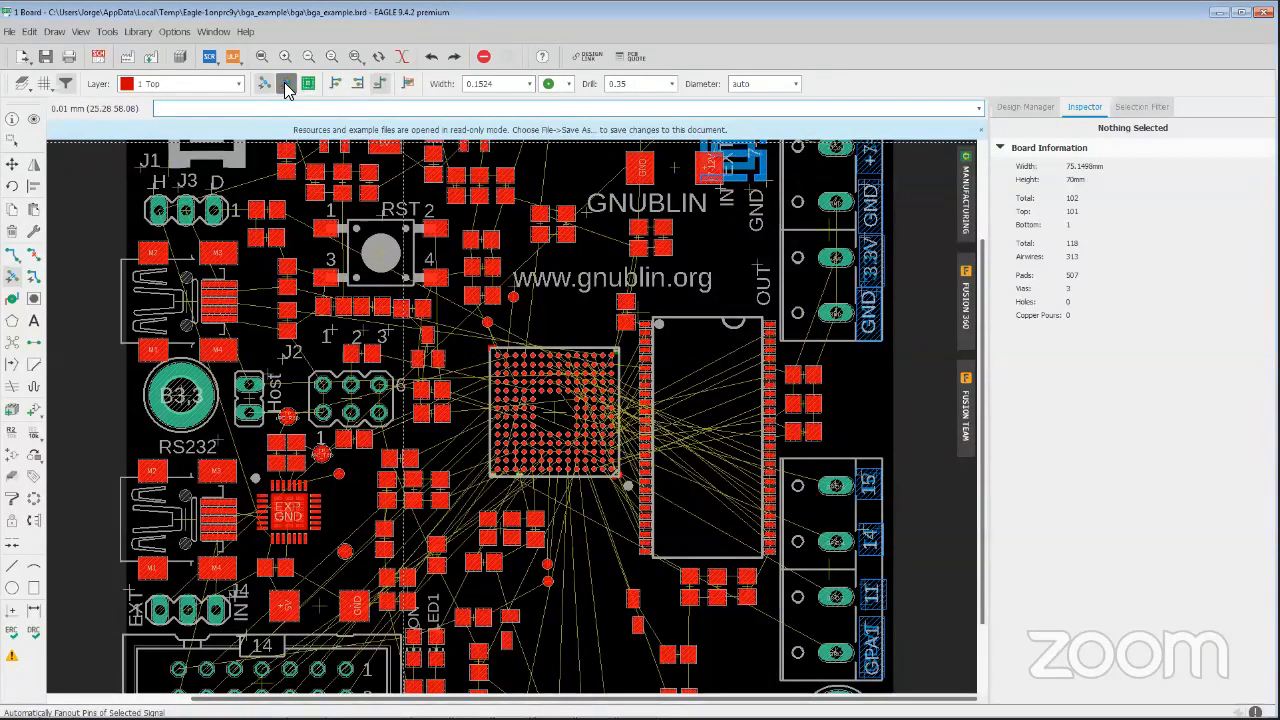
click(338, 88)
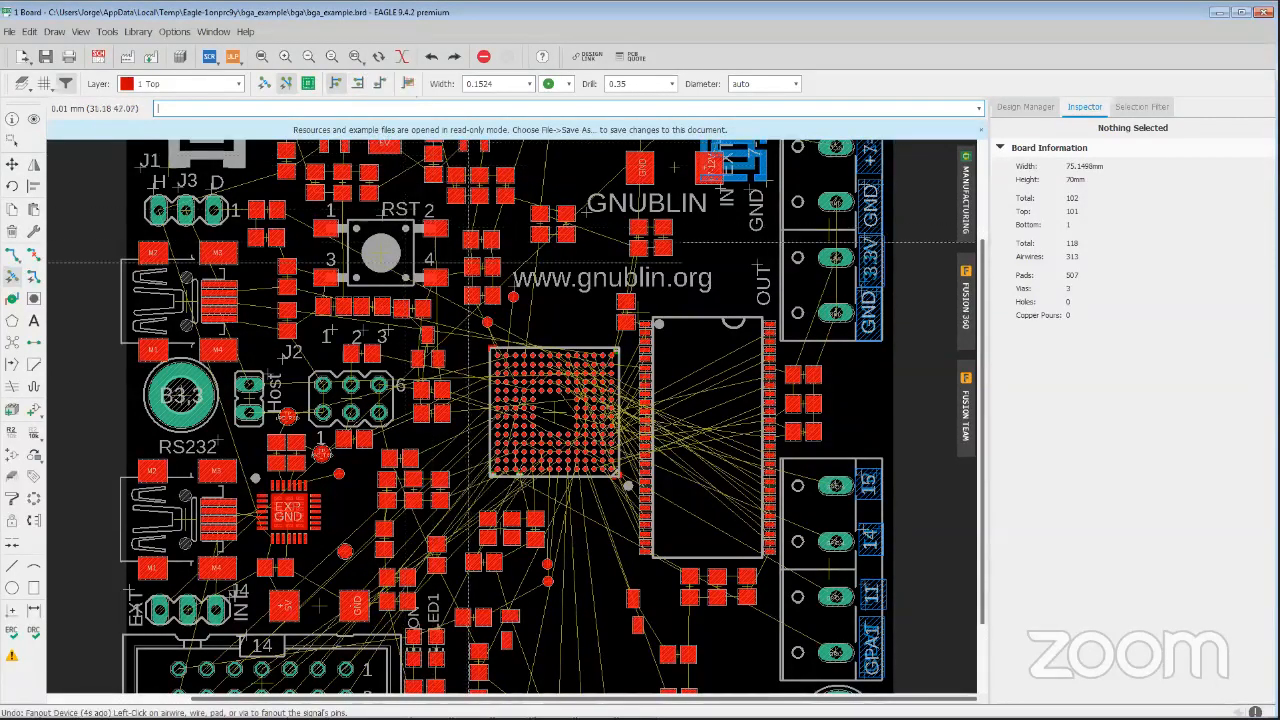
scroll(658, 325, up, 1)
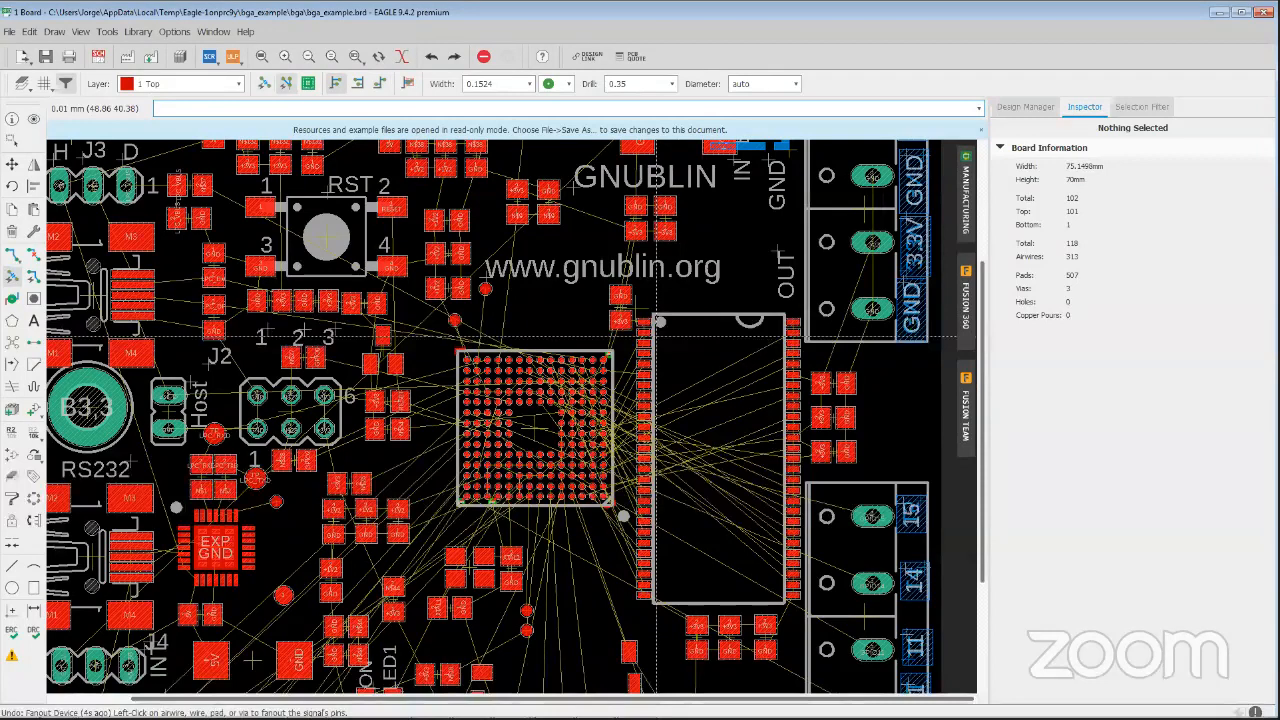
scroll(620, 296, up, 5)
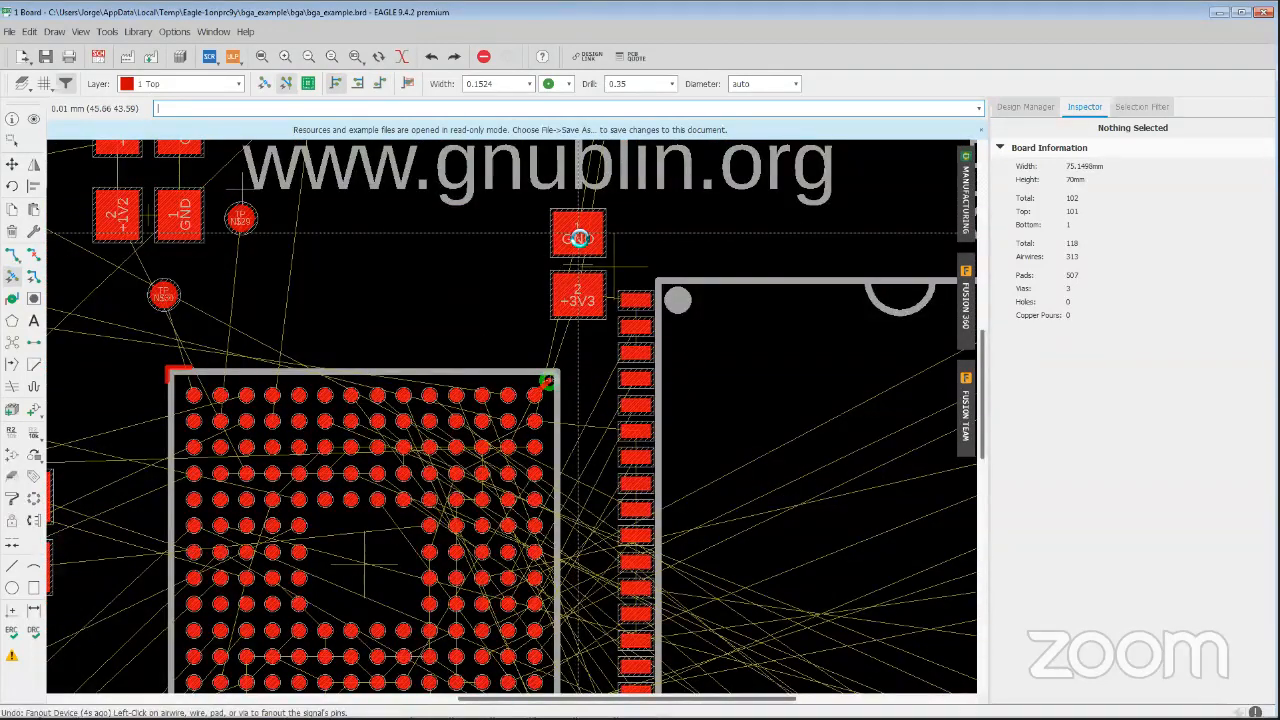
click(578, 238)
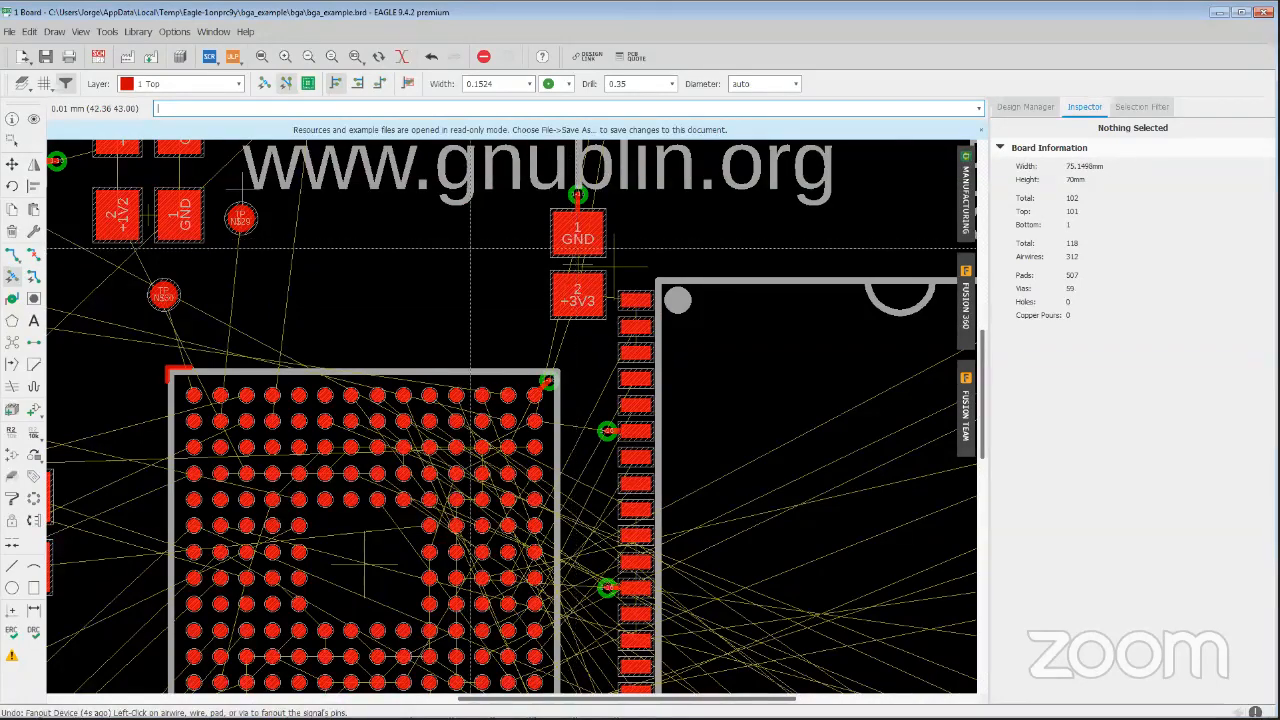
Examine the vias placed on the GND pads across the board, including those around the EXP GND chip and the neighbouring capacitors
scroll(477, 222, down, 3)
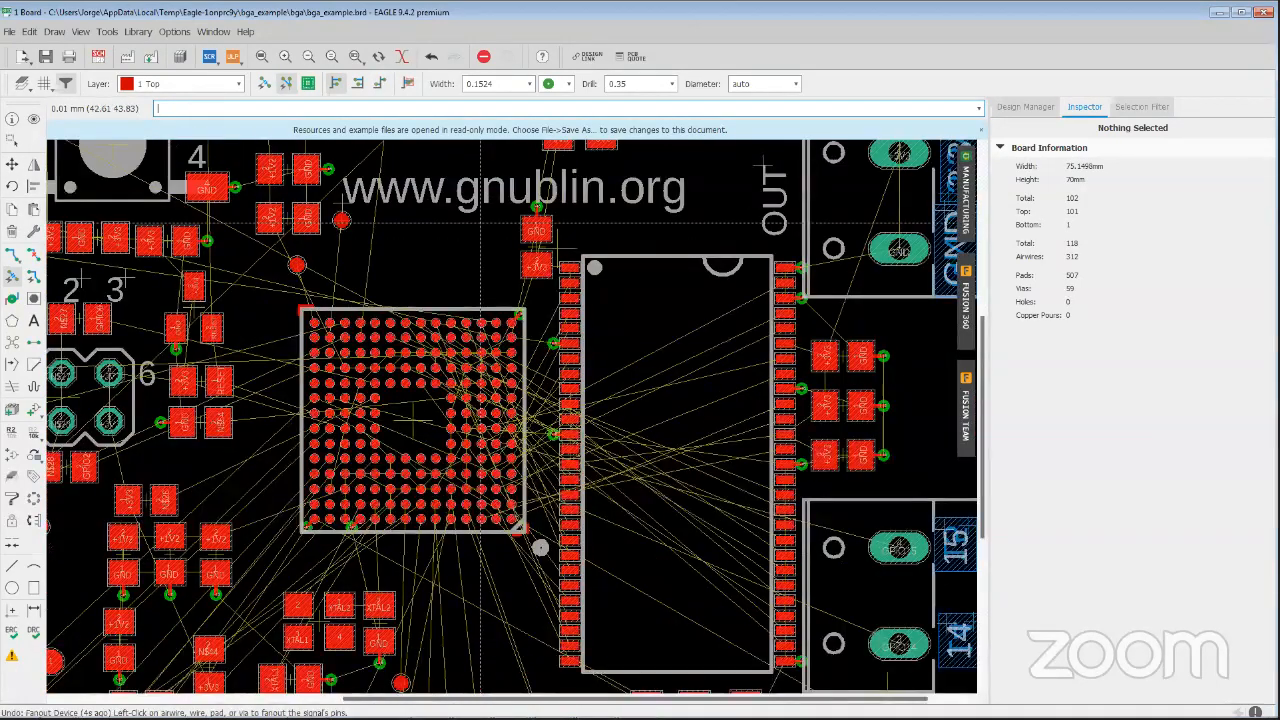
scroll(481, 222, down, 10)
scroll(330, 238, up, 6)
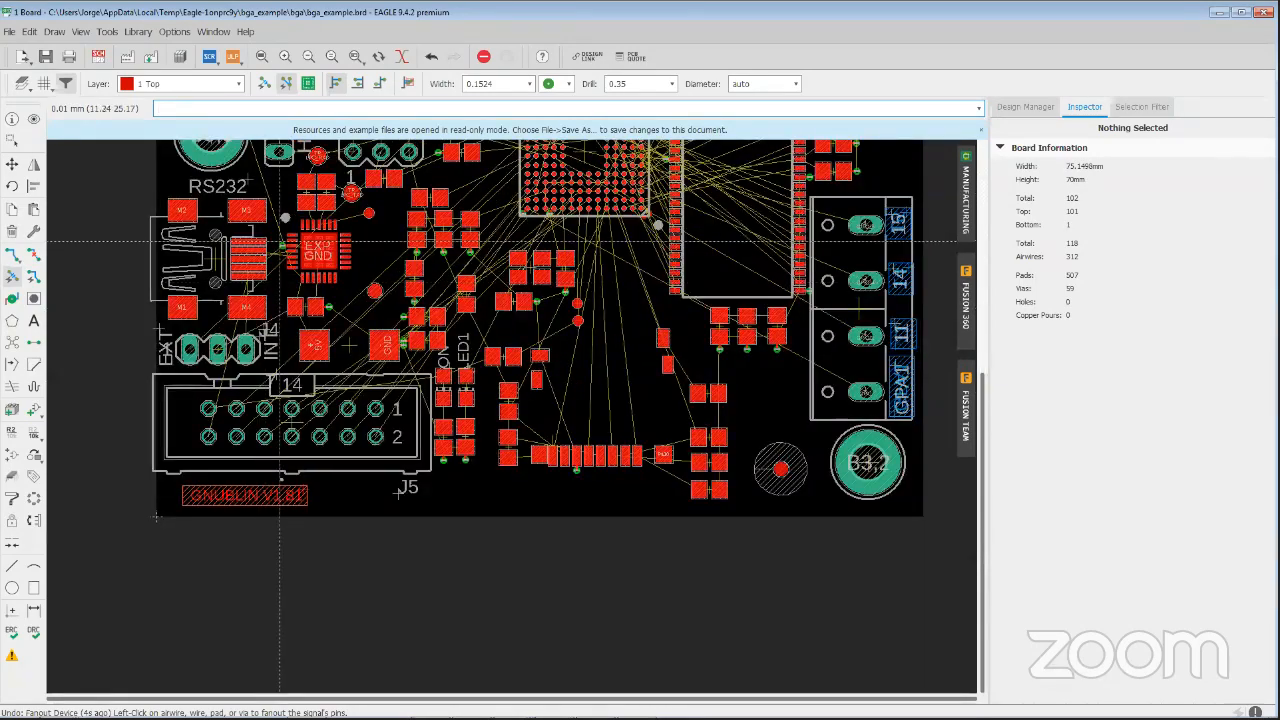
scroll(279, 241, up, 4)
scroll(460, 530, down, 1)
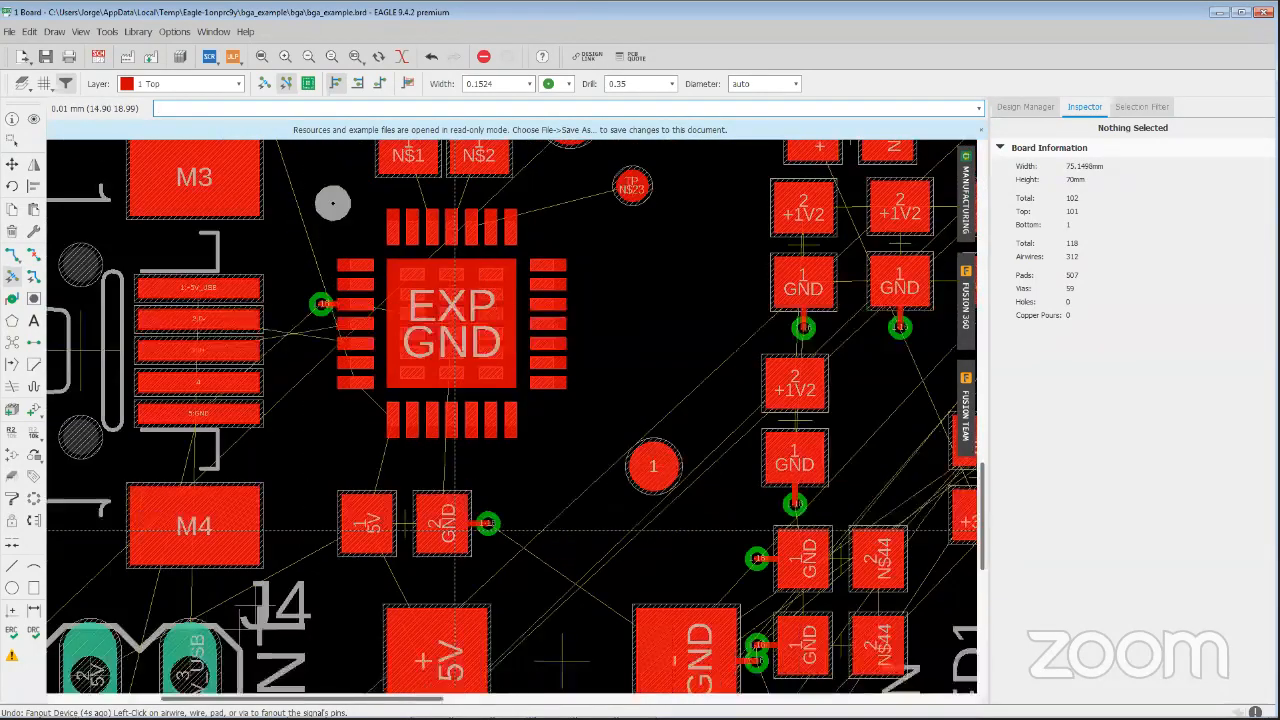
scroll(563, 660, down, 3)
scroll(449, 566, up, 2)
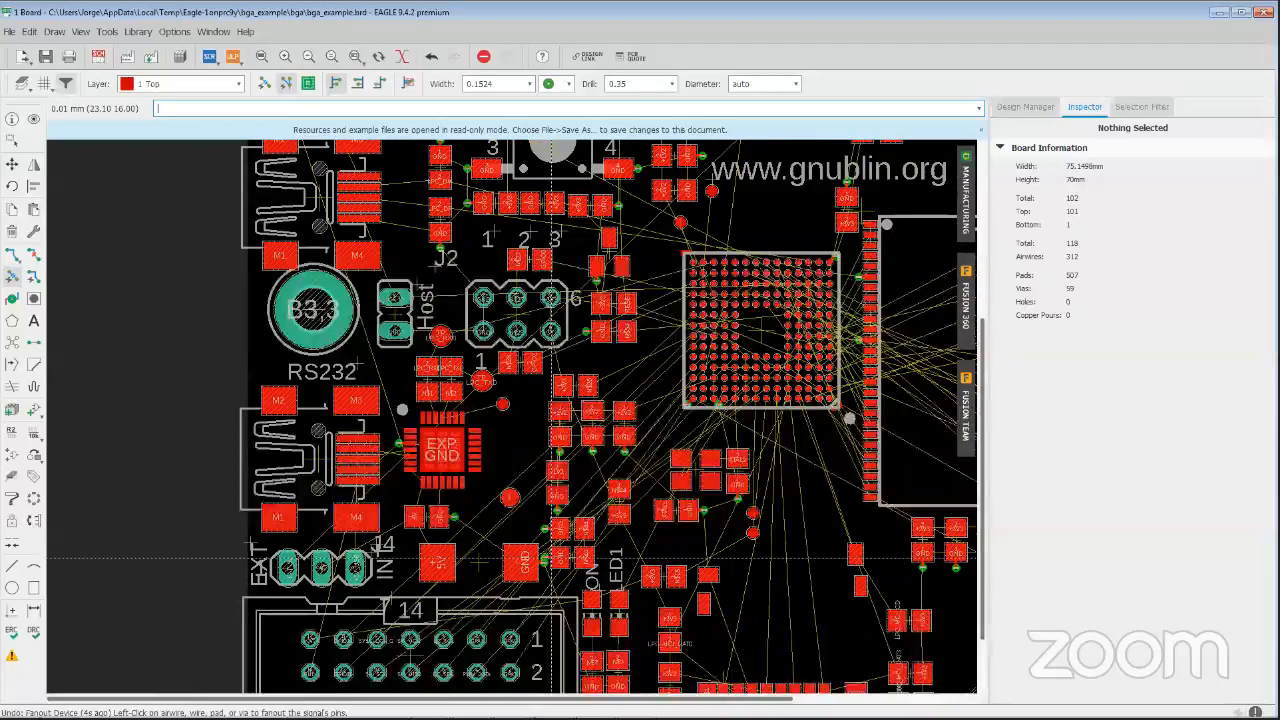
scroll(541, 560, up, 5)
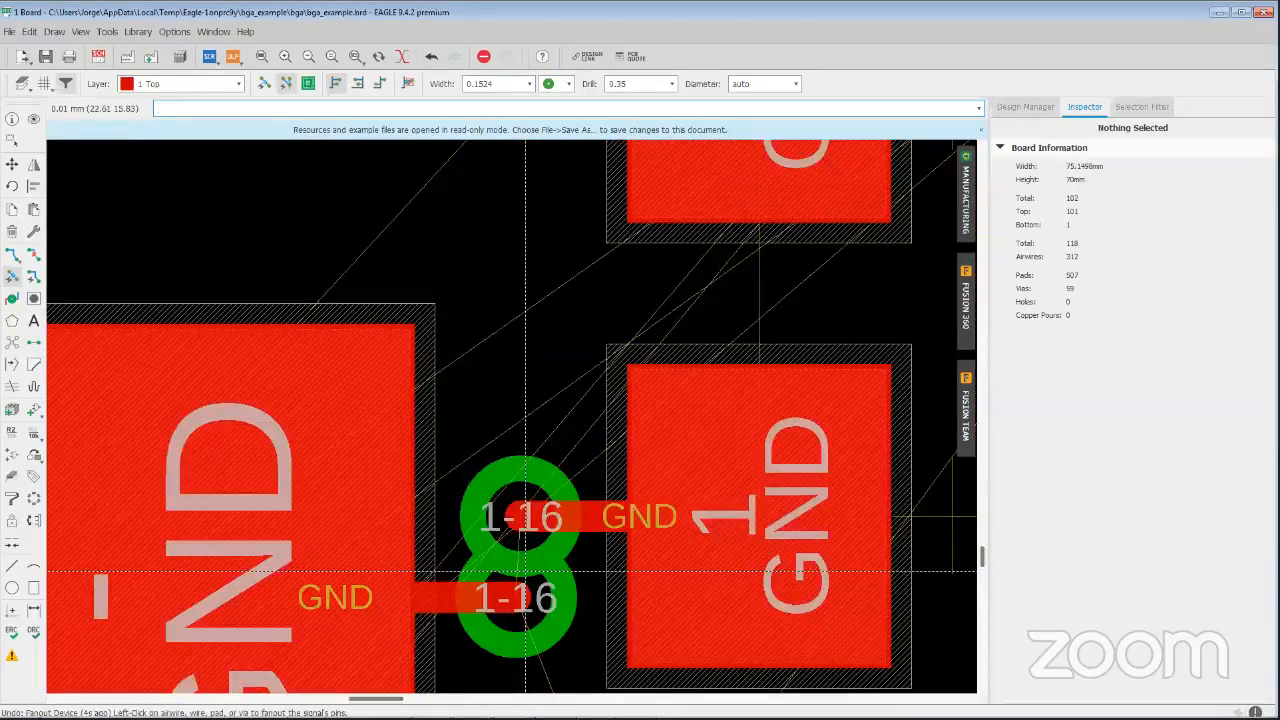
scroll(233, 541, down, 3)
scroll(376, 530, down, 2)
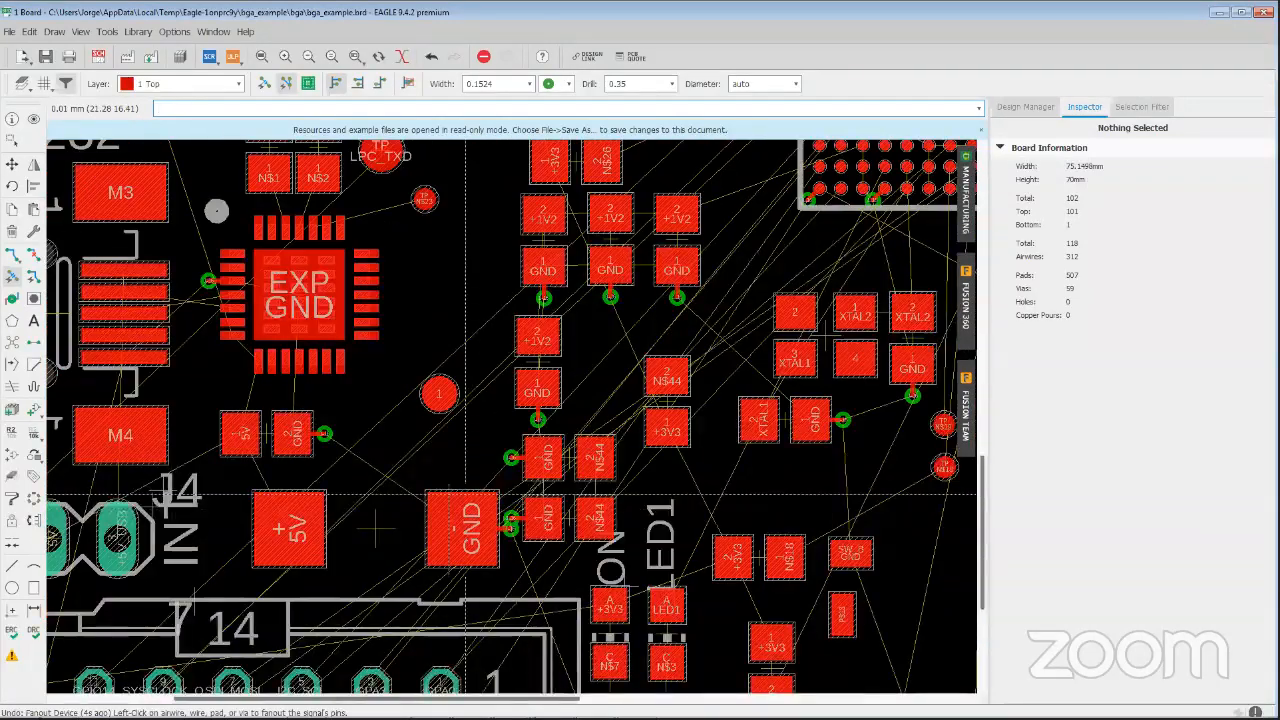
scroll(376, 530, down, 3)
scroll(335, 483, up, 1)
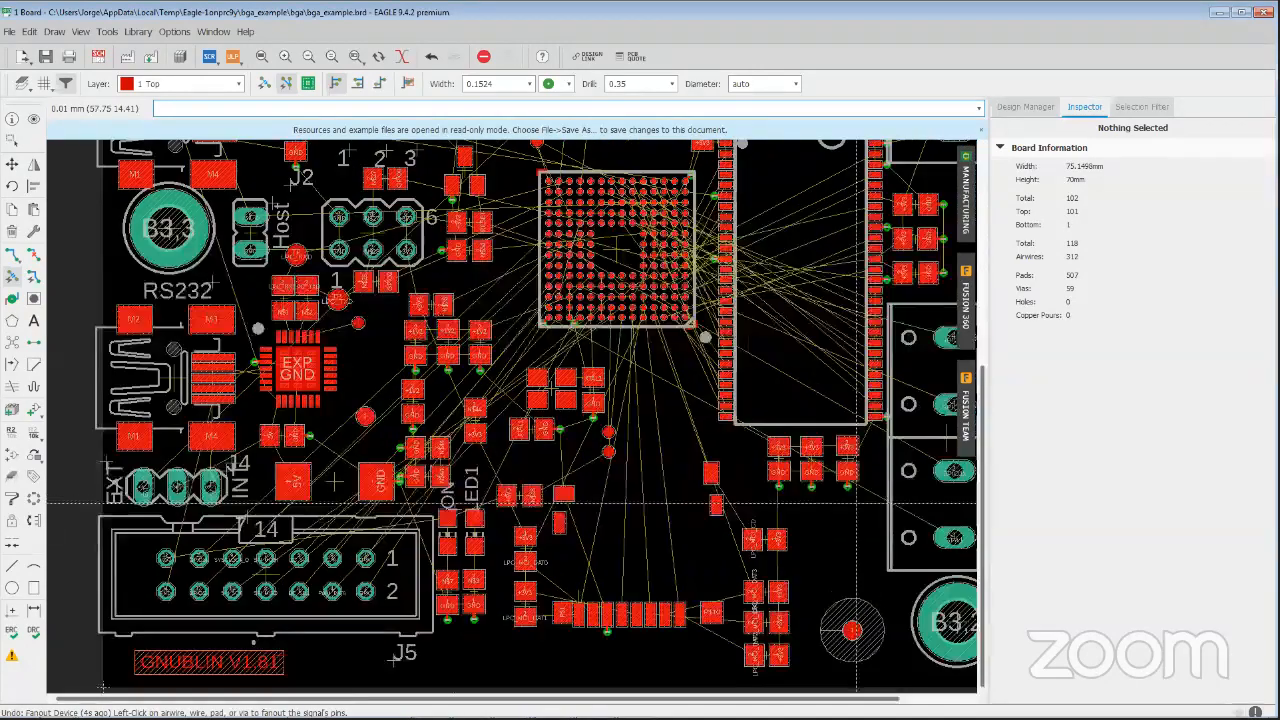
Examine the GND fanout vias near the board's upper edge, especially those between the adjacent capacitor GND pads beside the J3 header
scroll(856, 503, up, 1)
scroll(716, 305, down, 4)
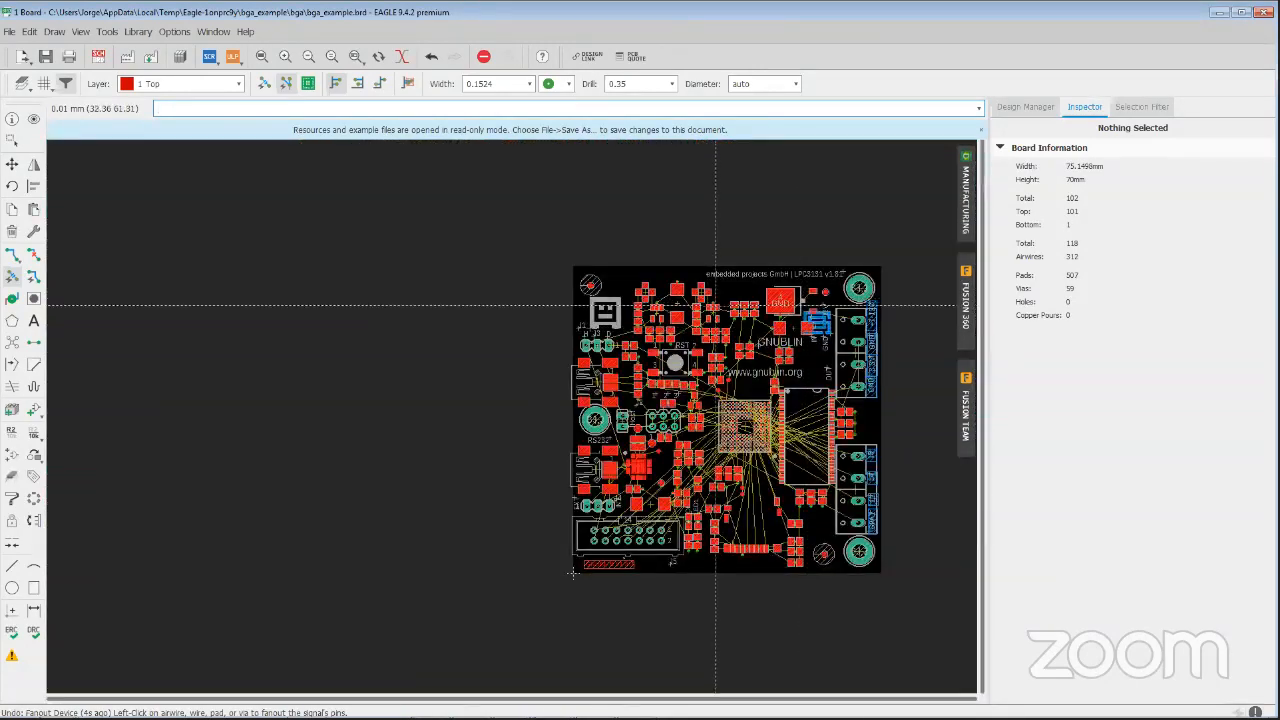
scroll(715, 305, up, 7)
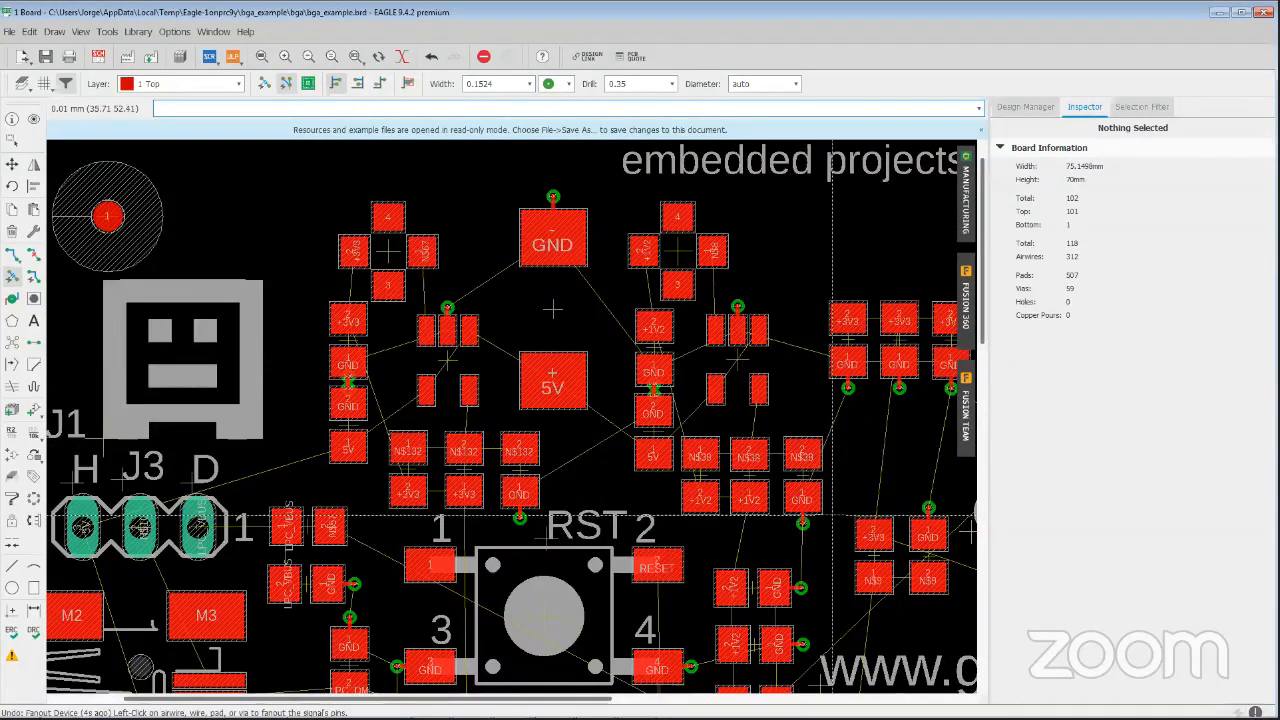
scroll(358, 435, up, 3)
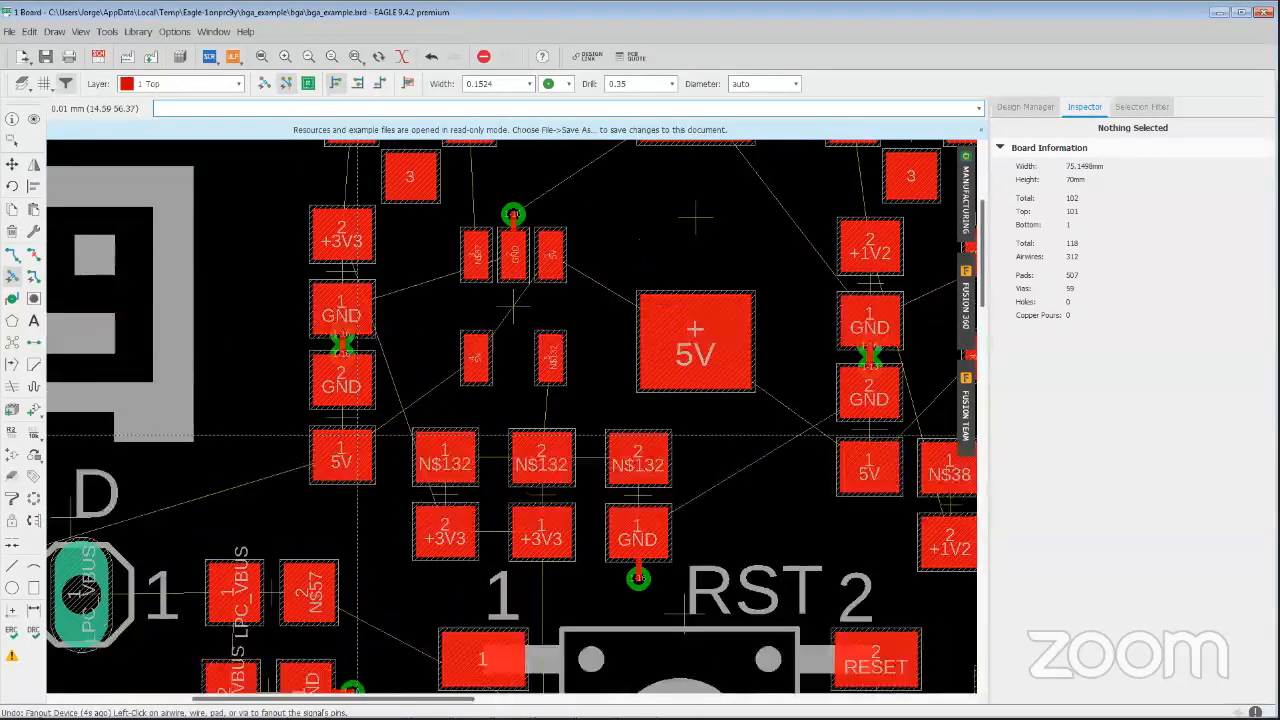
scroll(358, 435, up, 3)
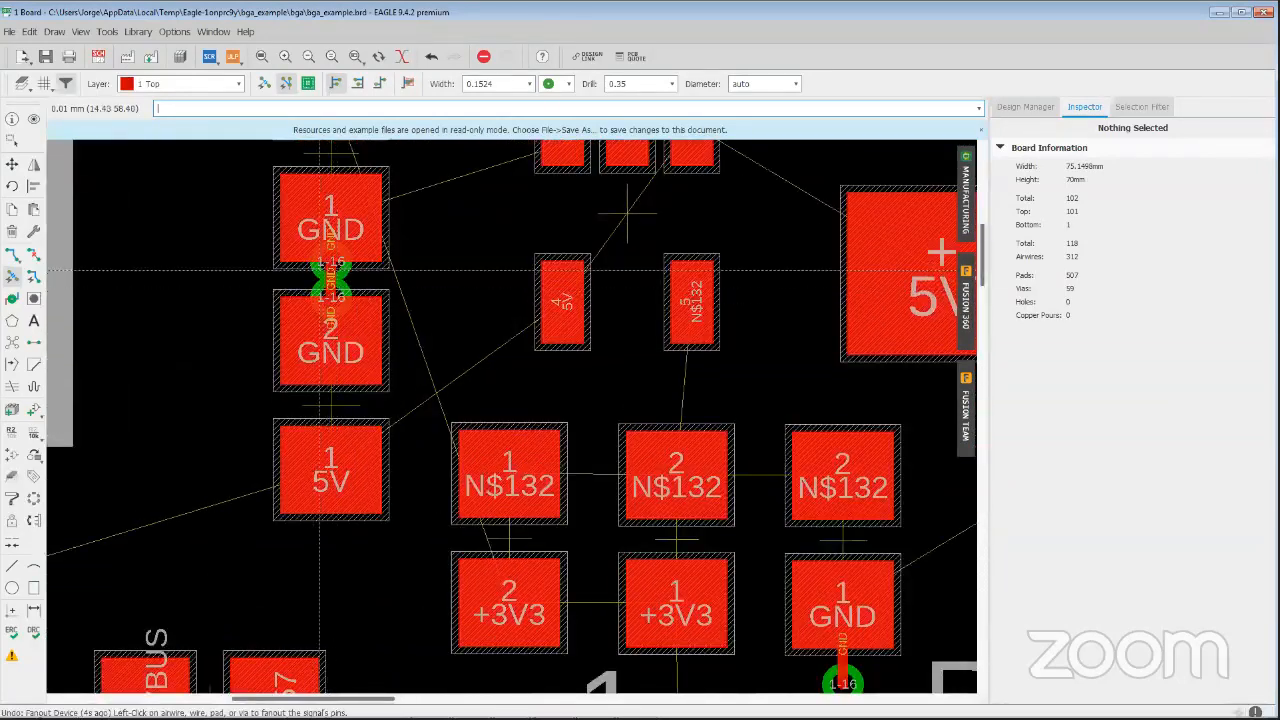
scroll(305, 275, down, 4)
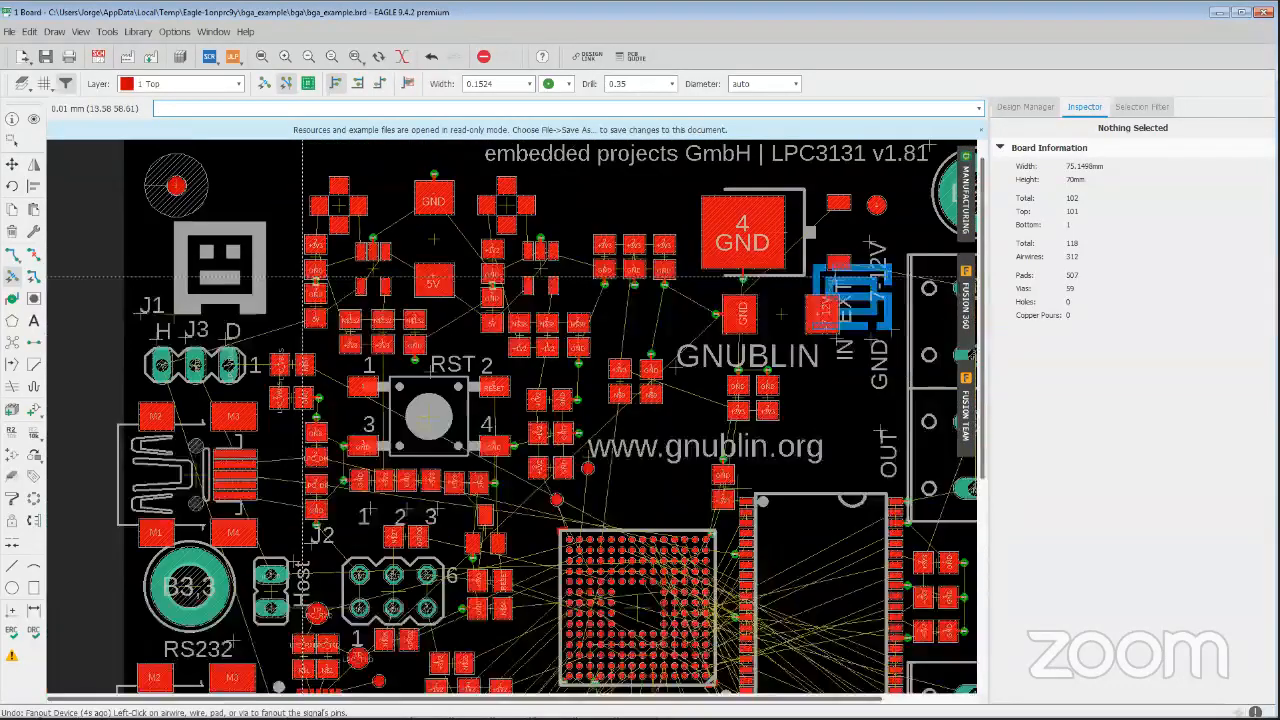
scroll(305, 275, down, 2)
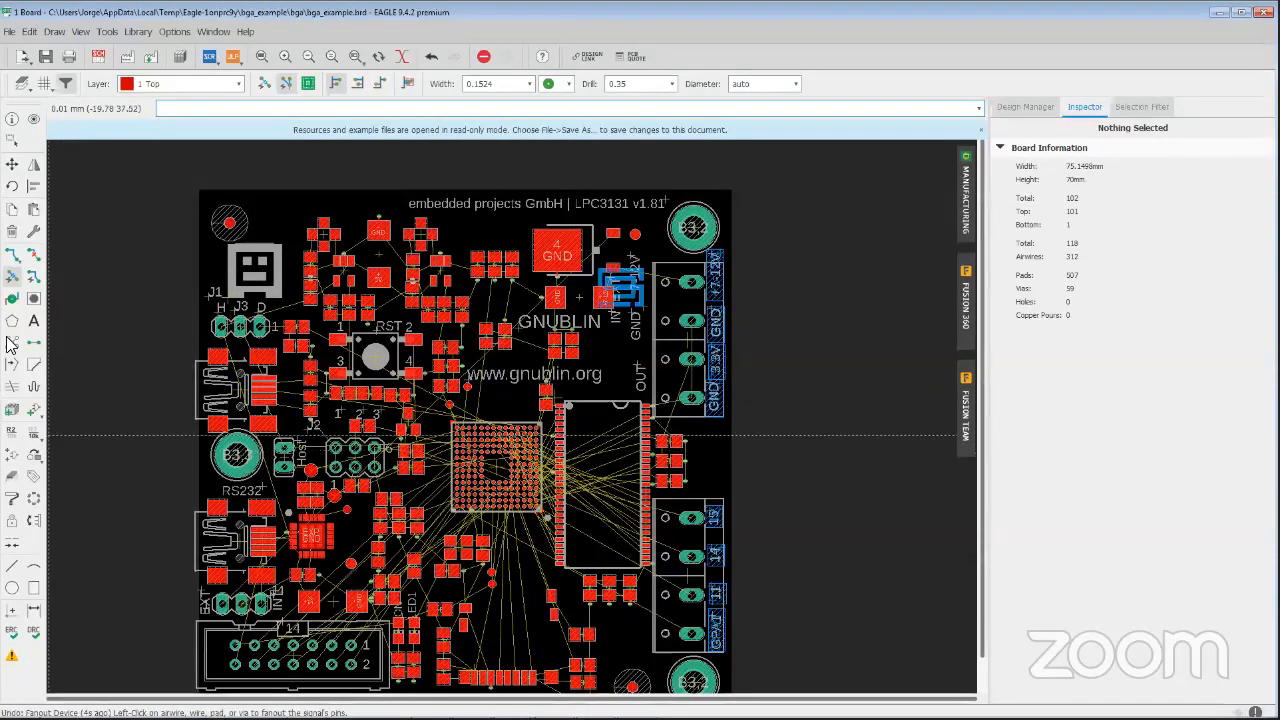
click(33, 277)
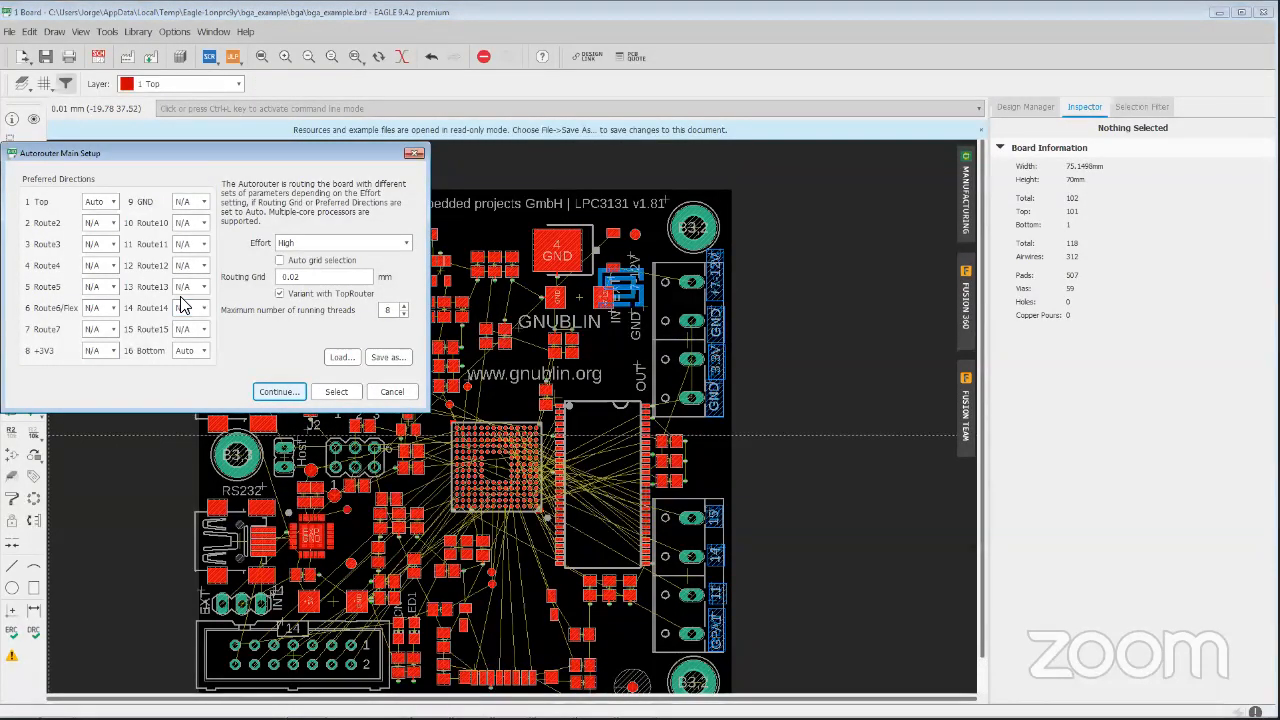
click(278, 391)
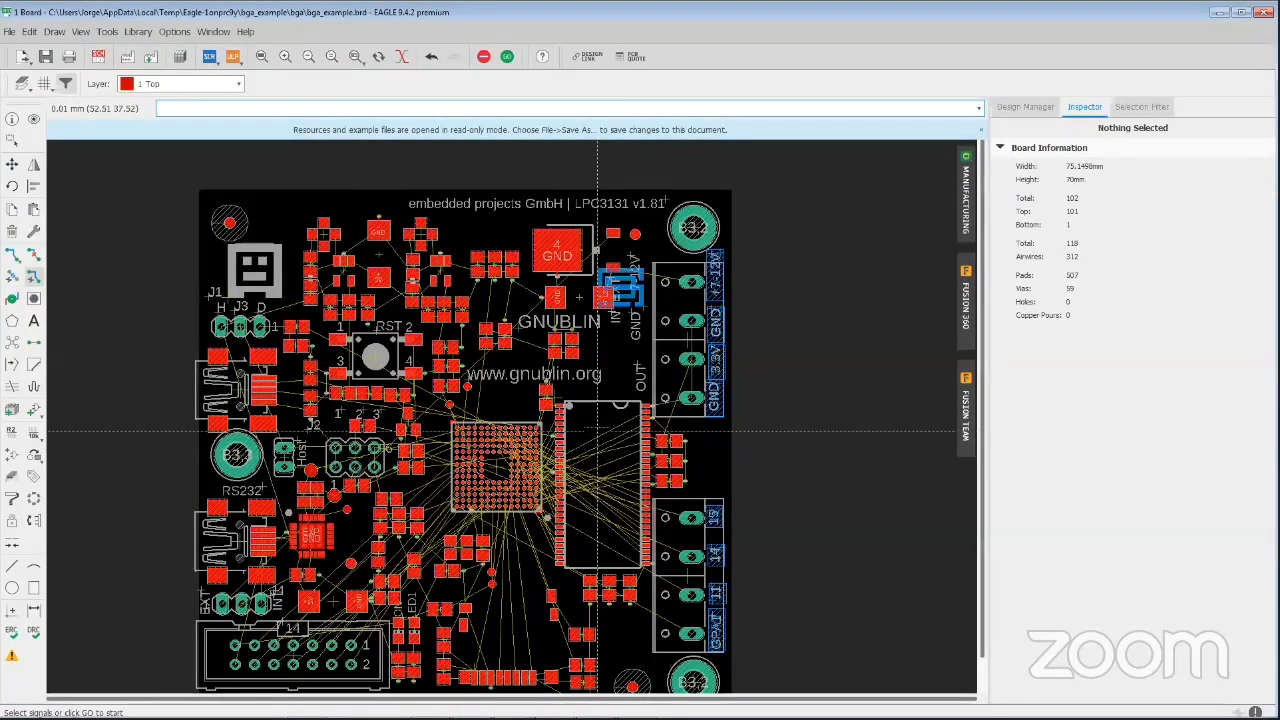
click(581, 477)
click(591, 493)
click(587, 485)
click(585, 482)
click(589, 486)
click(594, 480)
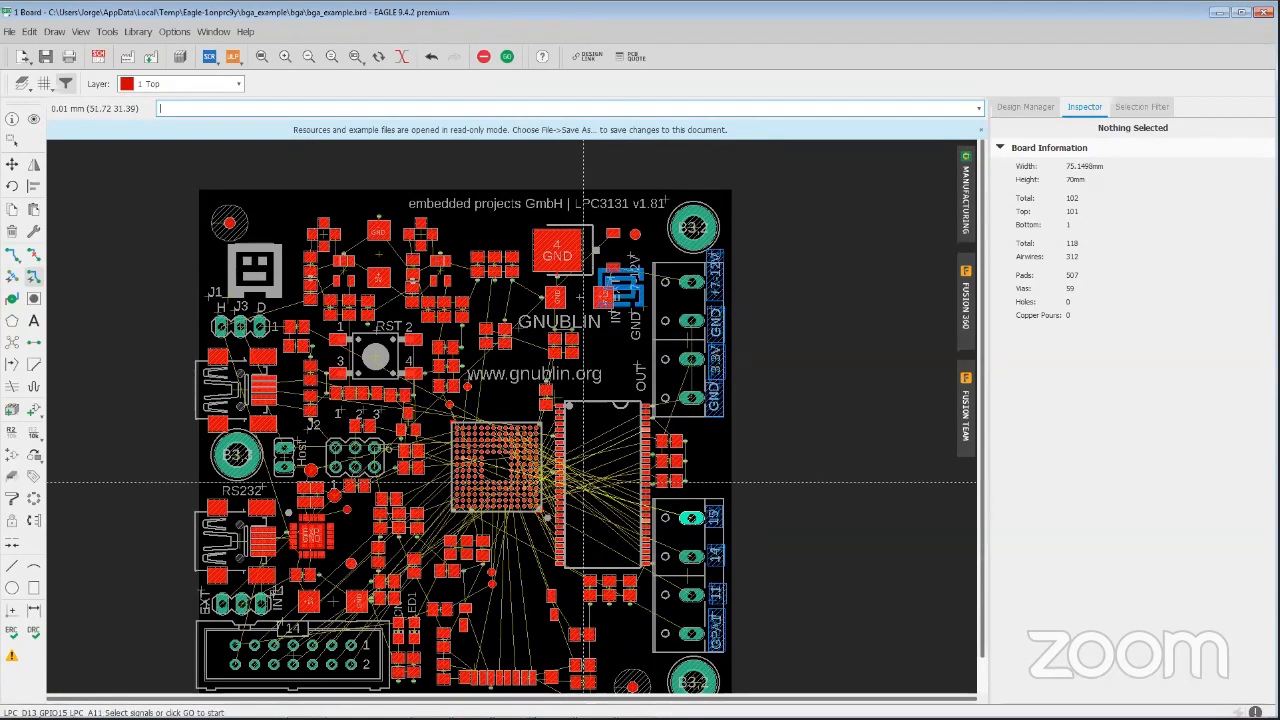
scroll(577, 487, up, 2)
scroll(577, 485, up, 7)
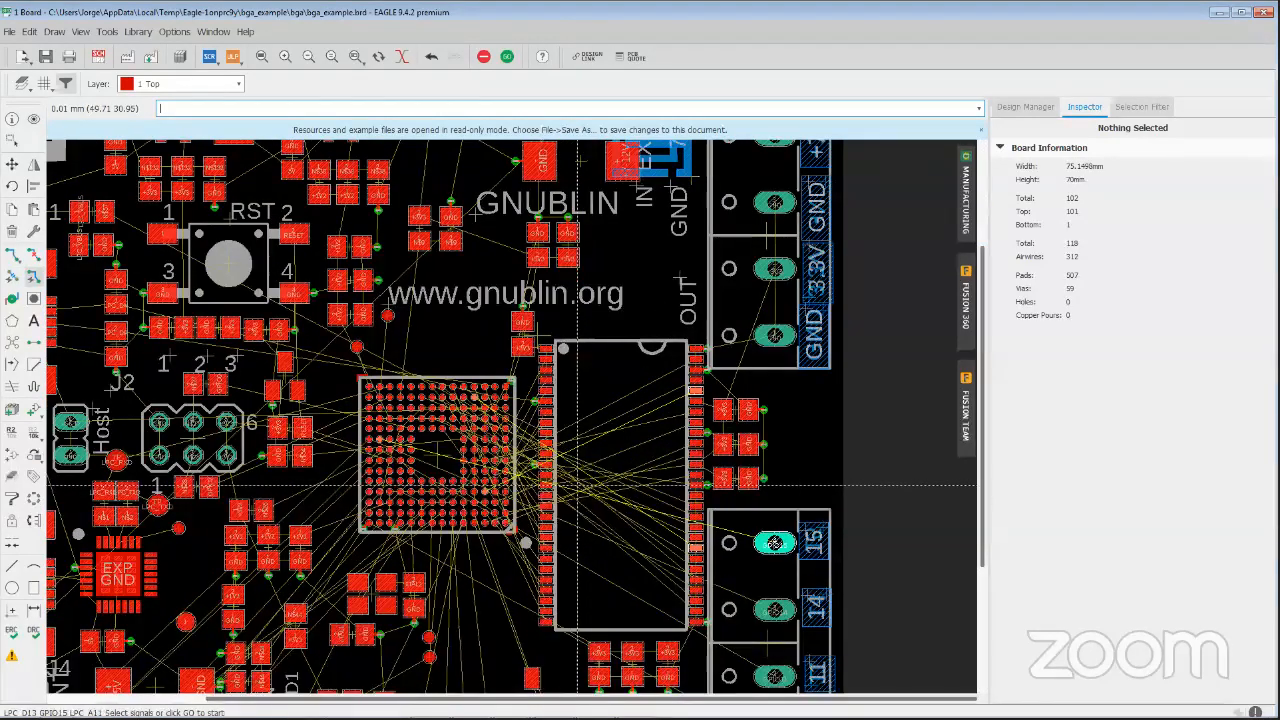
click(646, 414)
click(652, 438)
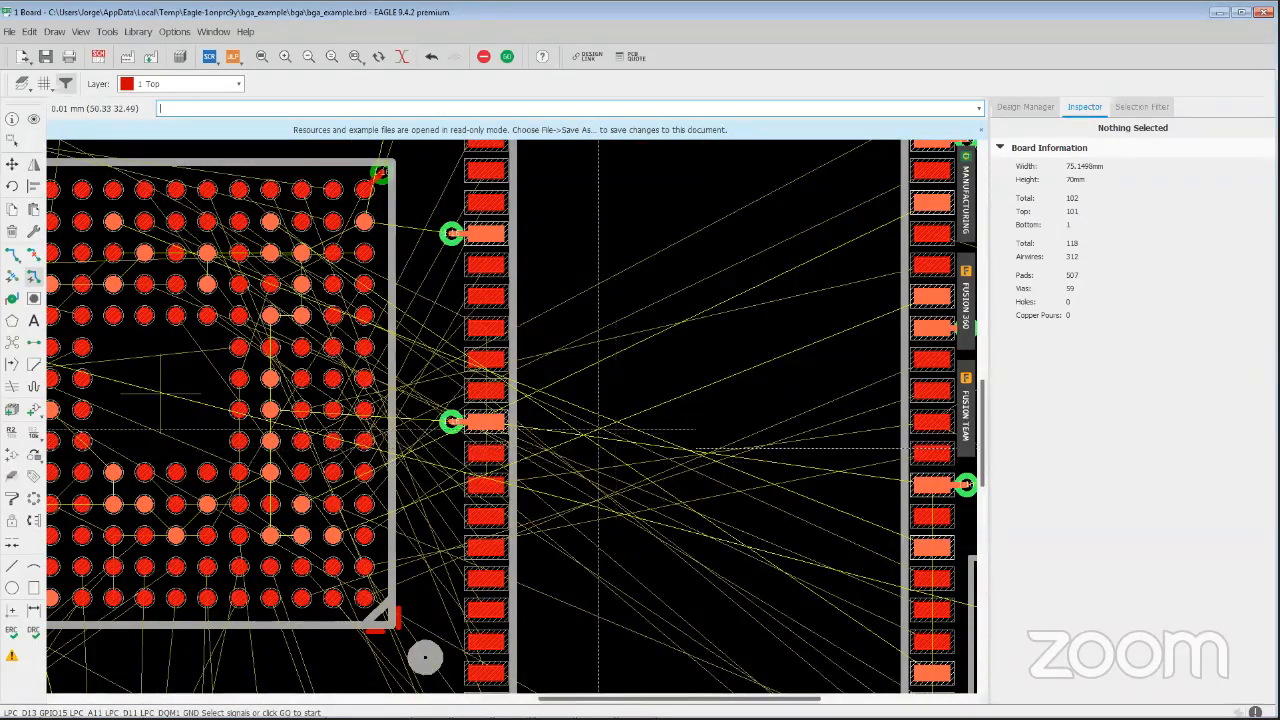
scroll(583, 427, down, 2)
scroll(583, 427, down, 4)
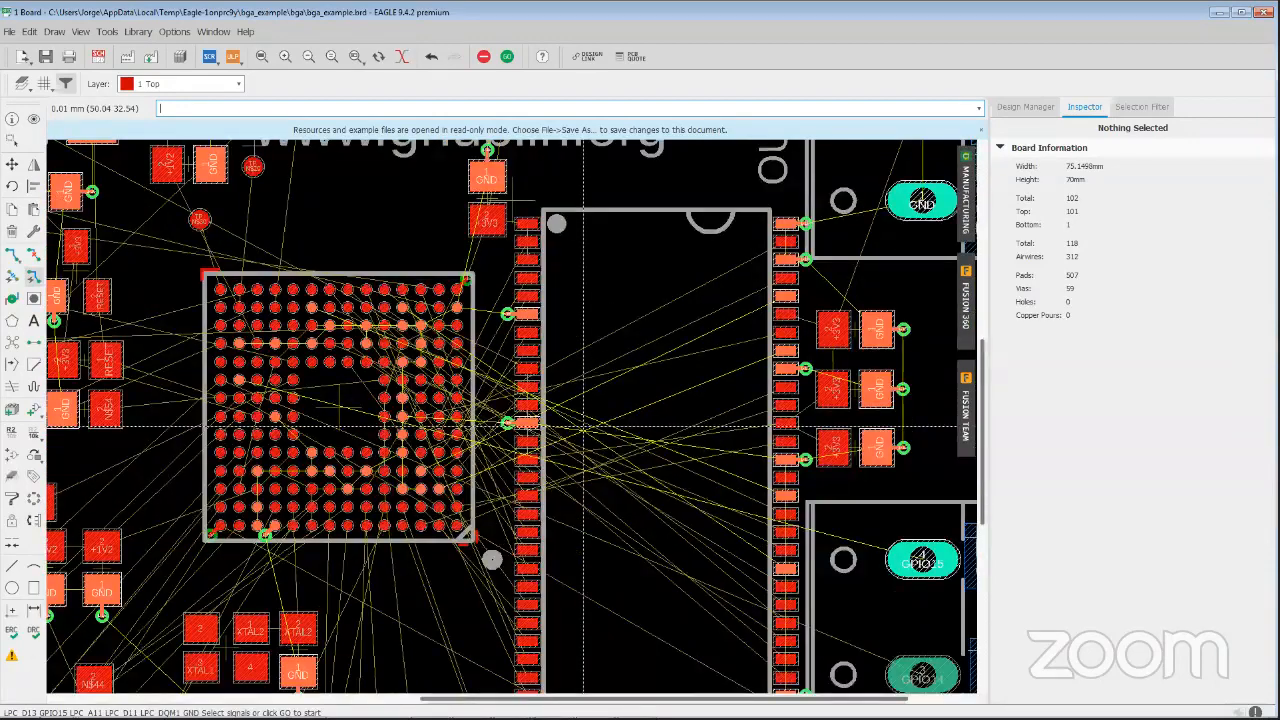
key(Escape)
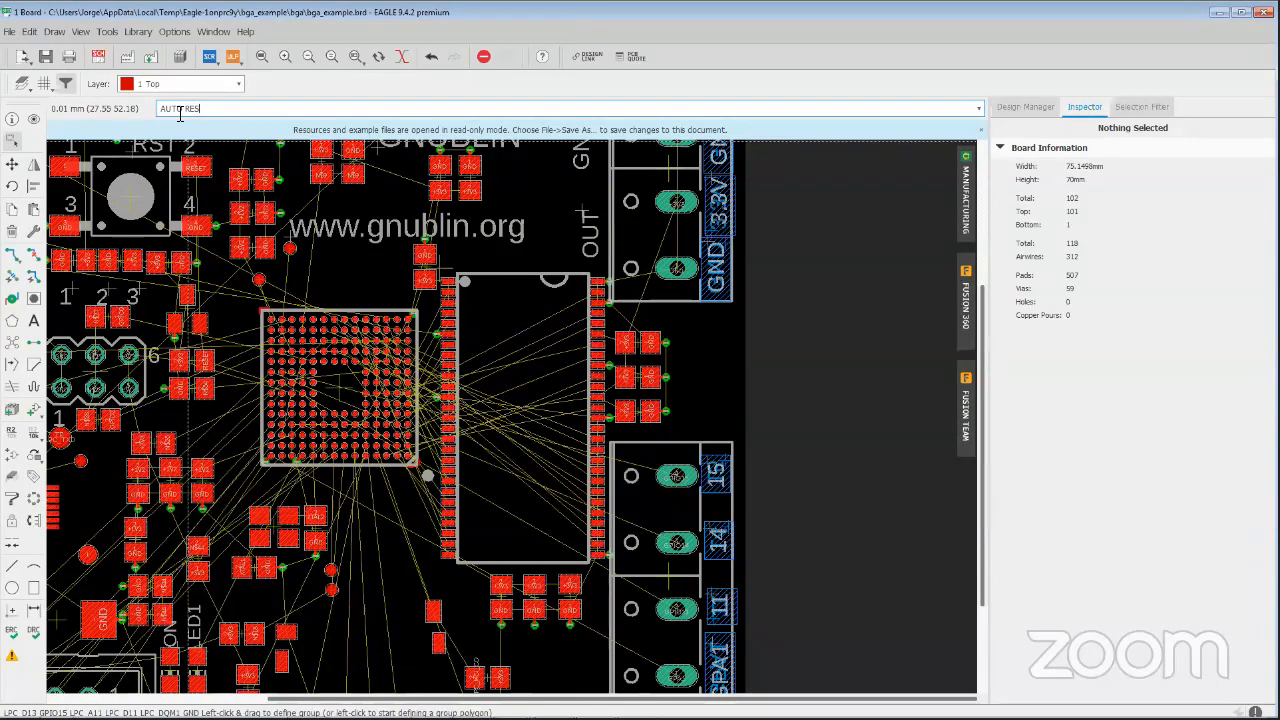
Autoroute only the RESET signal by name, run all routing variants and finish the job with the TopRouter variant
key(Return)
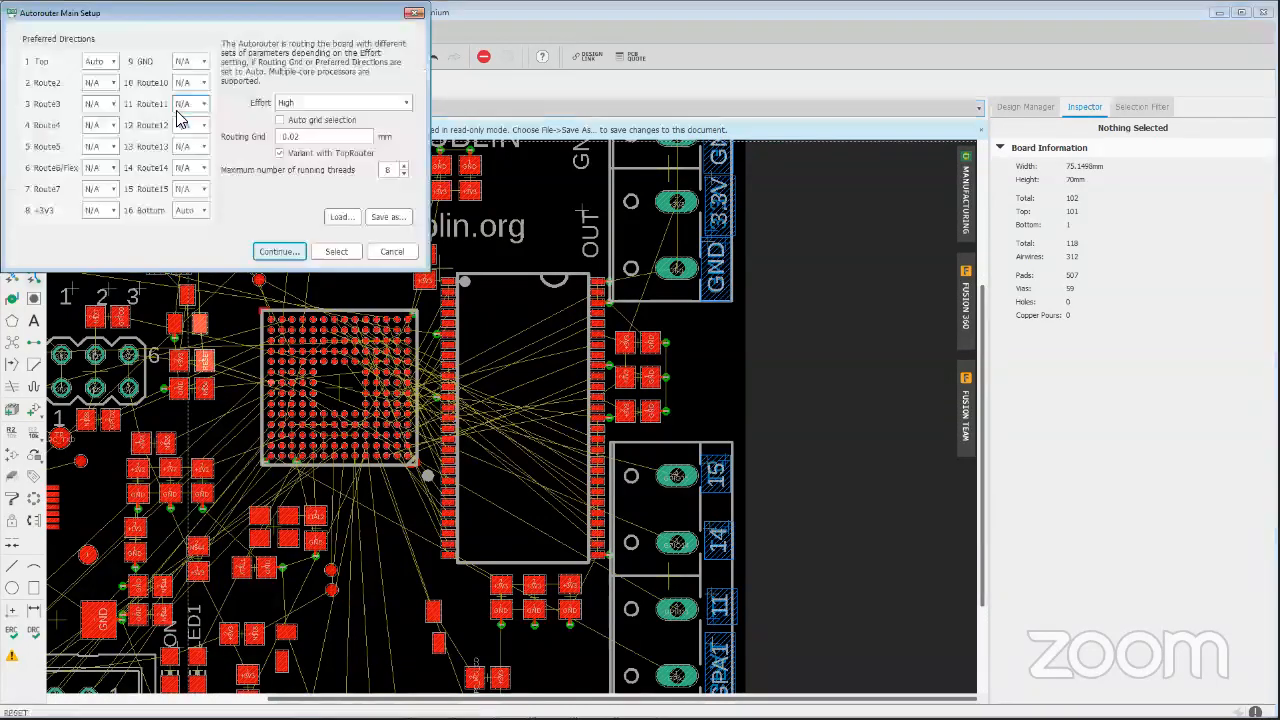
click(276, 251)
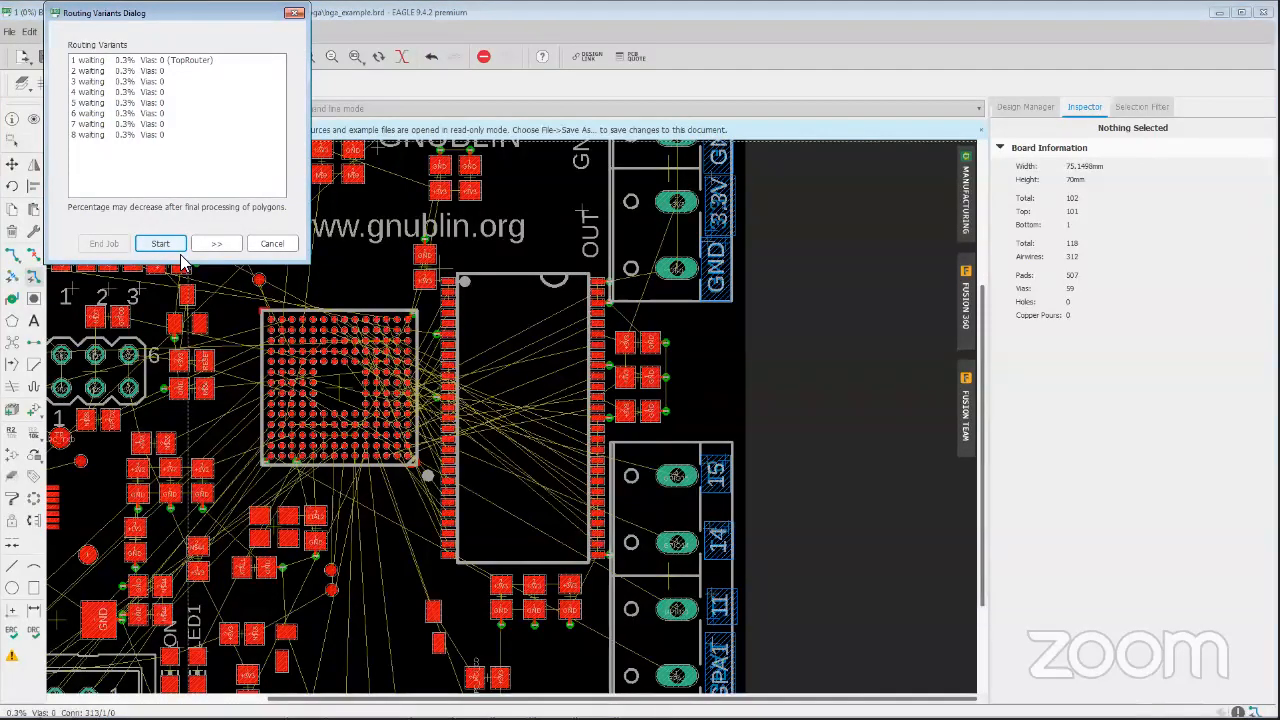
click(163, 243)
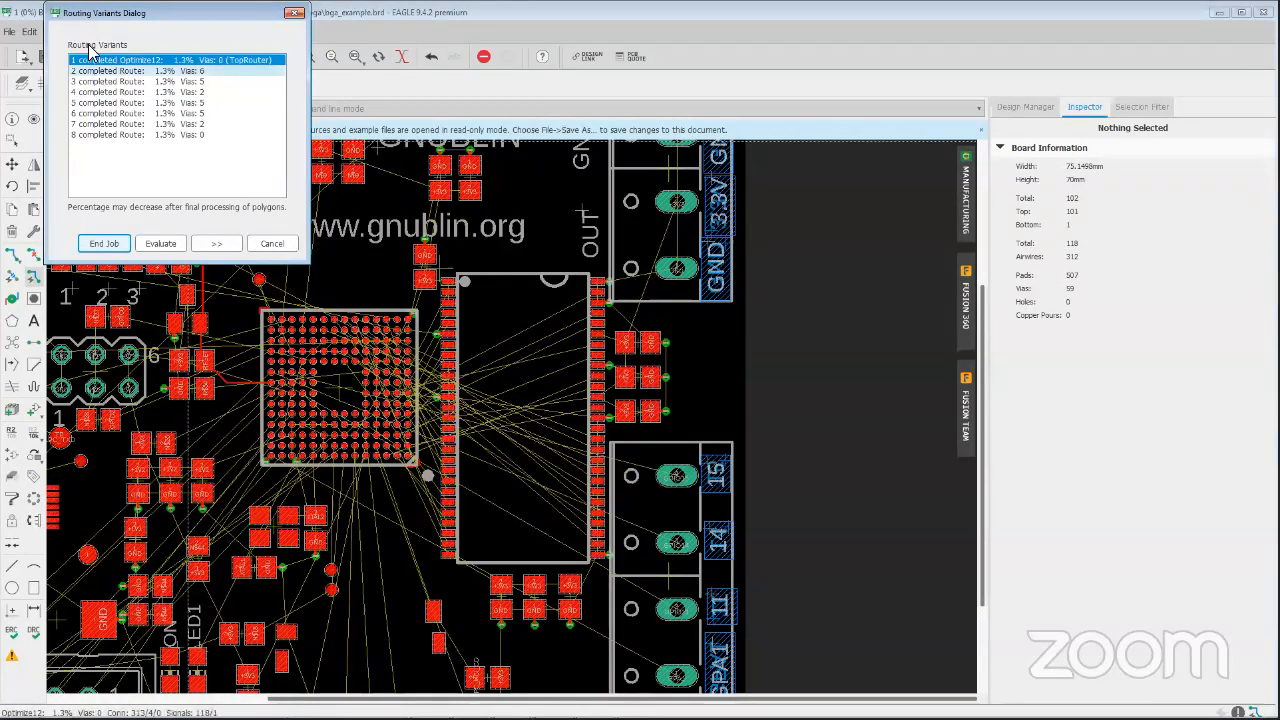
drag(135, 13, 444, 130)
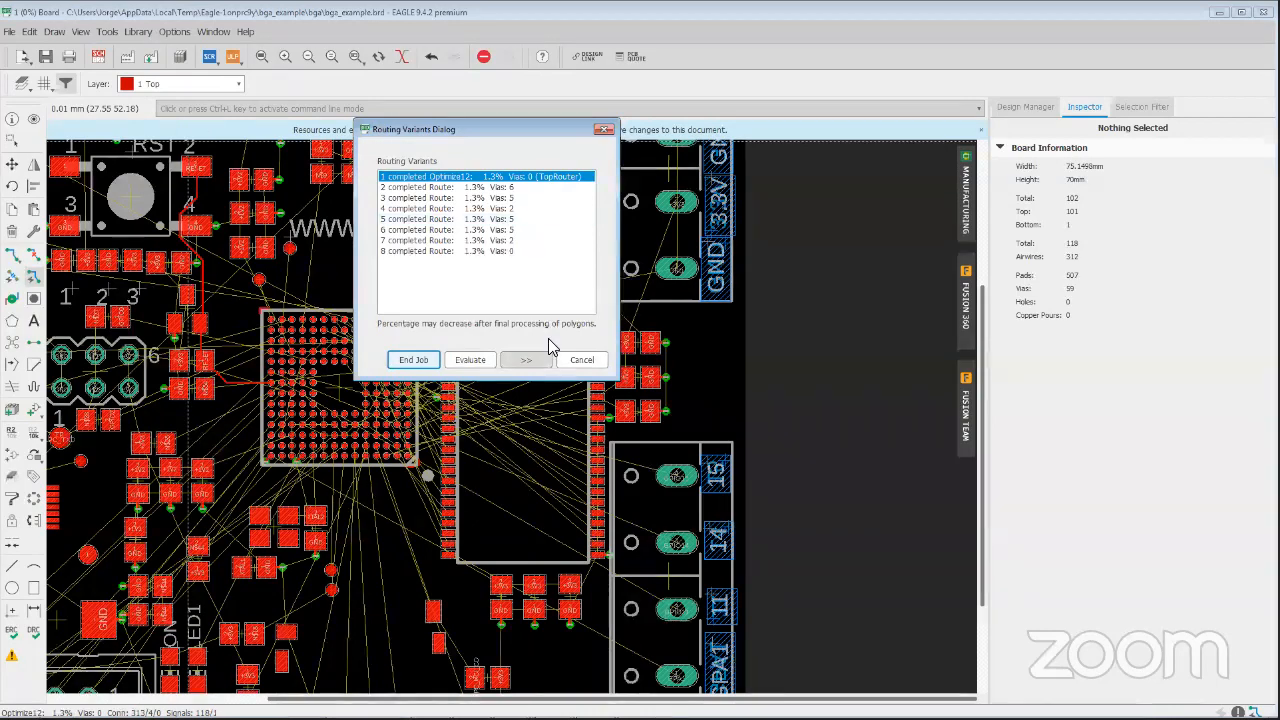
click(413, 359)
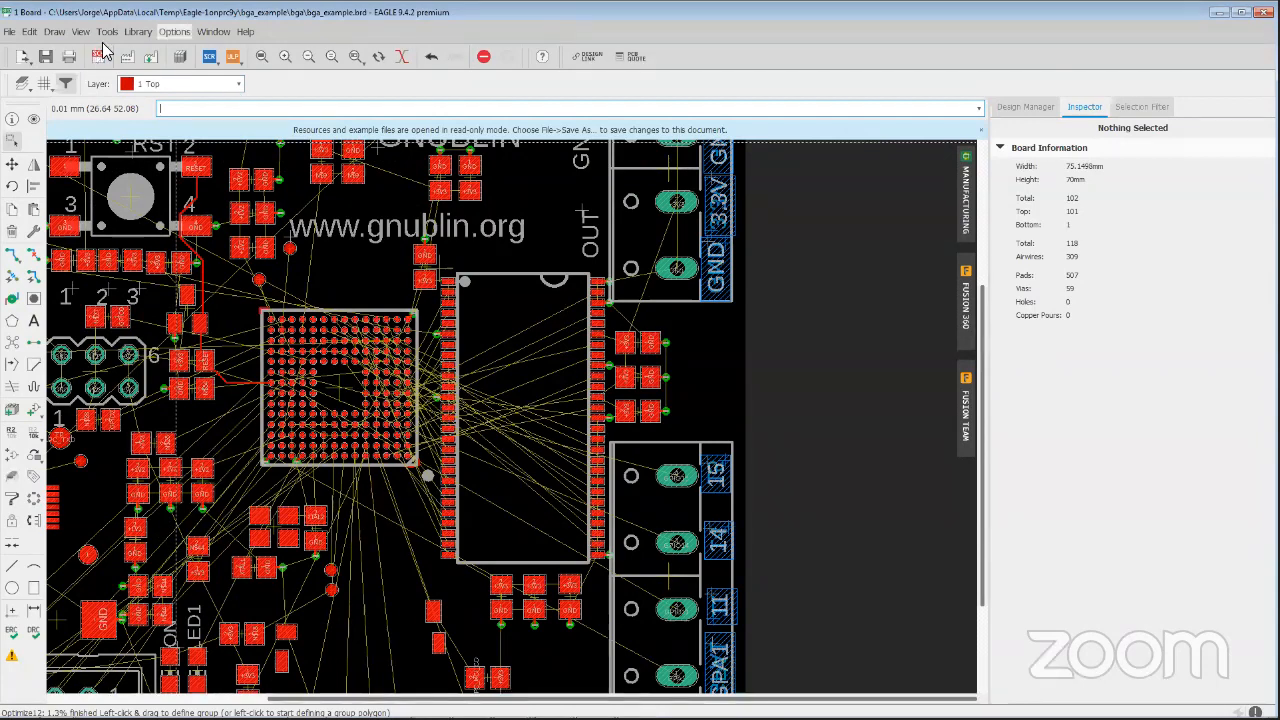
Look up the AUTO command in the help and read its syntax, signal name options and wildcards
click(245, 31)
click(262, 50)
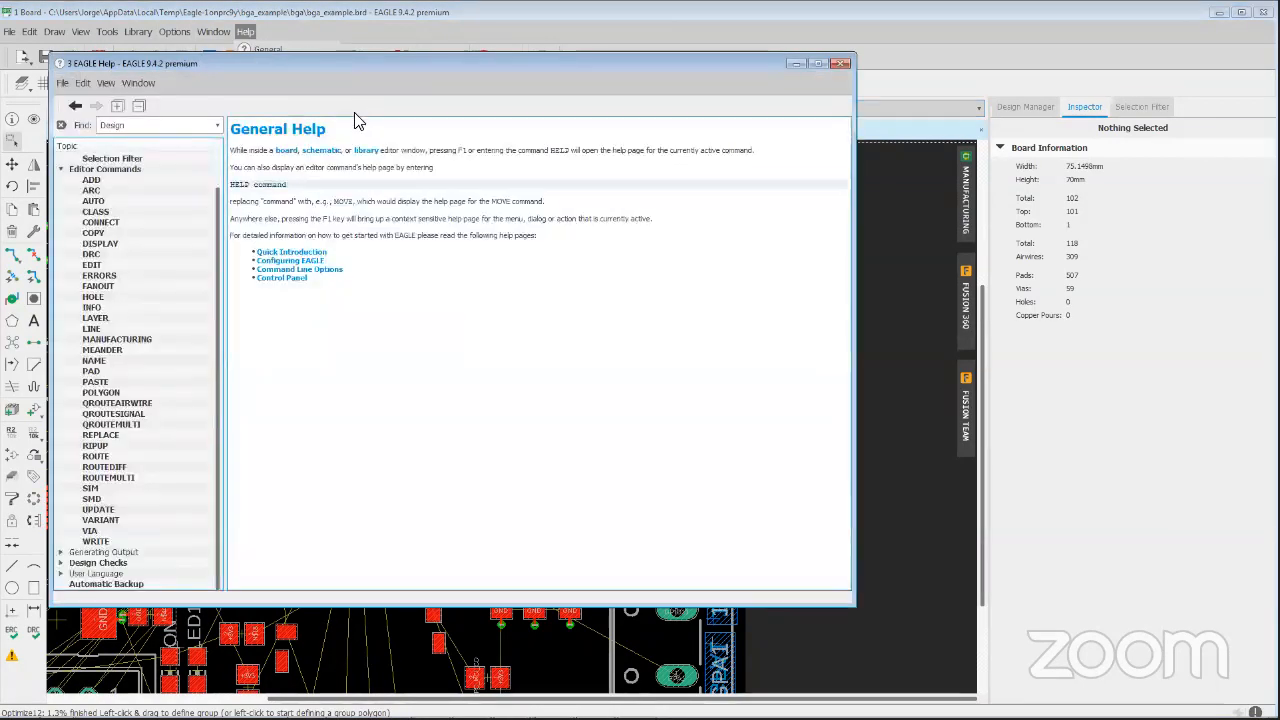
text(AUTO)
key(Return)
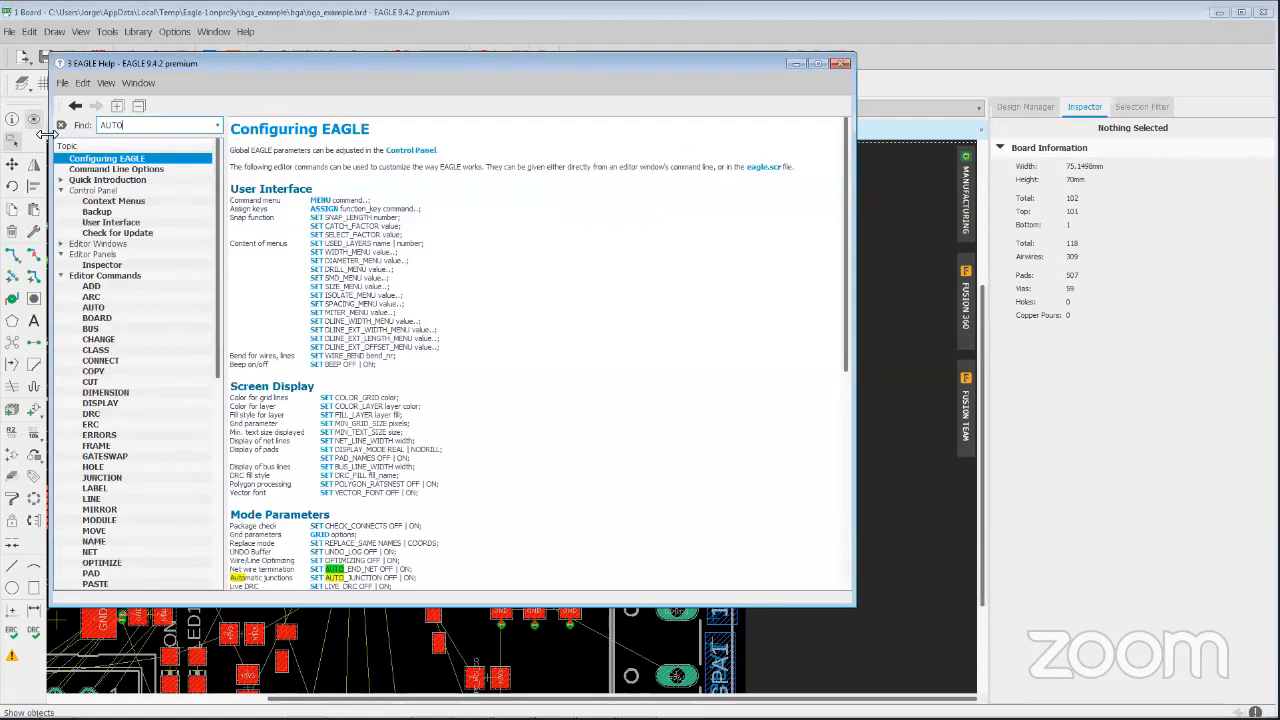
click(93, 307)
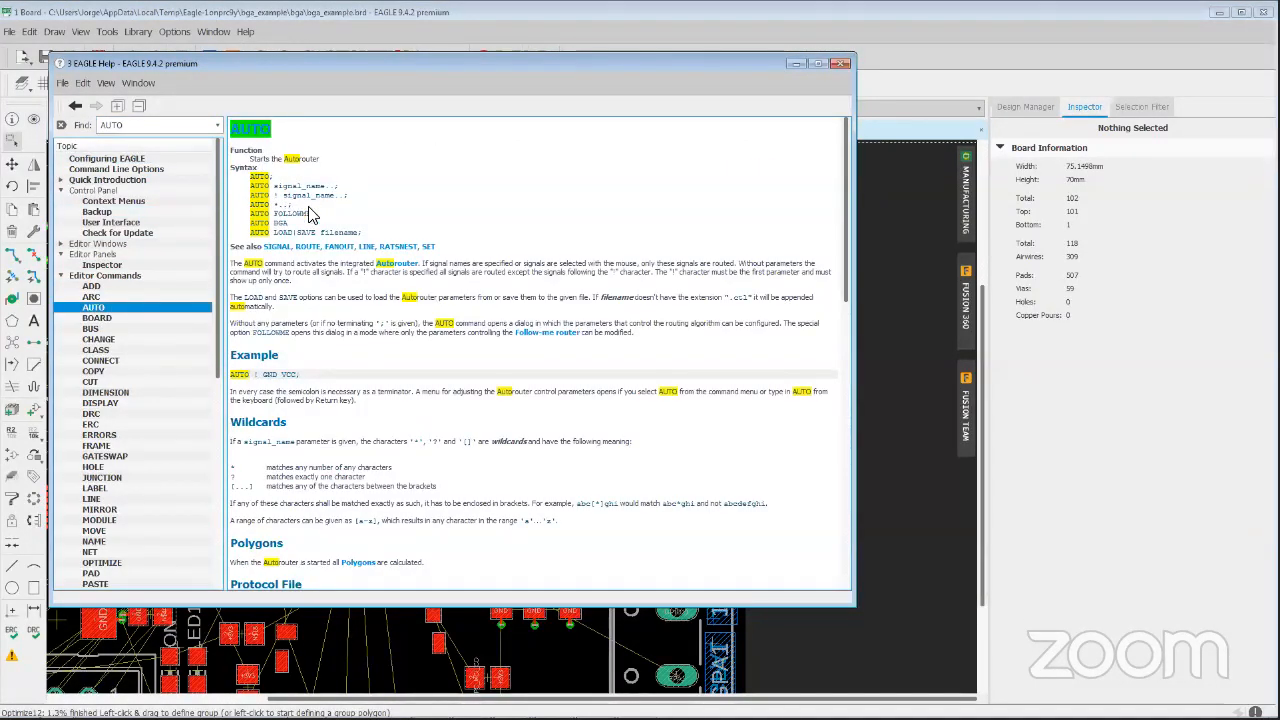
scroll(283, 230, down, 2)
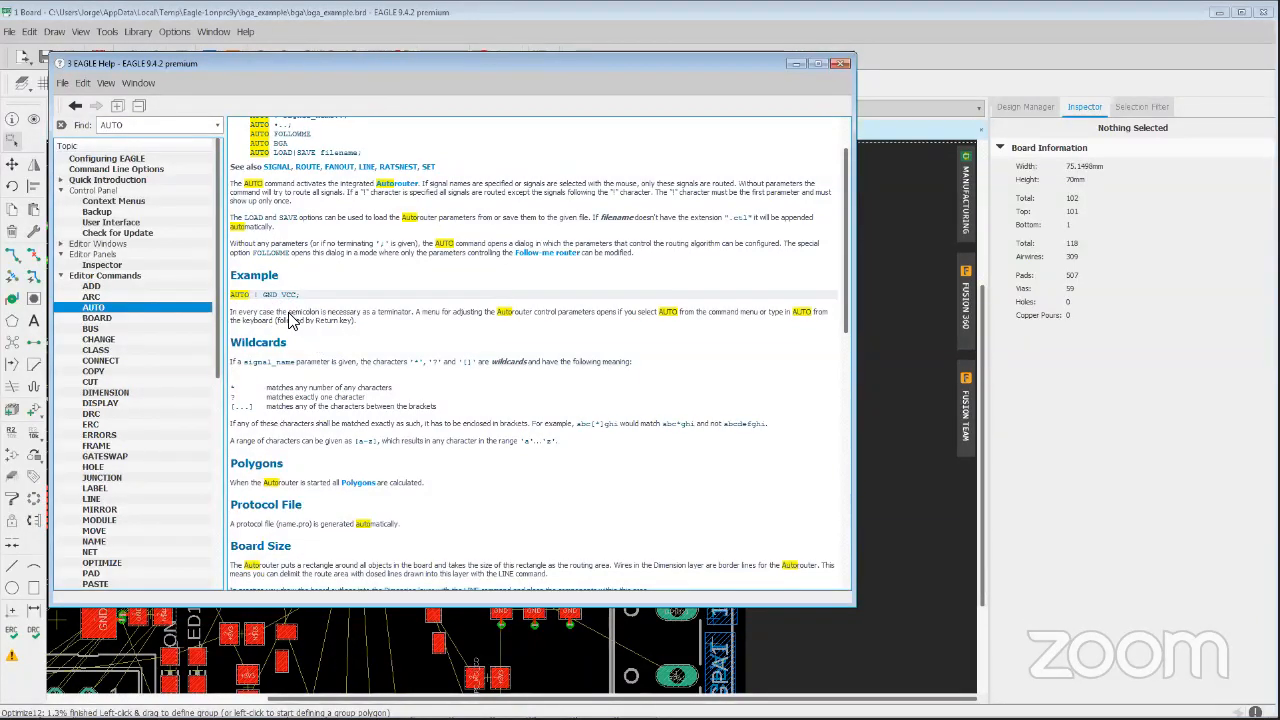
scroll(293, 316, down, 2)
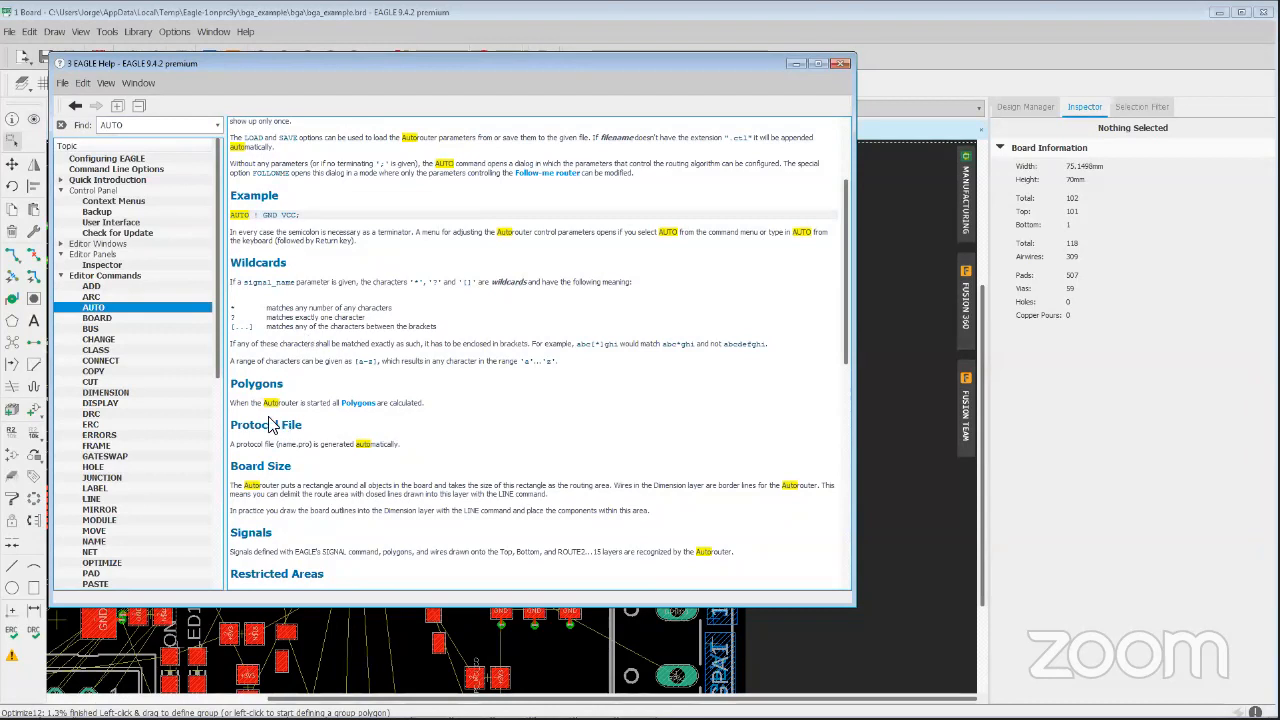
scroll(340, 442, down, 1)
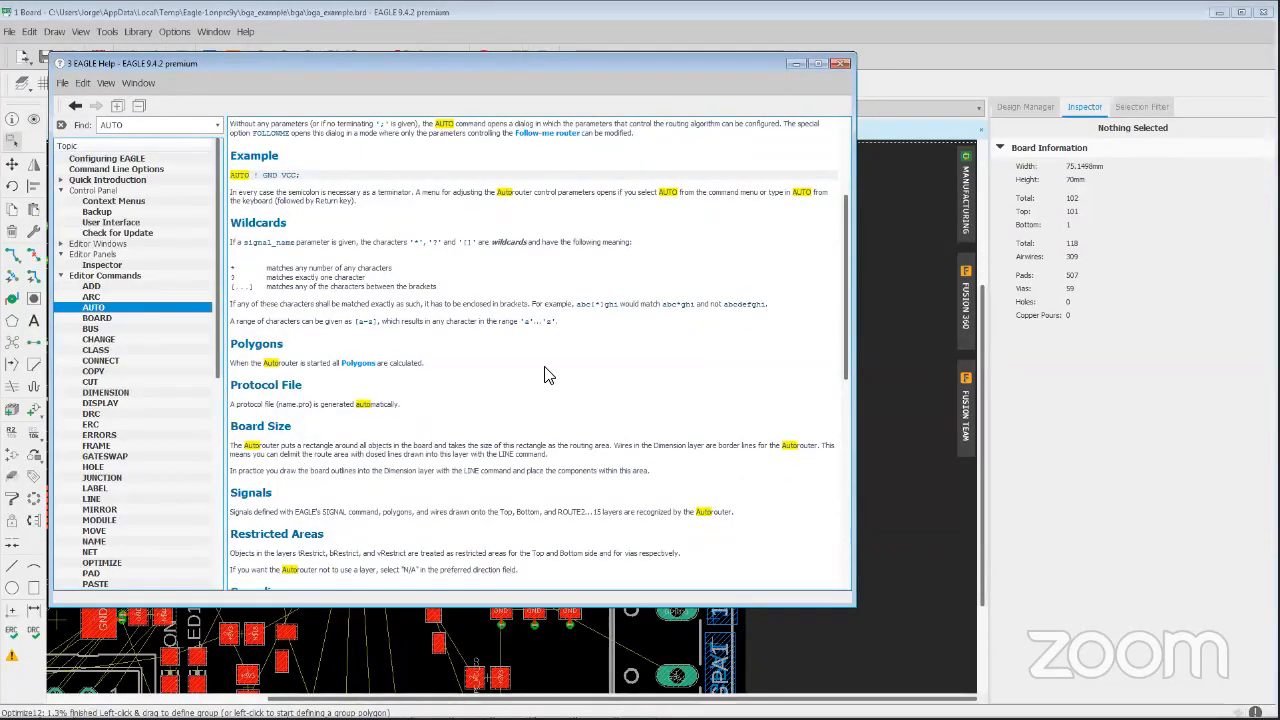
click(838, 66)
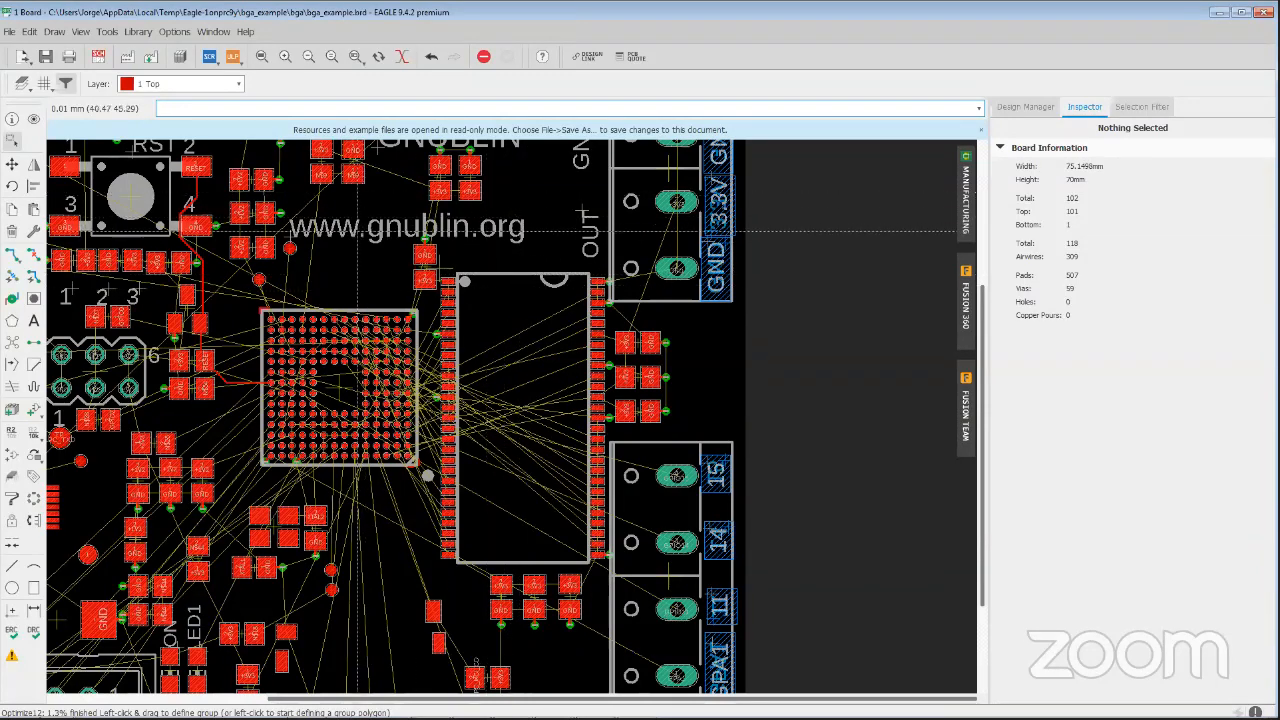
Review the width, drill and clearance settings of the board's net classes without changing them
click(29, 31)
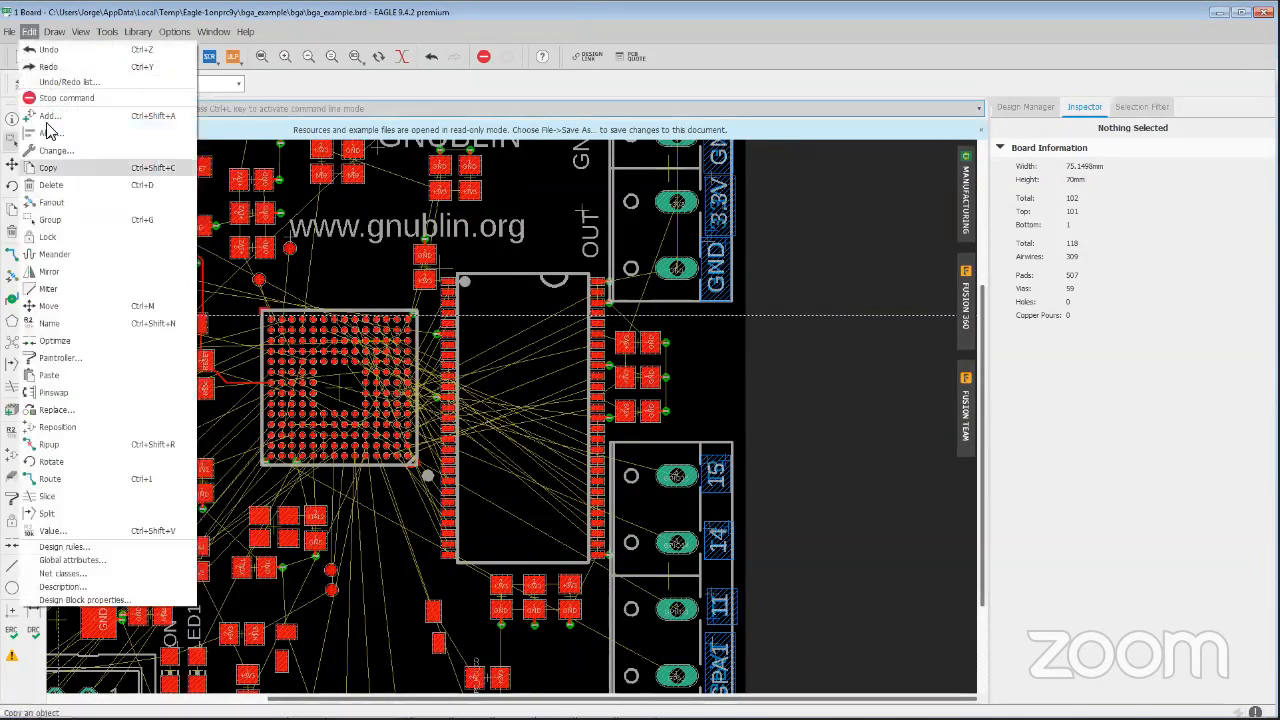
click(93, 575)
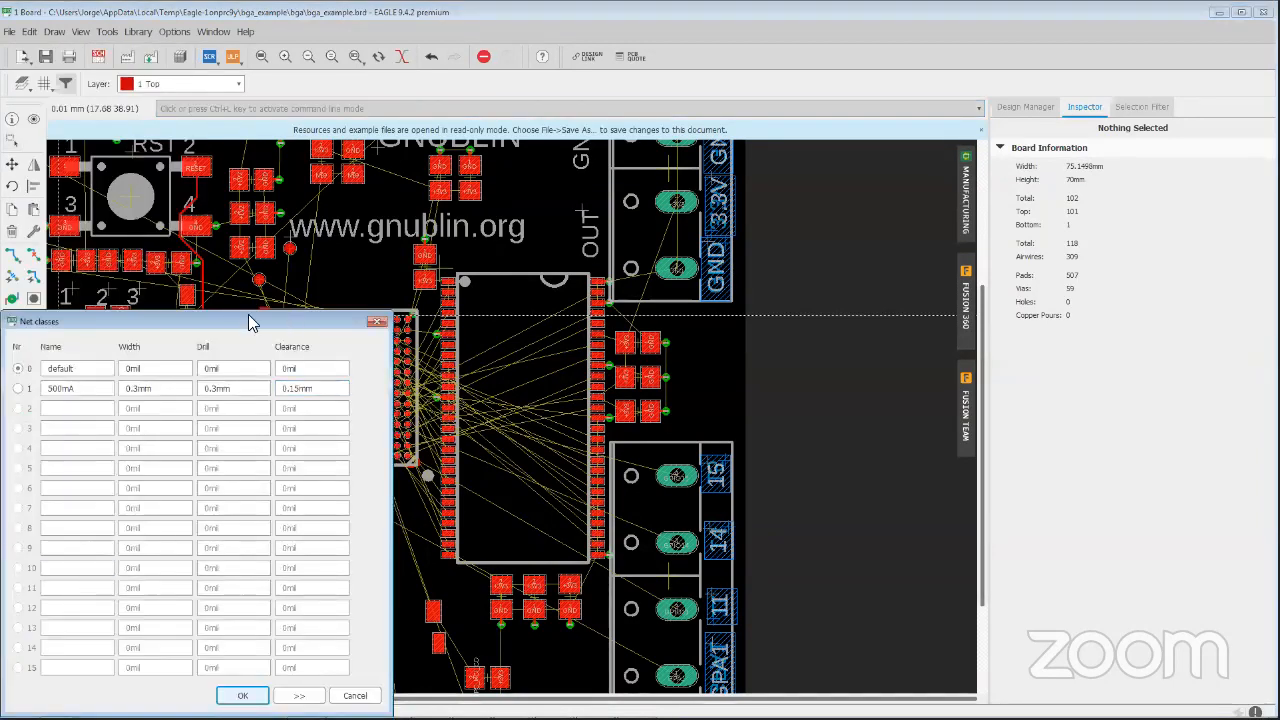
drag(218, 324, 407, 266)
key(Tab)
key(Tab)
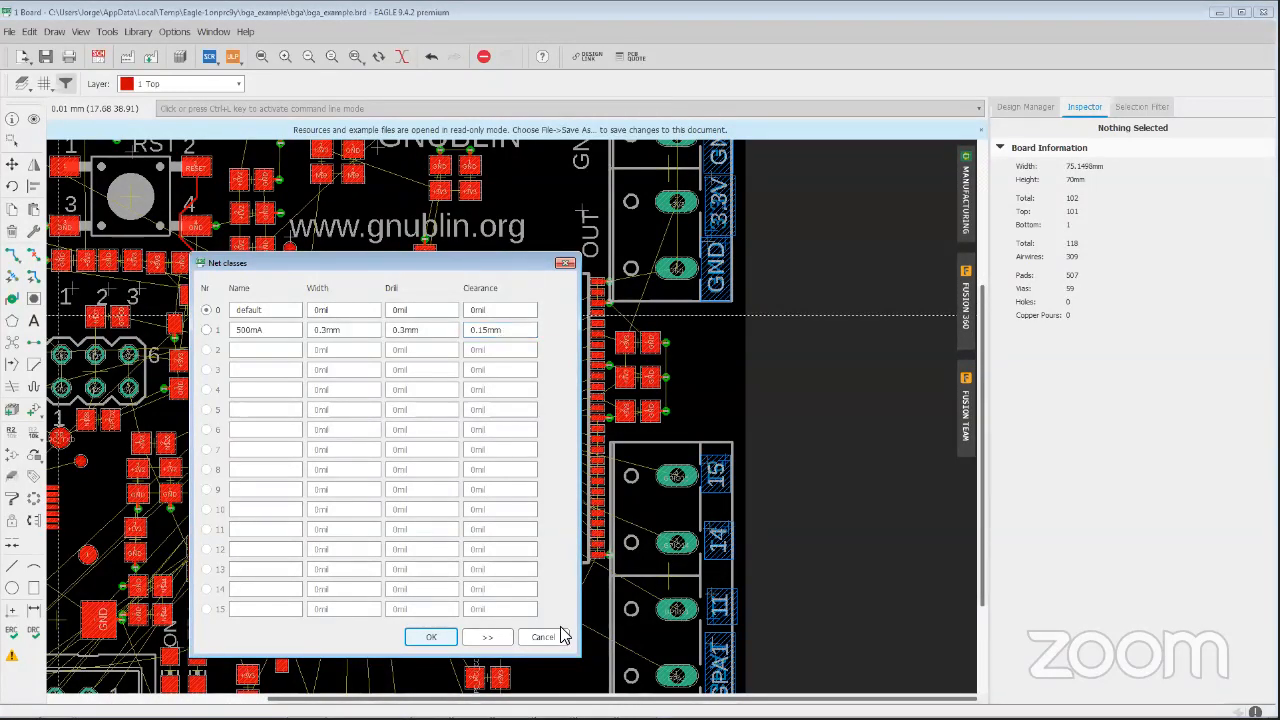
click(543, 637)
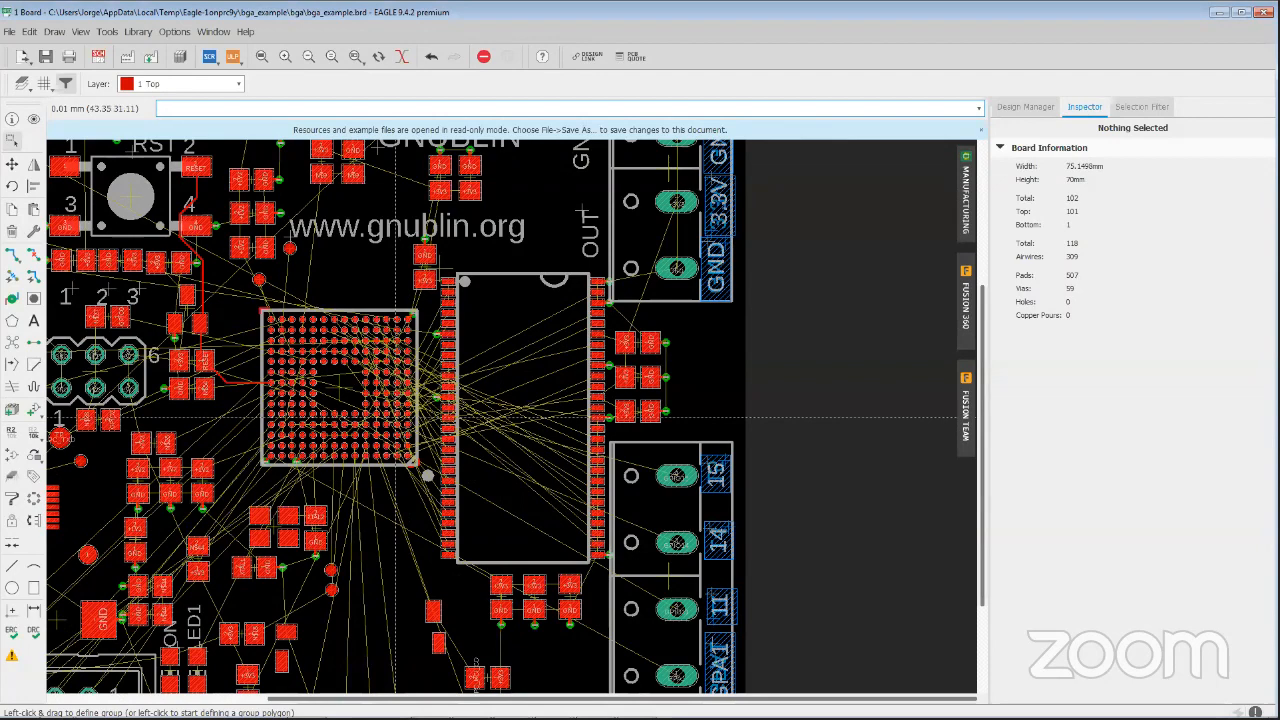